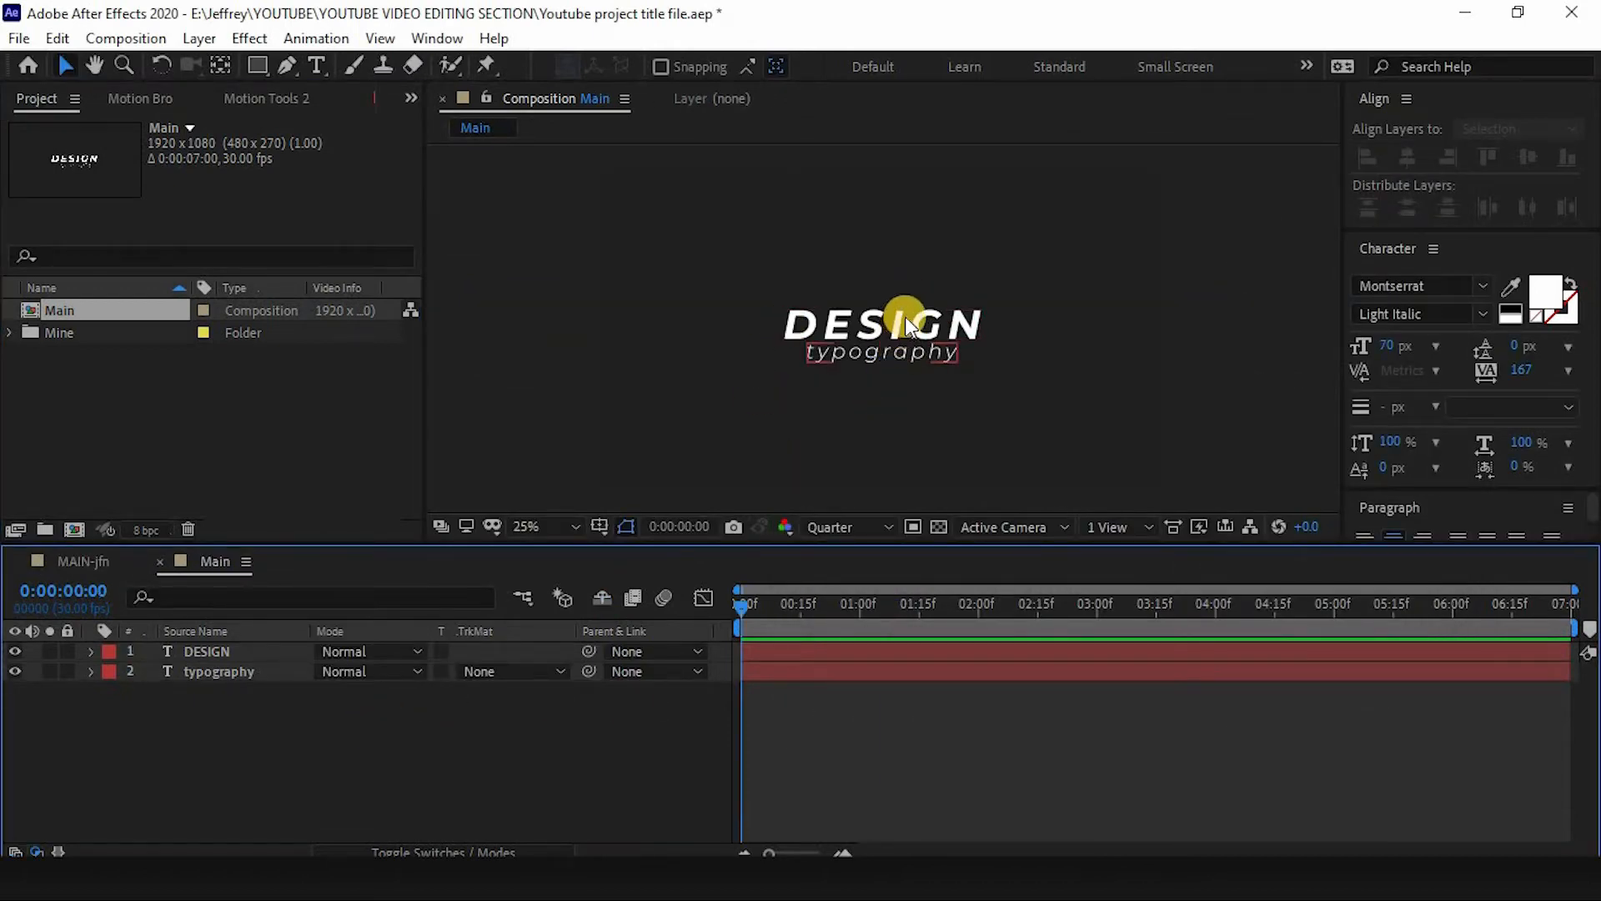
- Examine the DESIGN and typography text layers and their character settings in the Main composition
left_click(240, 658)
left_click(251, 668)
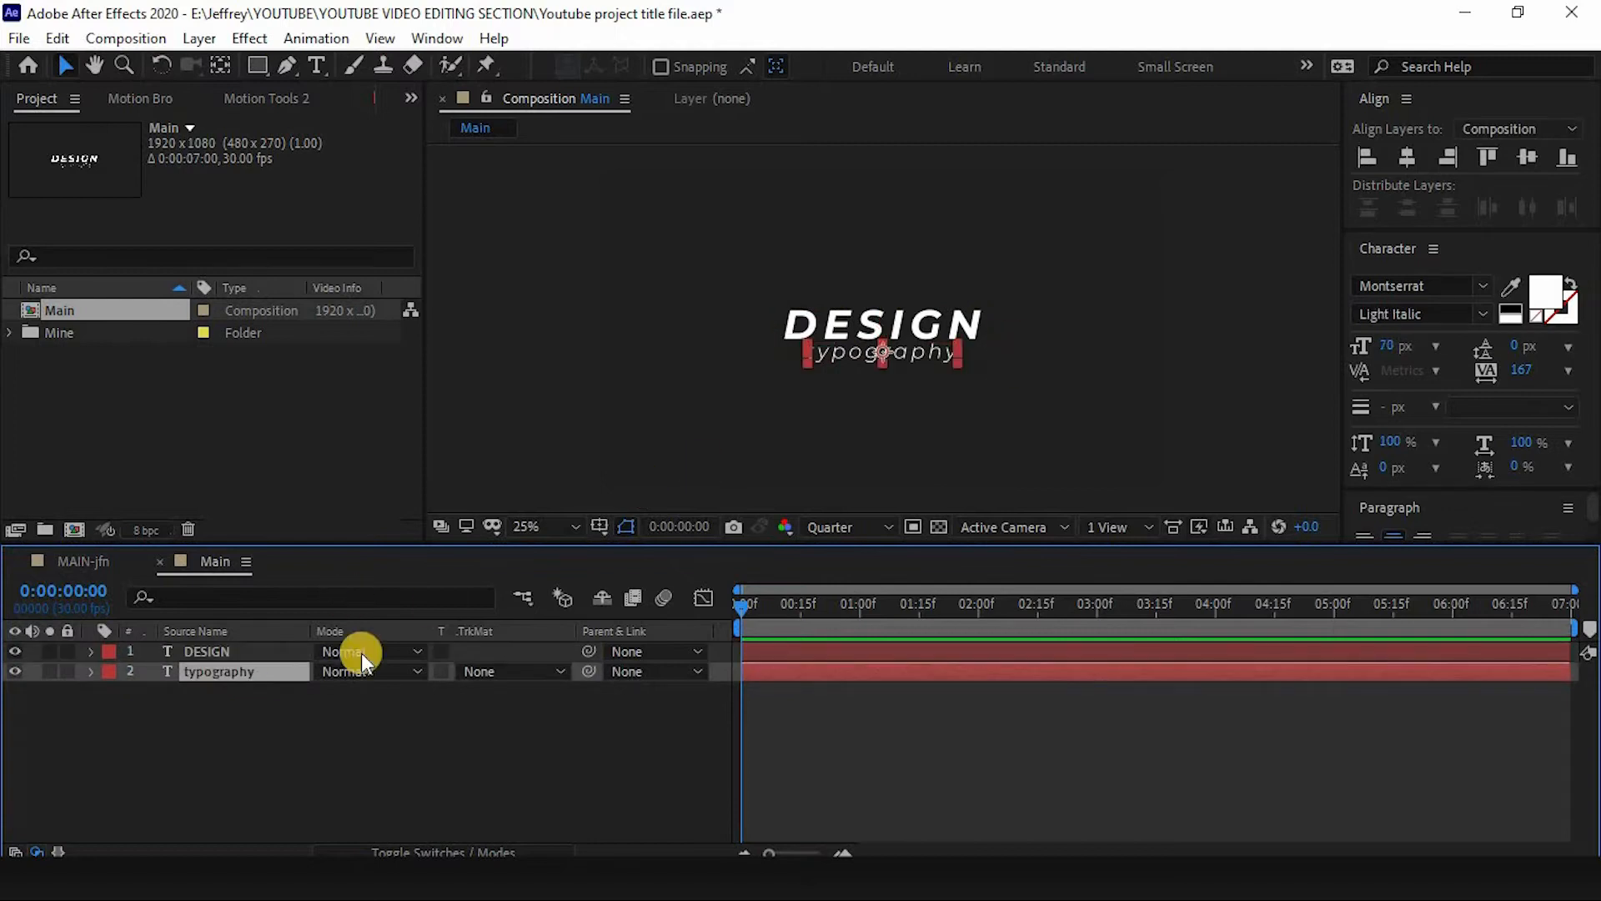
left_click(255, 651)
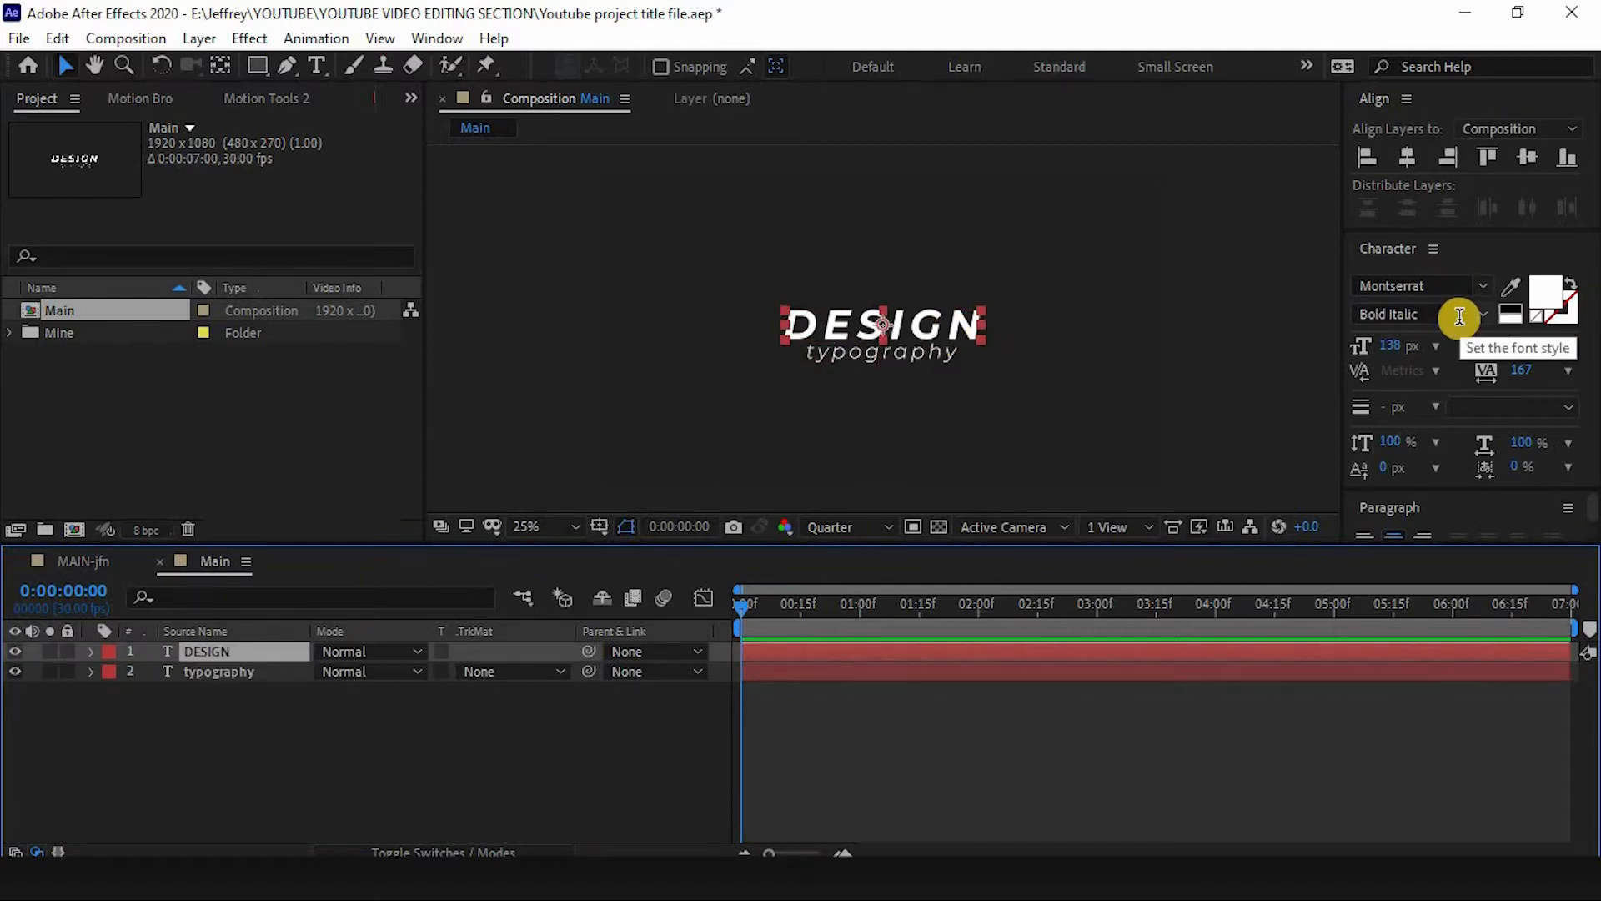
left_click(221, 672)
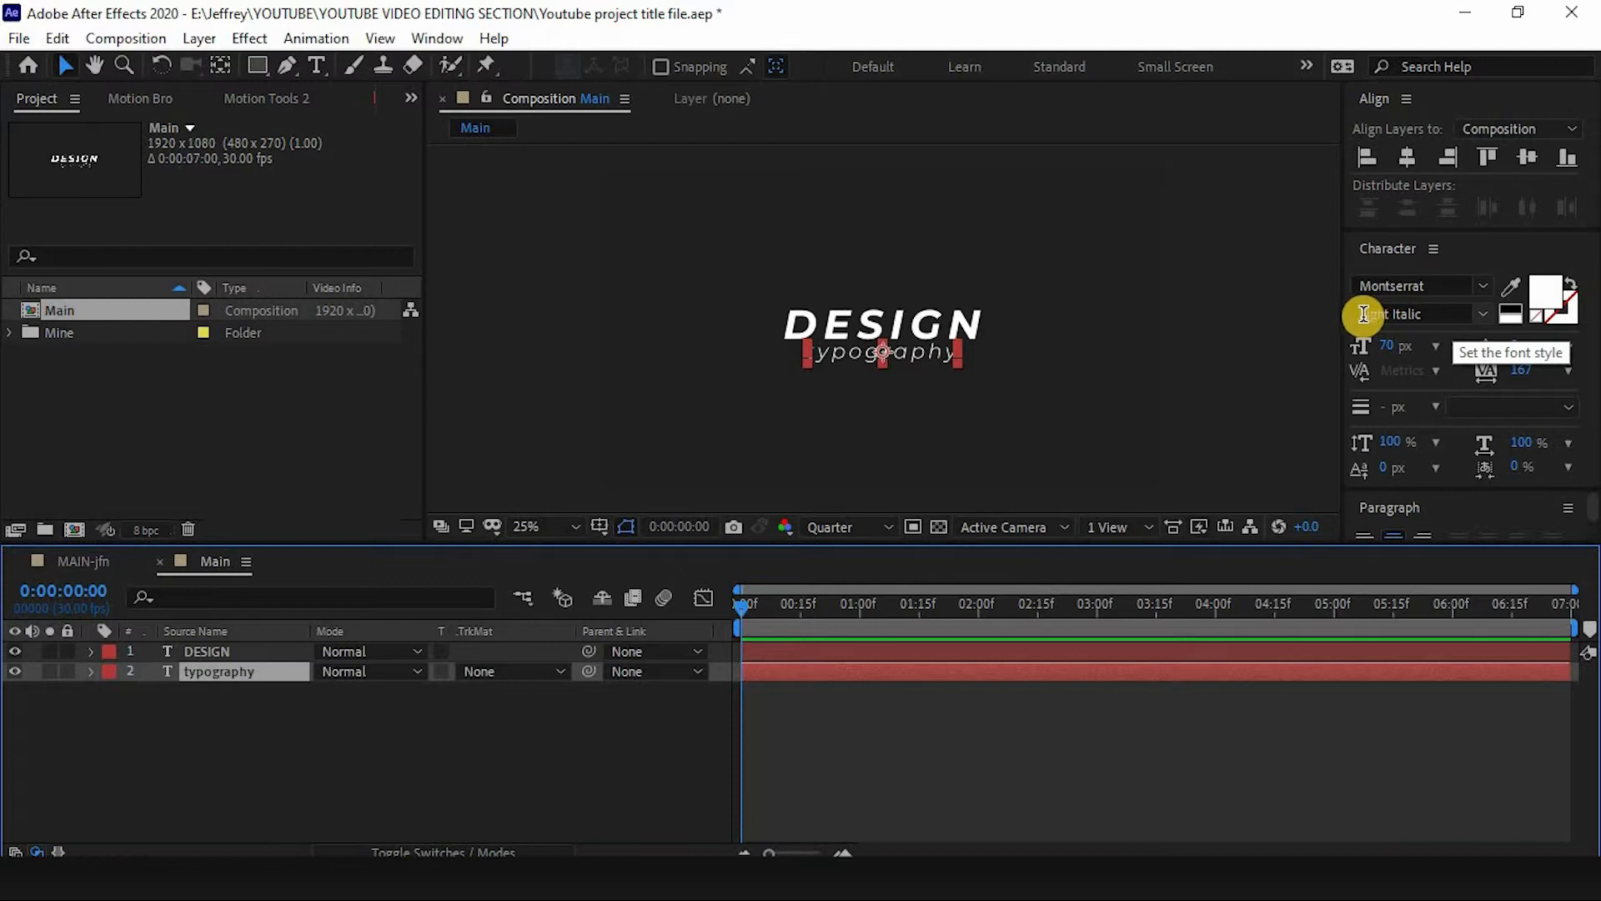
left_click(195, 710)
left_click(197, 652)
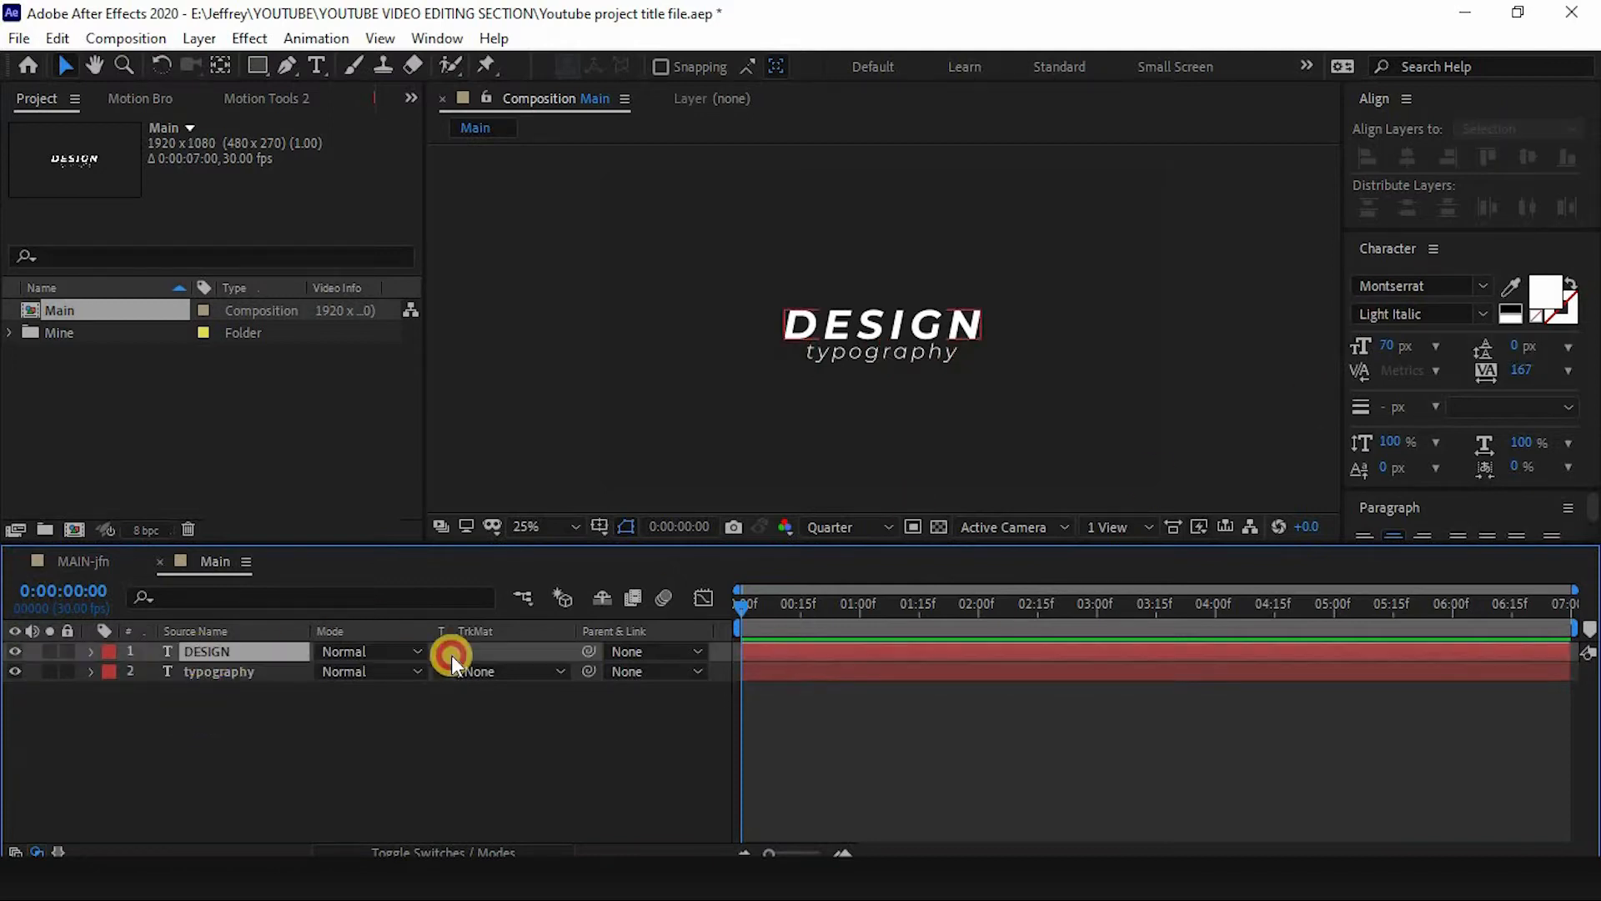
left_click(419, 687)
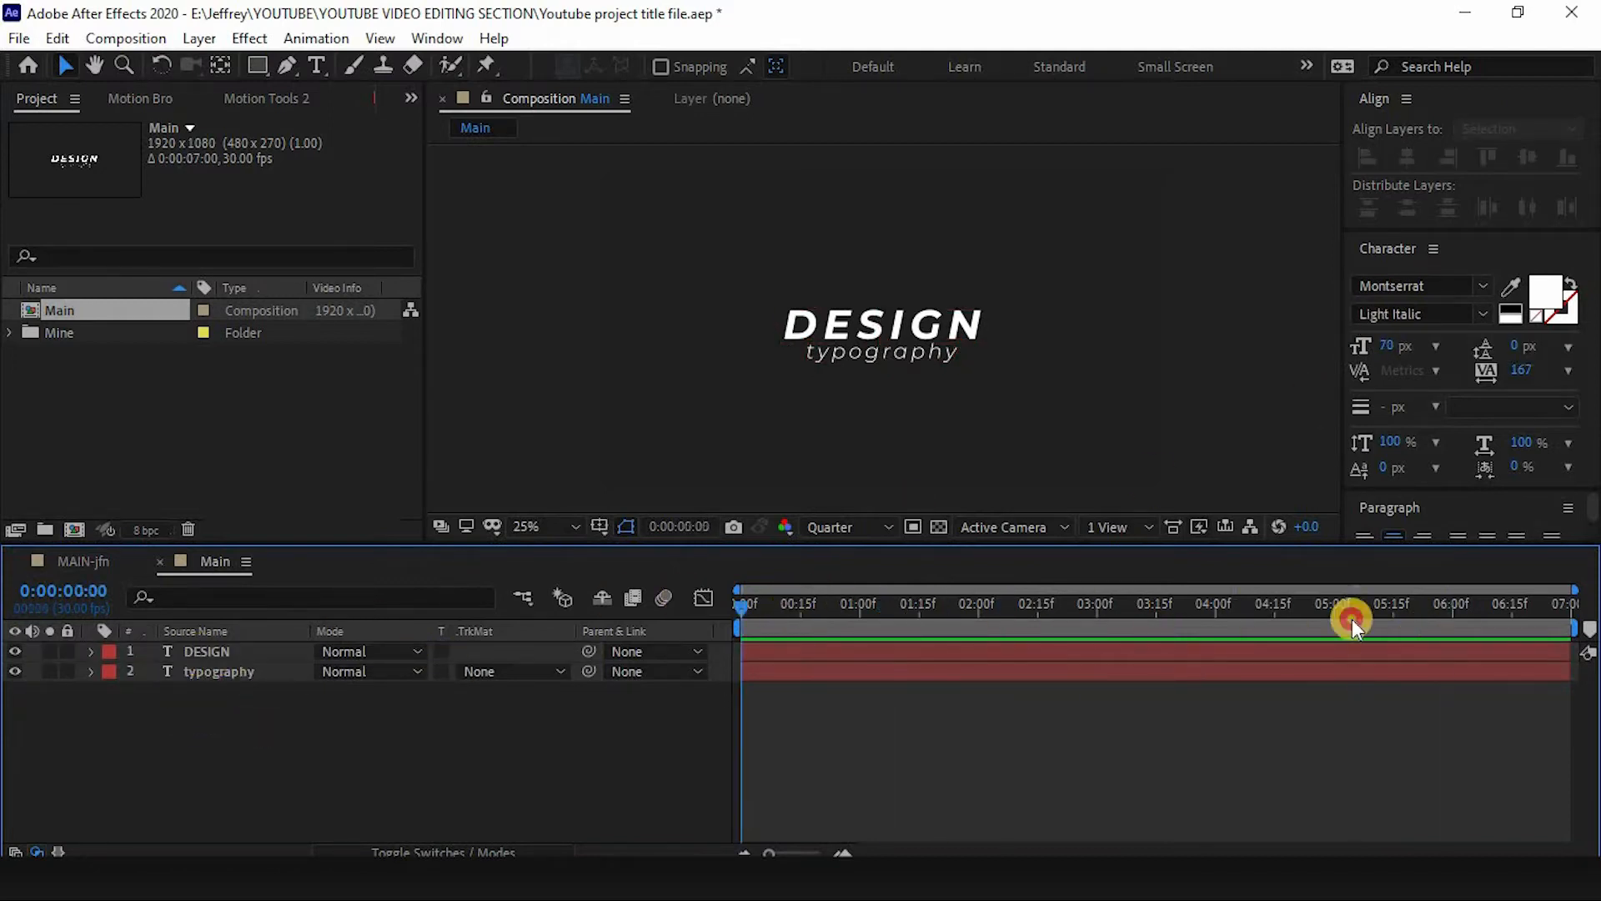
left_click(203, 654)
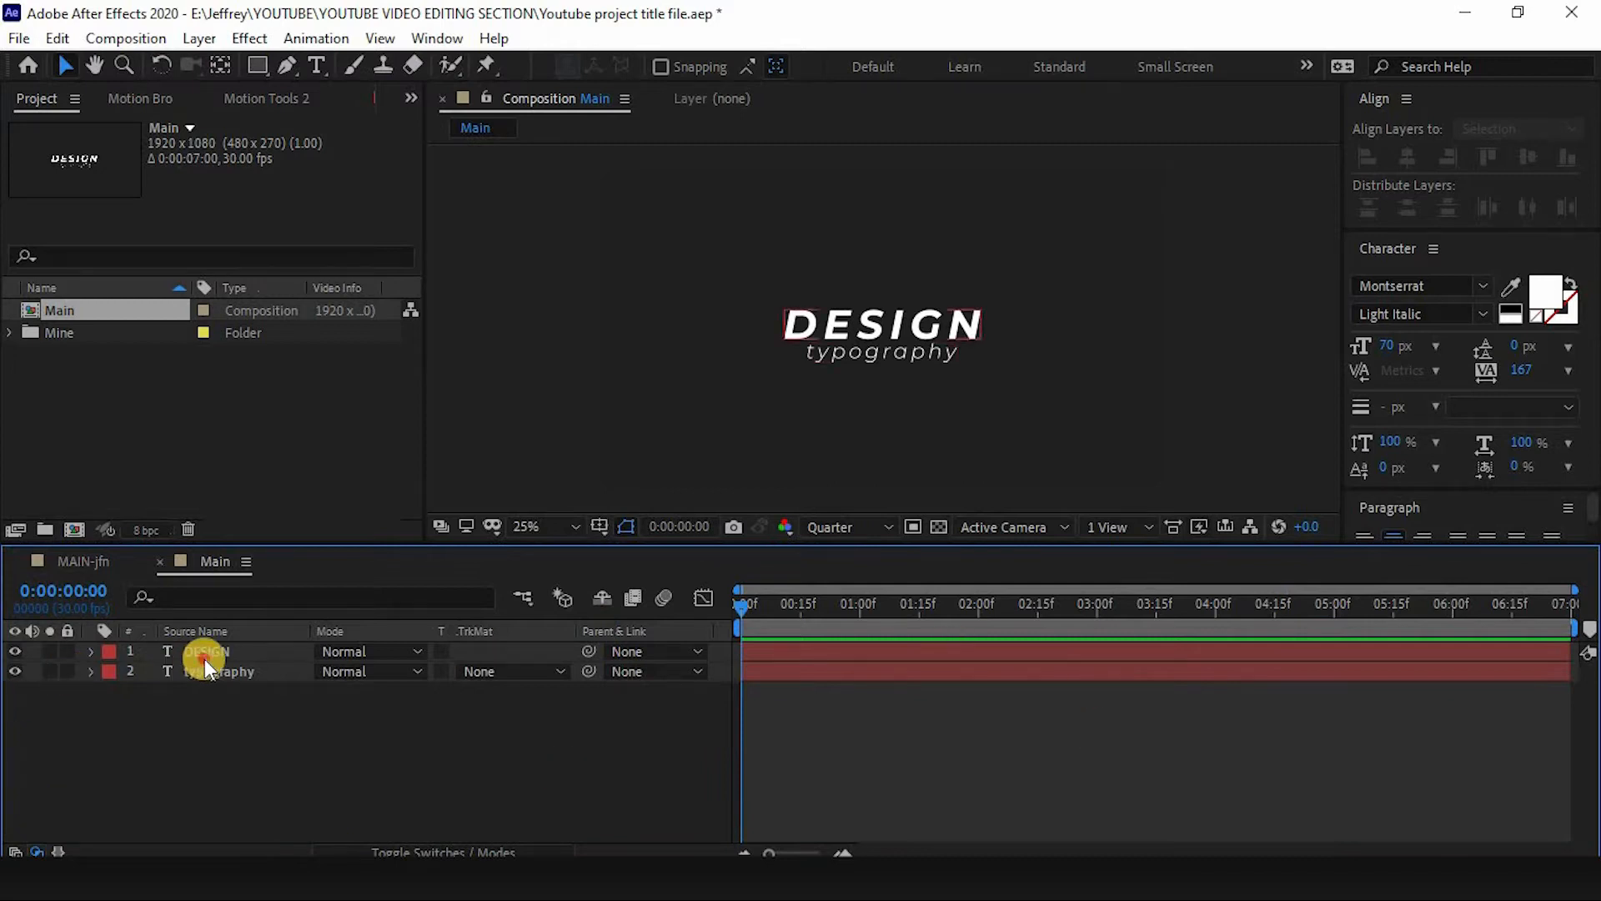
left_click(238, 723)
- Draw a large rectangular mask on the typography layer with its top edge just under the DESIGN text
left_click(253, 60)
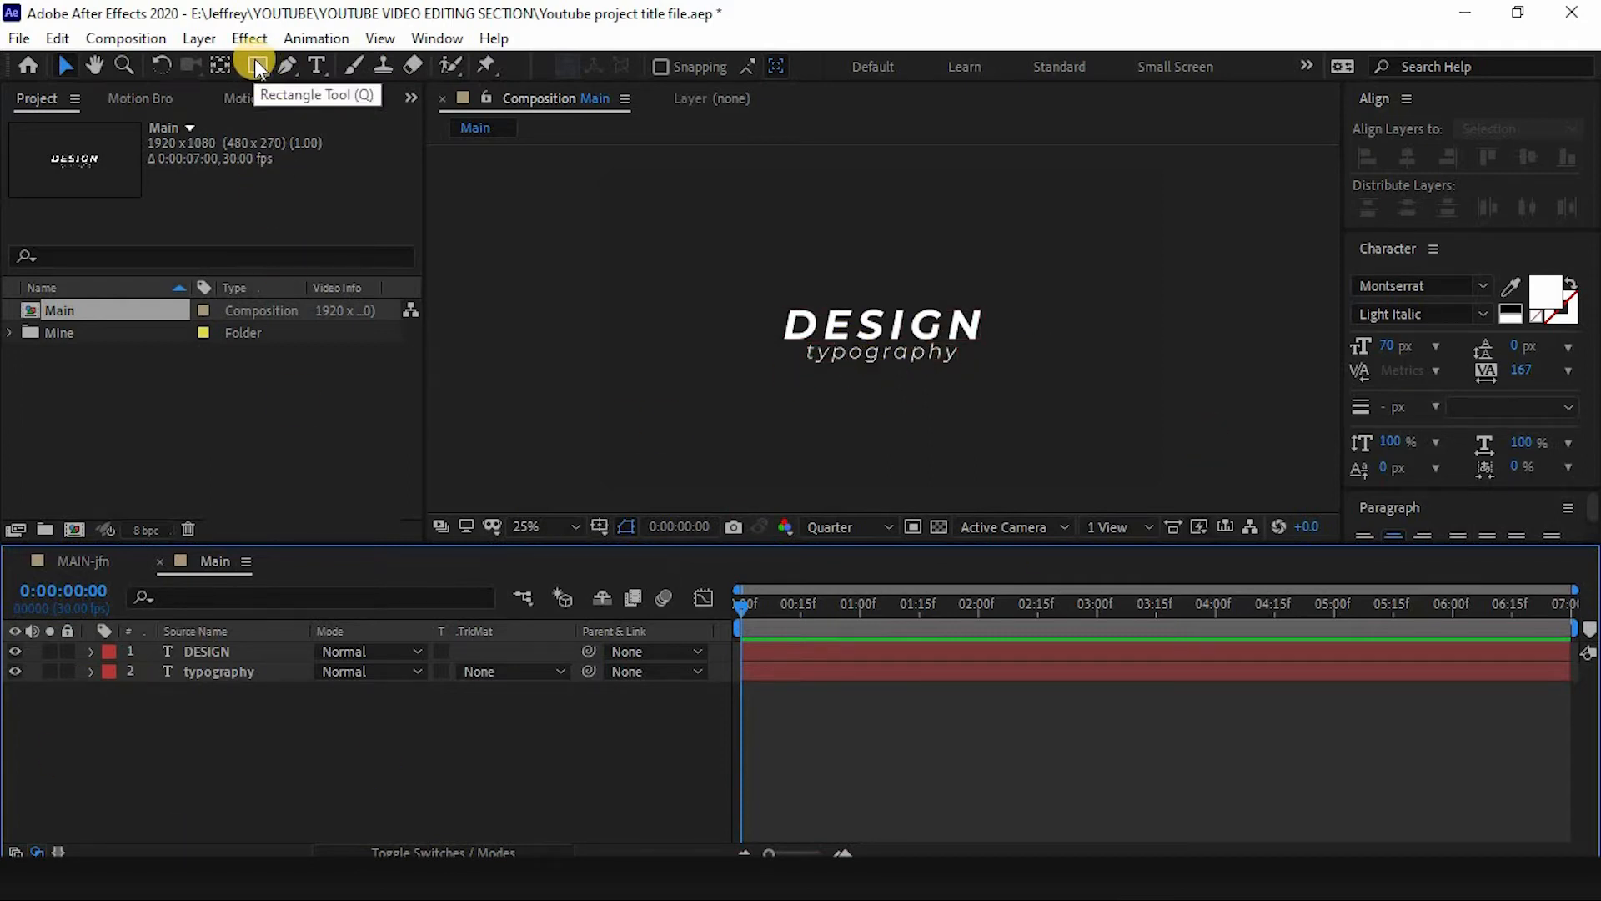
left_click(212, 651)
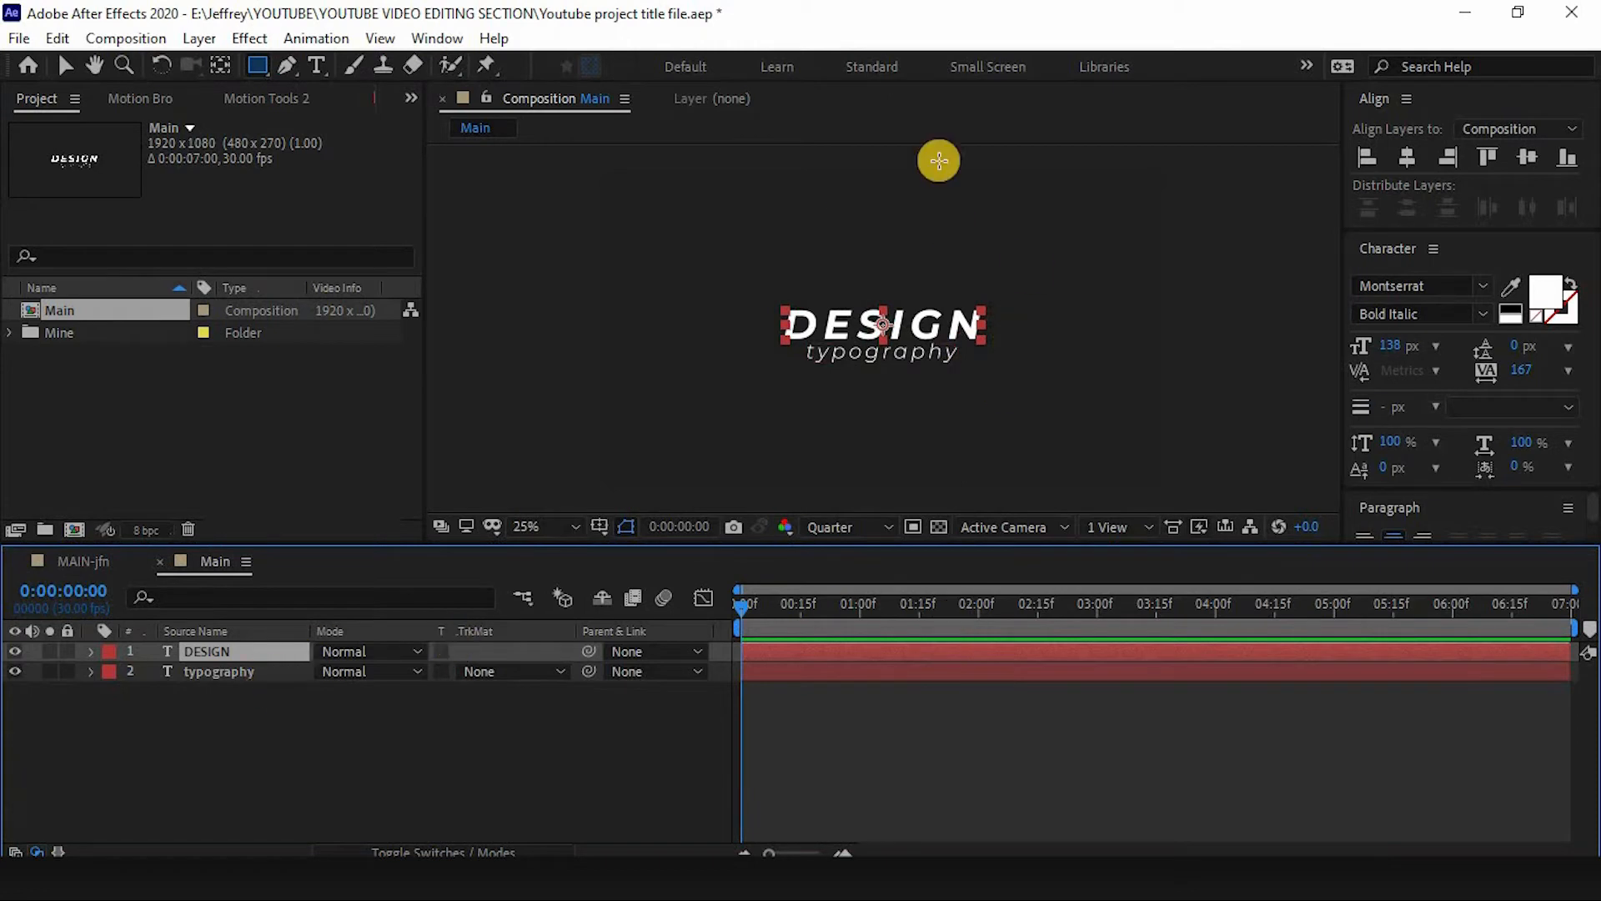
left_click(235, 672)
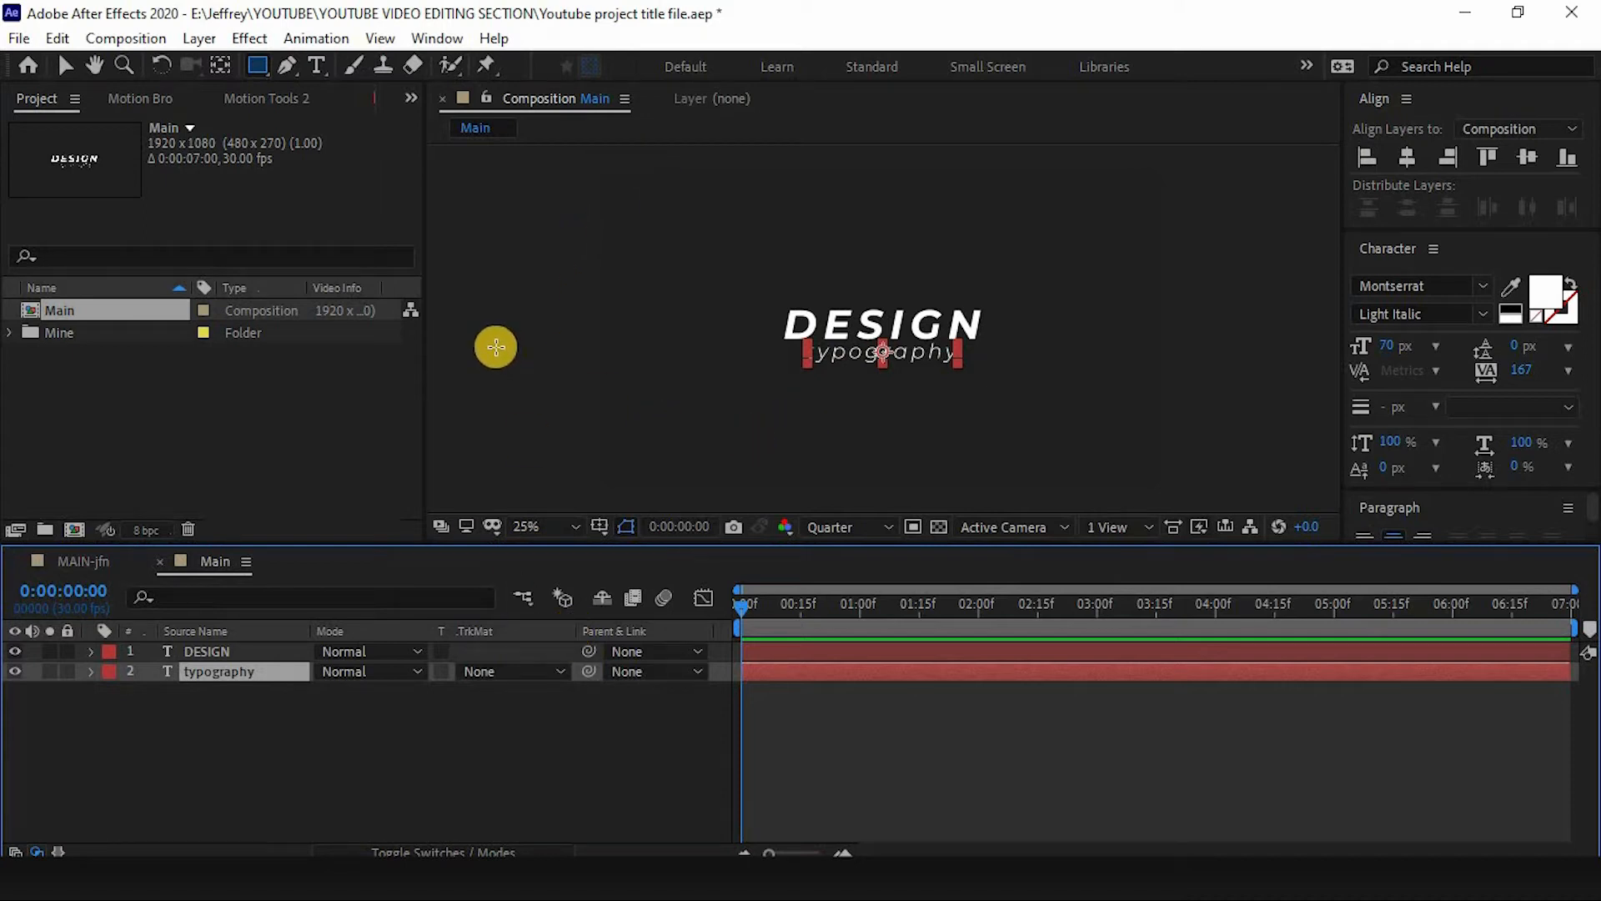
left_click_drag(476, 317, 733, 404)
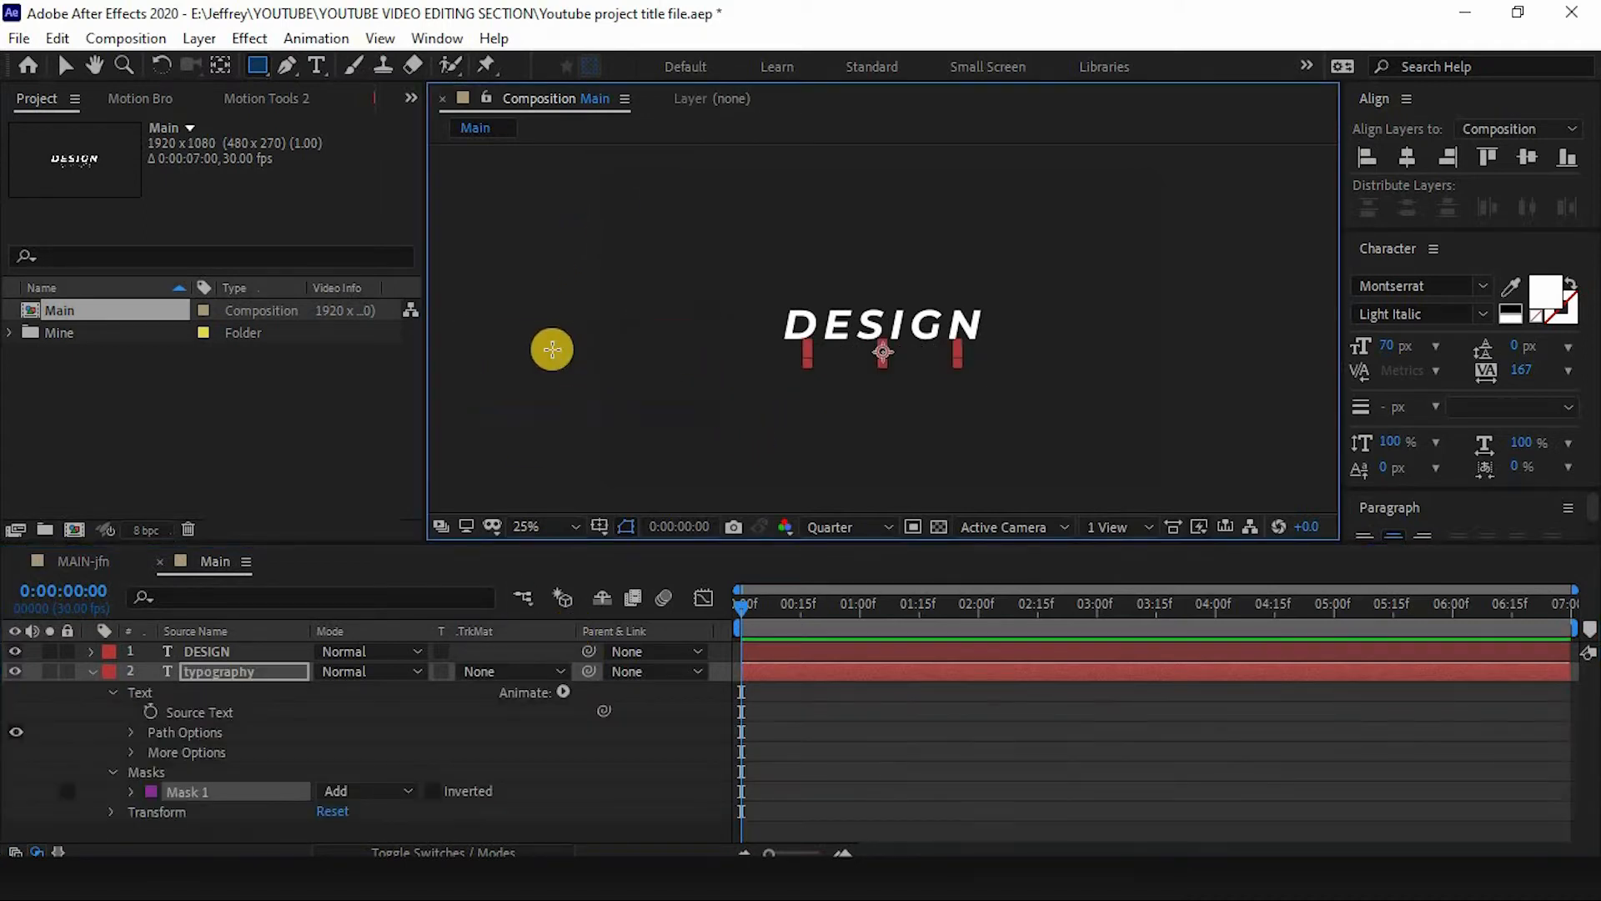
key("ctrl+z")
left_click_drag(536, 340, 1011, 465)
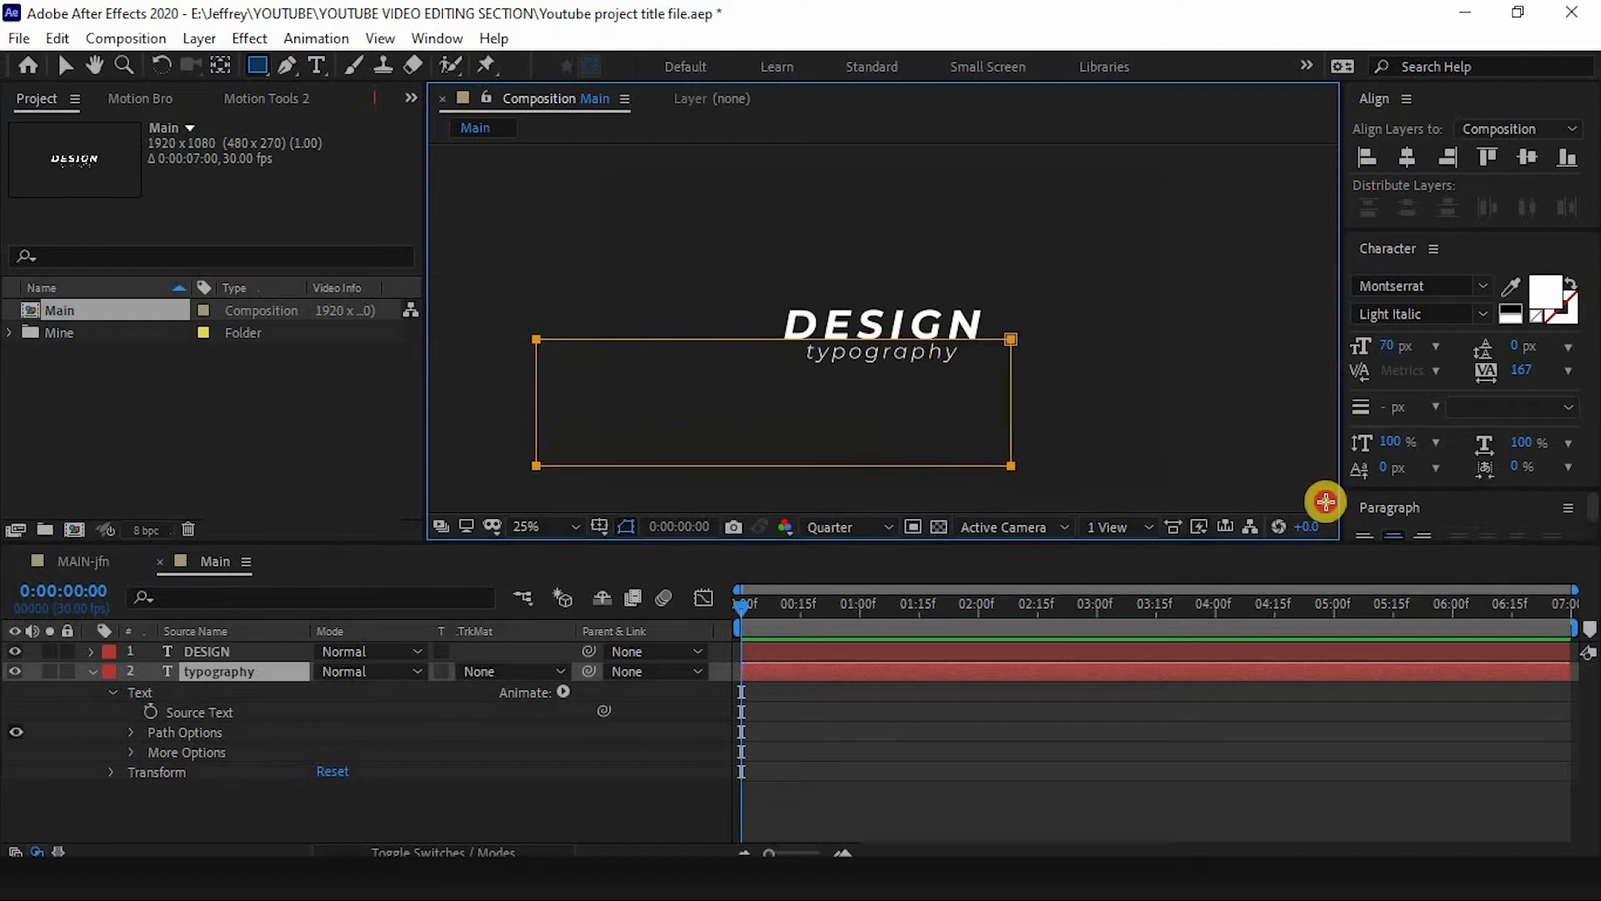
left_click_drag(1326, 501, 1598, 664)
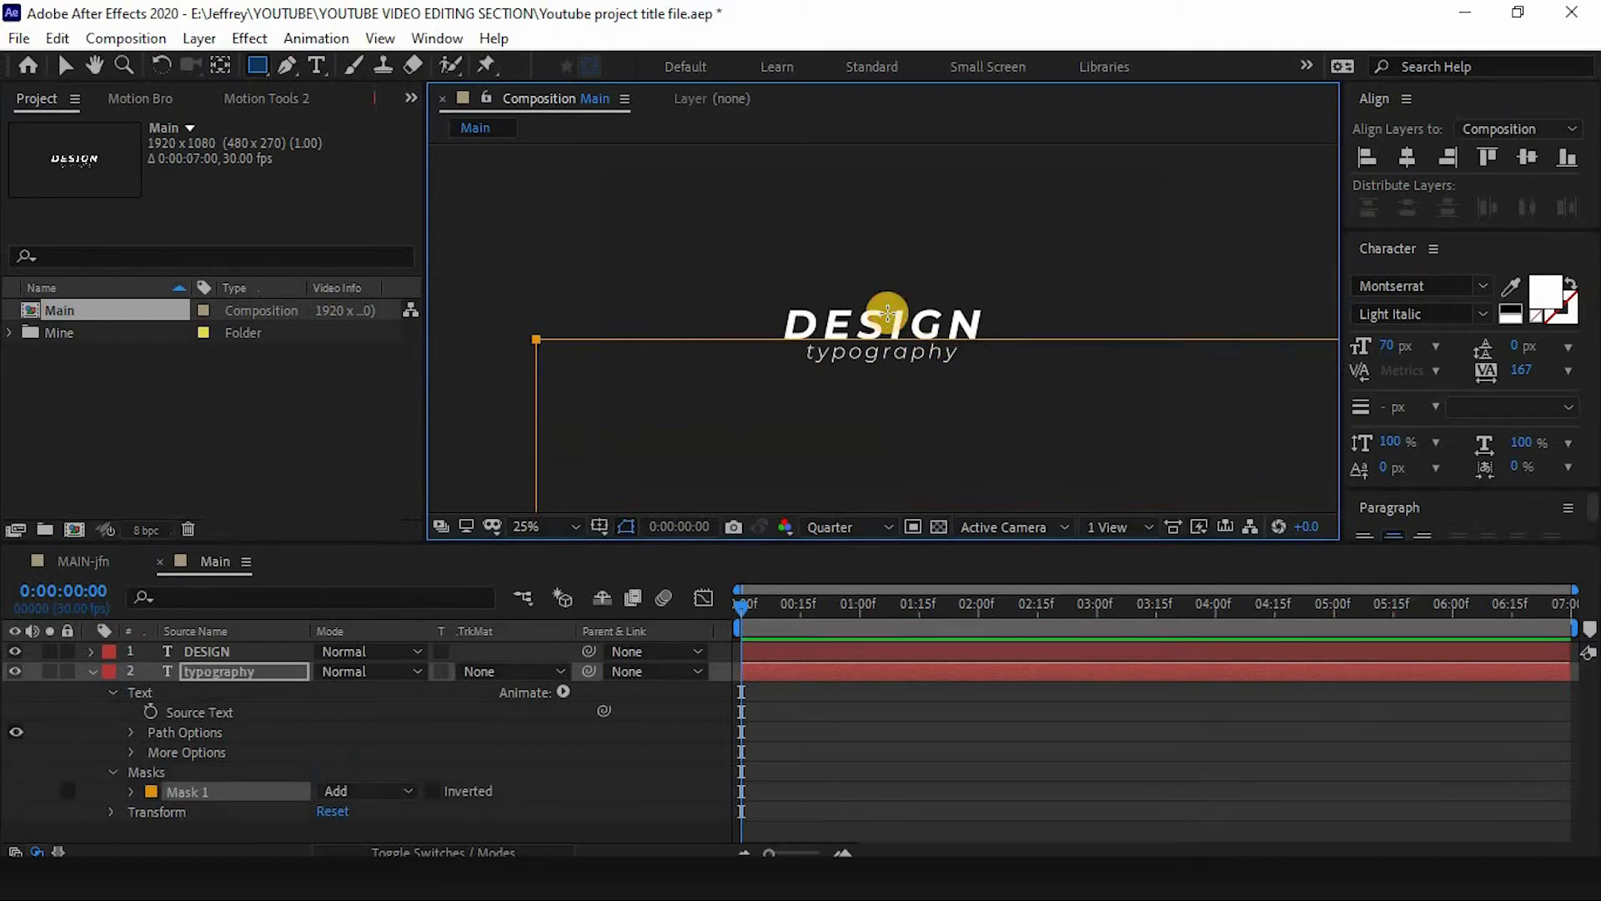
left_click(201, 792)
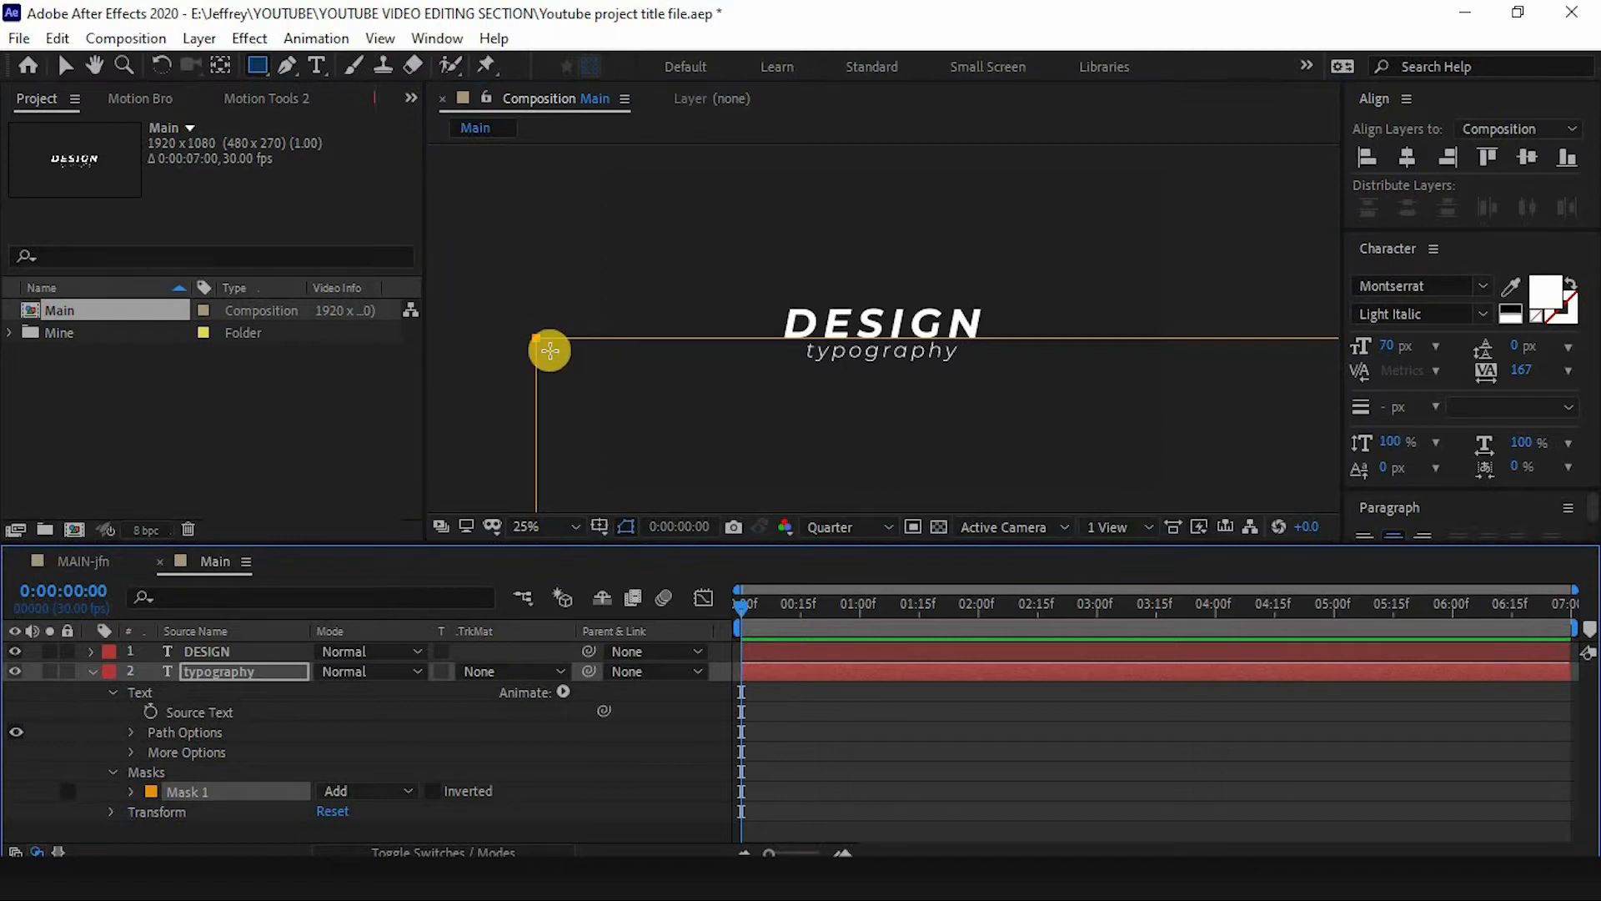
- Nudge the mask's top-left corner slightly so its top edge lines up under DESIGN
key("v")
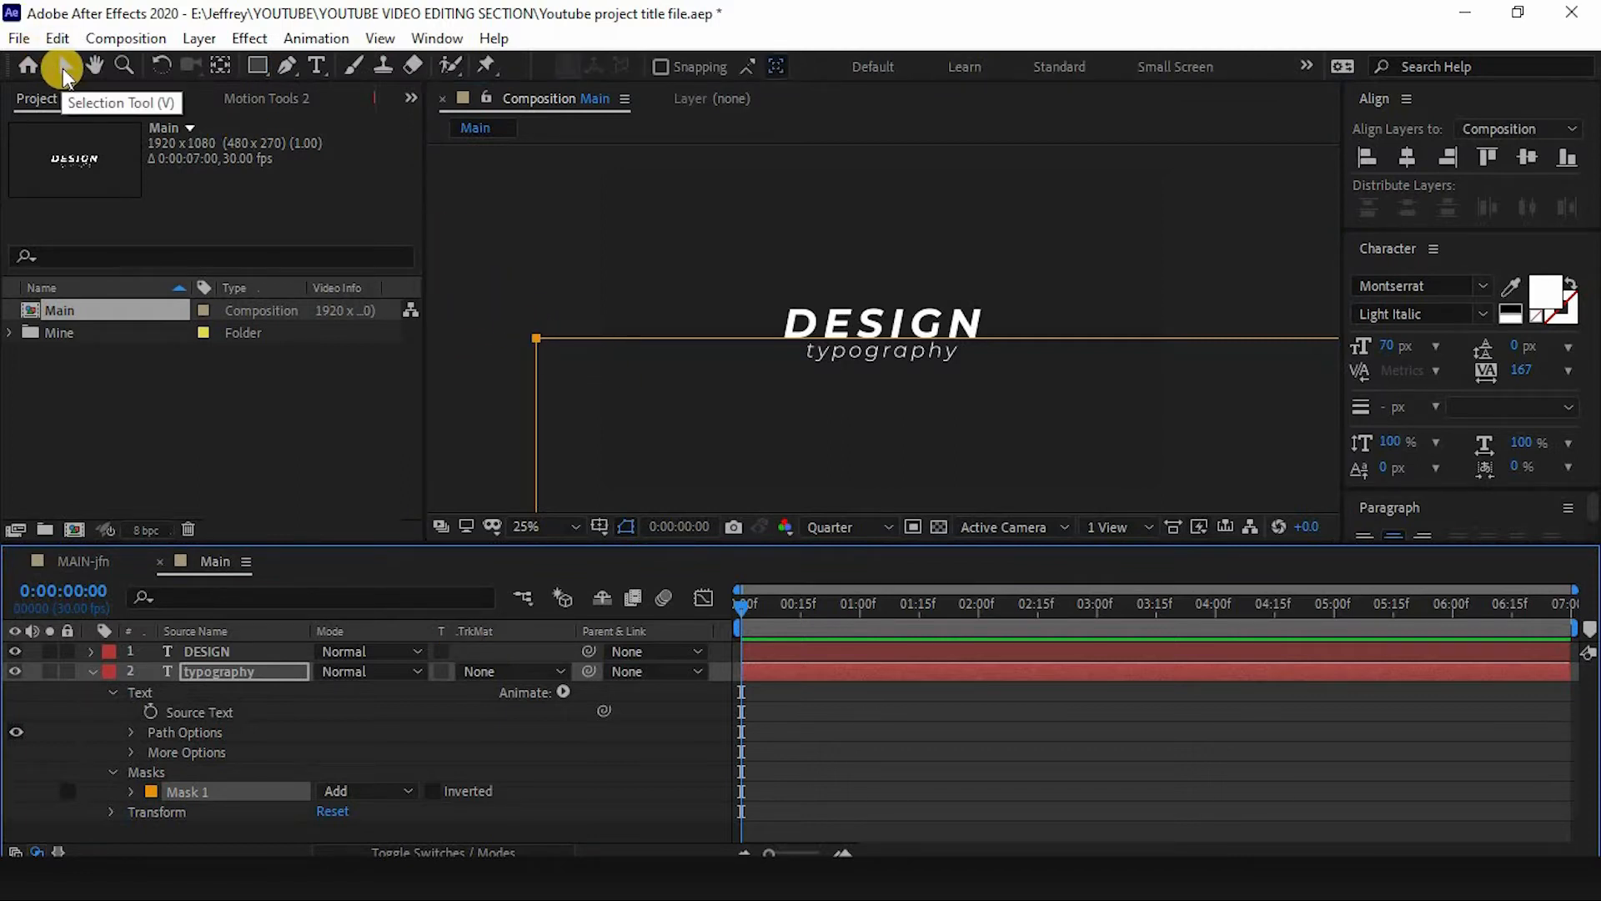
left_click_drag(534, 339, 526, 344)
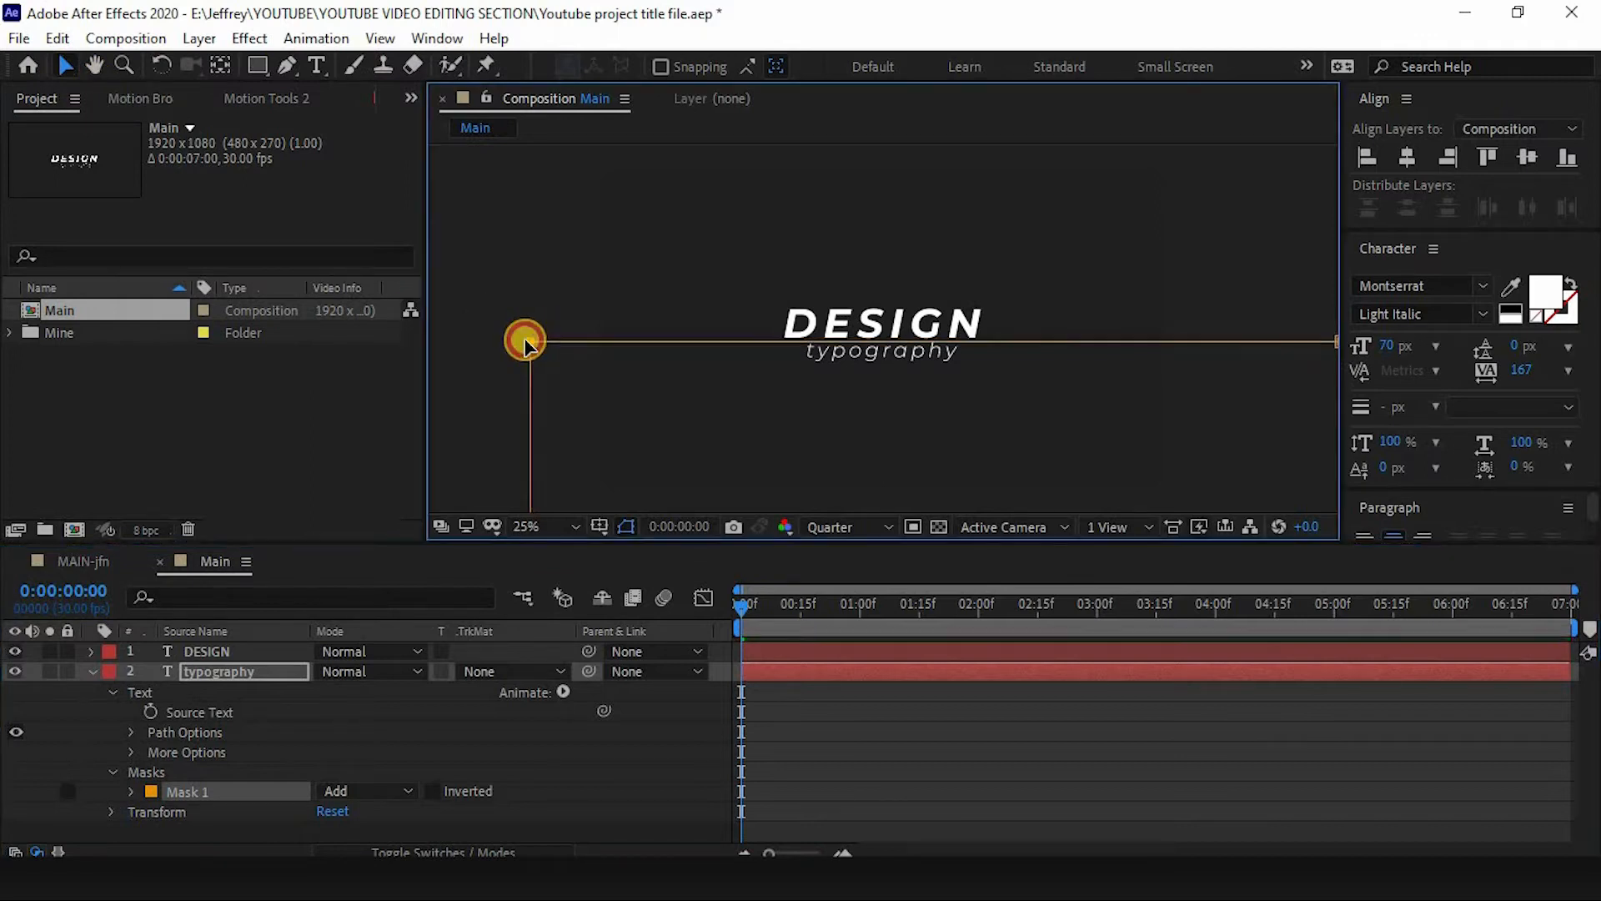
key("period")
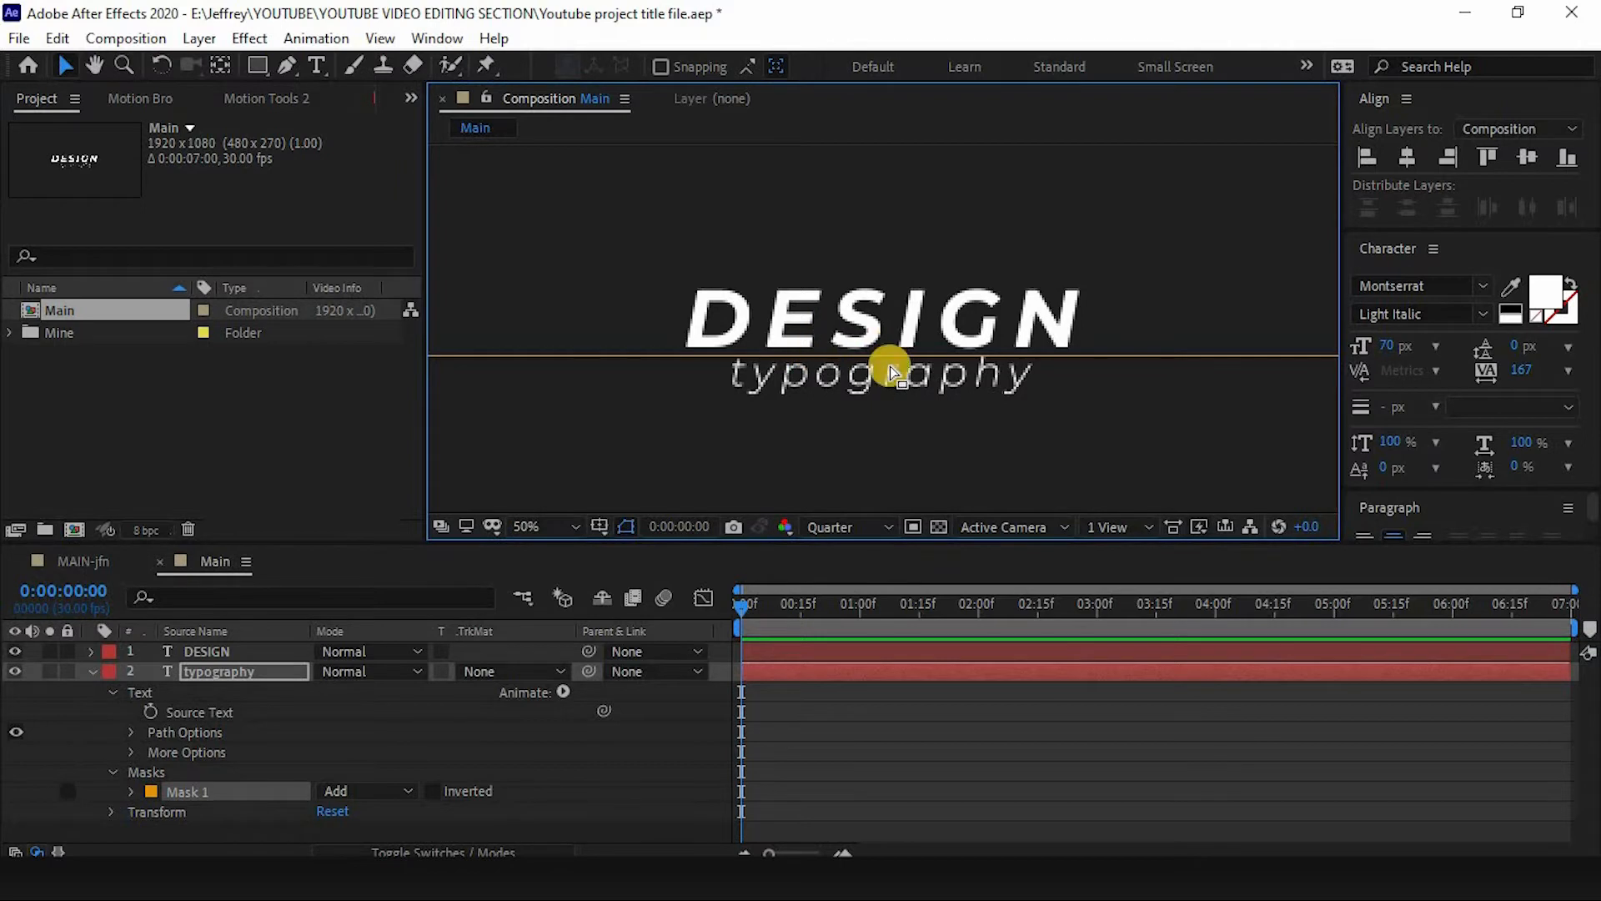
key("comma")
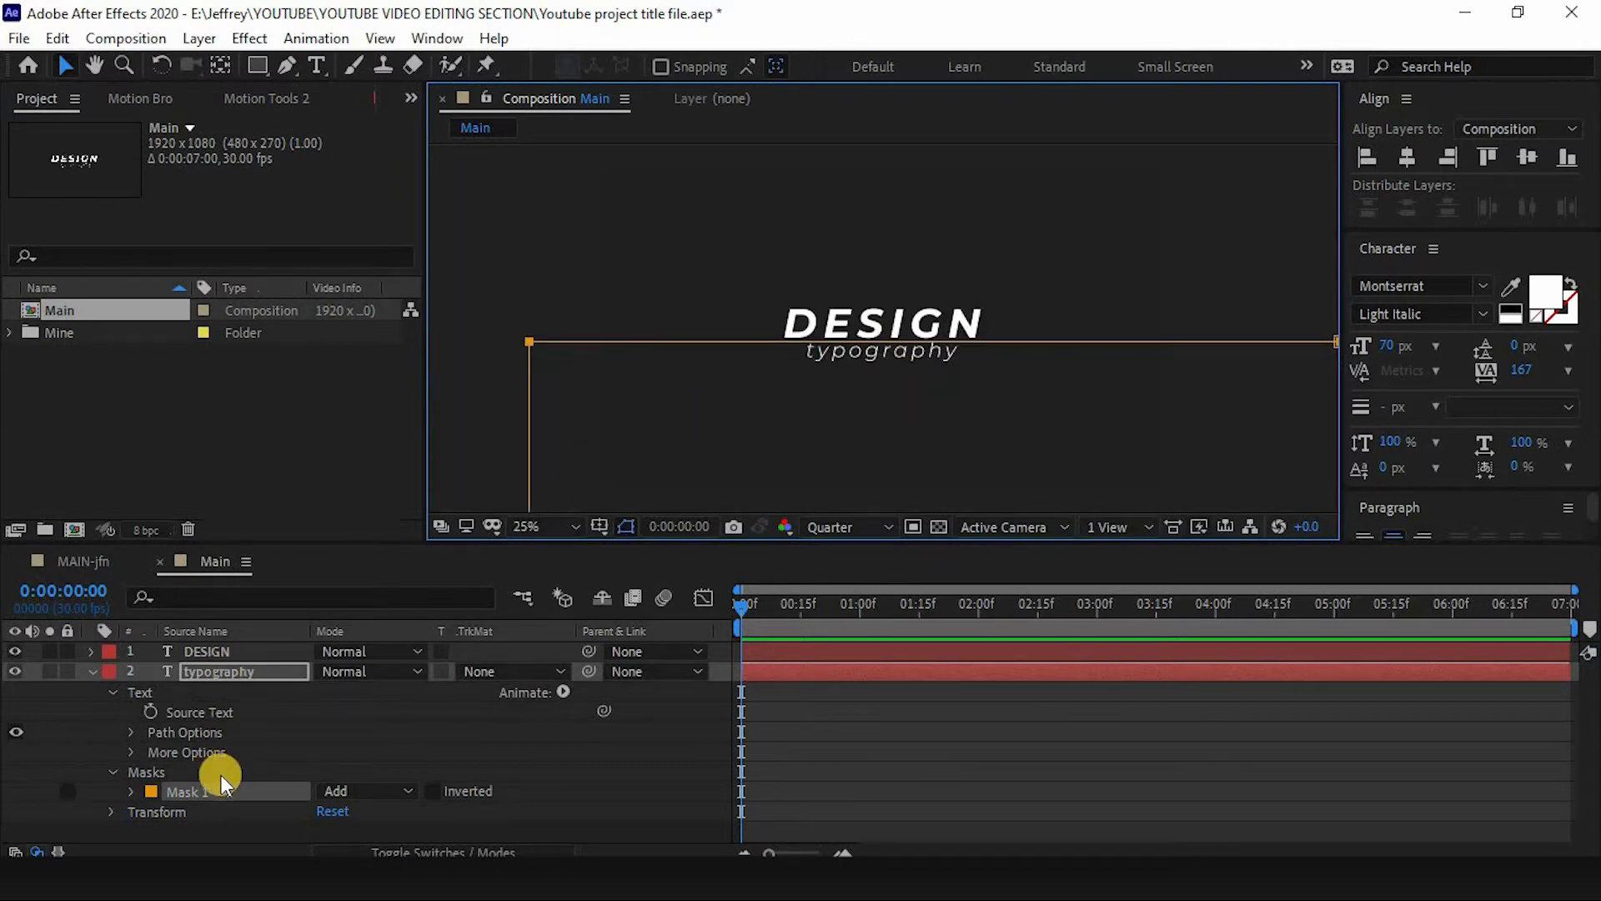
- Copy Mask 1 from the typography layer and paste it onto the DESIGN layer
left_click(201, 674)
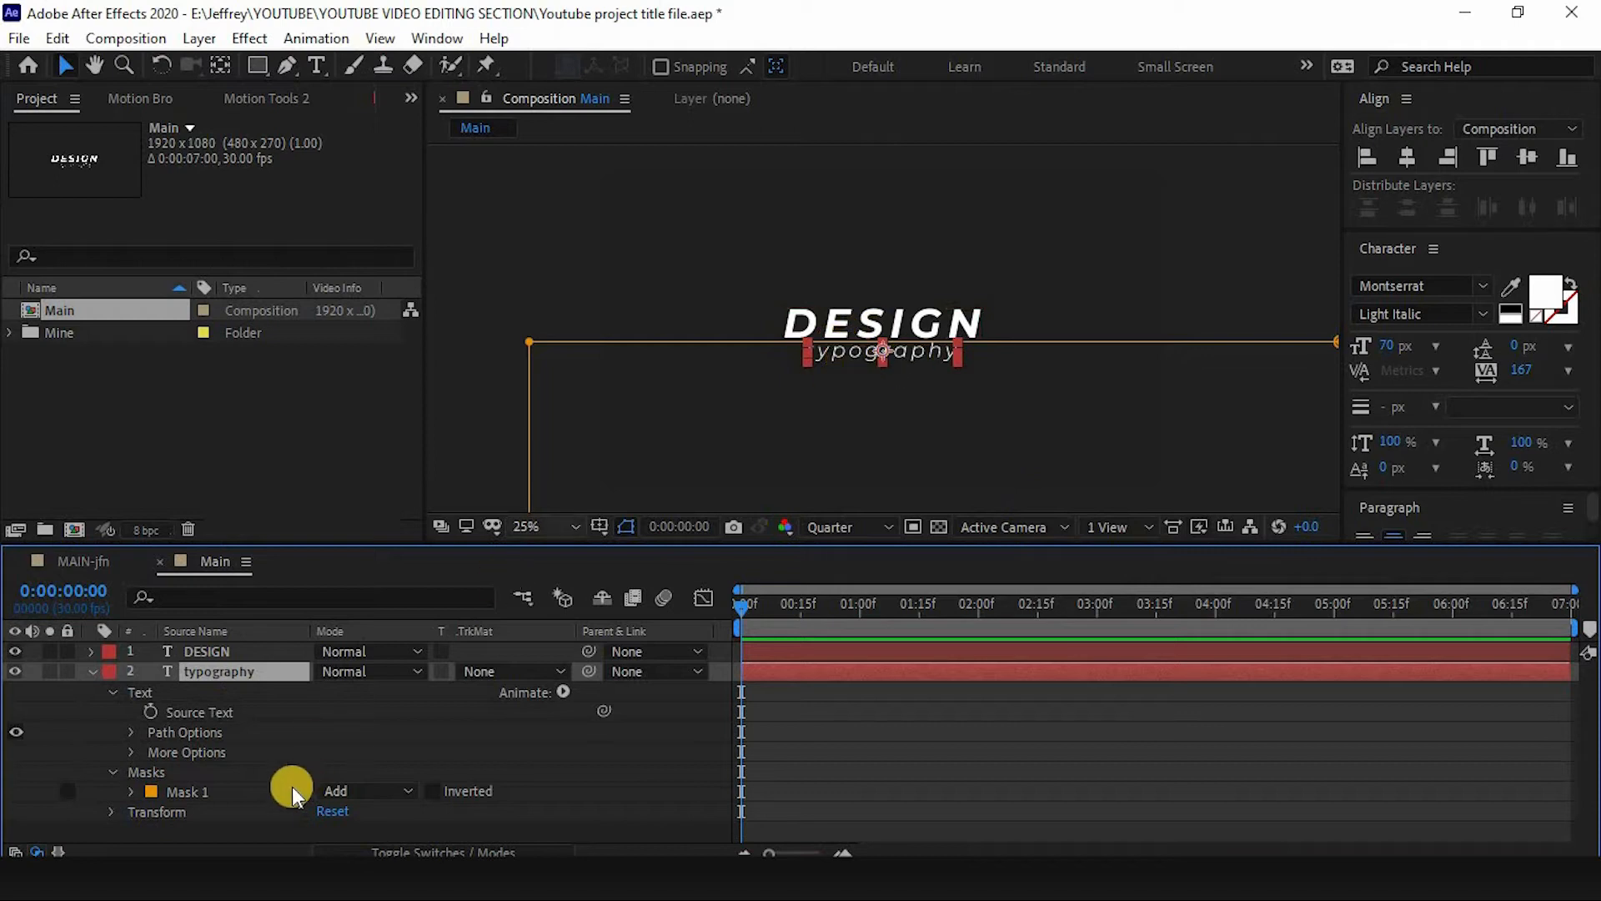
left_click(185, 790)
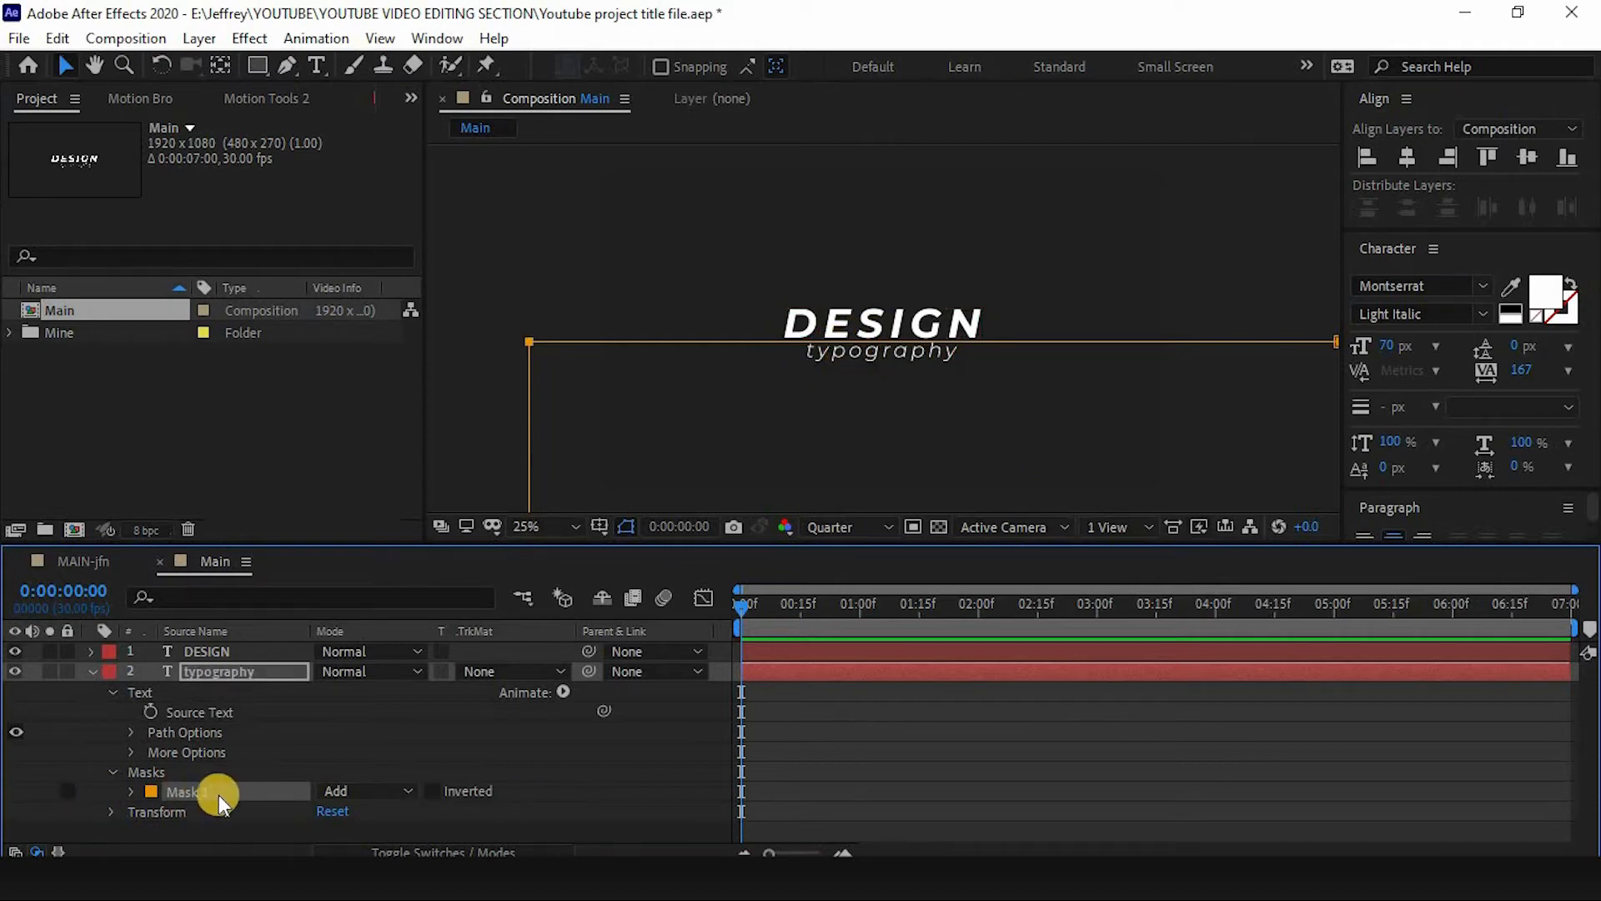
left_click(212, 666)
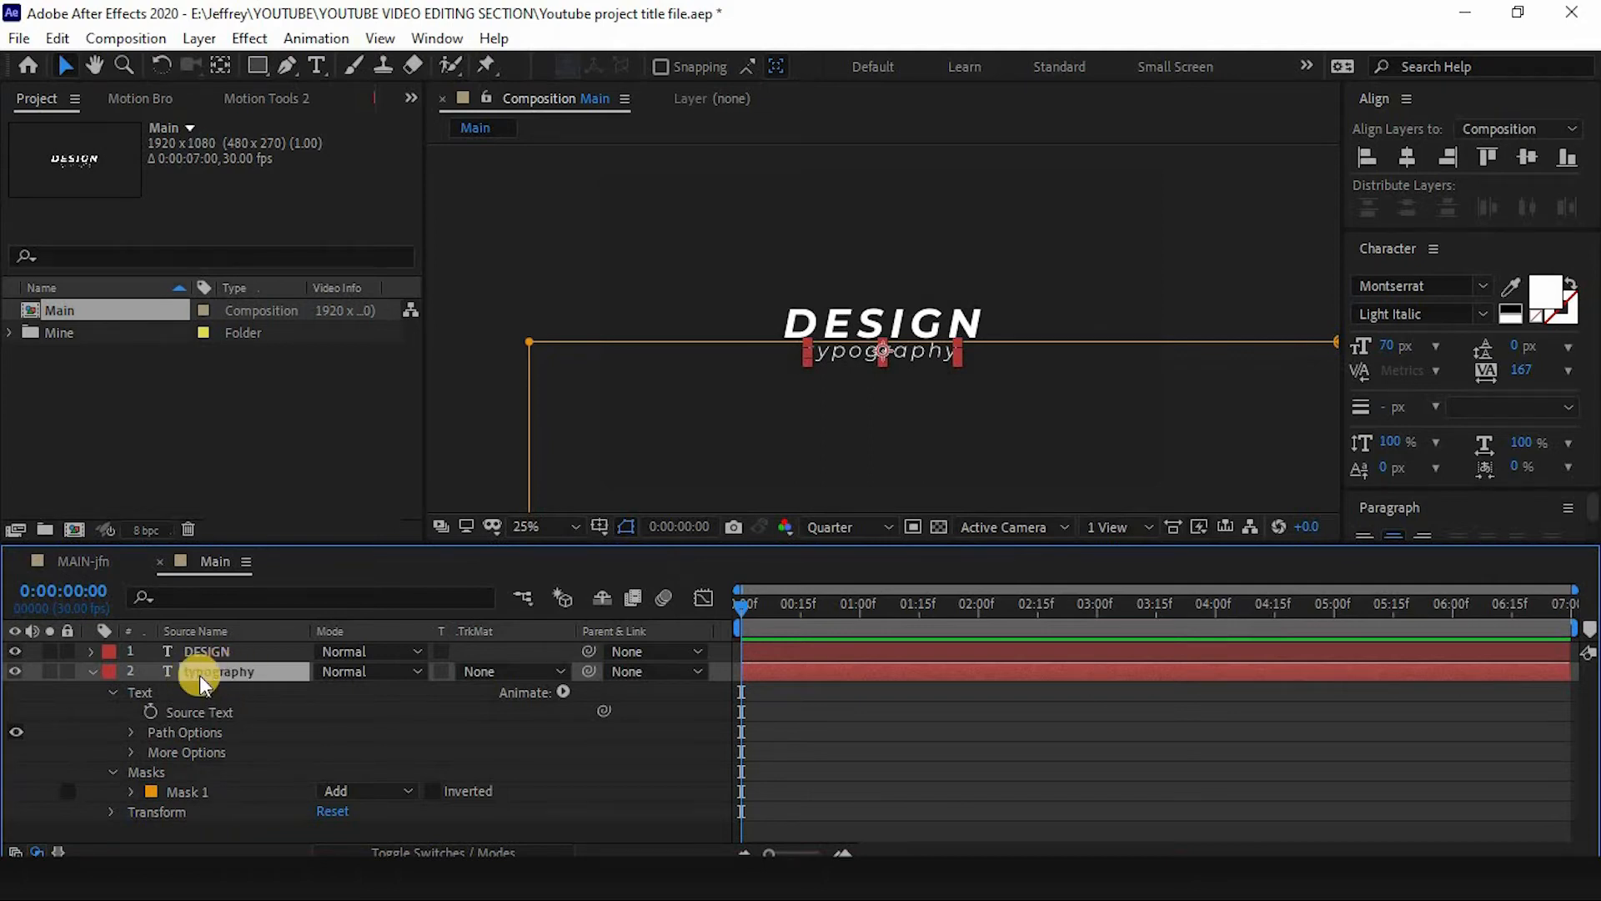
key("m")
left_click(194, 692)
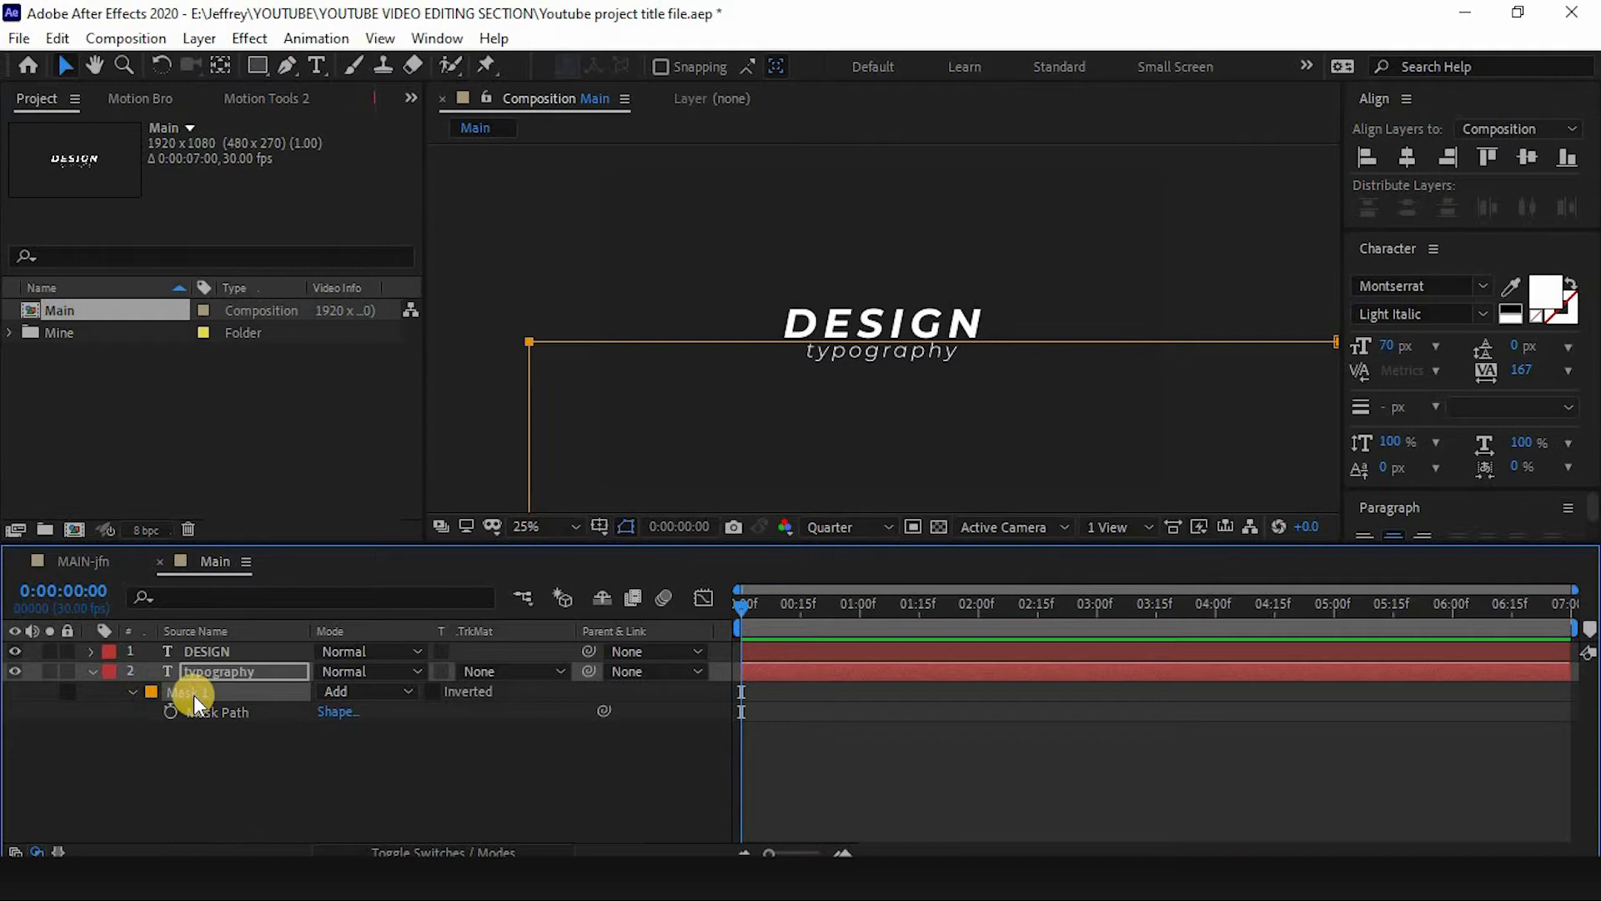
left_click(209, 651)
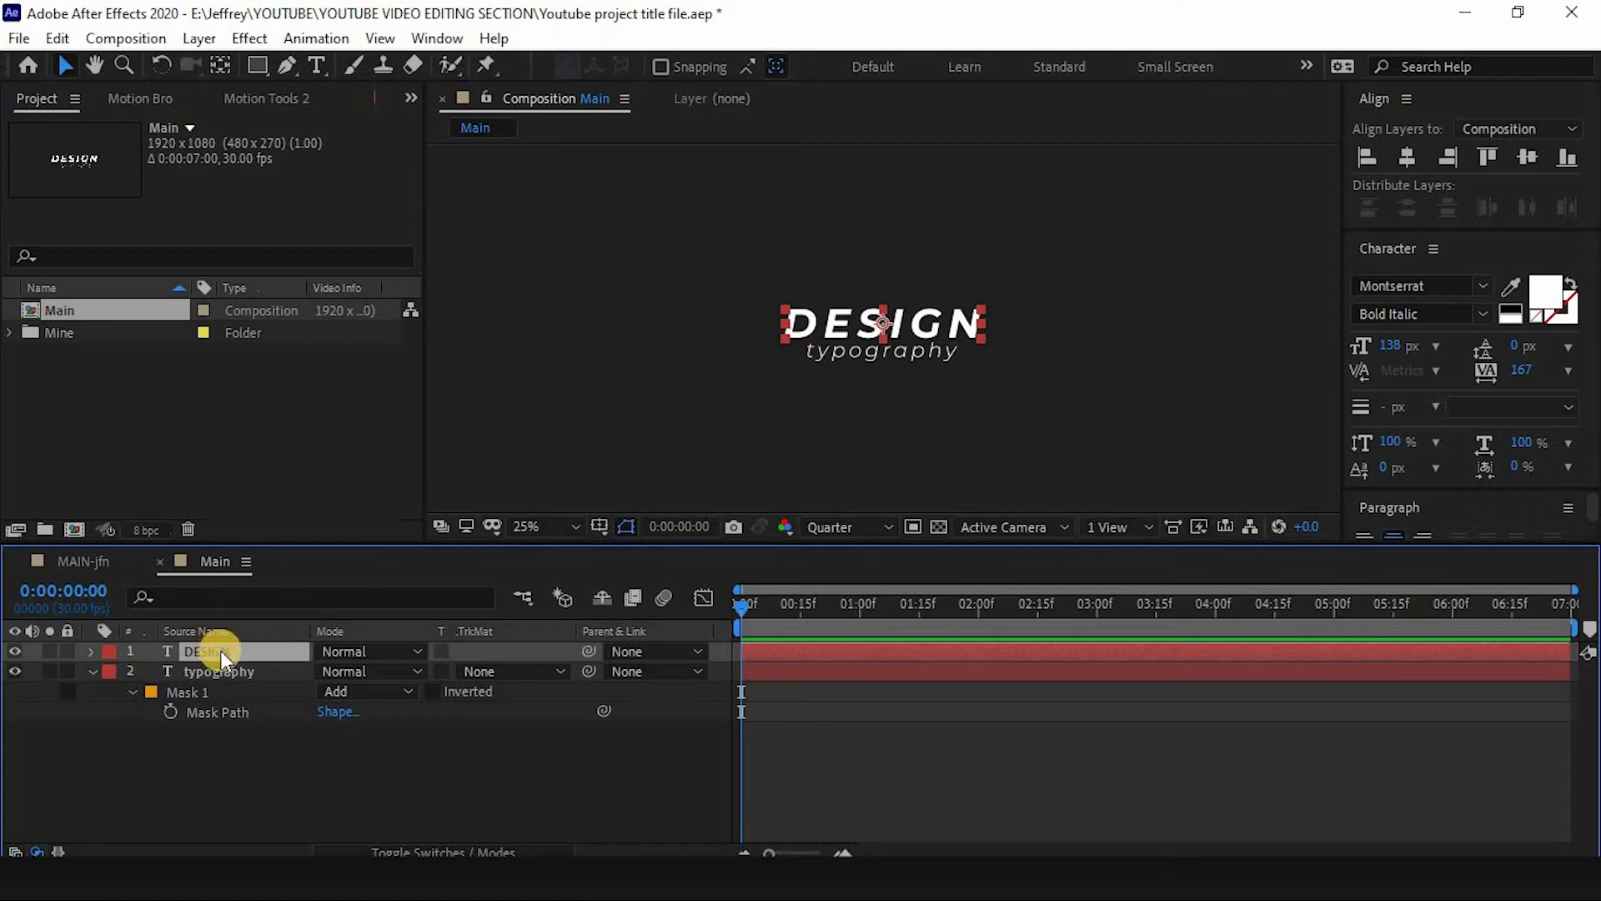
key("ctrl+v")
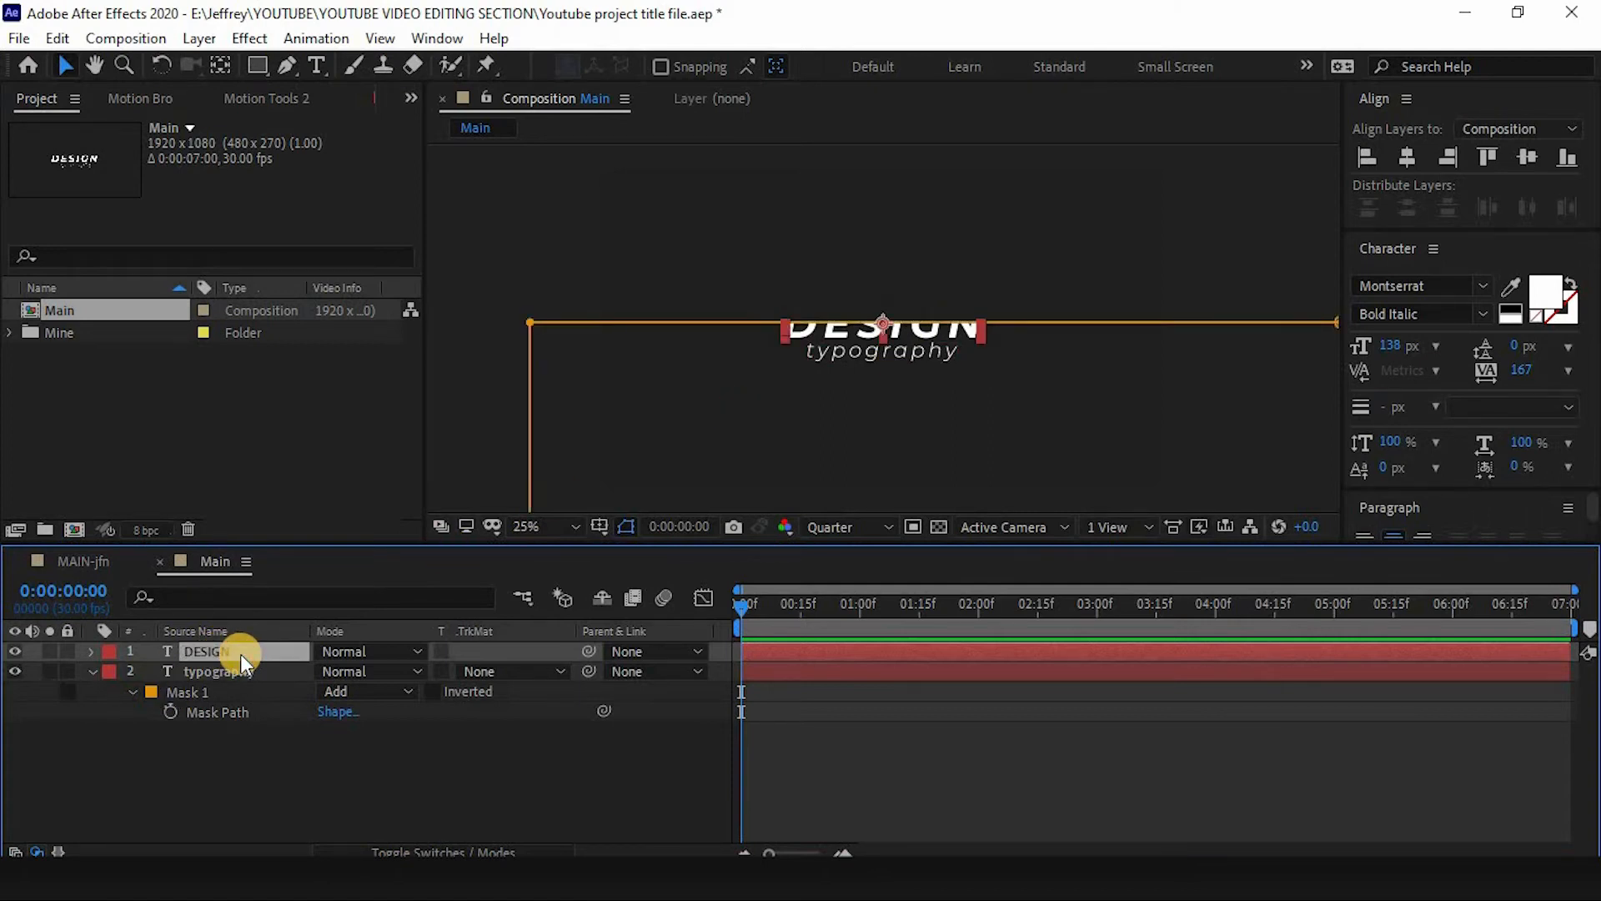
- Adjust the DESIGN layer's pasted mask path so its edge aligns with the typography mask edge
key("m")
mouse_move(532, 324)
left_mouse_down()
mouse_move(518, 335)
mouse_move(530, 354)
left_mouse_up()
key("ctrl+z")
left_click_drag(1147, 378, 911, 393)
left_click_drag(1104, 340, 1089, 347)
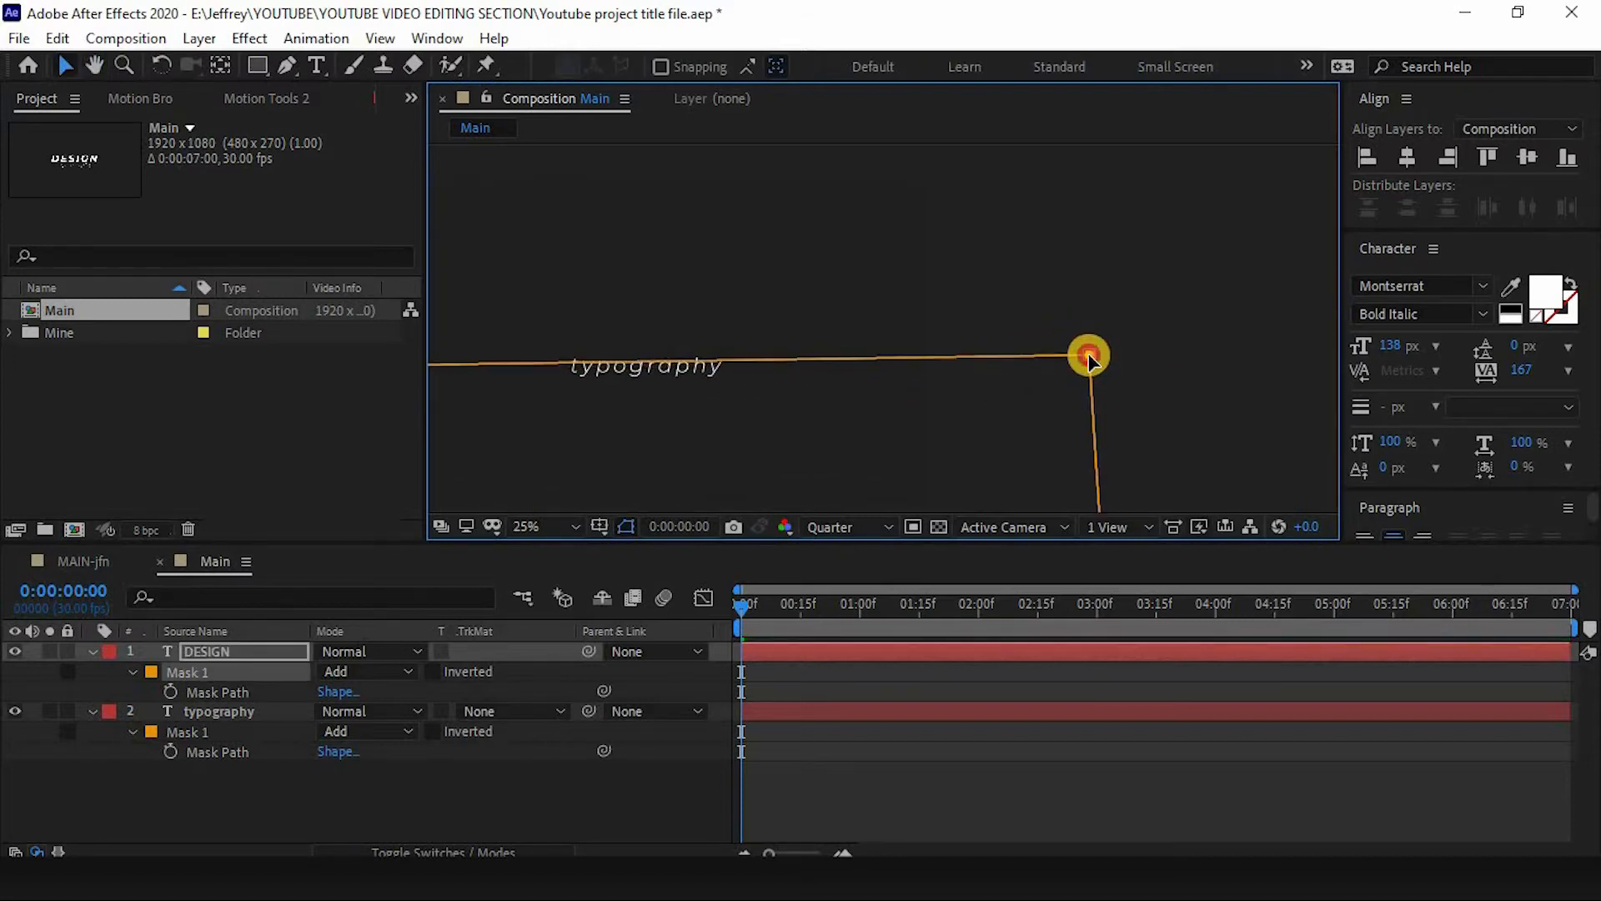
left_click_drag(703, 377, 1013, 335)
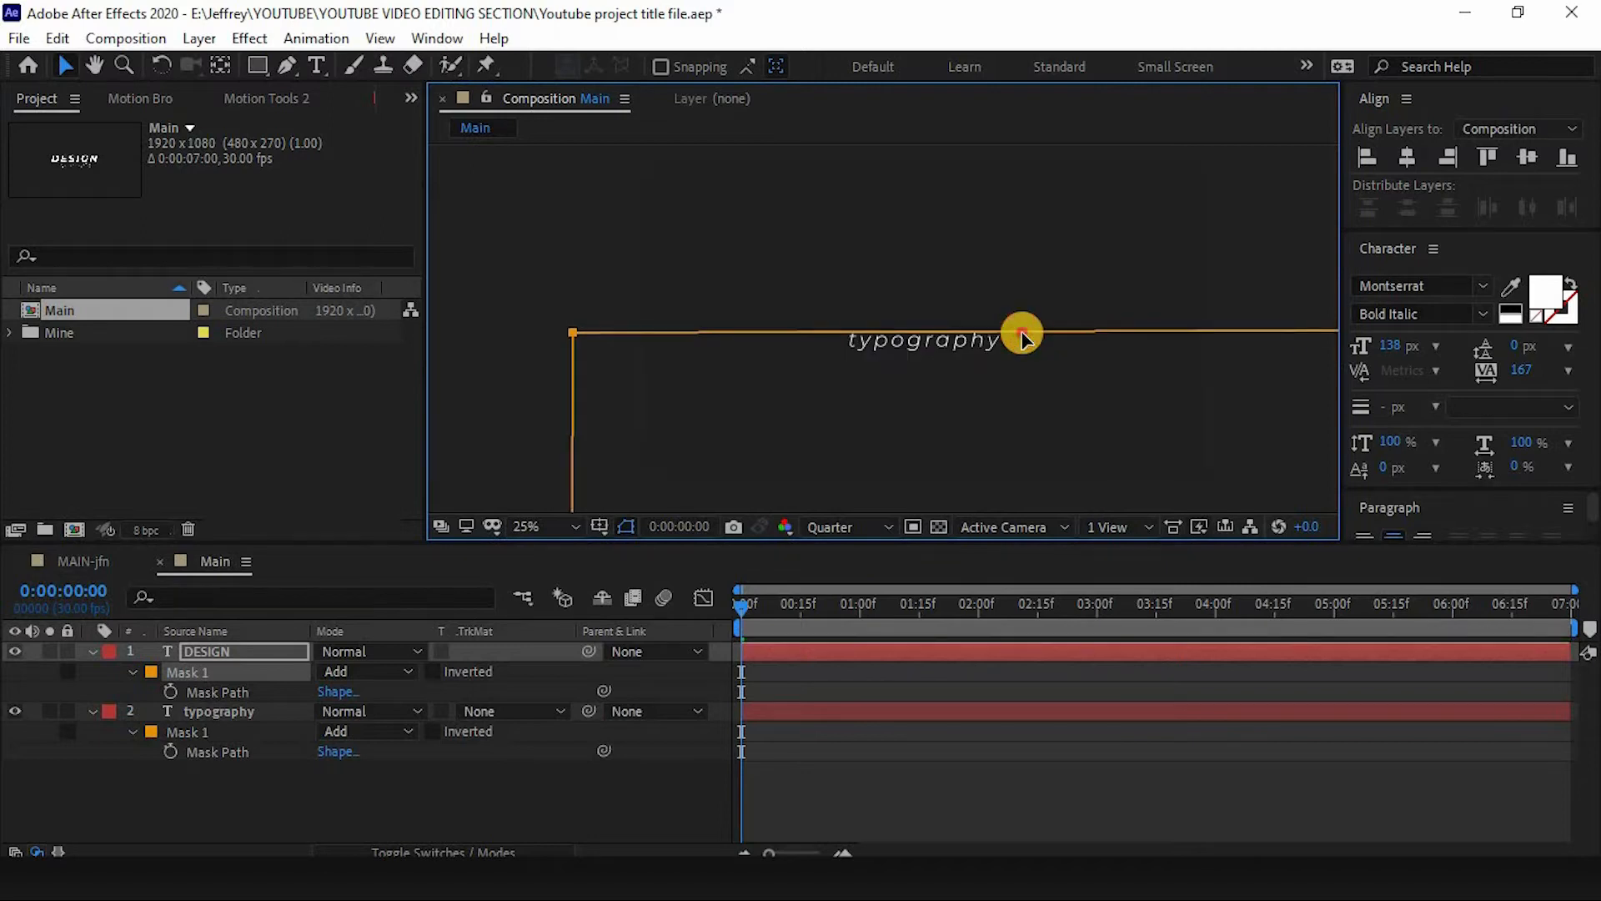
- Invert the DESIGN layer's Mask 1
left_click(188, 650)
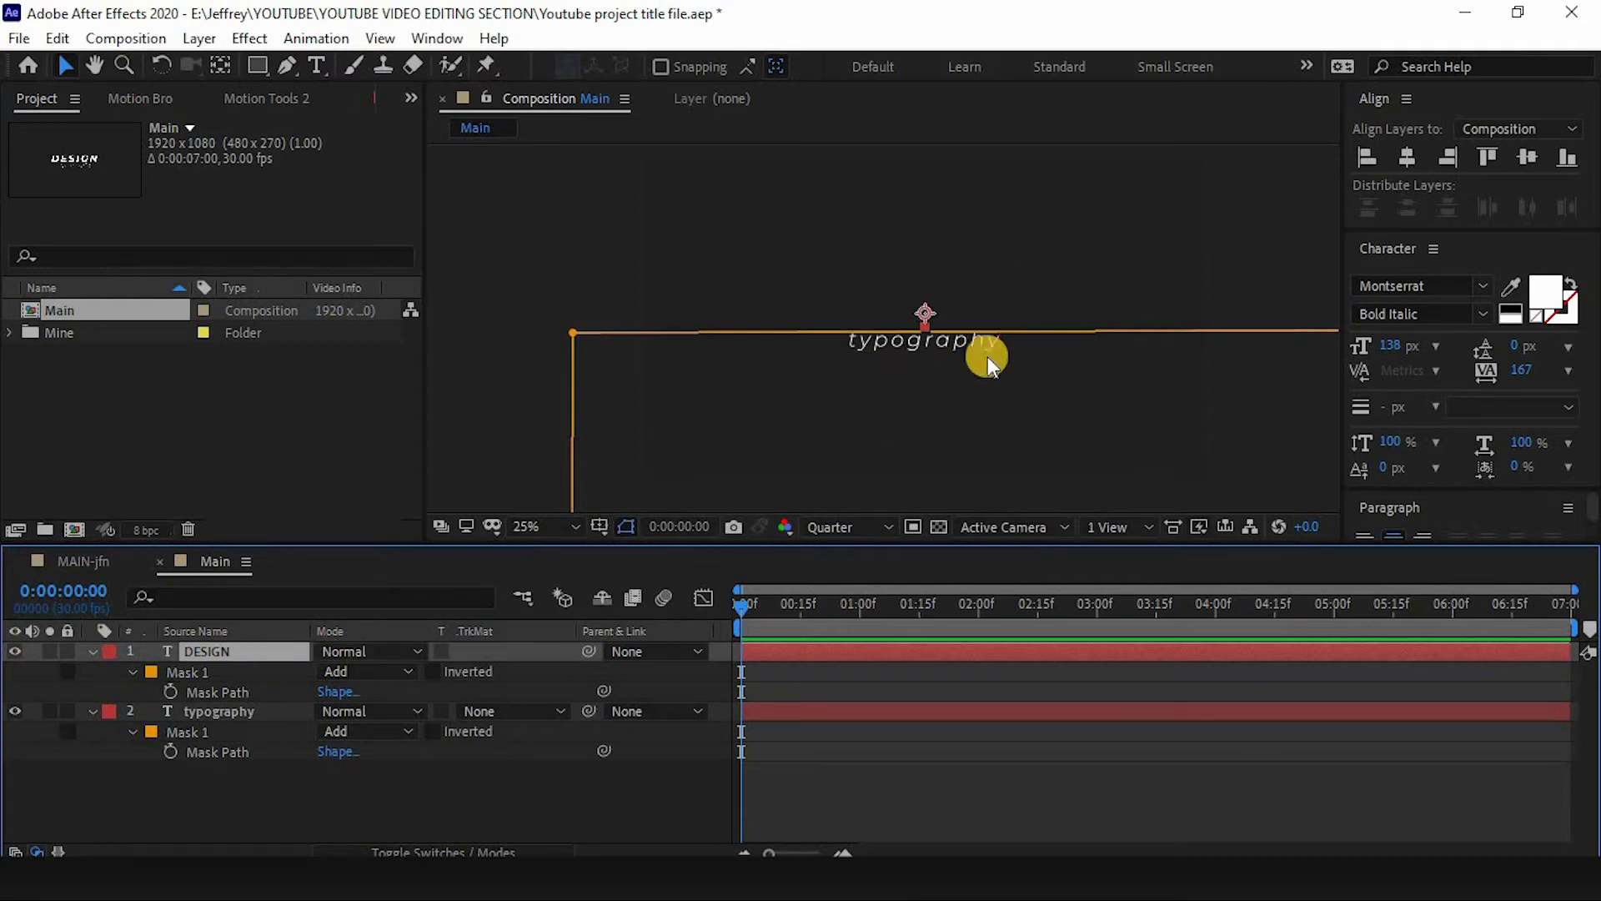
left_click(205, 673)
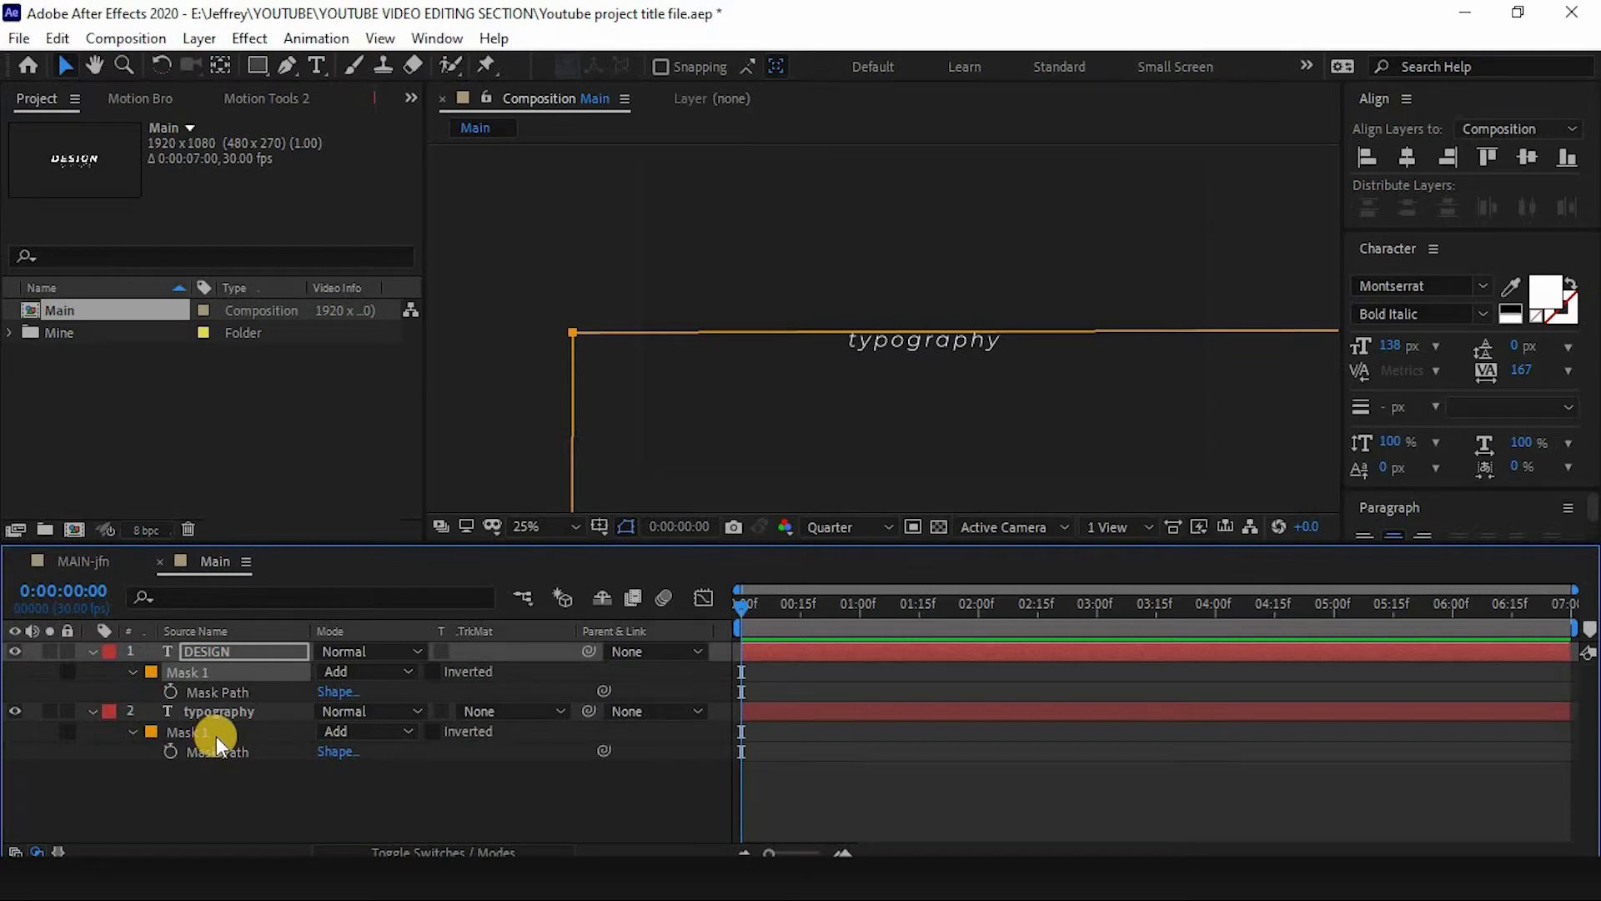
left_click(217, 735)
left_click(232, 672)
left_click(434, 672)
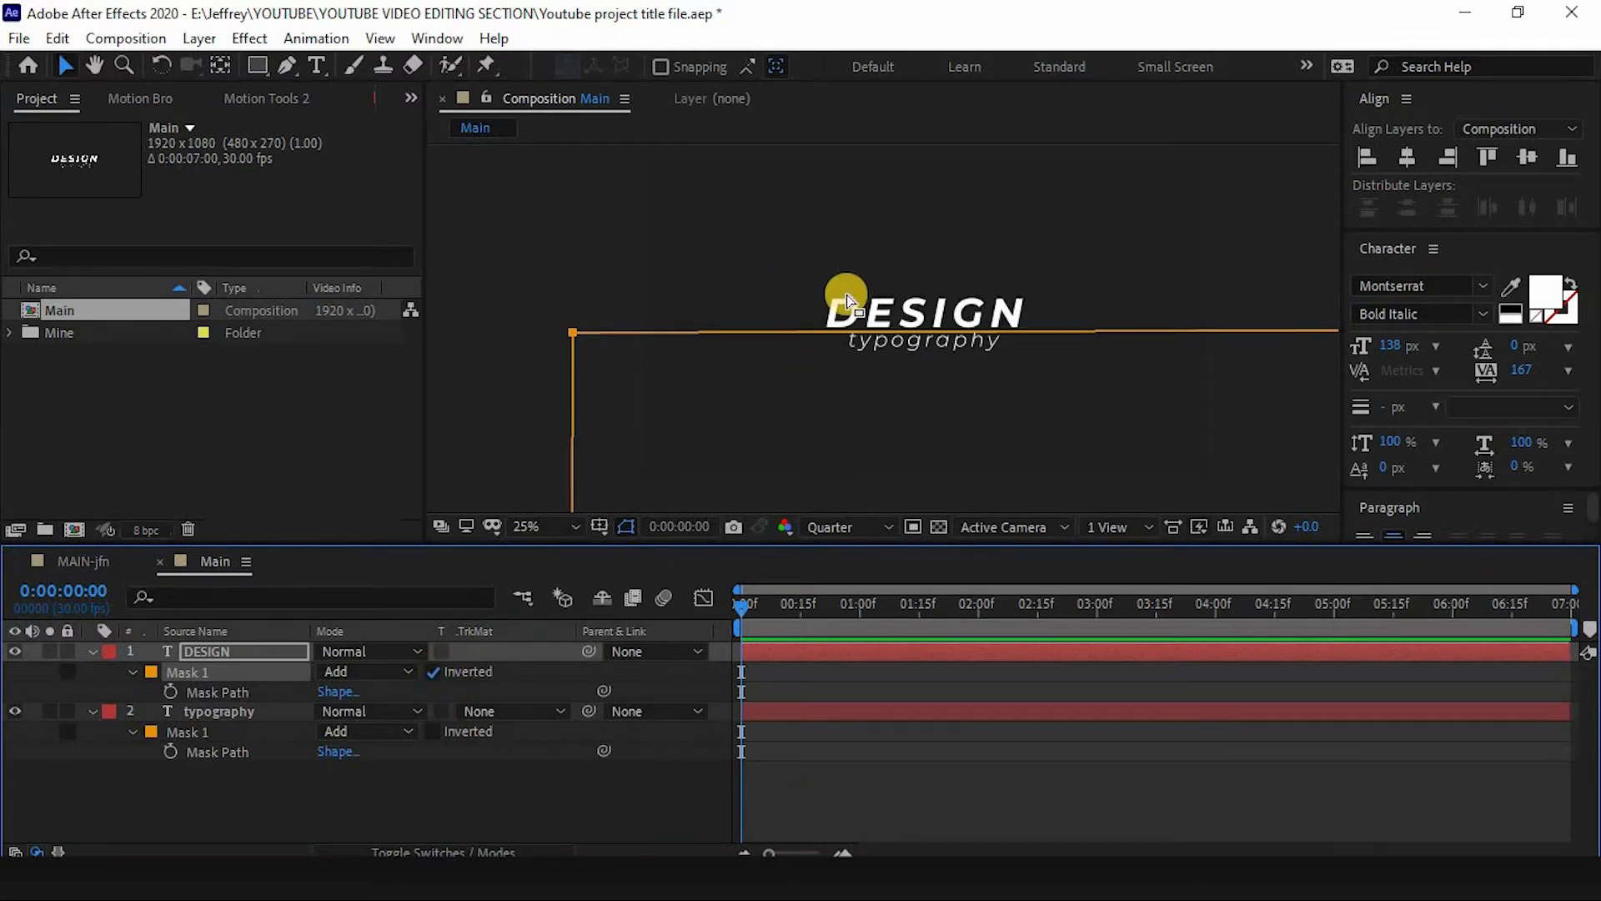
- Collapse the DESIGN layer's properties and rename the layer to TEXT-01
left_click(90, 652)
left_click(90, 652)
left_click(183, 649)
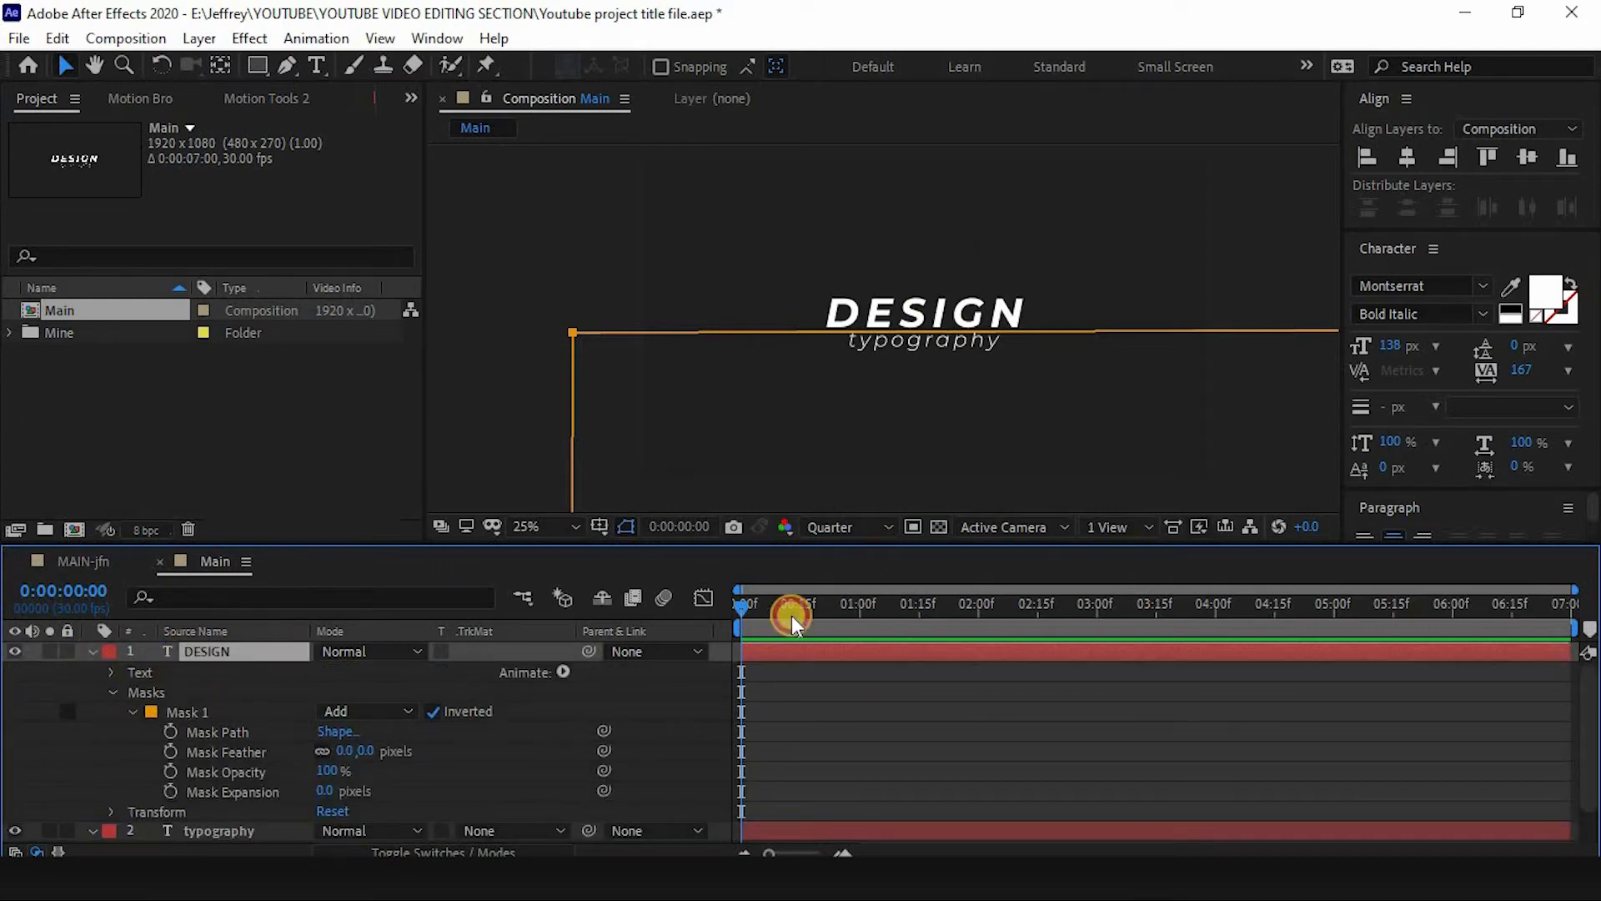
left_click(947, 311)
left_click(132, 712)
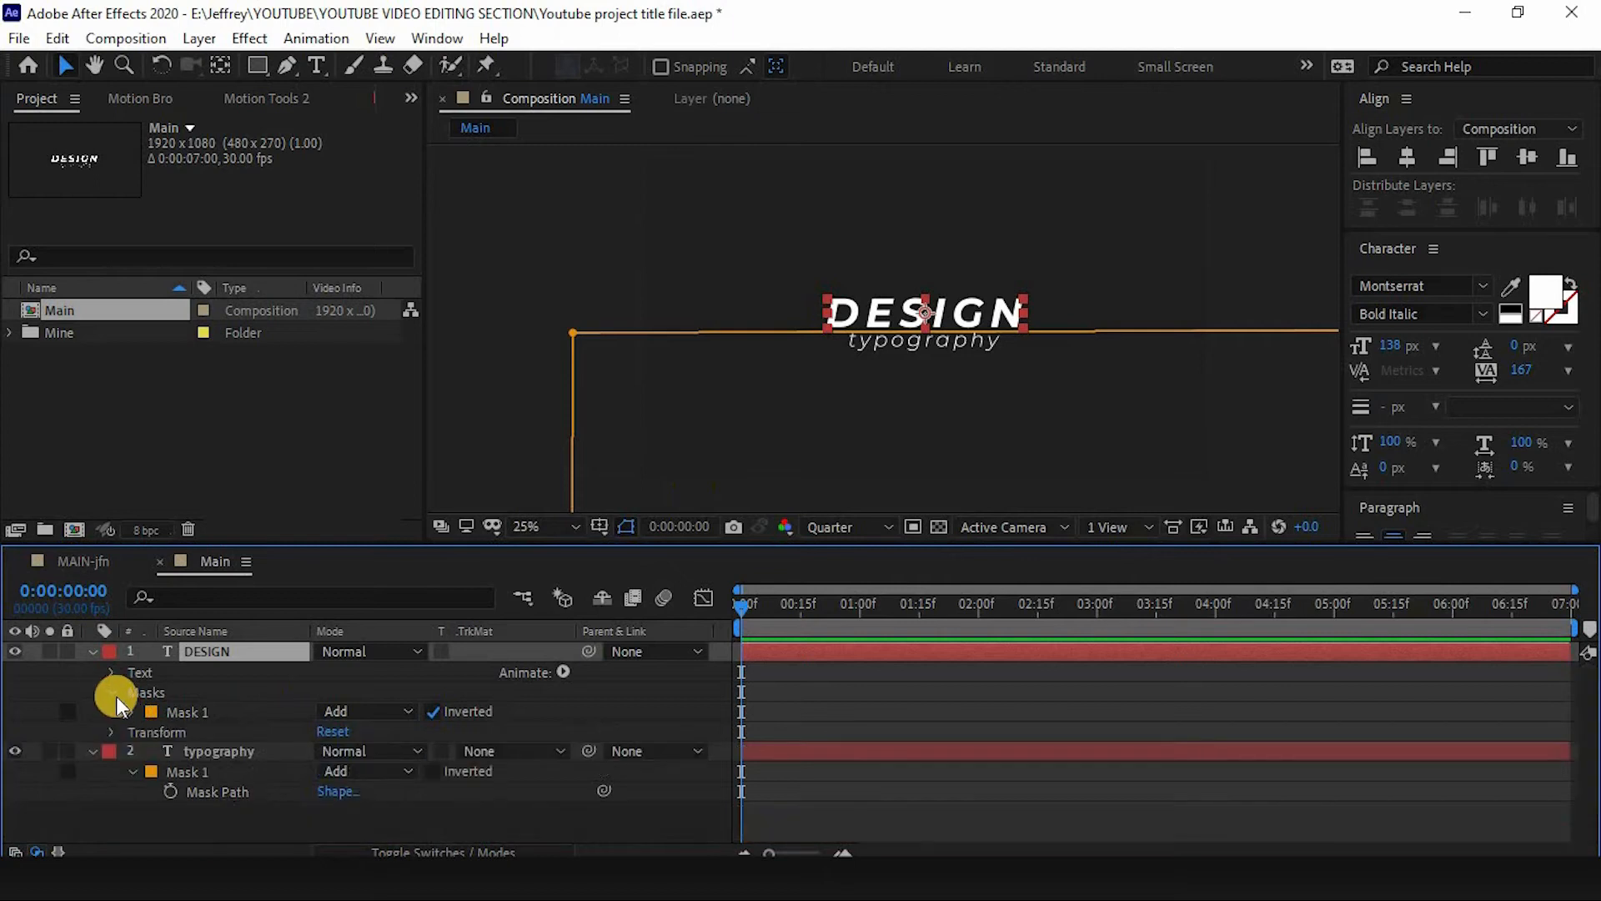
left_click(114, 693)
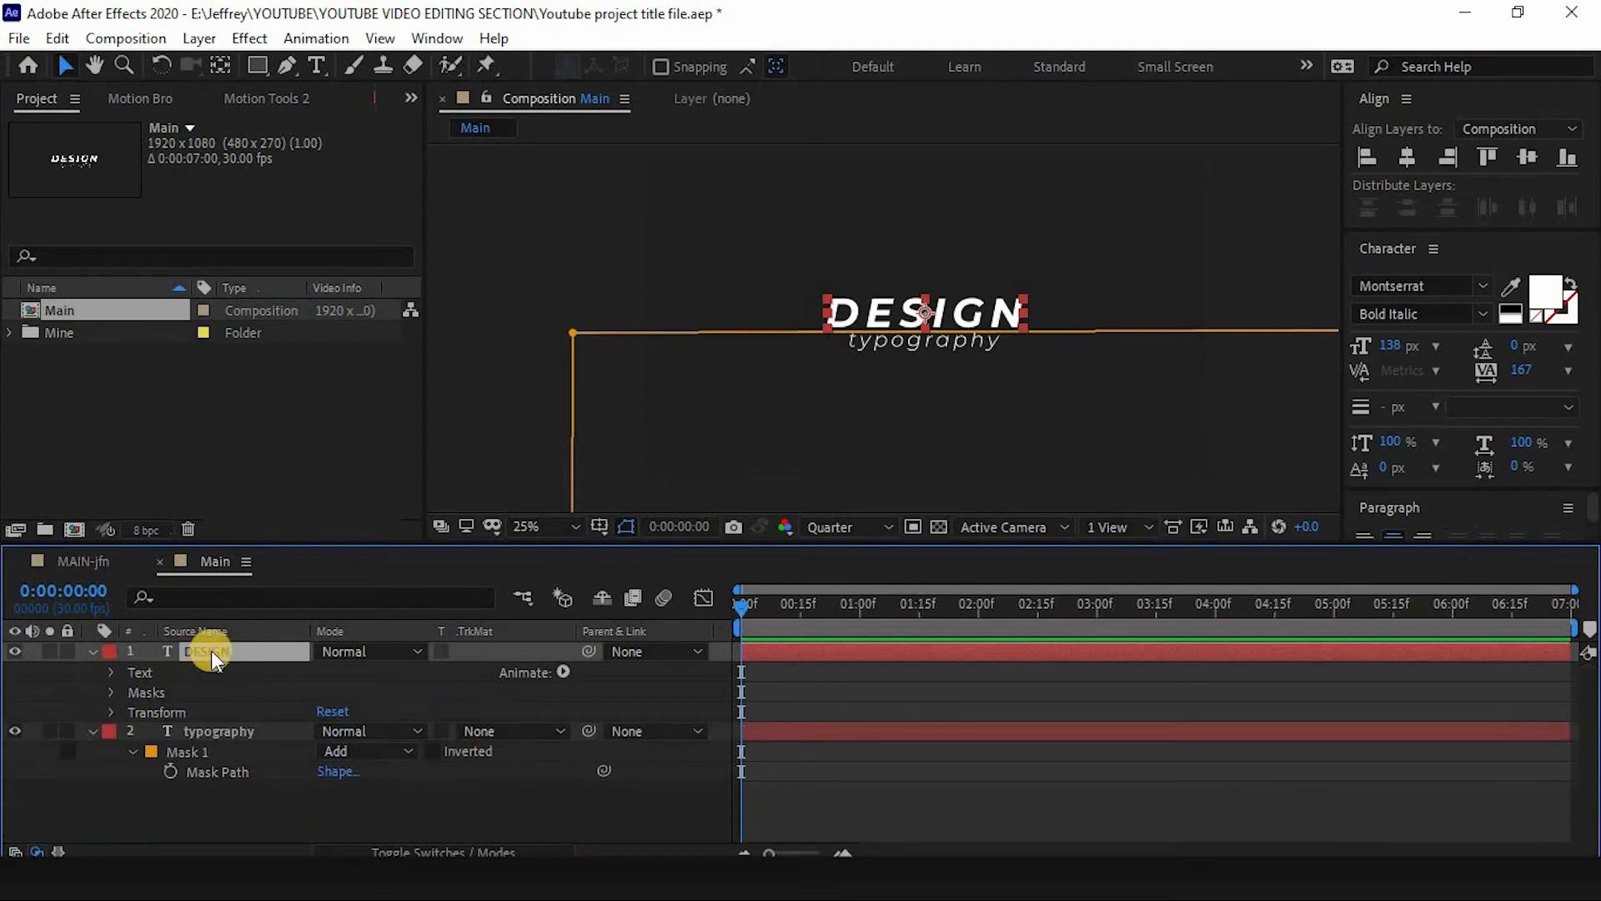
type("TE")
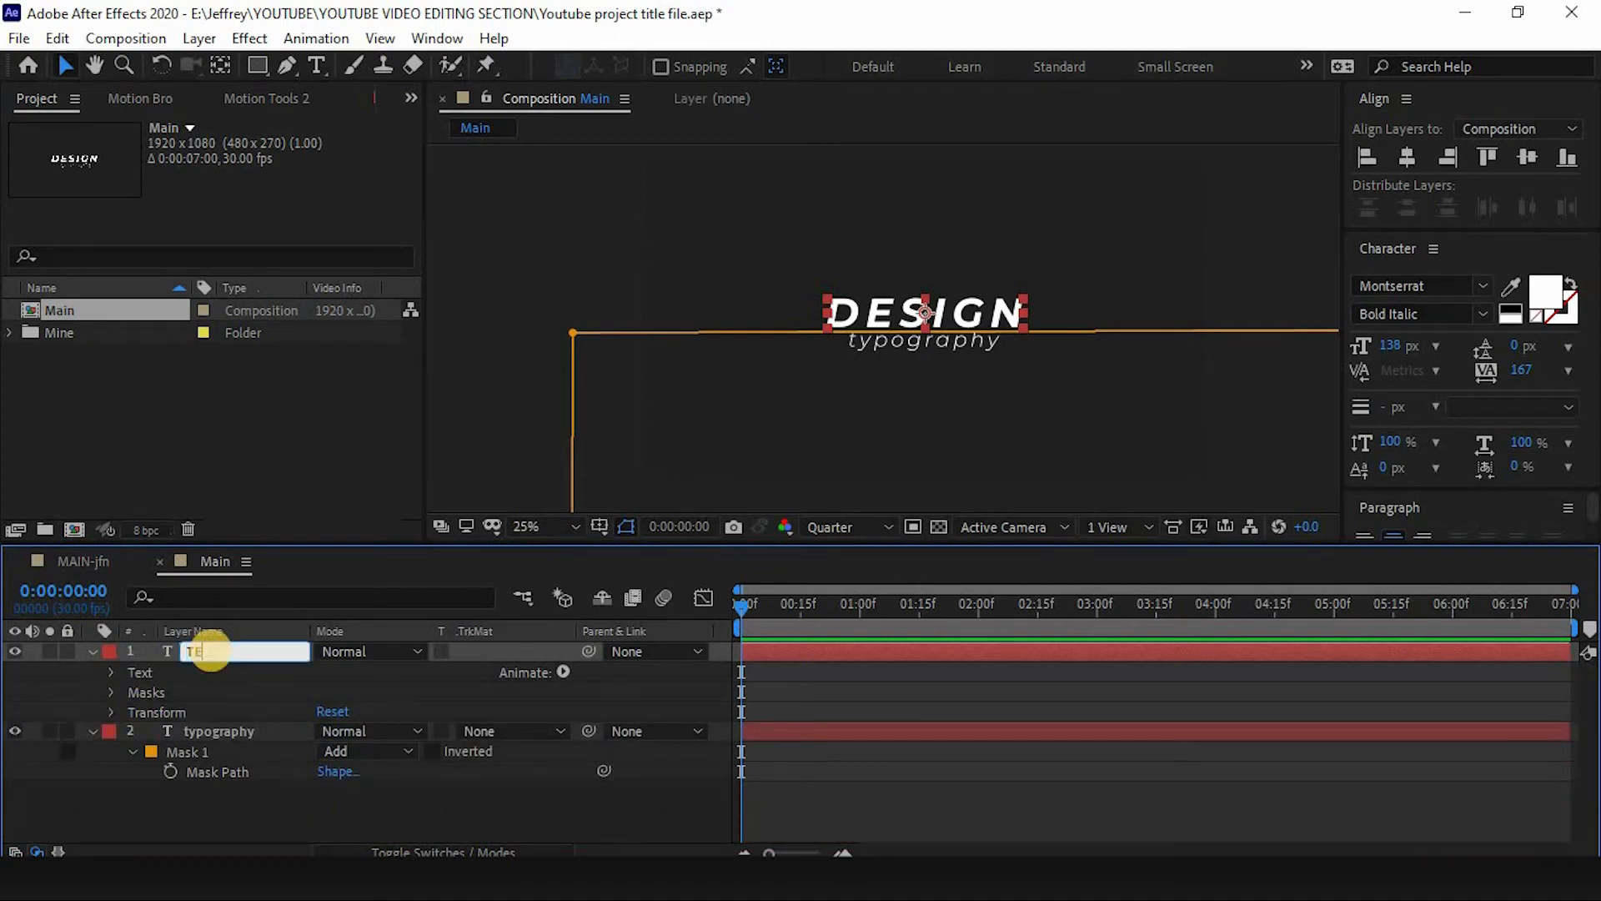
type("C")
key("BackSpace")
type("XT-01")
- Rename the typography layer to TEXT-02 and collapse its properties
left_click_drag(266, 653, 84, 672)
key("ctrl+c")
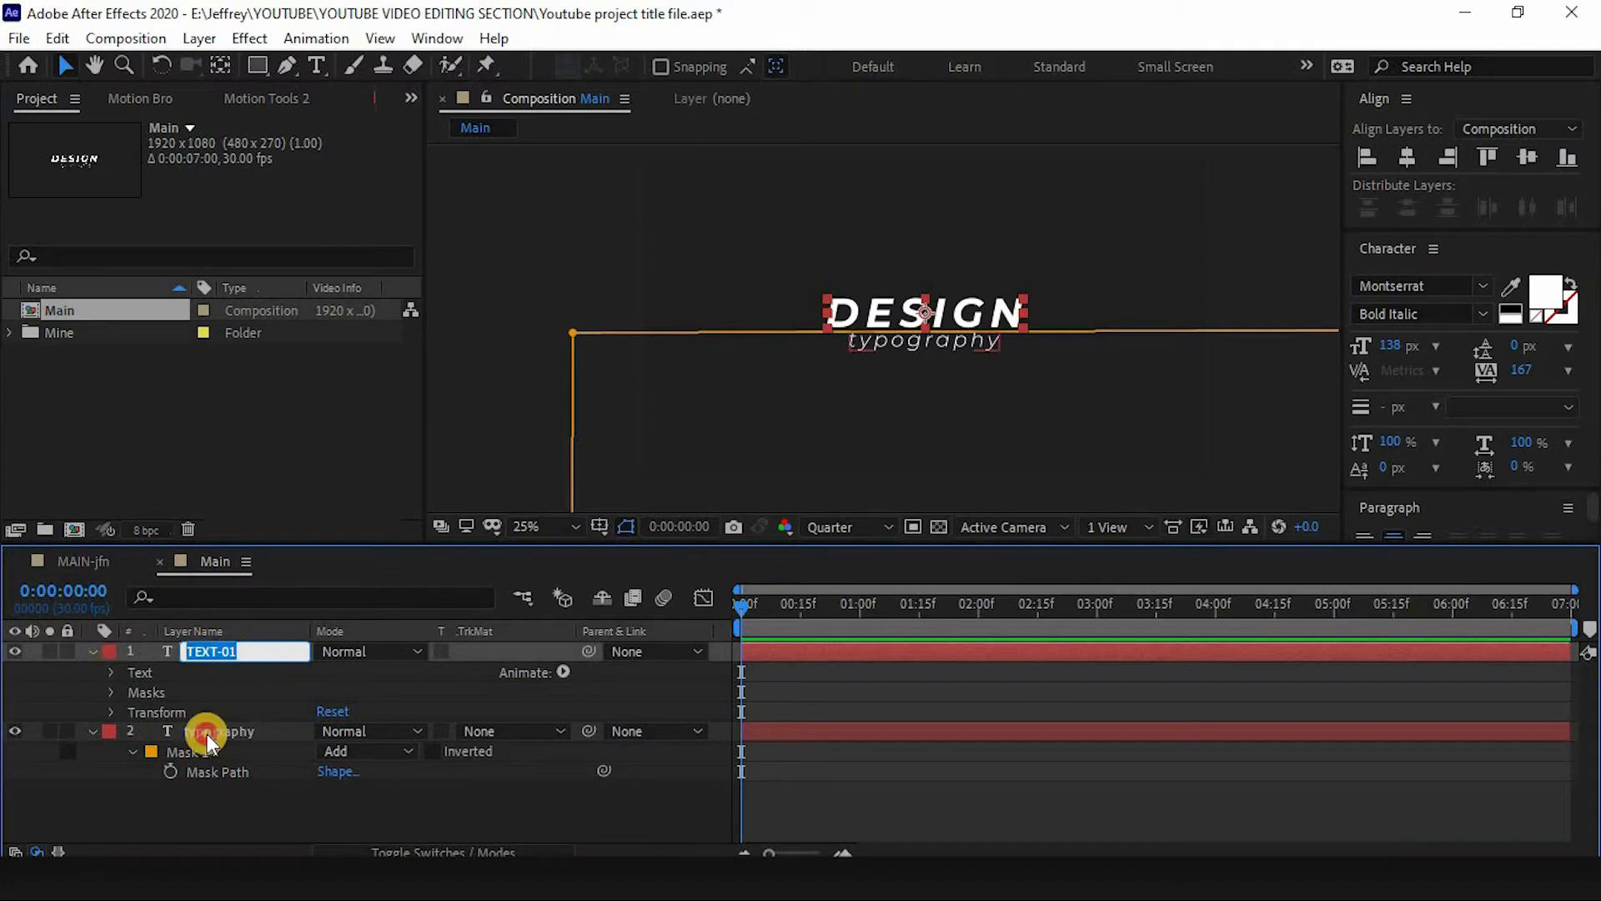
left_click(206, 734)
key("Return")
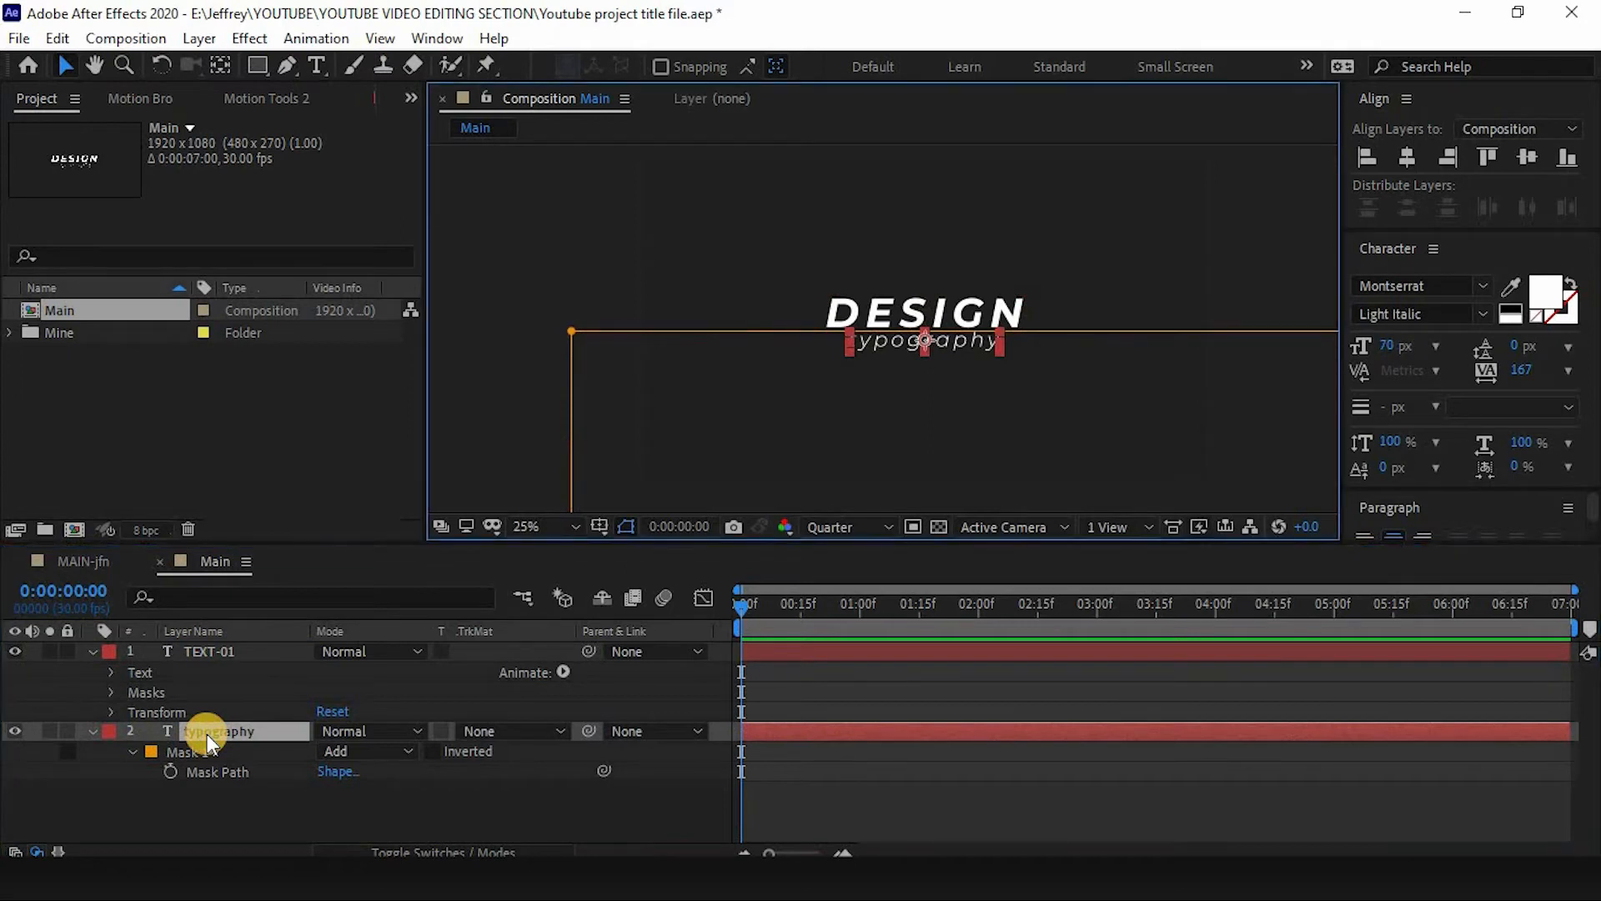
key("ctrl+v")
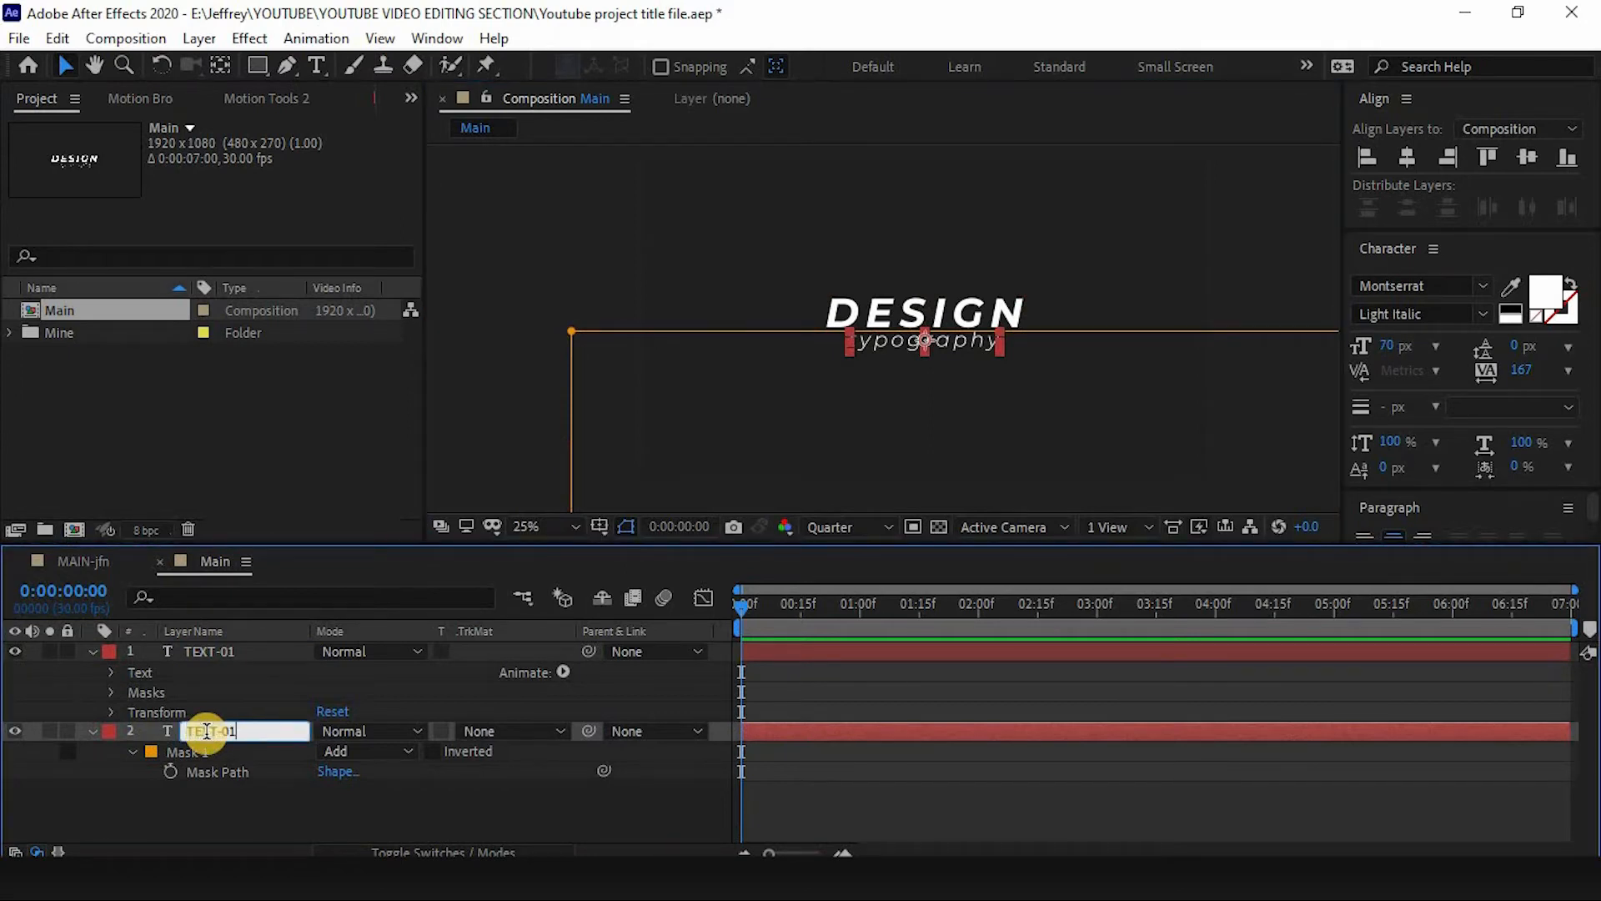
key("BackSpace")
type("2")
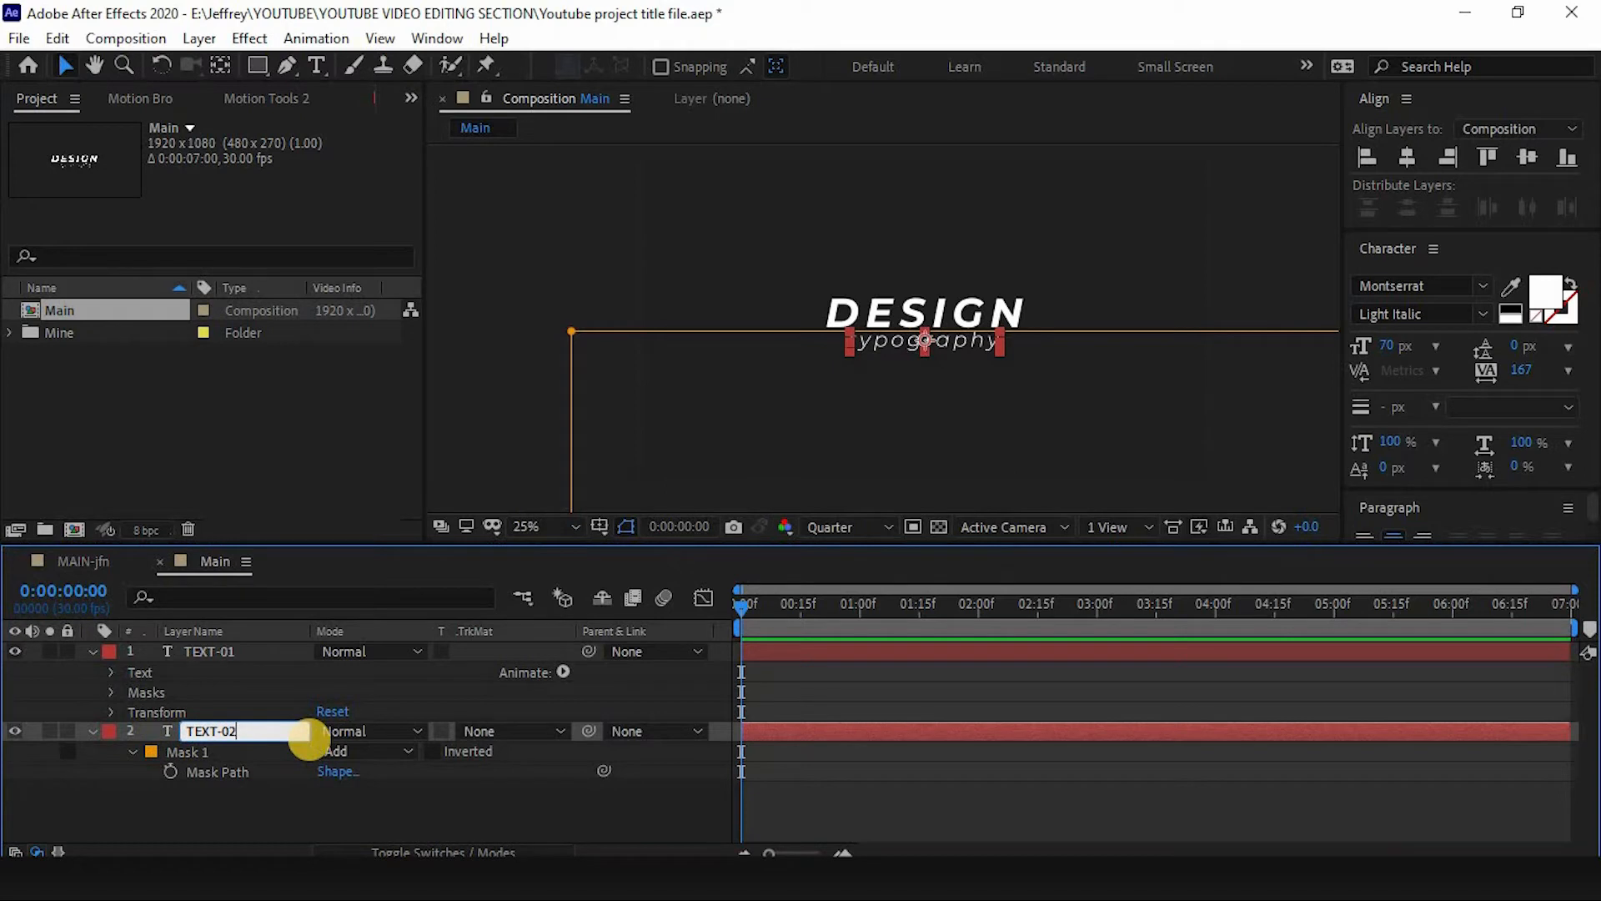
key("Return")
left_click(90, 731)
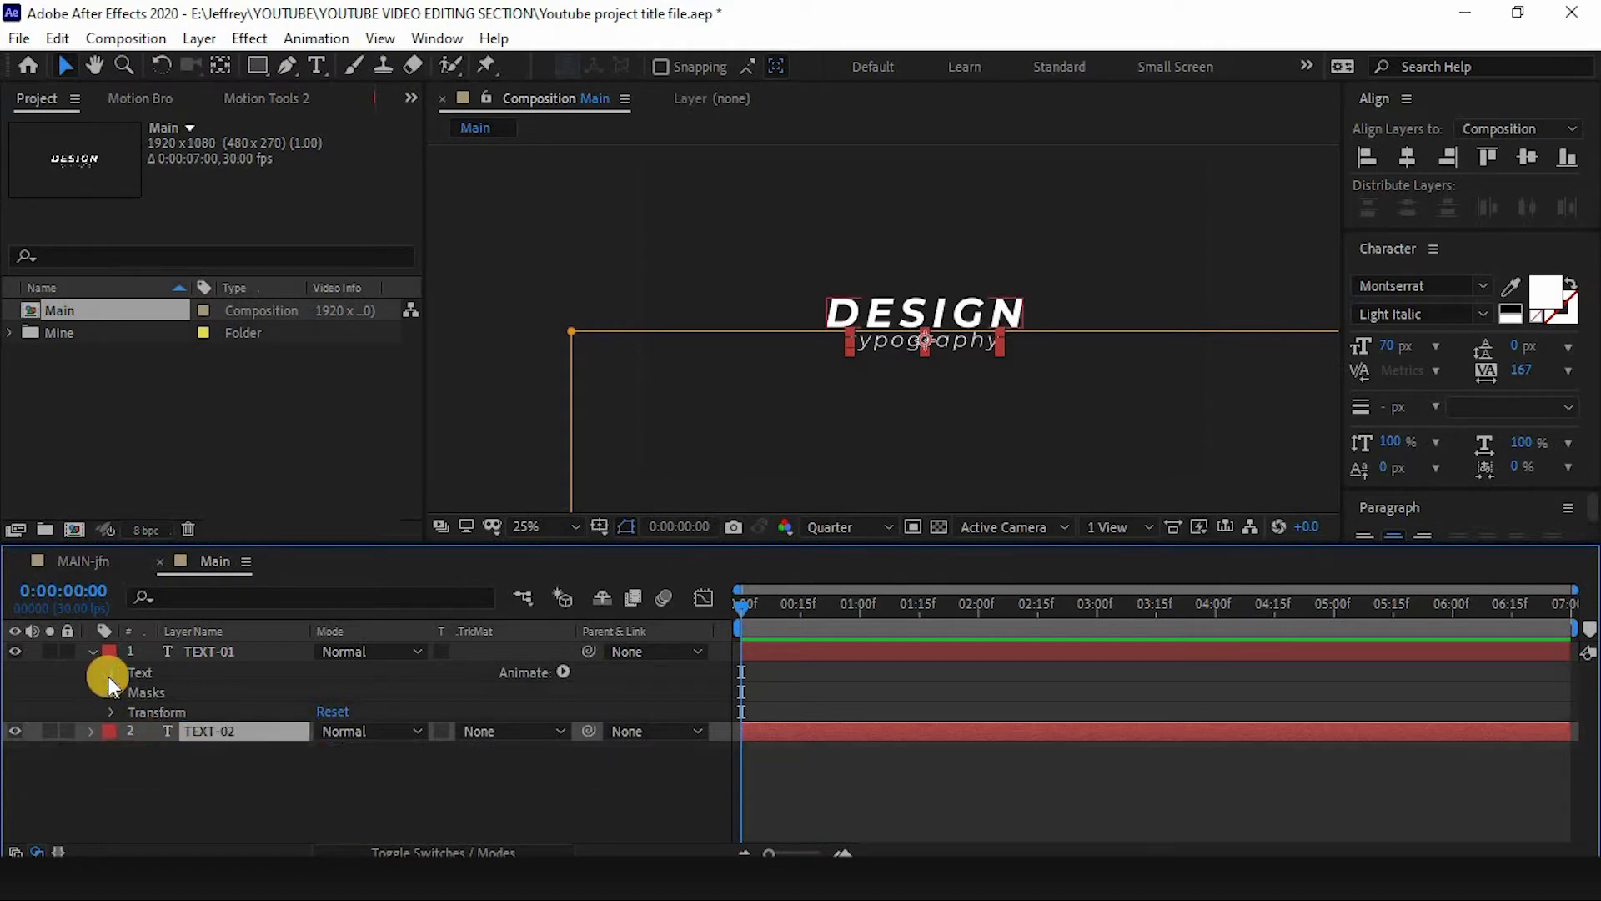
- Add a Position text animator to the TEXT-01 layer
left_click(172, 653)
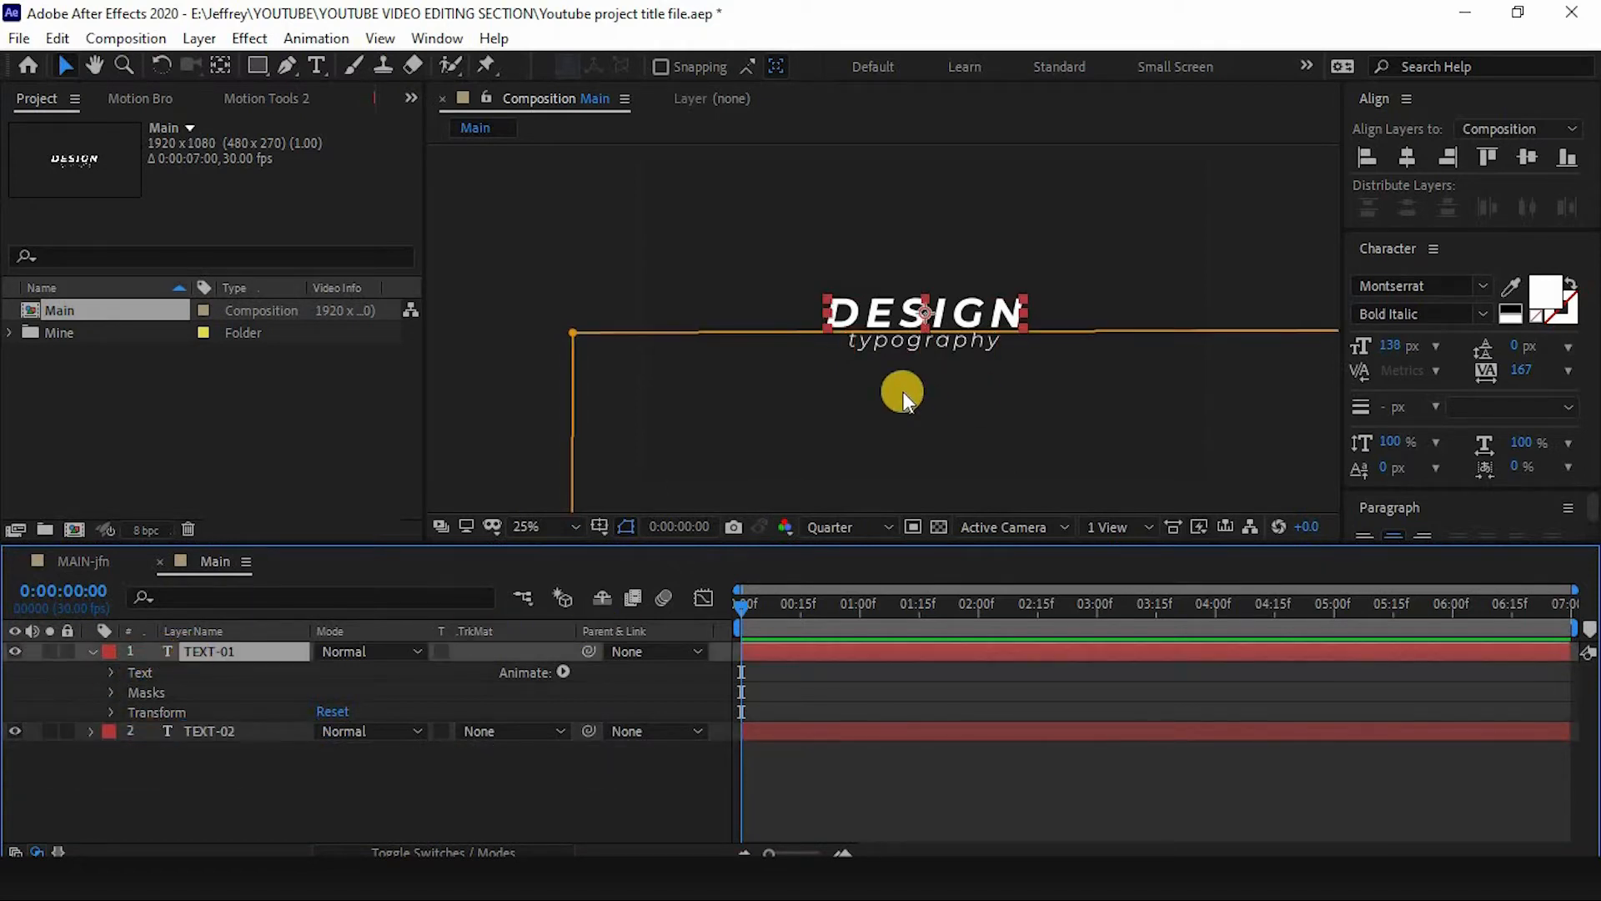
left_click(562, 671)
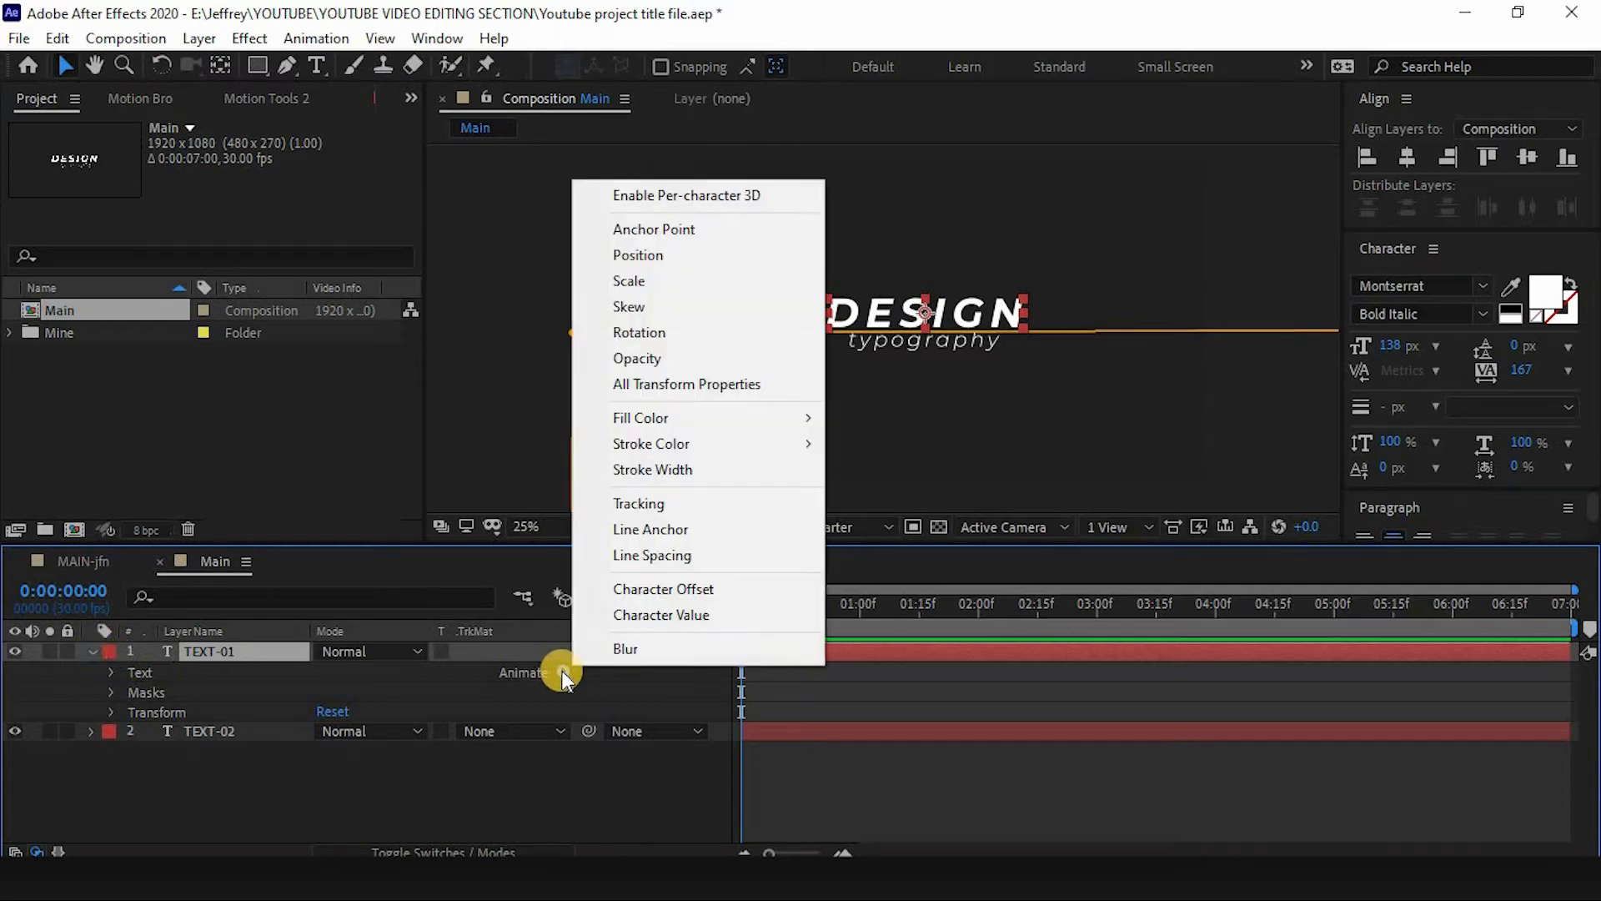
left_click(658, 257)
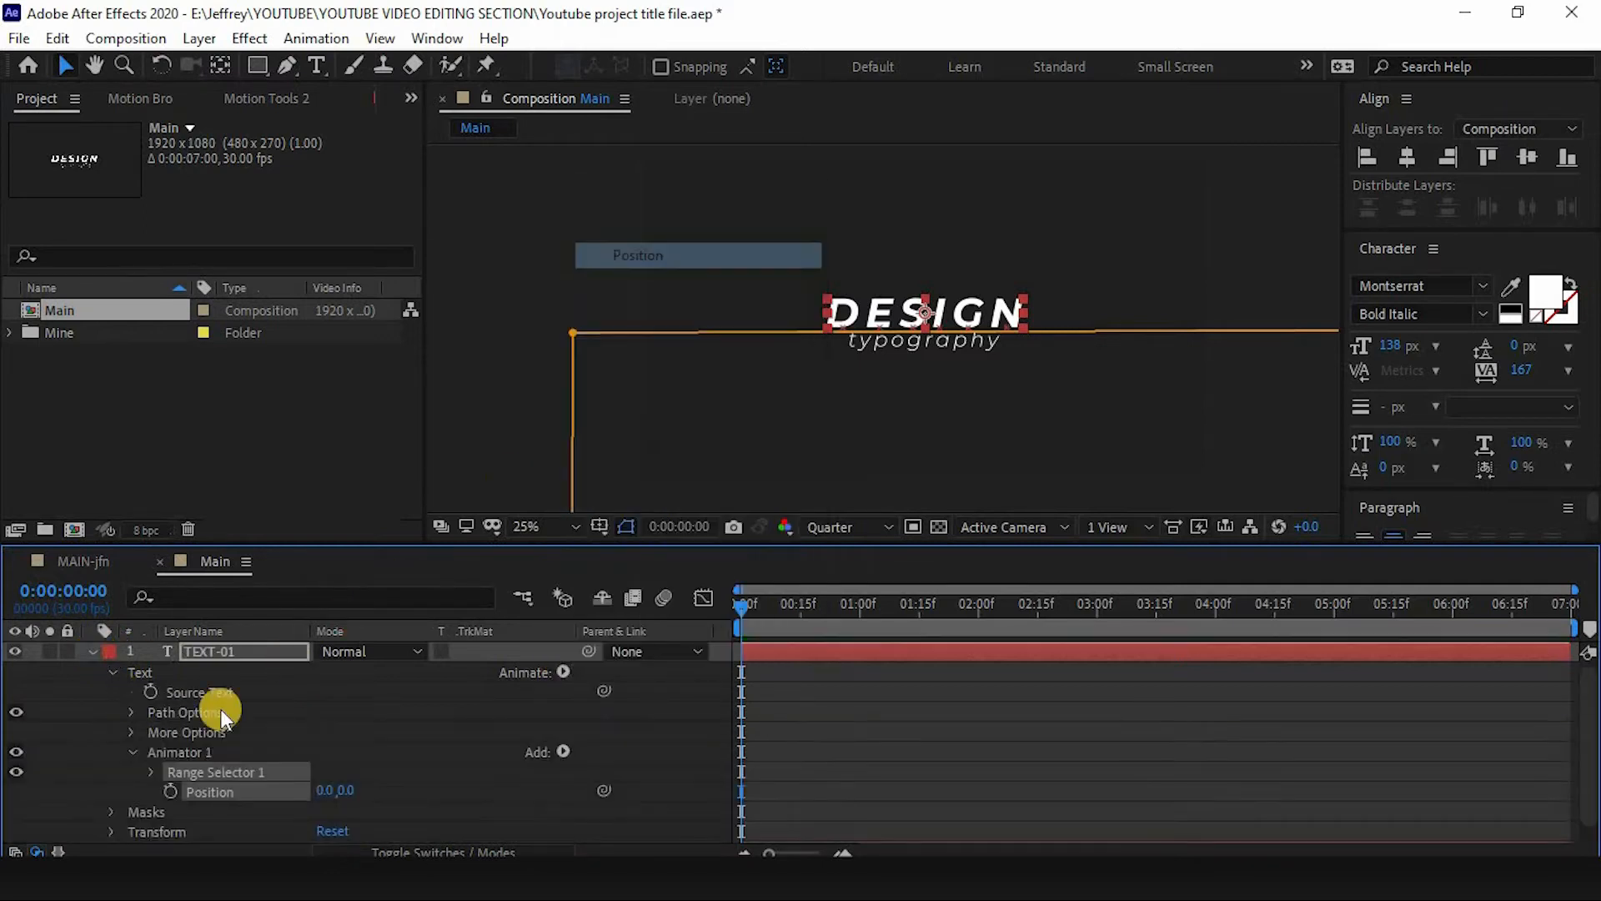
key("Caps_Lock")
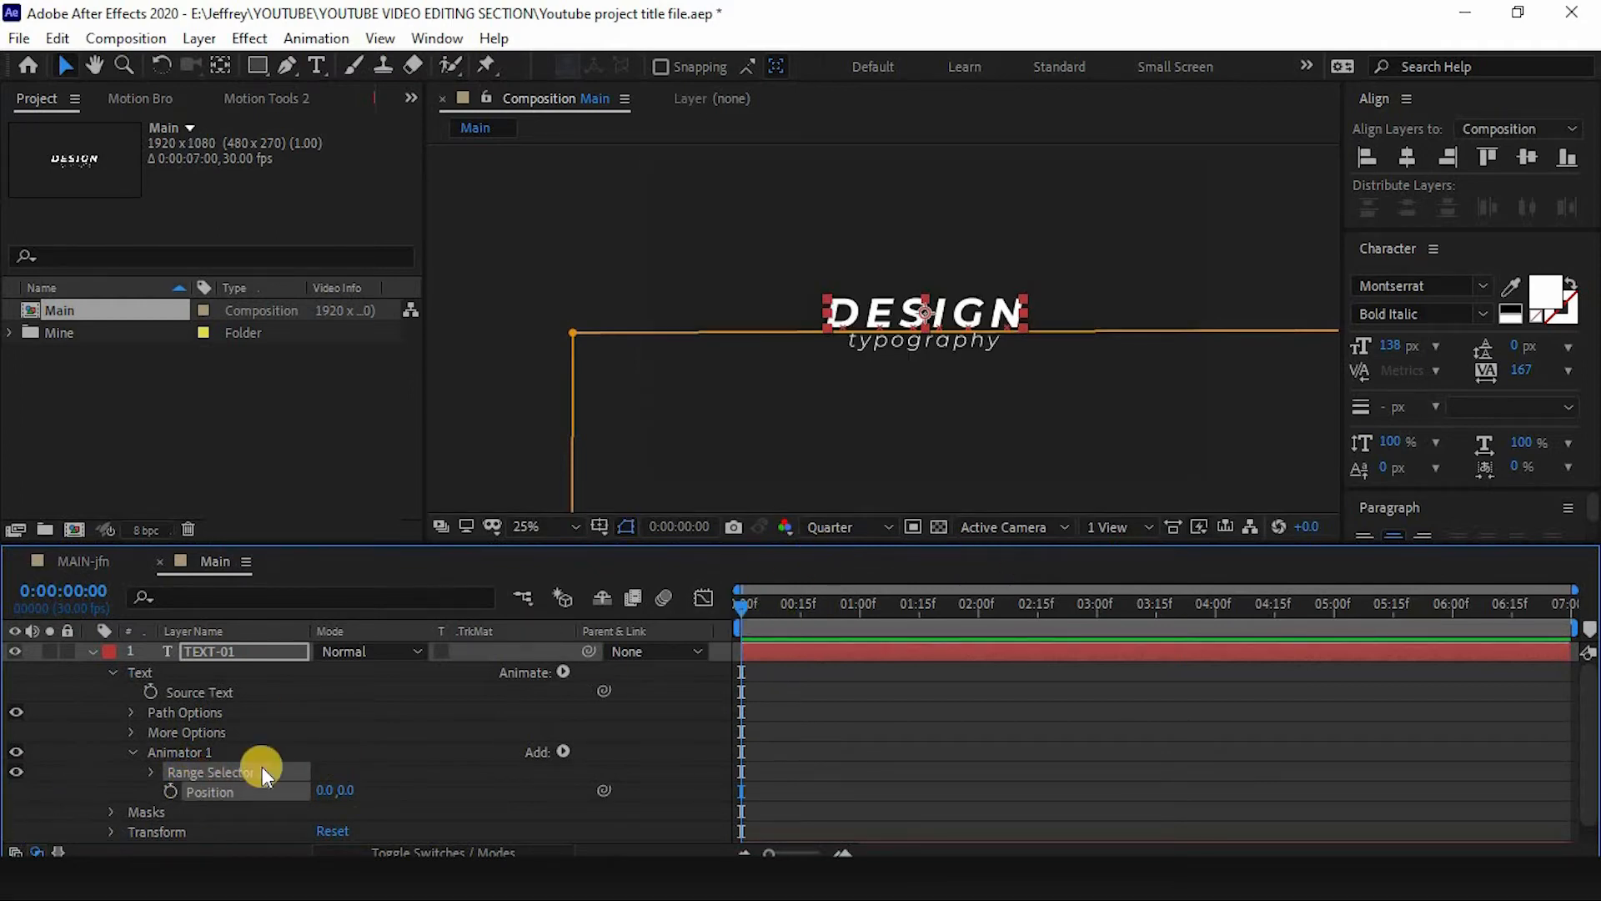
left_click(208, 752)
left_click(232, 773)
left_click(197, 755)
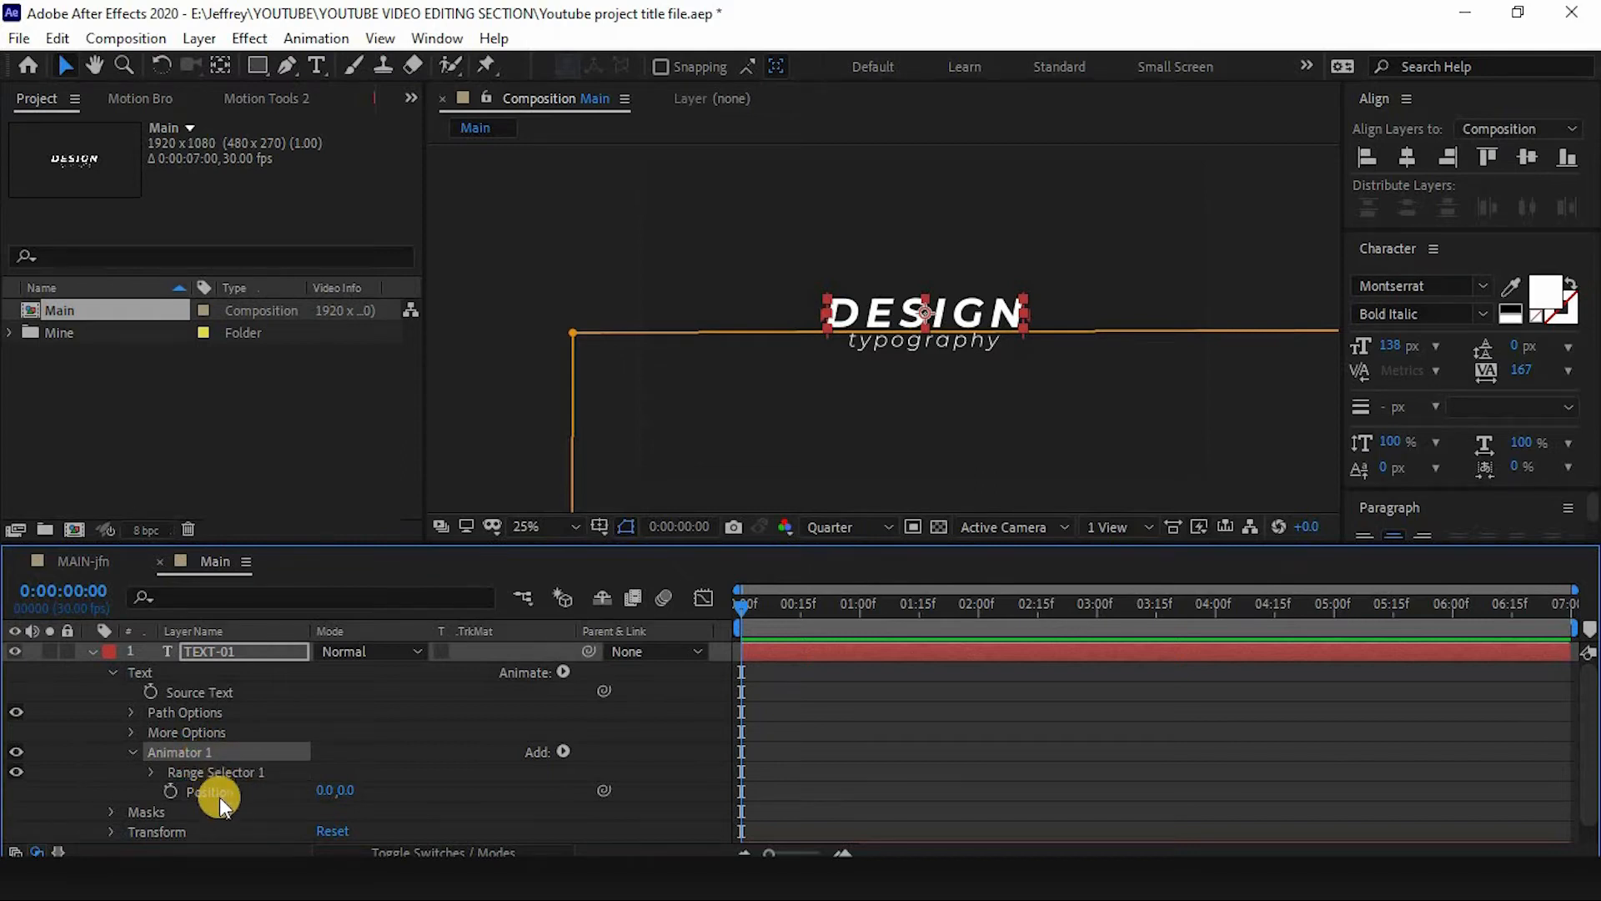
left_click(217, 791)
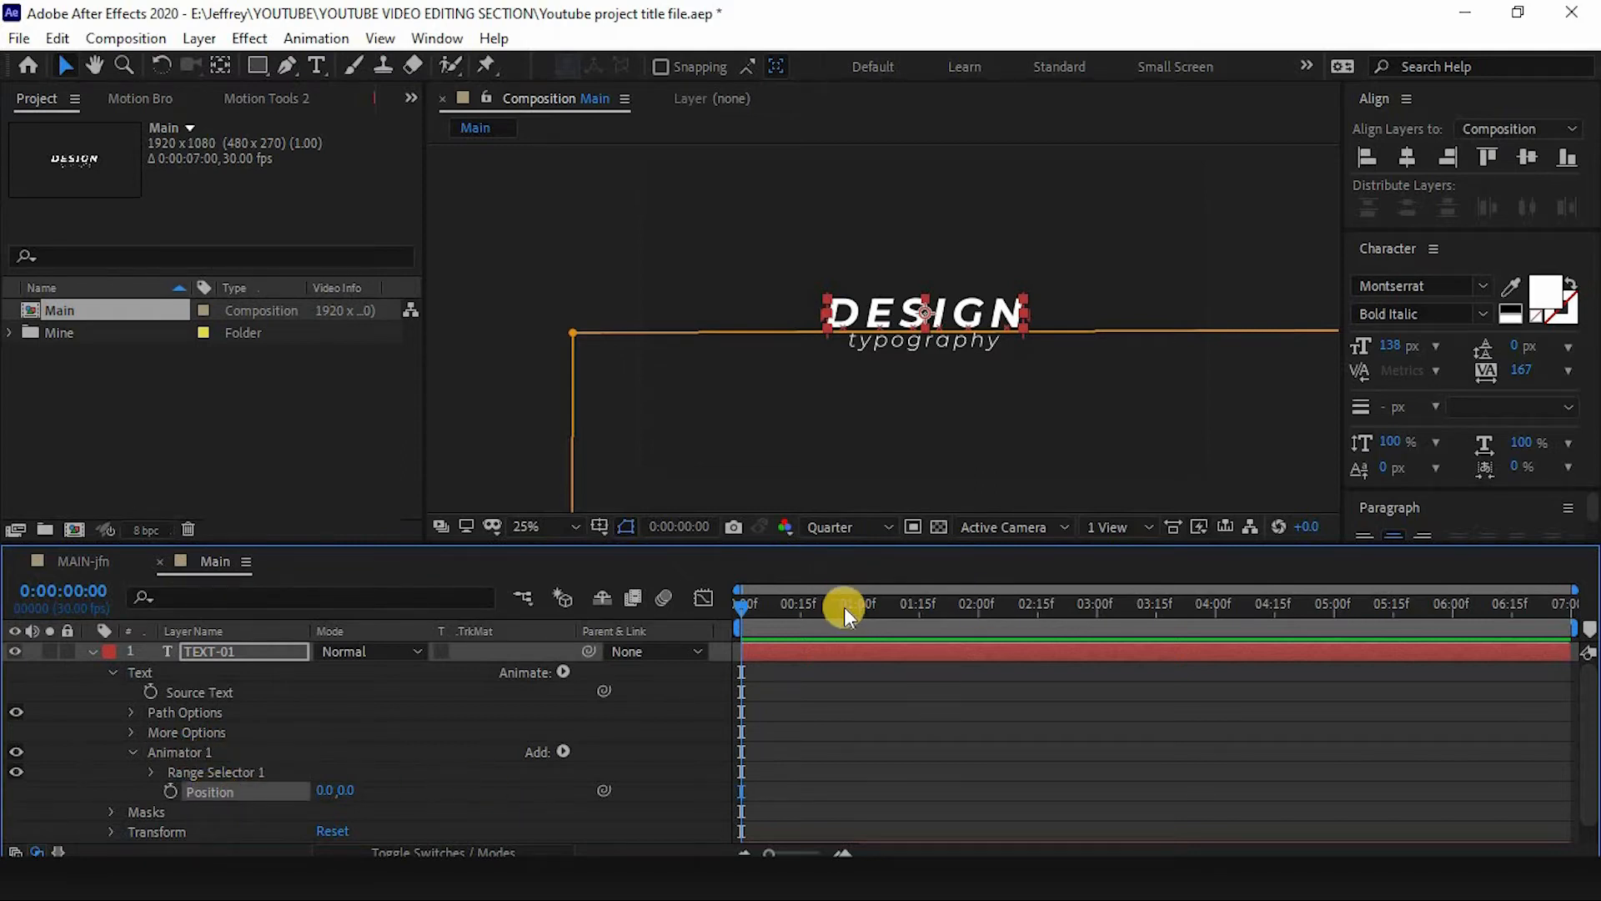
- Set a keyframe on TEXT-01's animator Position at 0:00:02:00
left_click_drag(847, 605, 979, 619)
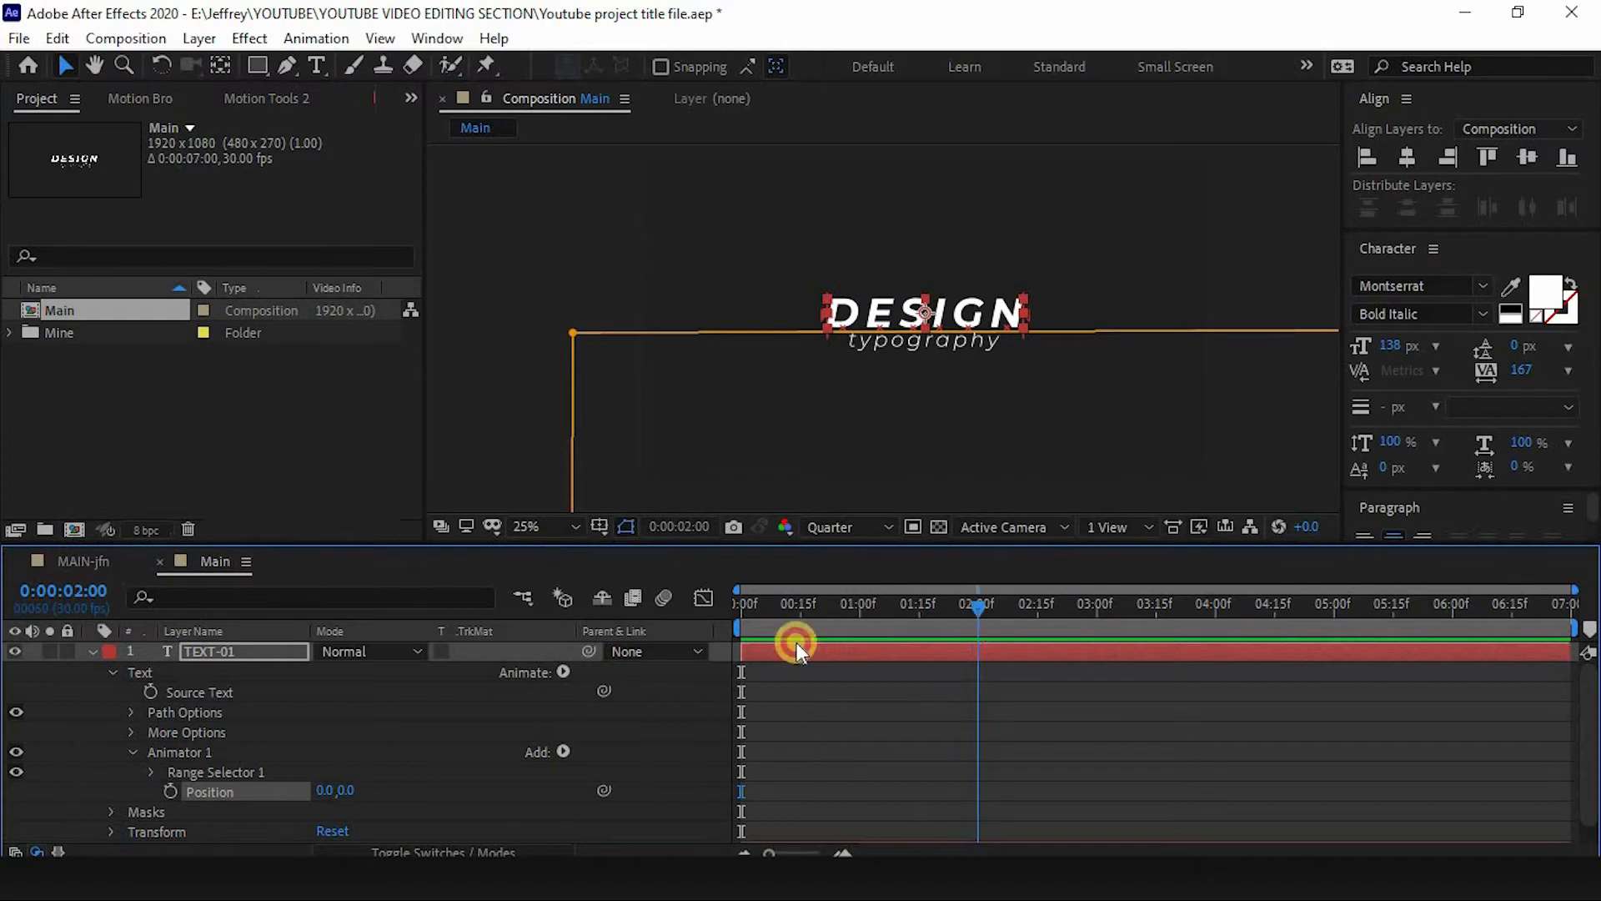
left_click(171, 790)
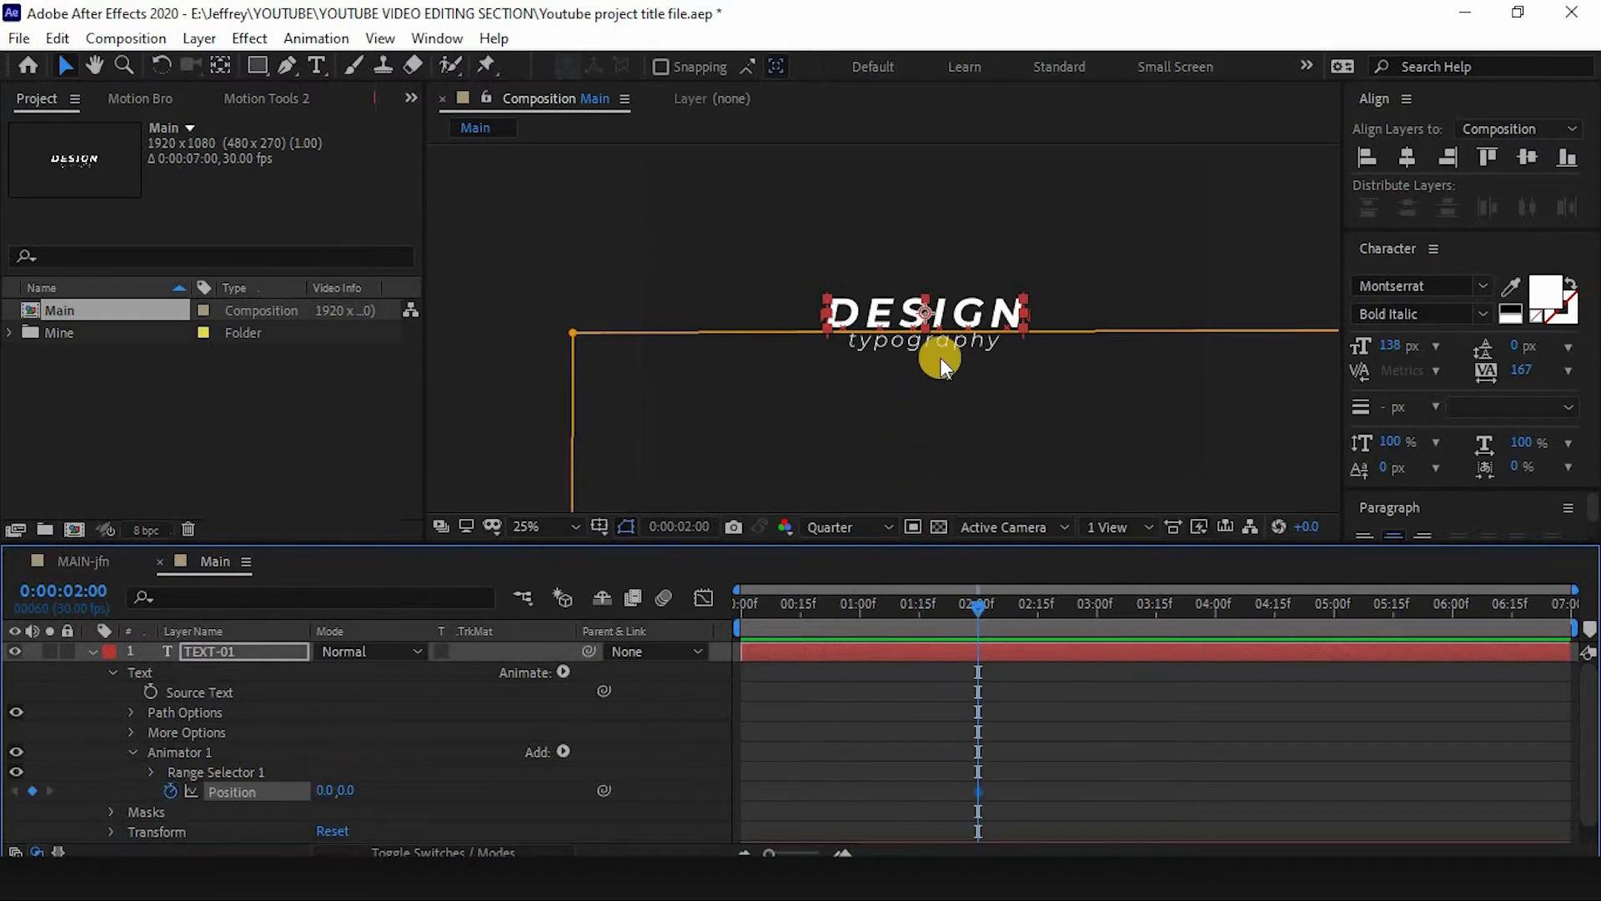
scroll(939, 357, "up", 2)
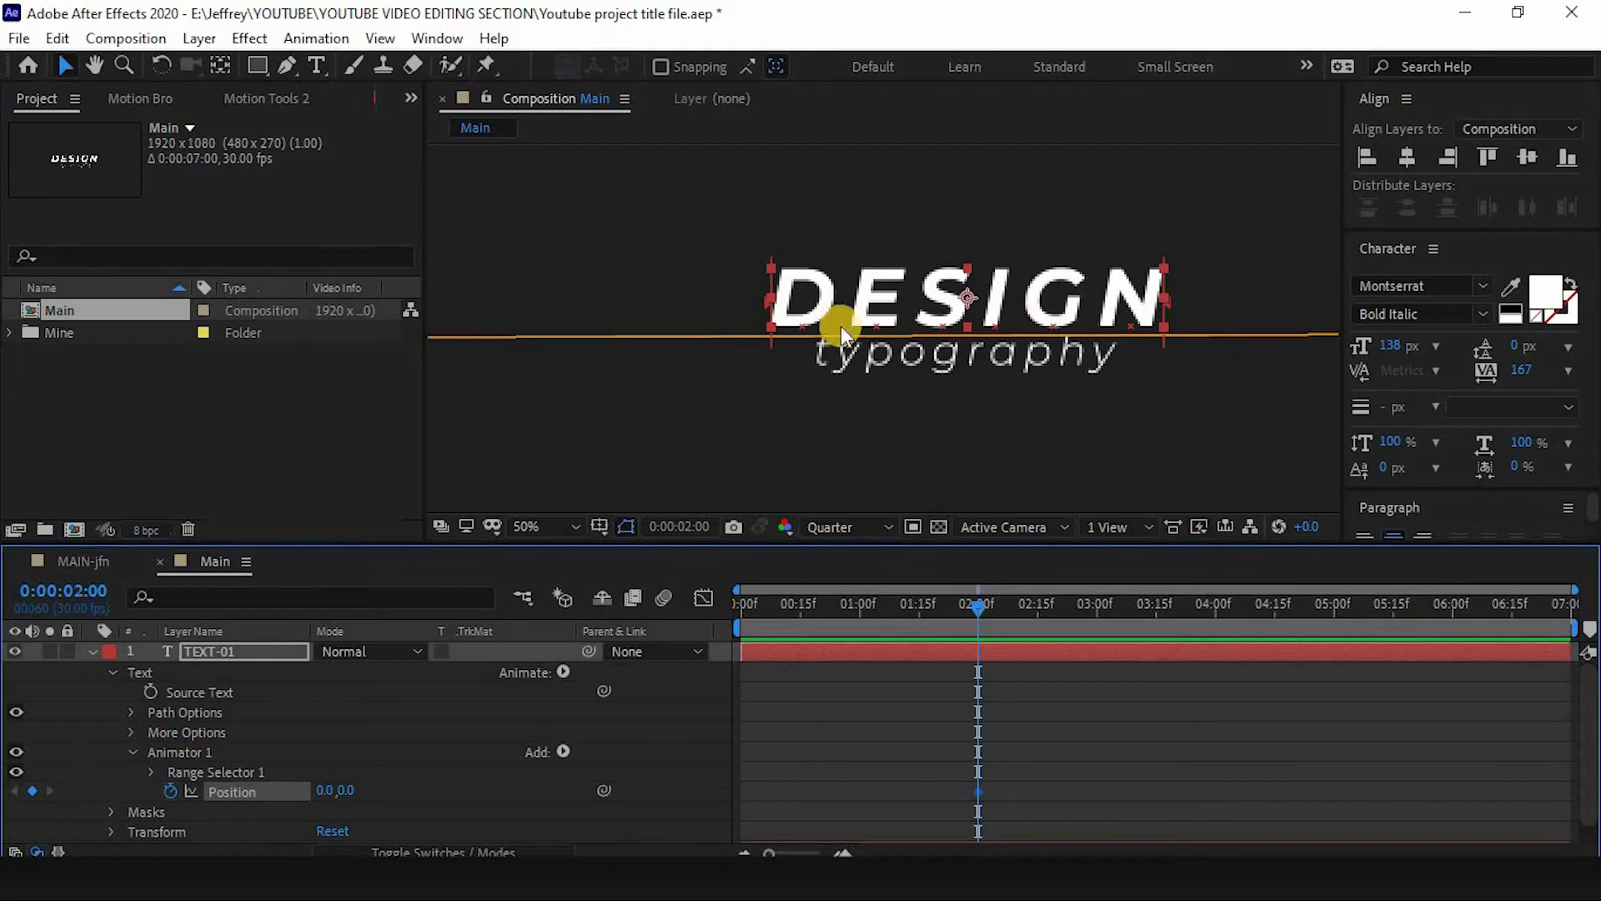
key("comma")
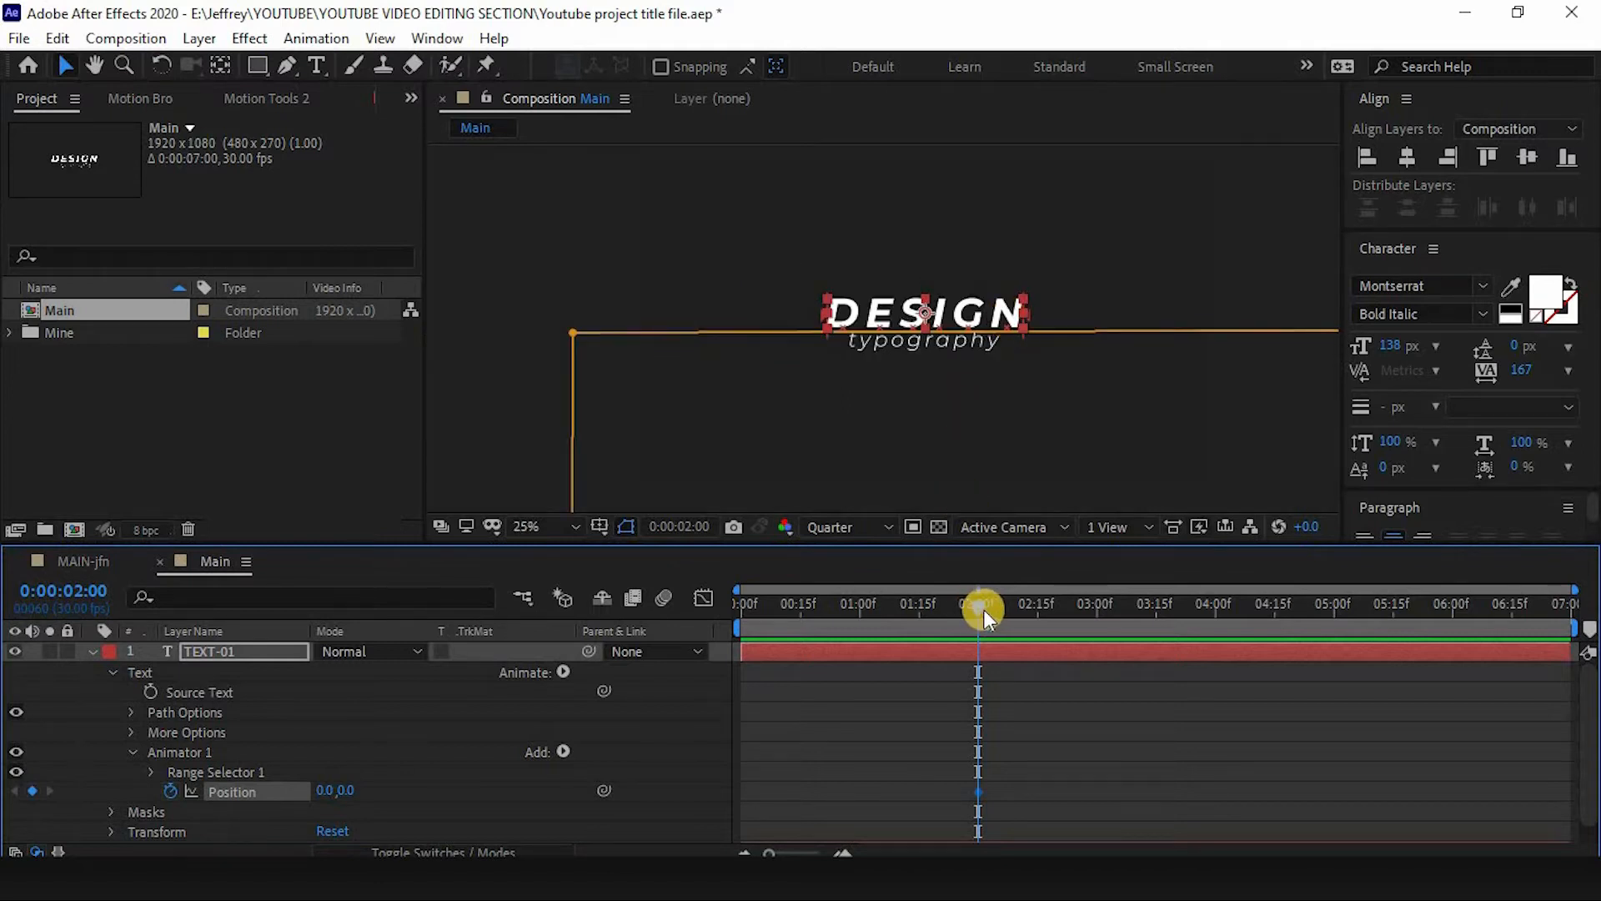
- At 0:00:01:00, add a keyframe setting TEXT-01's animator Position to 0,122
left_click_drag(983, 608, 852, 607)
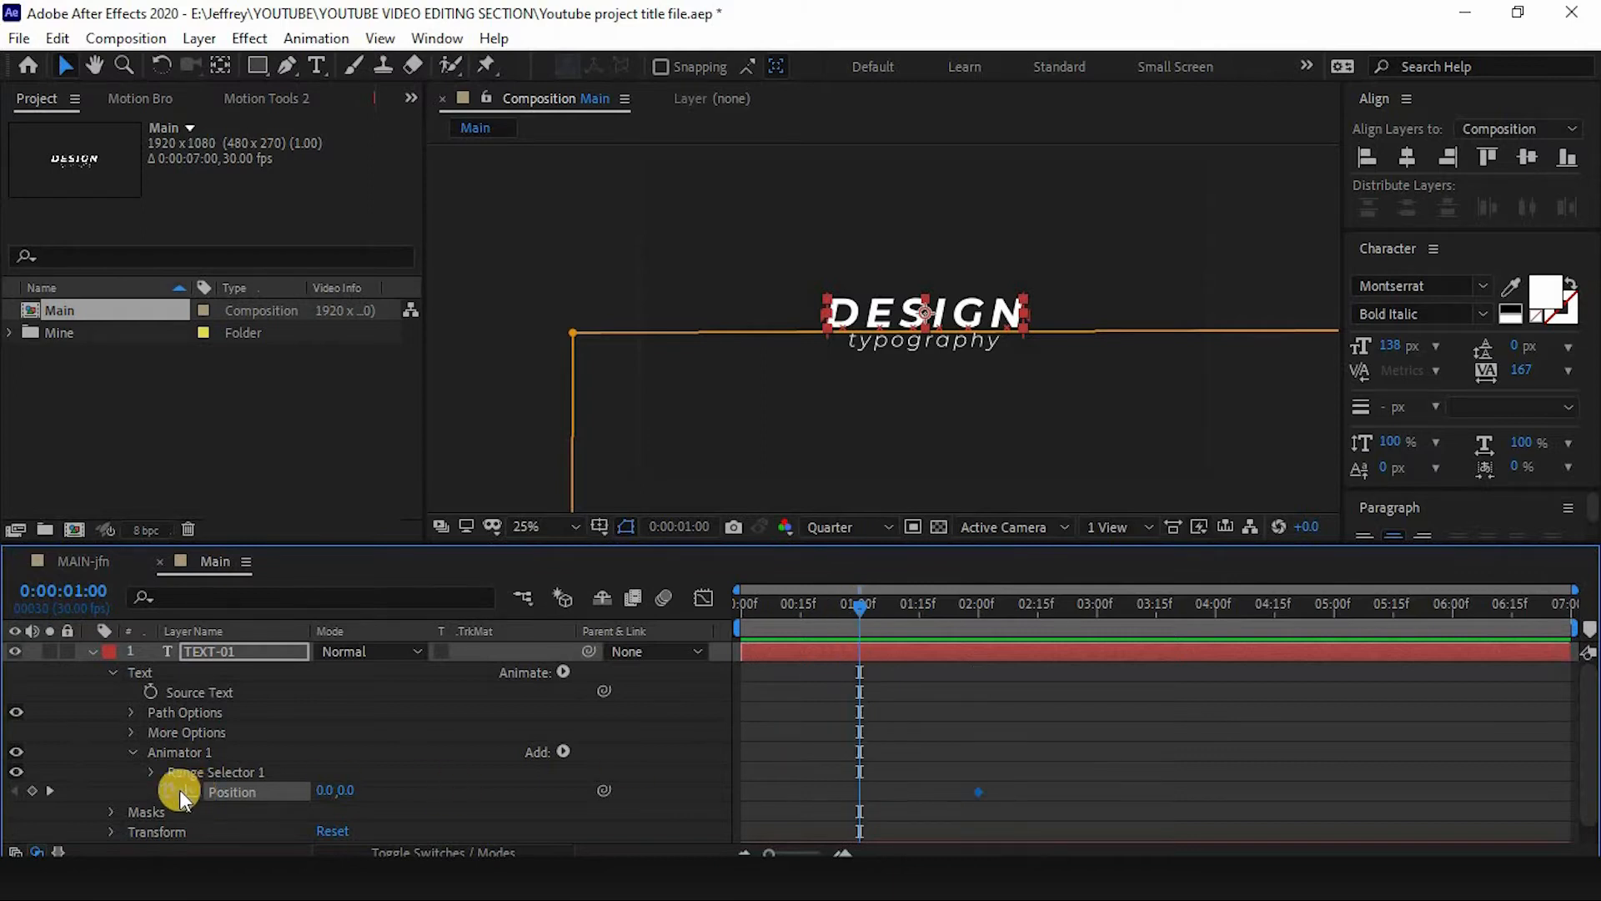
left_click(31, 790)
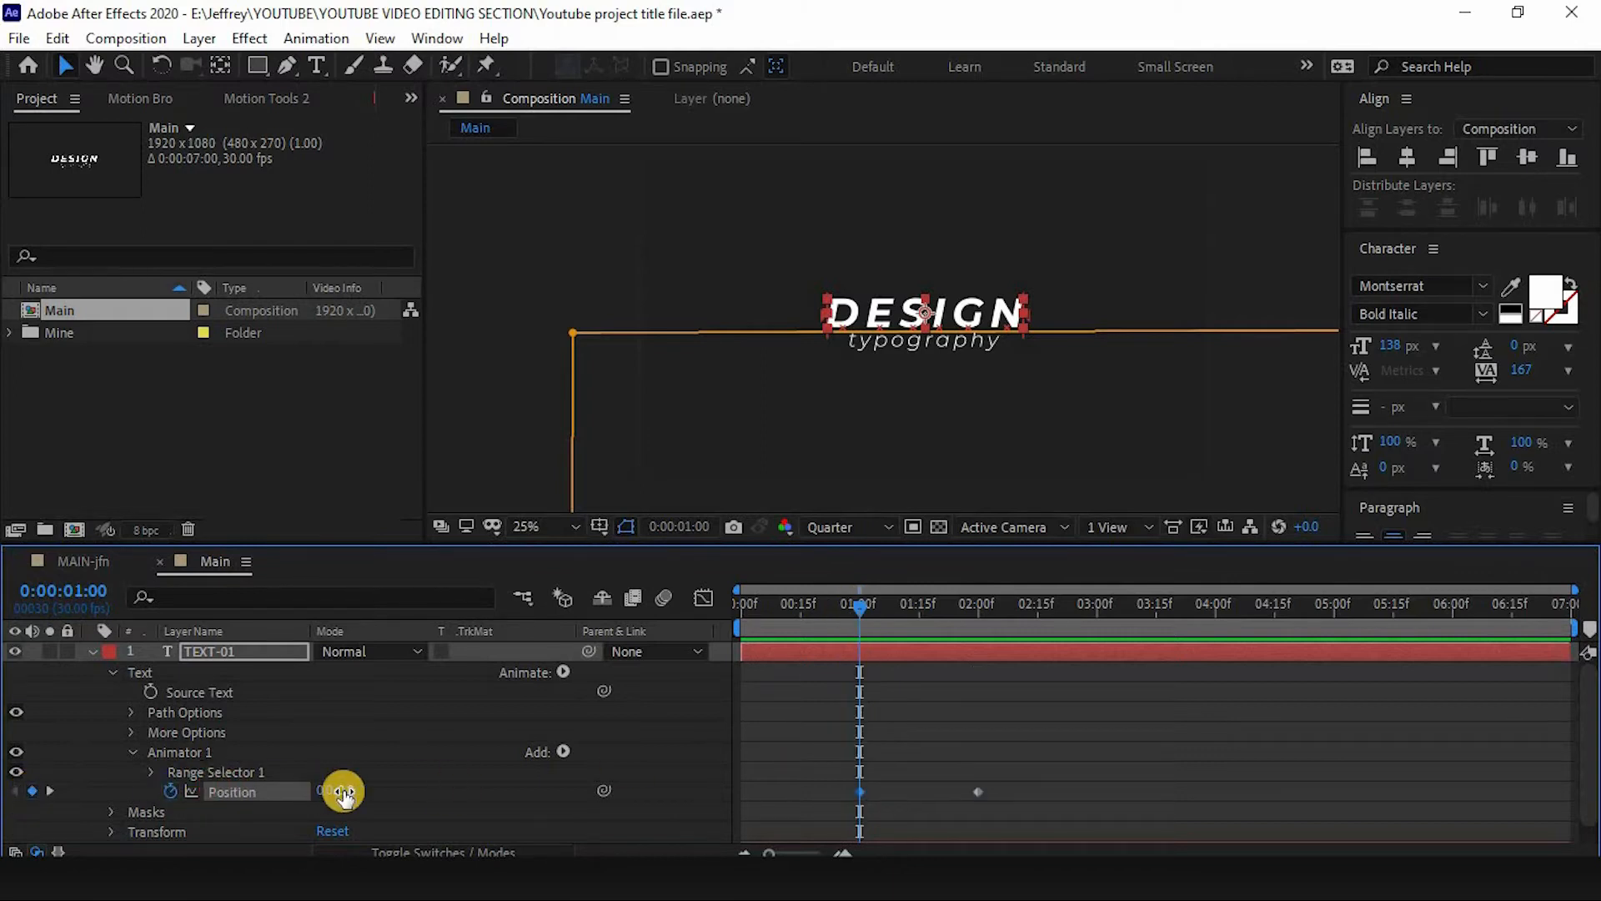
left_click_drag(343, 793, 479, 800)
scroll(973, 367, "up", 2)
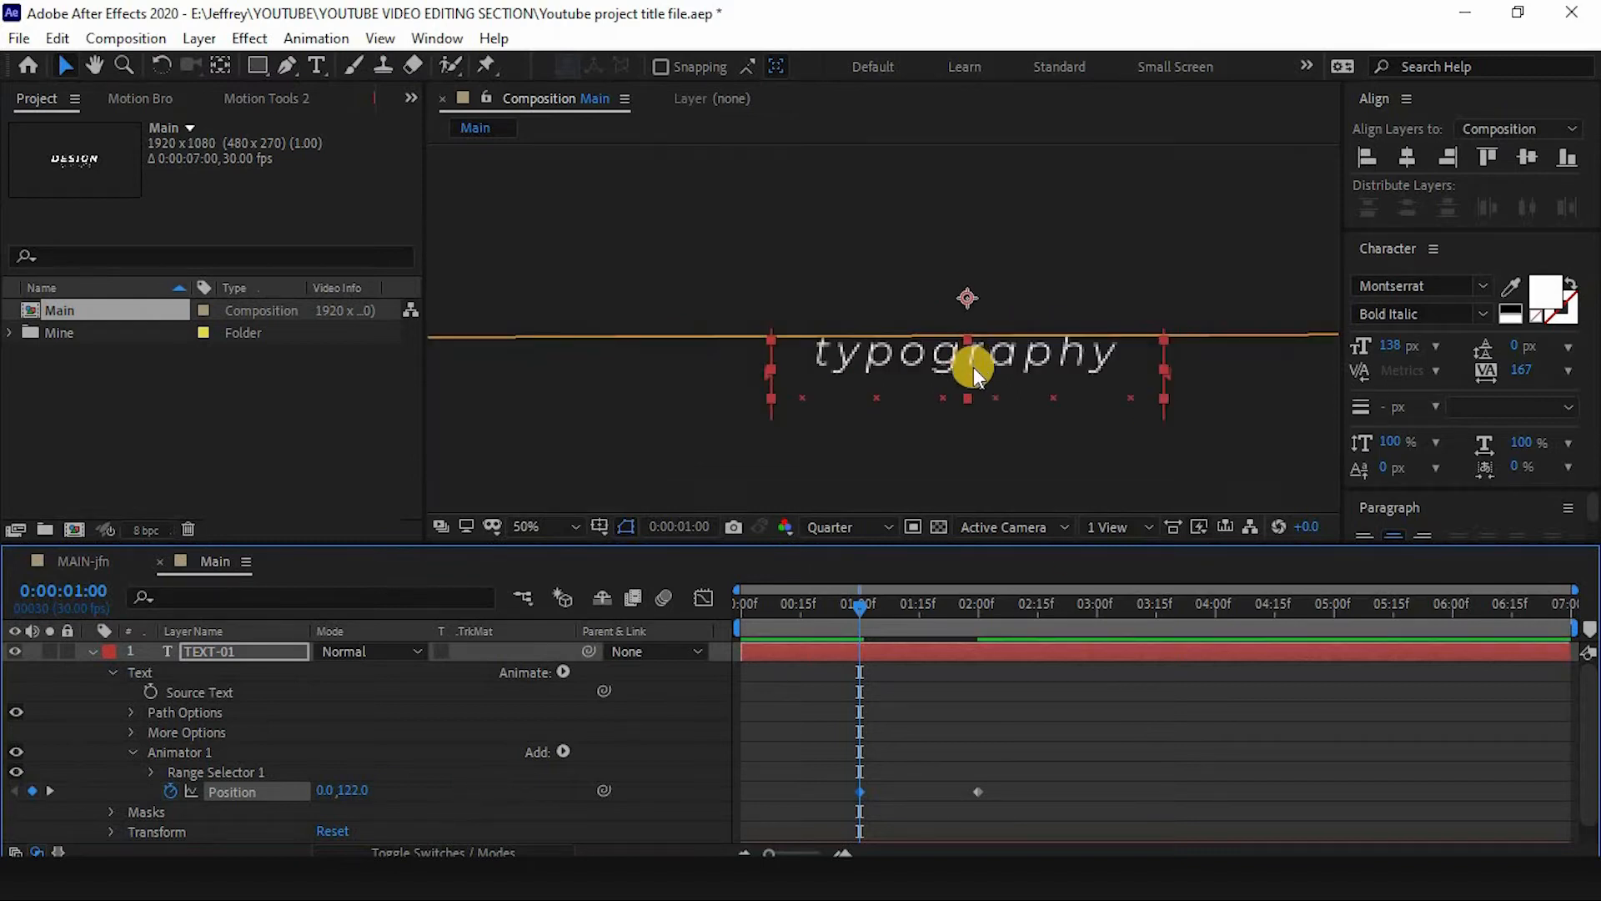
scroll(968, 392, "down", 2)
- Apply Easy Ease to TEXT-01's two Position keyframes and shape their speed curve in the Graph Editor for a fast start
left_click_drag(999, 787, 843, 799)
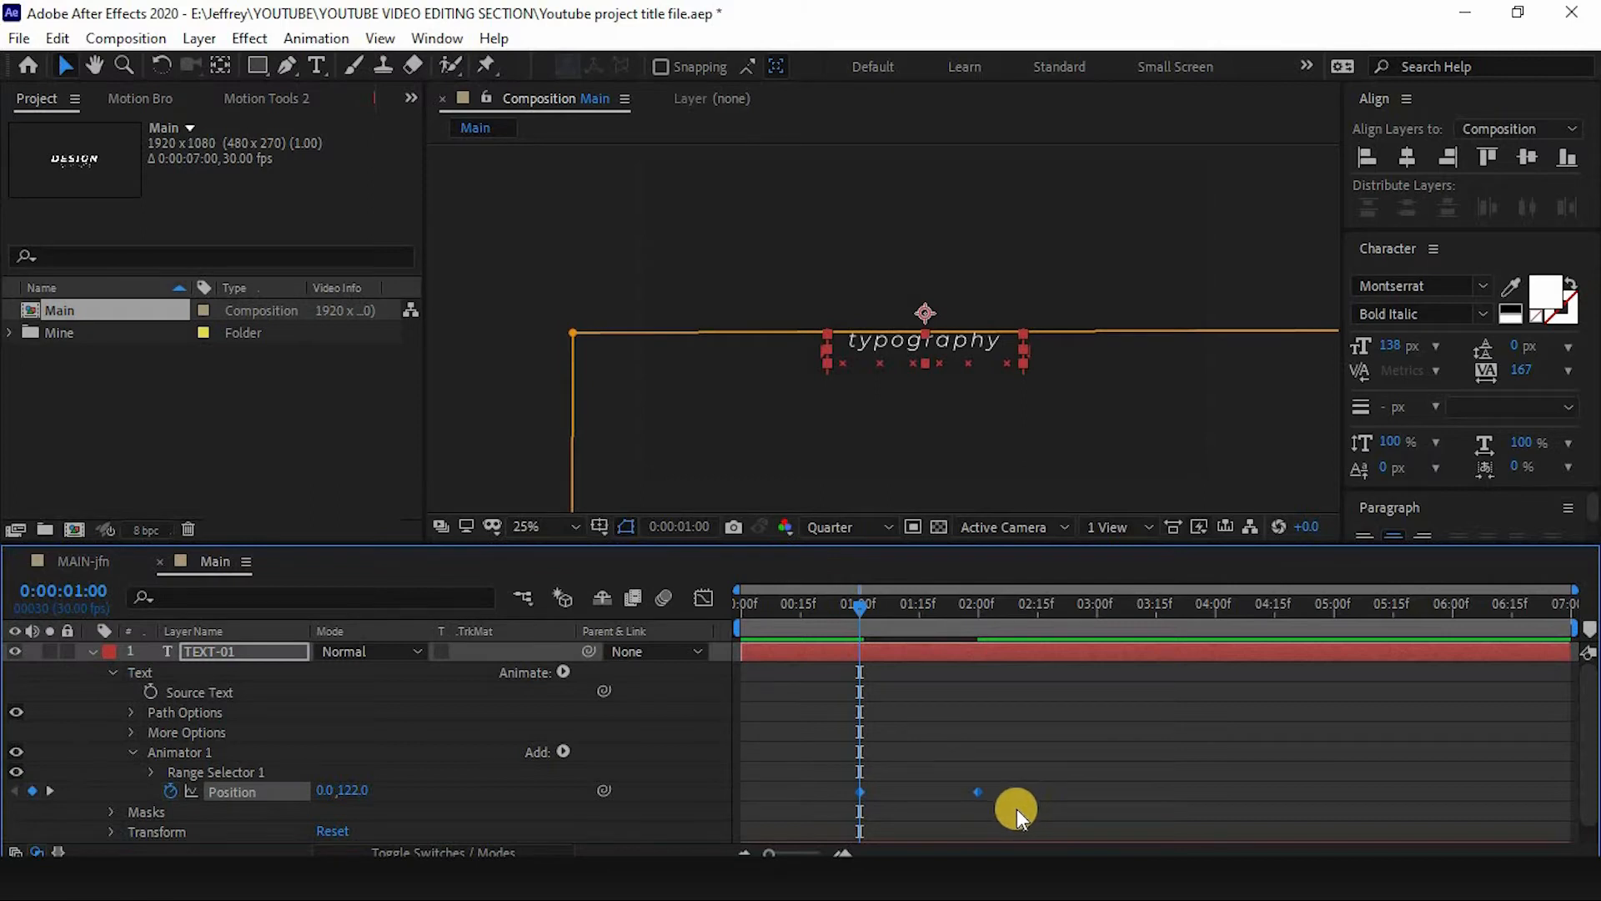
left_click_drag(852, 612, 839, 613)
left_click(808, 734)
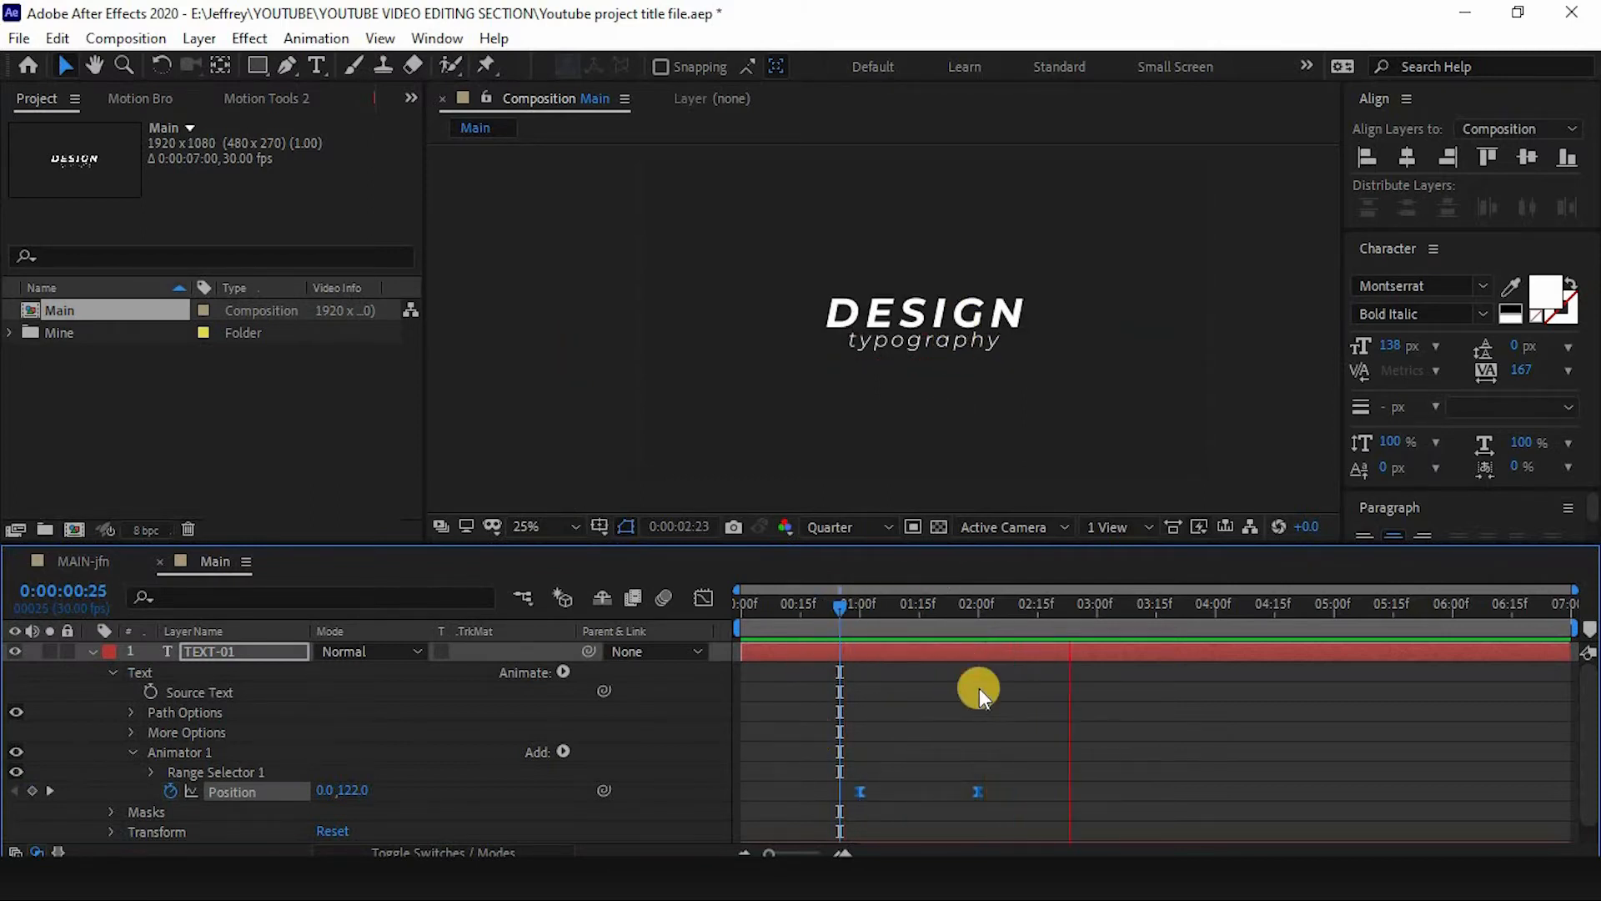
left_click(977, 790)
left_click(702, 597)
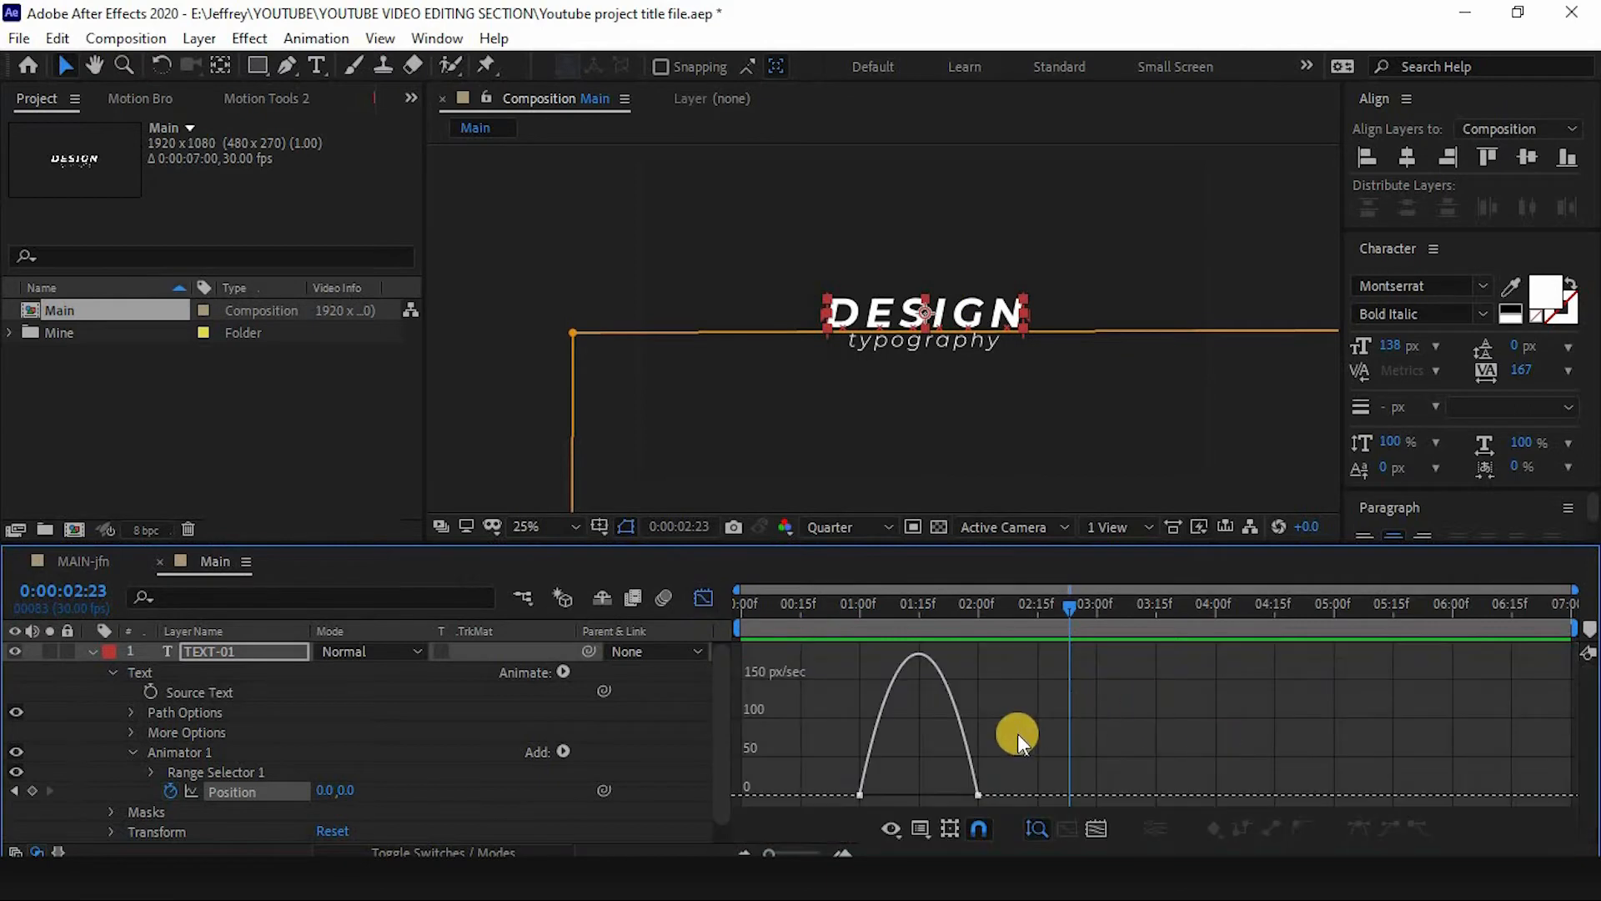
left_click(700, 596)
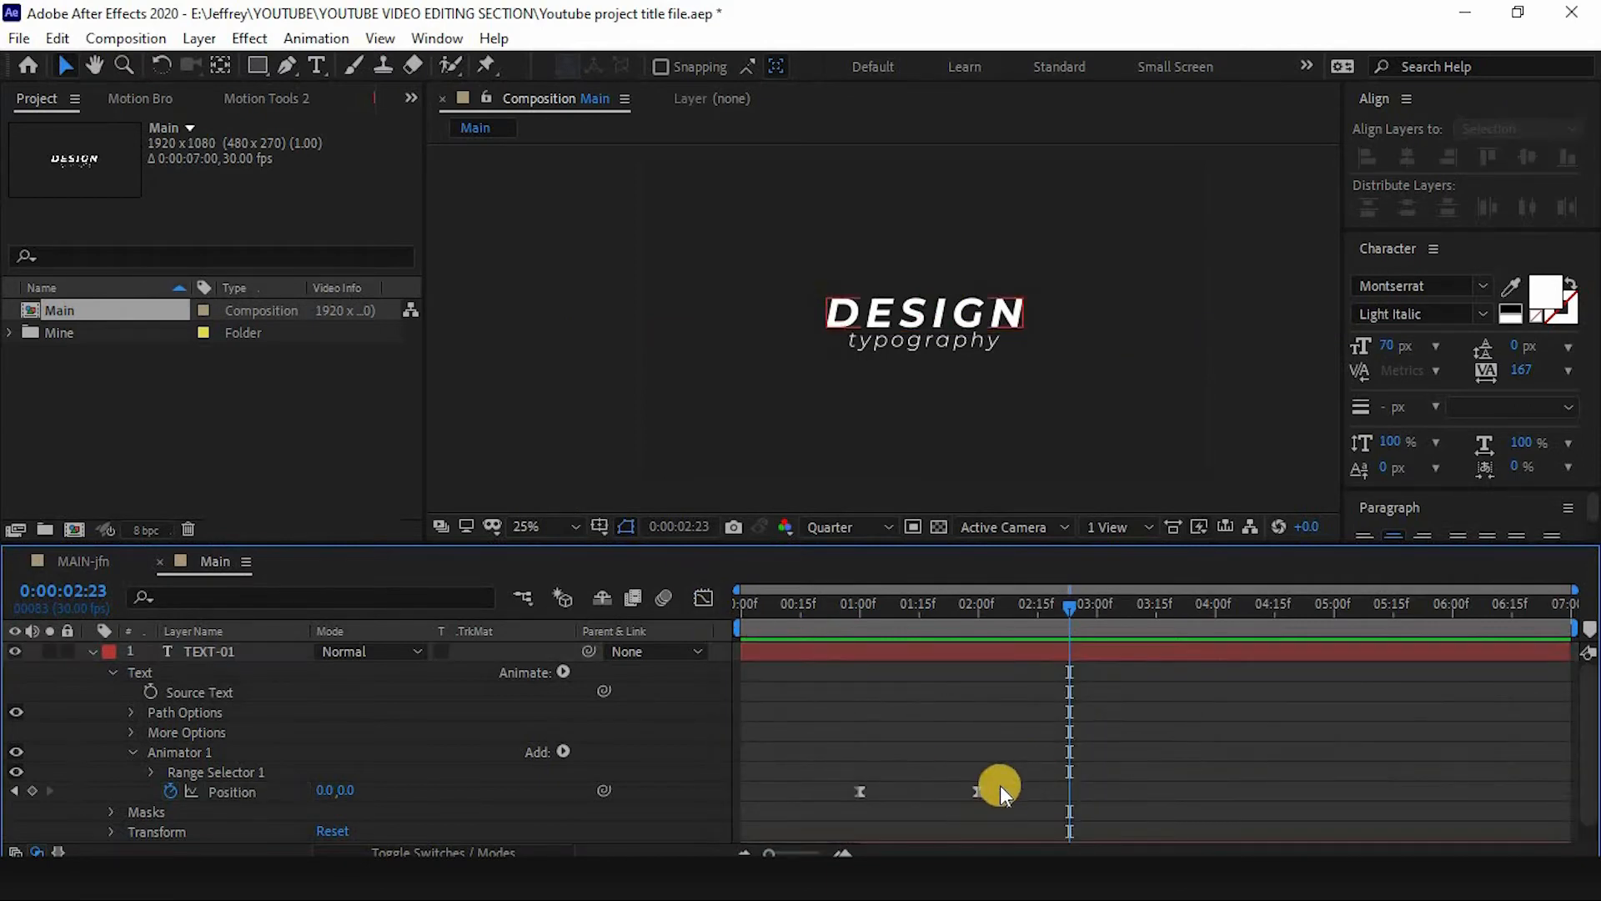
left_click_drag(998, 784, 870, 798)
left_click(703, 598)
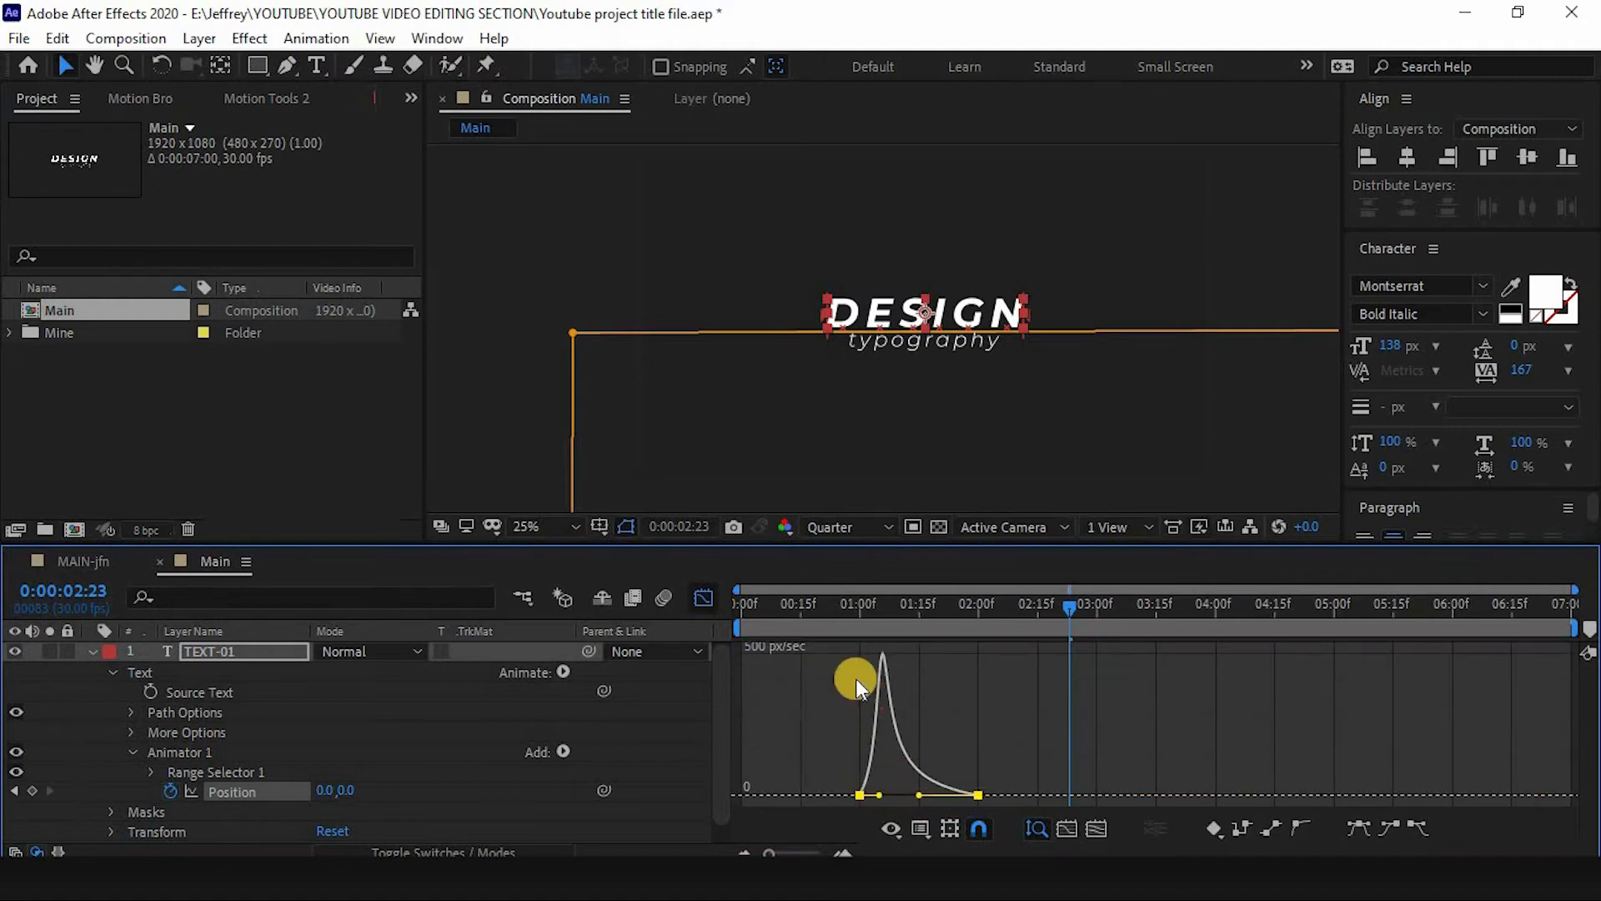
- Preview the TEXT-01 animation from the start of the composition
key("Home")
key("space")
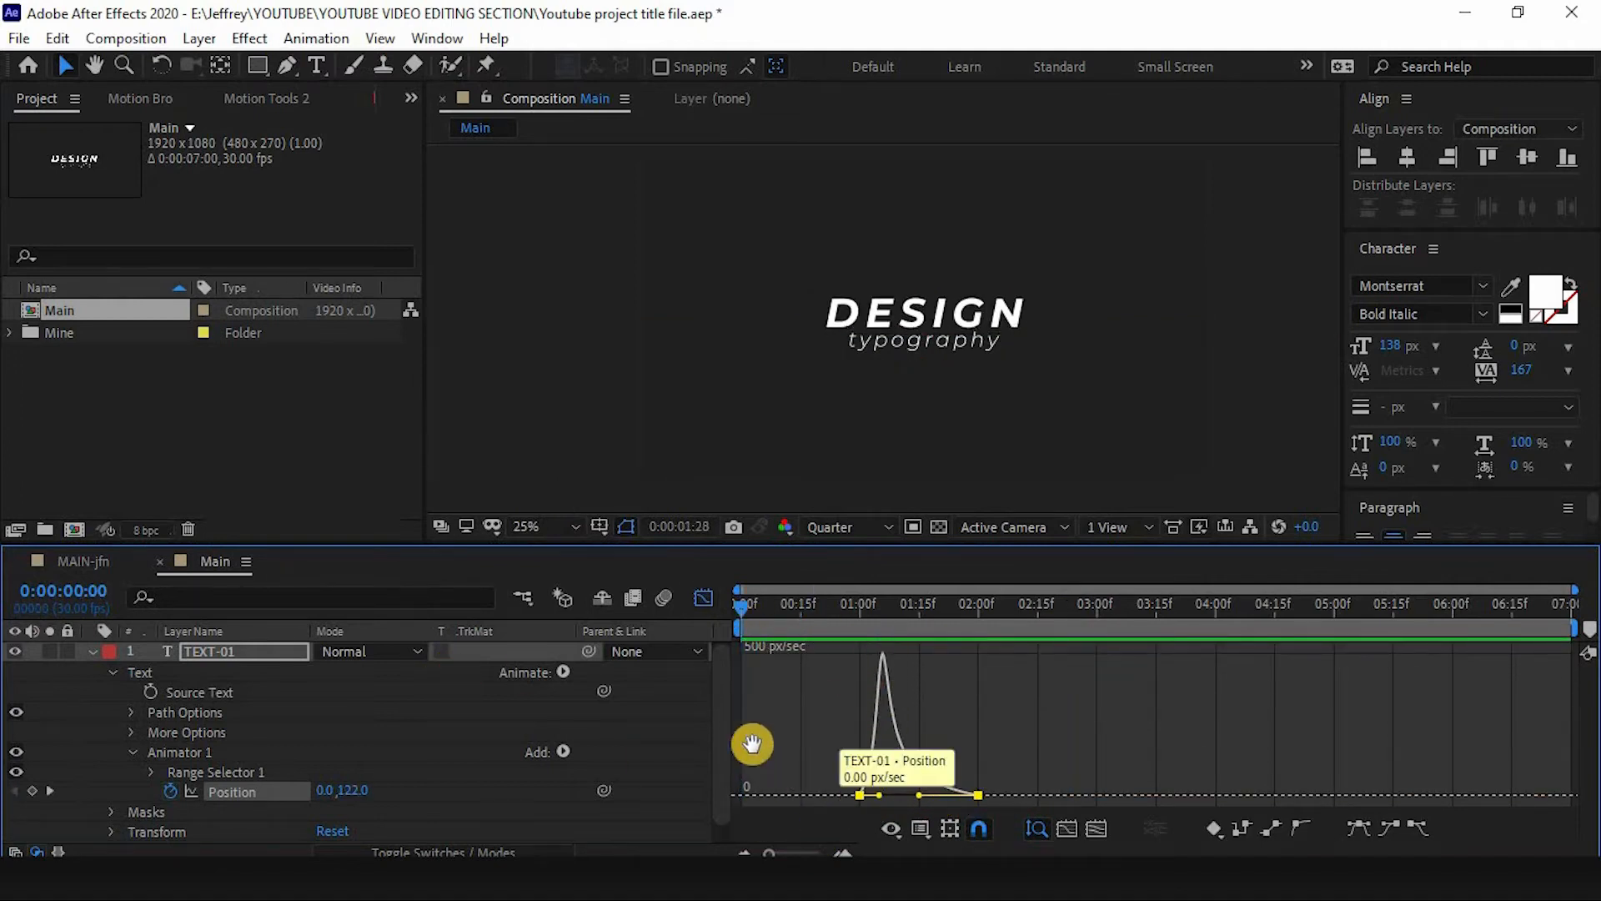
key("space")
left_click(703, 598)
left_click_drag(935, 607, 580, 725)
key("space")
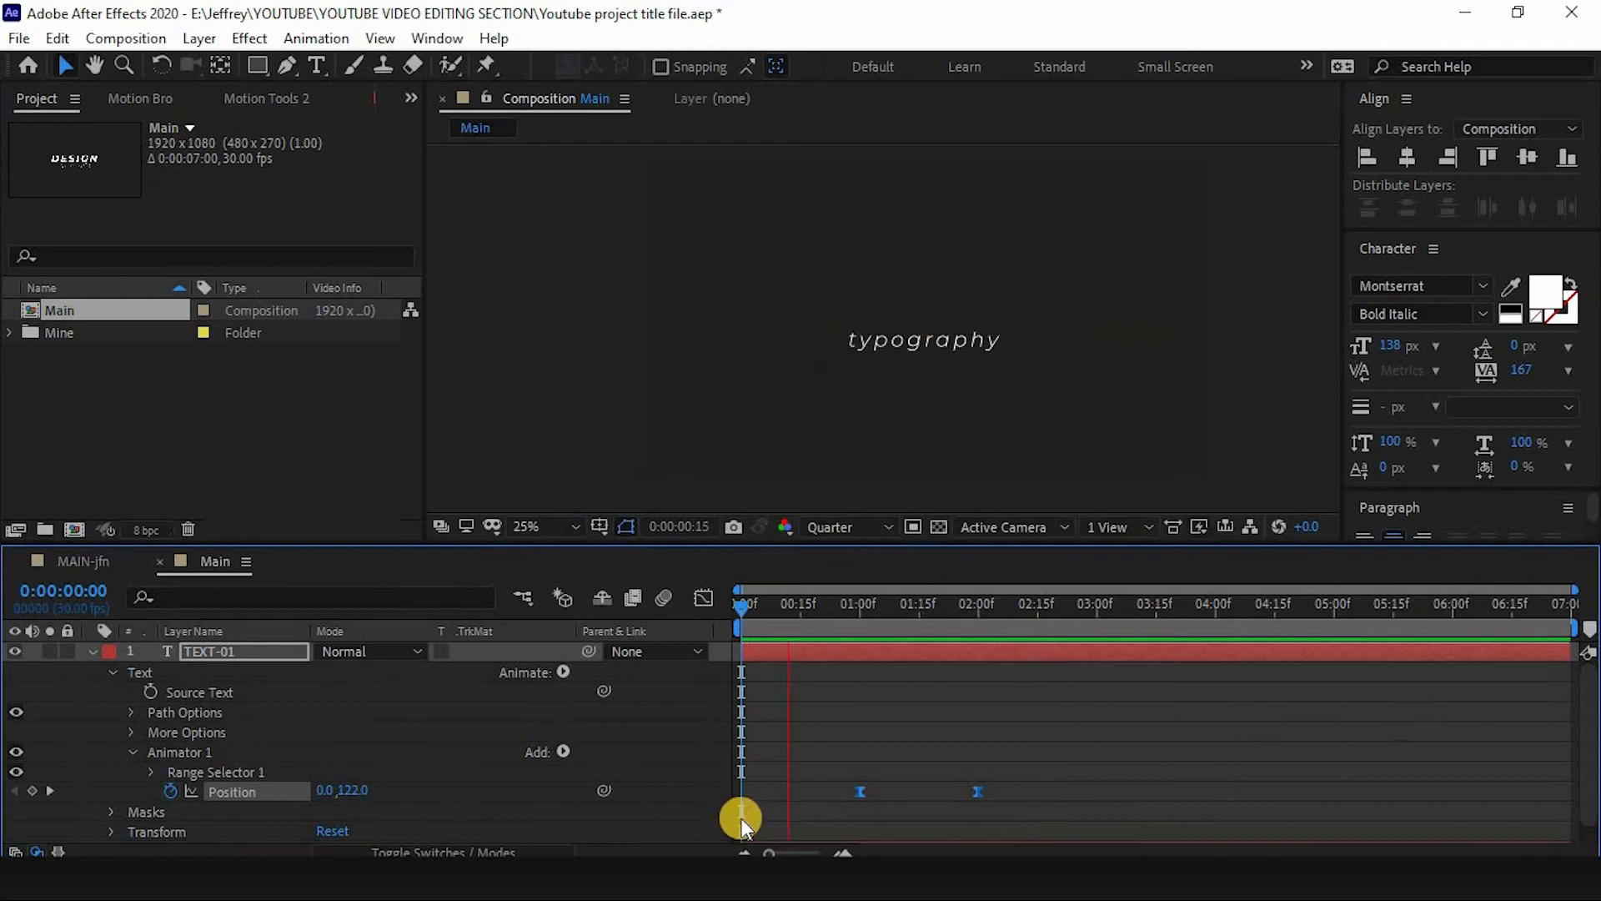
- Collapse the layers and add a Position text animator to the TEXT-02 layer
key("u")
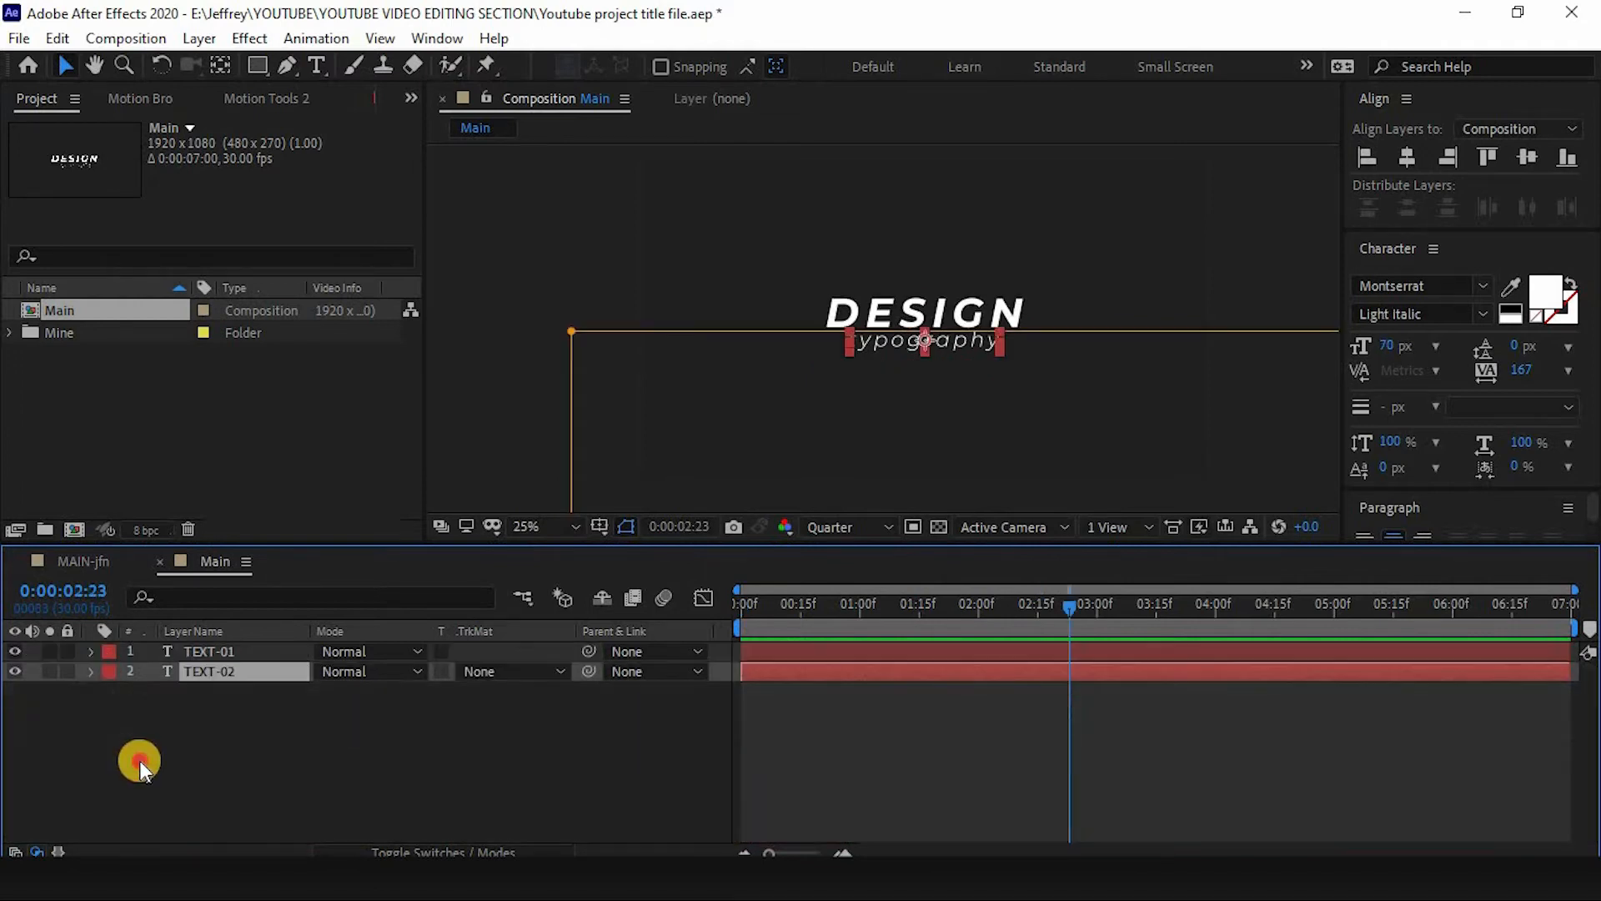
left_click(138, 760)
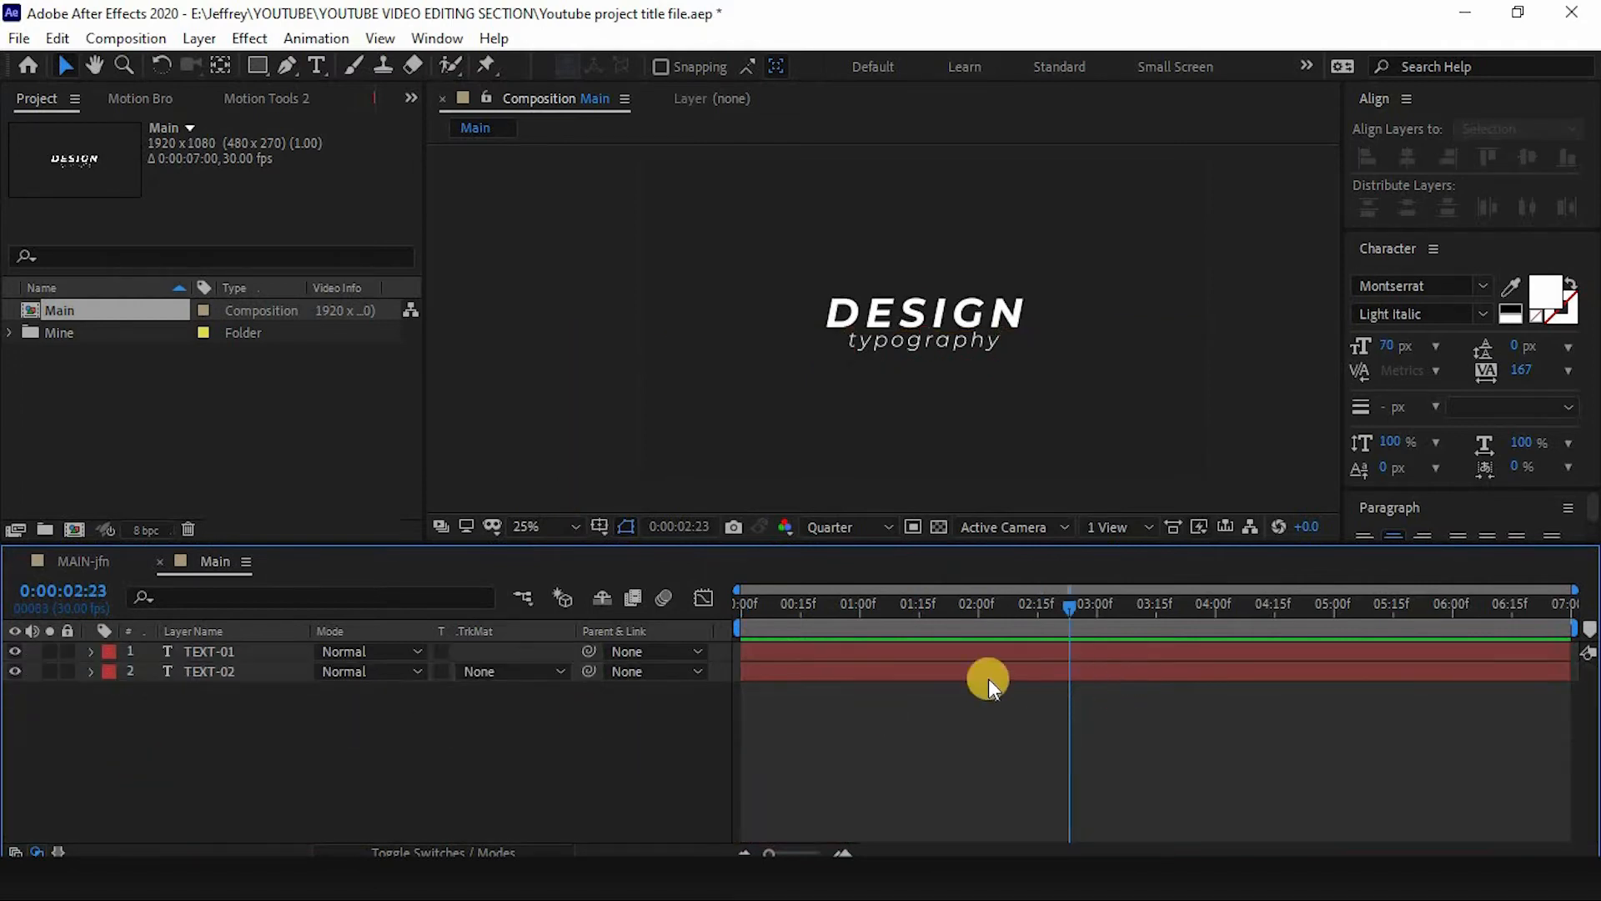
left_click_drag(843, 623, 915, 607)
left_click(89, 672)
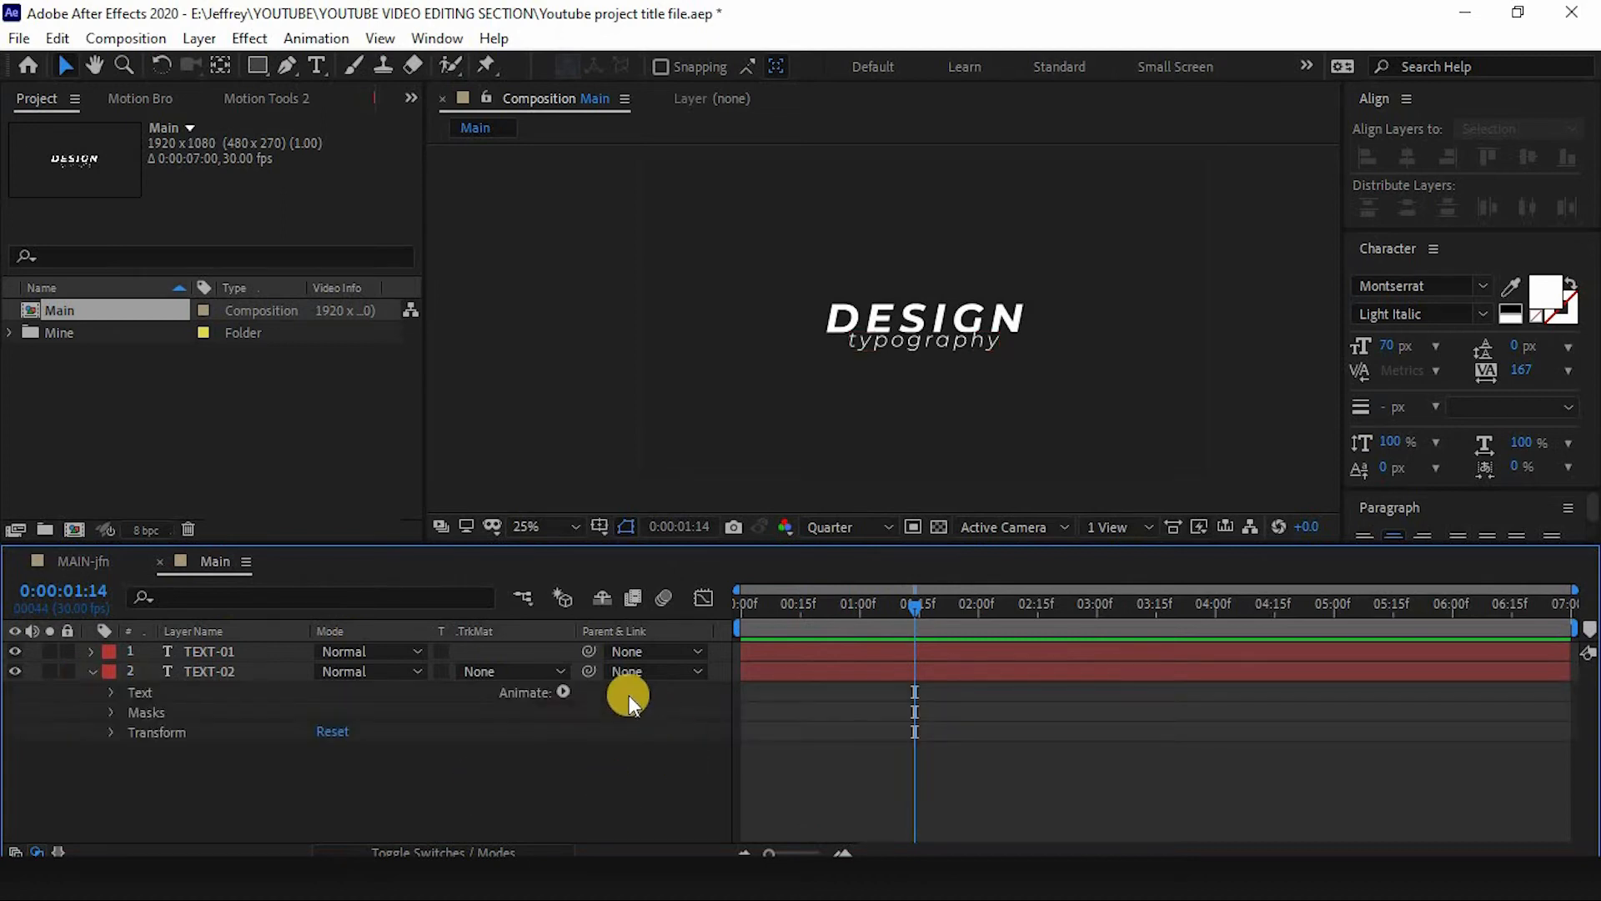
left_click(562, 692)
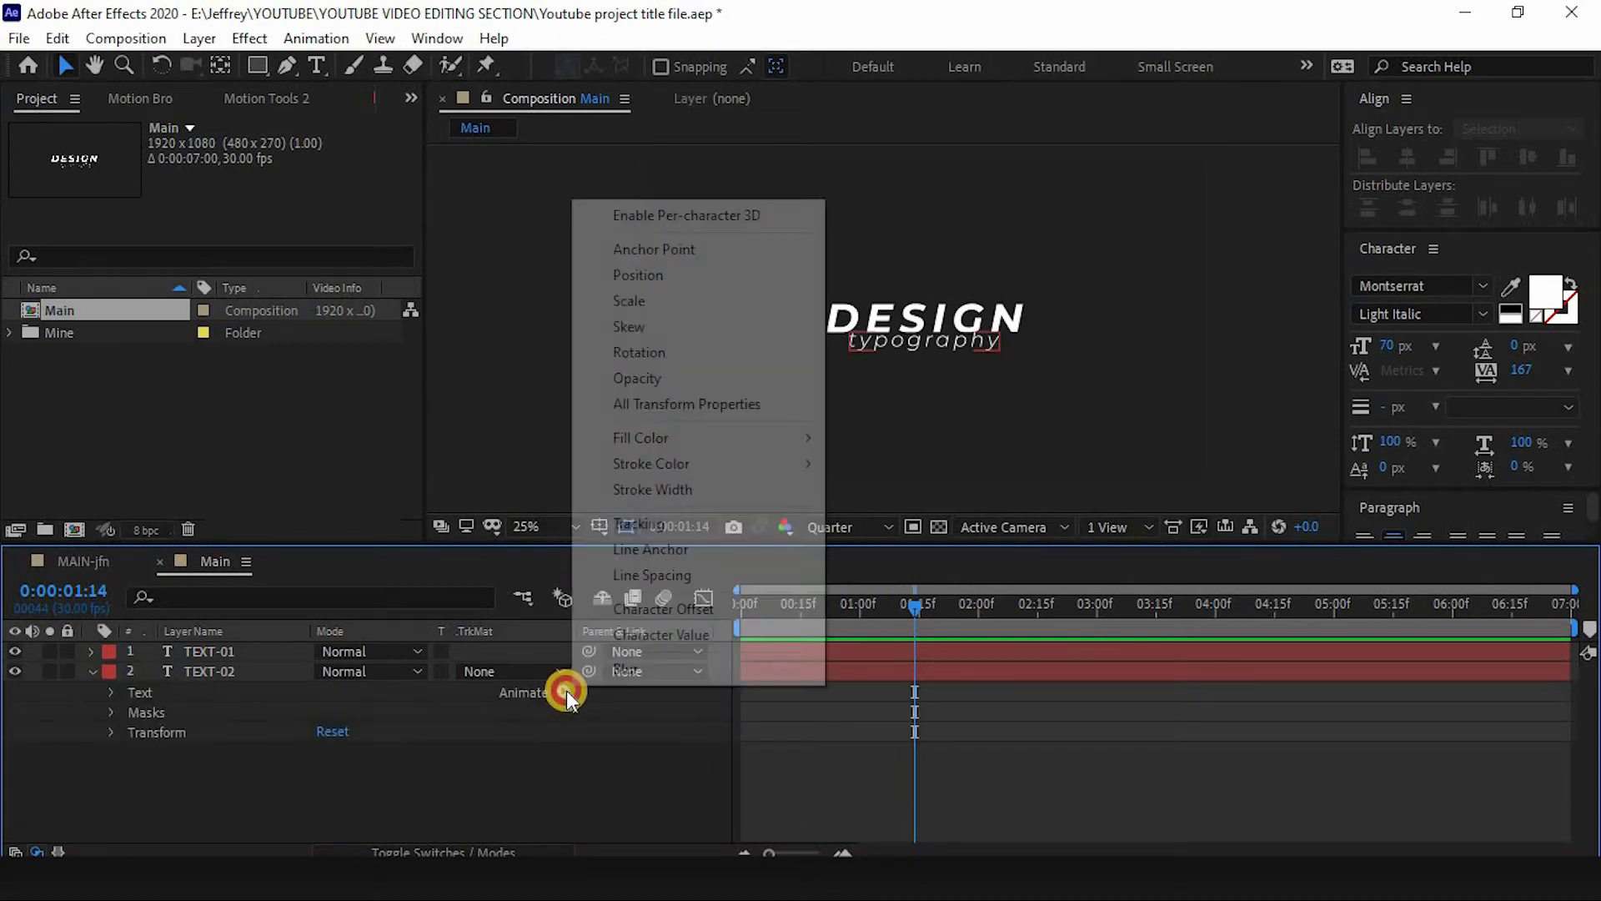
left_click(650, 279)
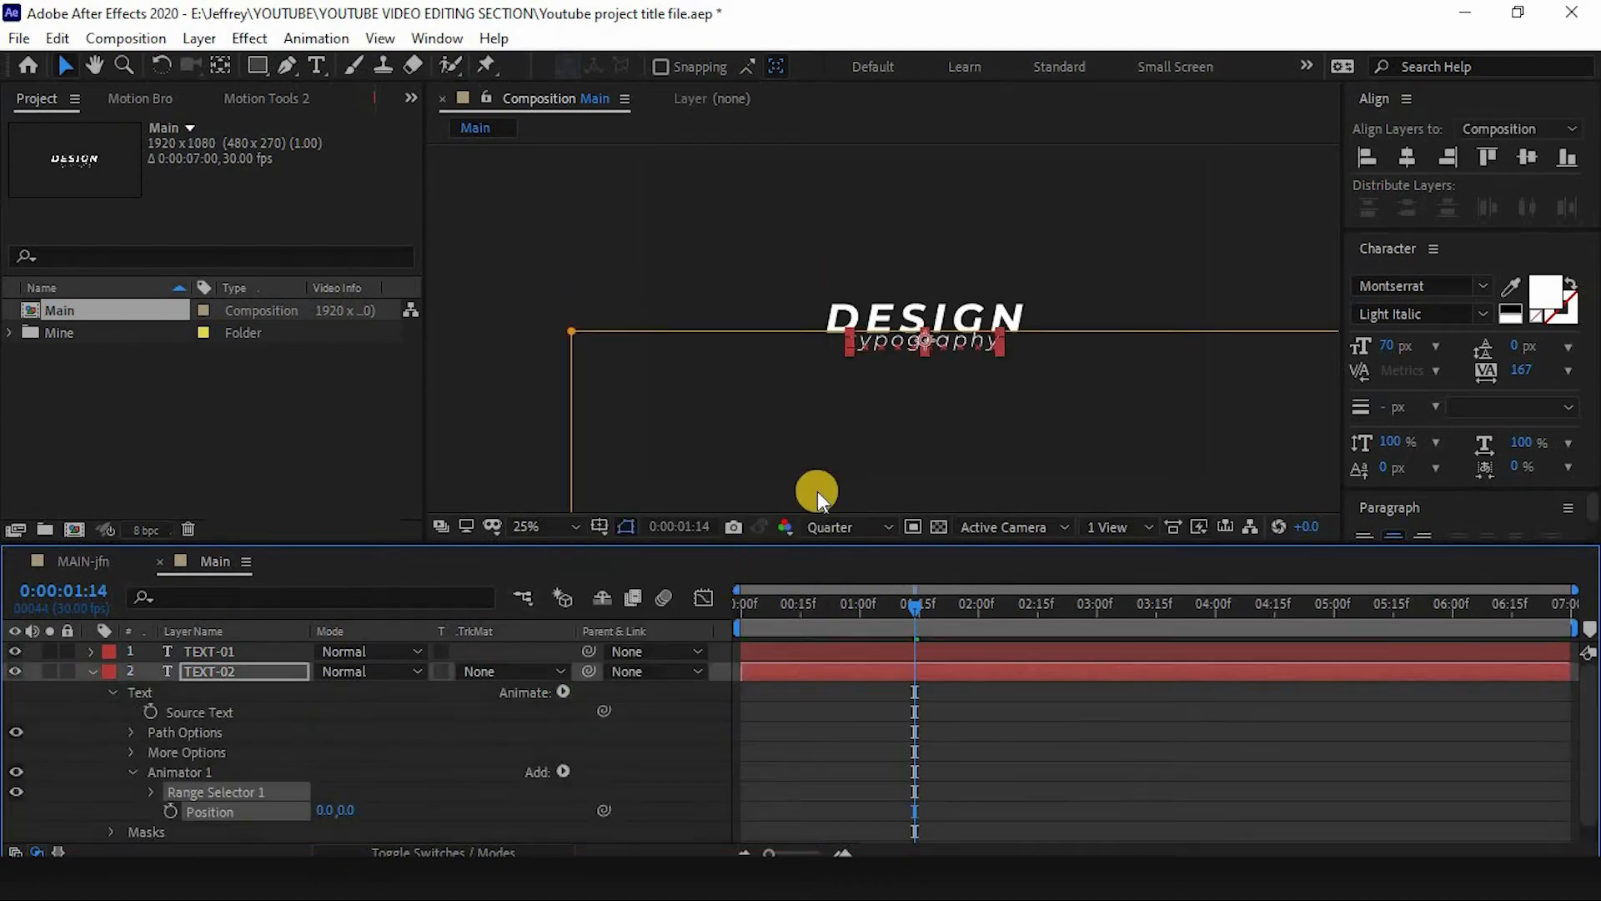
left_click(217, 826)
- Set a keyframe on TEXT-02's animator Position at 0:00:02:00, matching TEXT-01's last keyframe
left_click(911, 652)
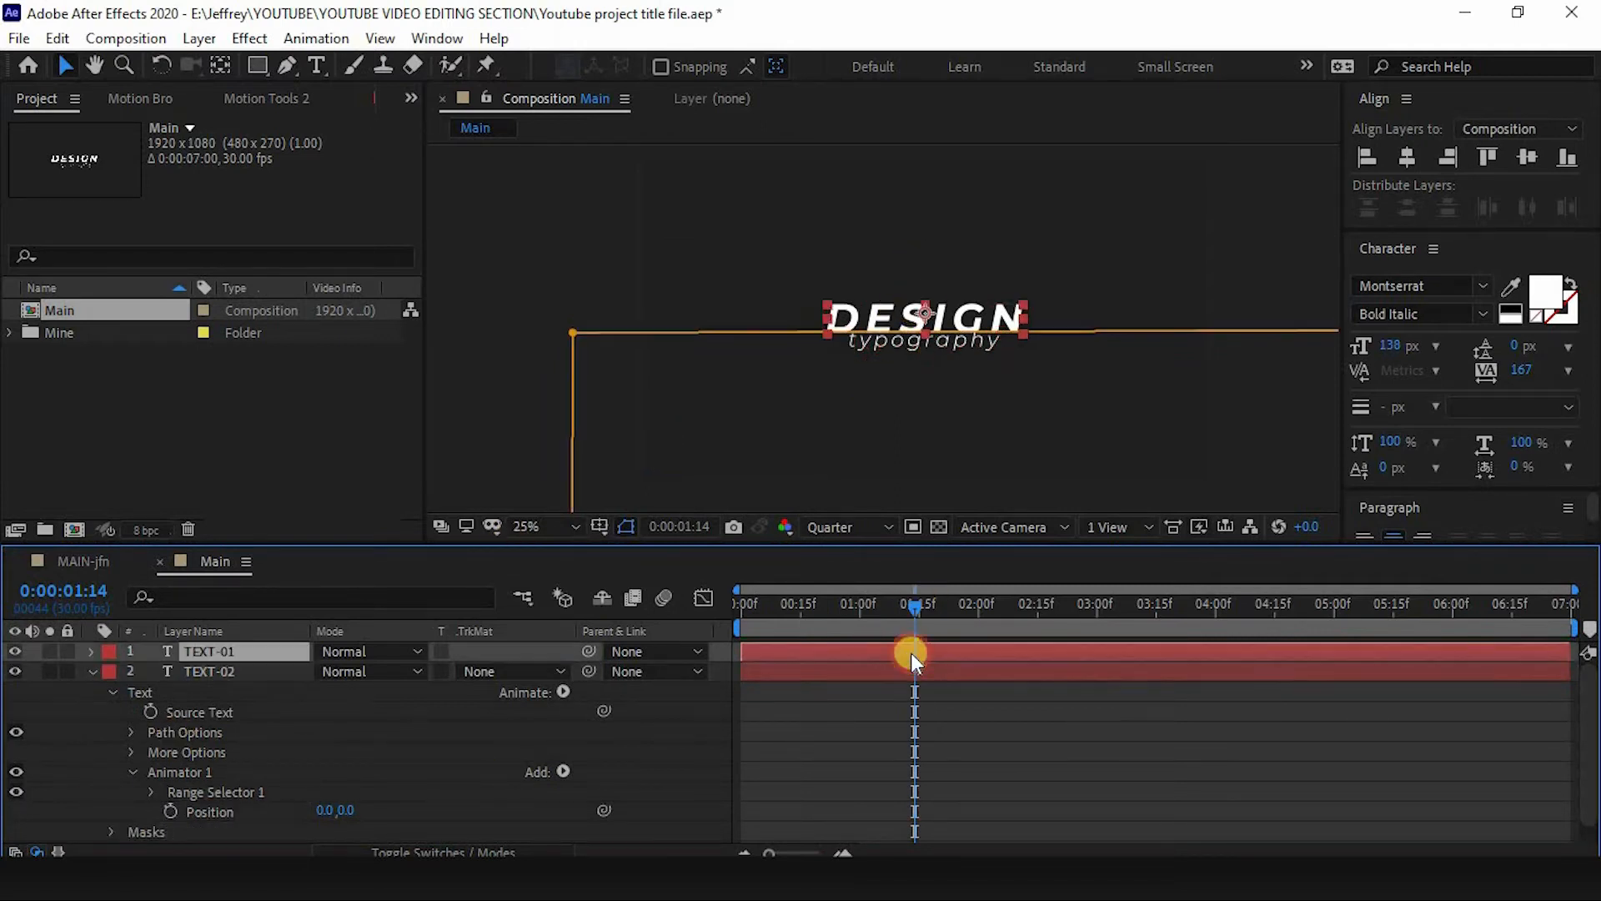
key("p")
left_click_drag(964, 617, 977, 617)
left_click(174, 709)
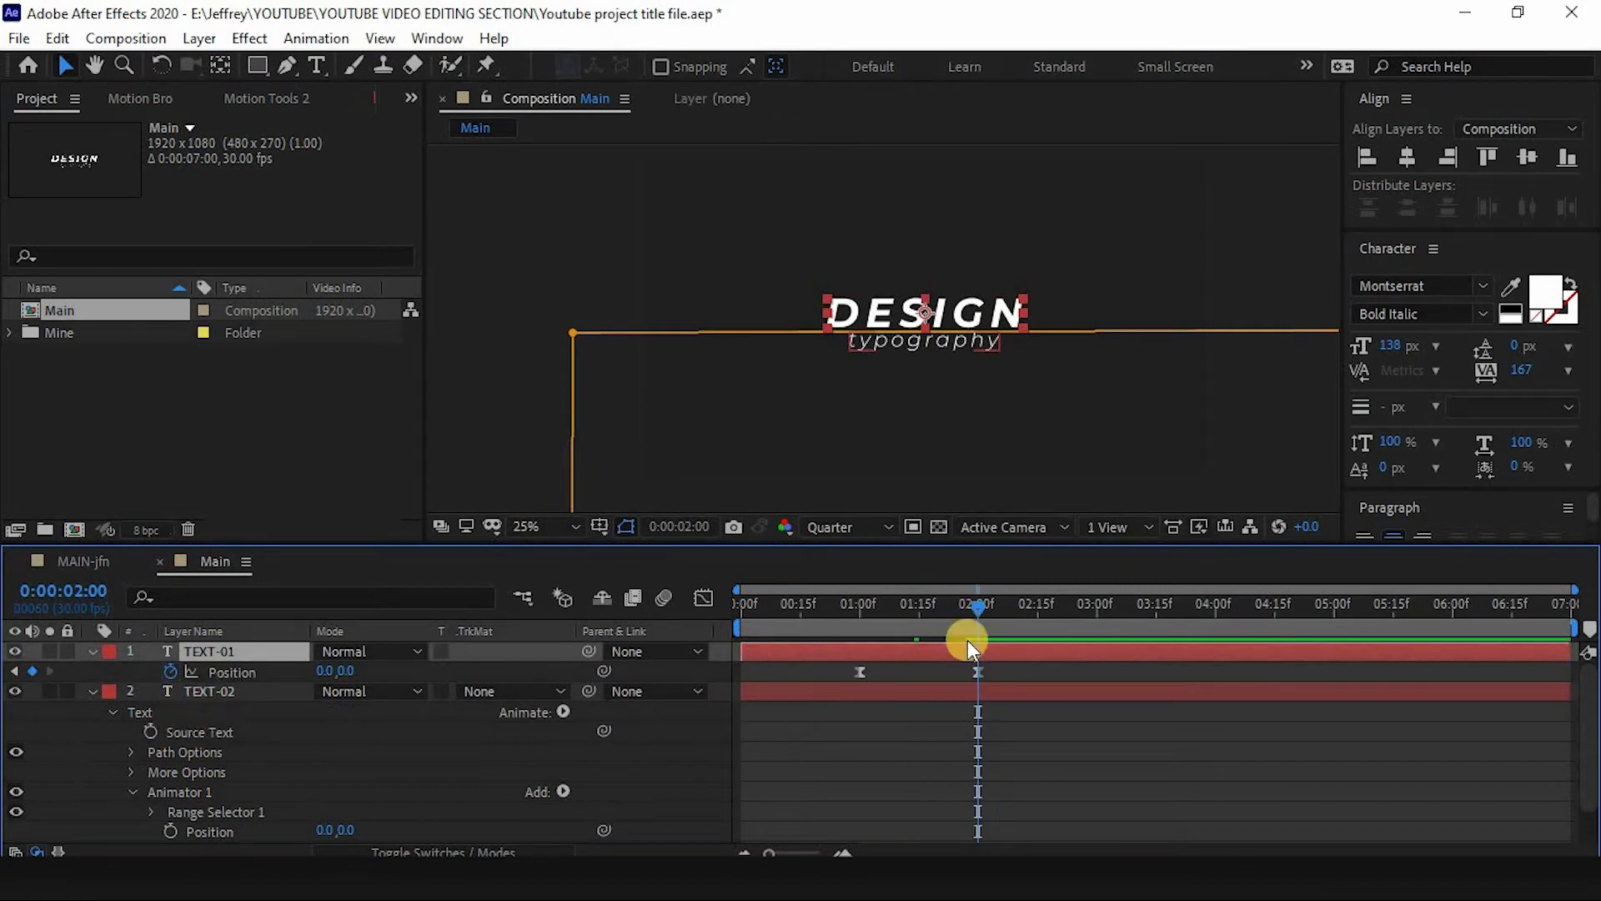
scroll(233, 821, "down", 1)
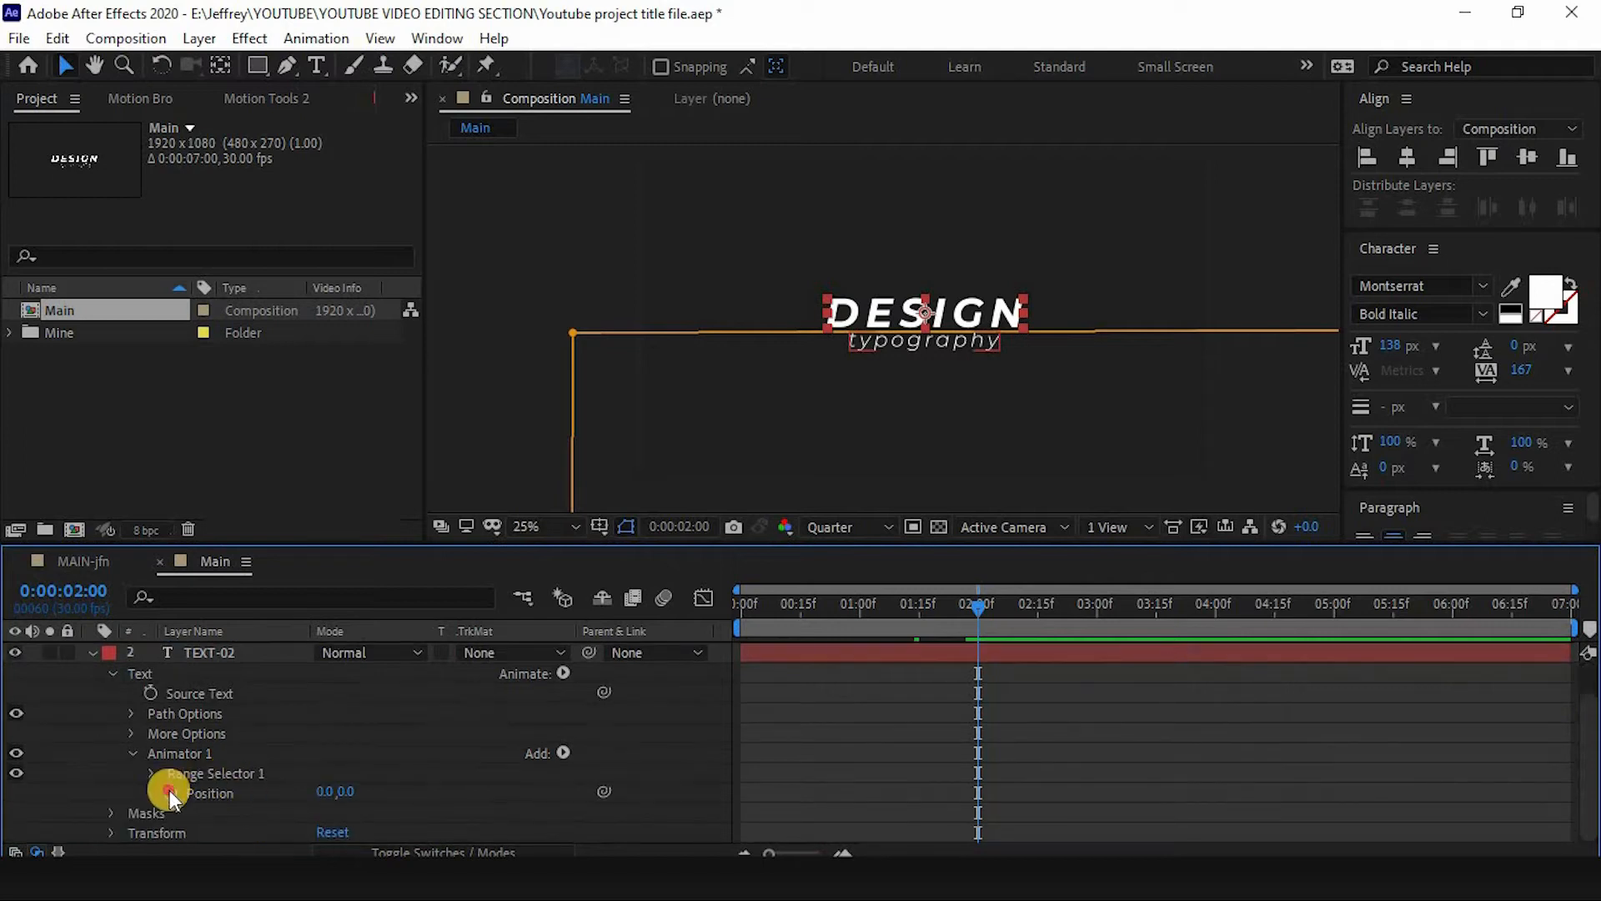
left_click(170, 794)
- At 0:00:01:00, add a keyframe setting TEXT-02's animator Position to 0,-77
scroll(946, 627, "up", 1)
left_click_drag(910, 607, 859, 622)
scroll(893, 717, "down", 1)
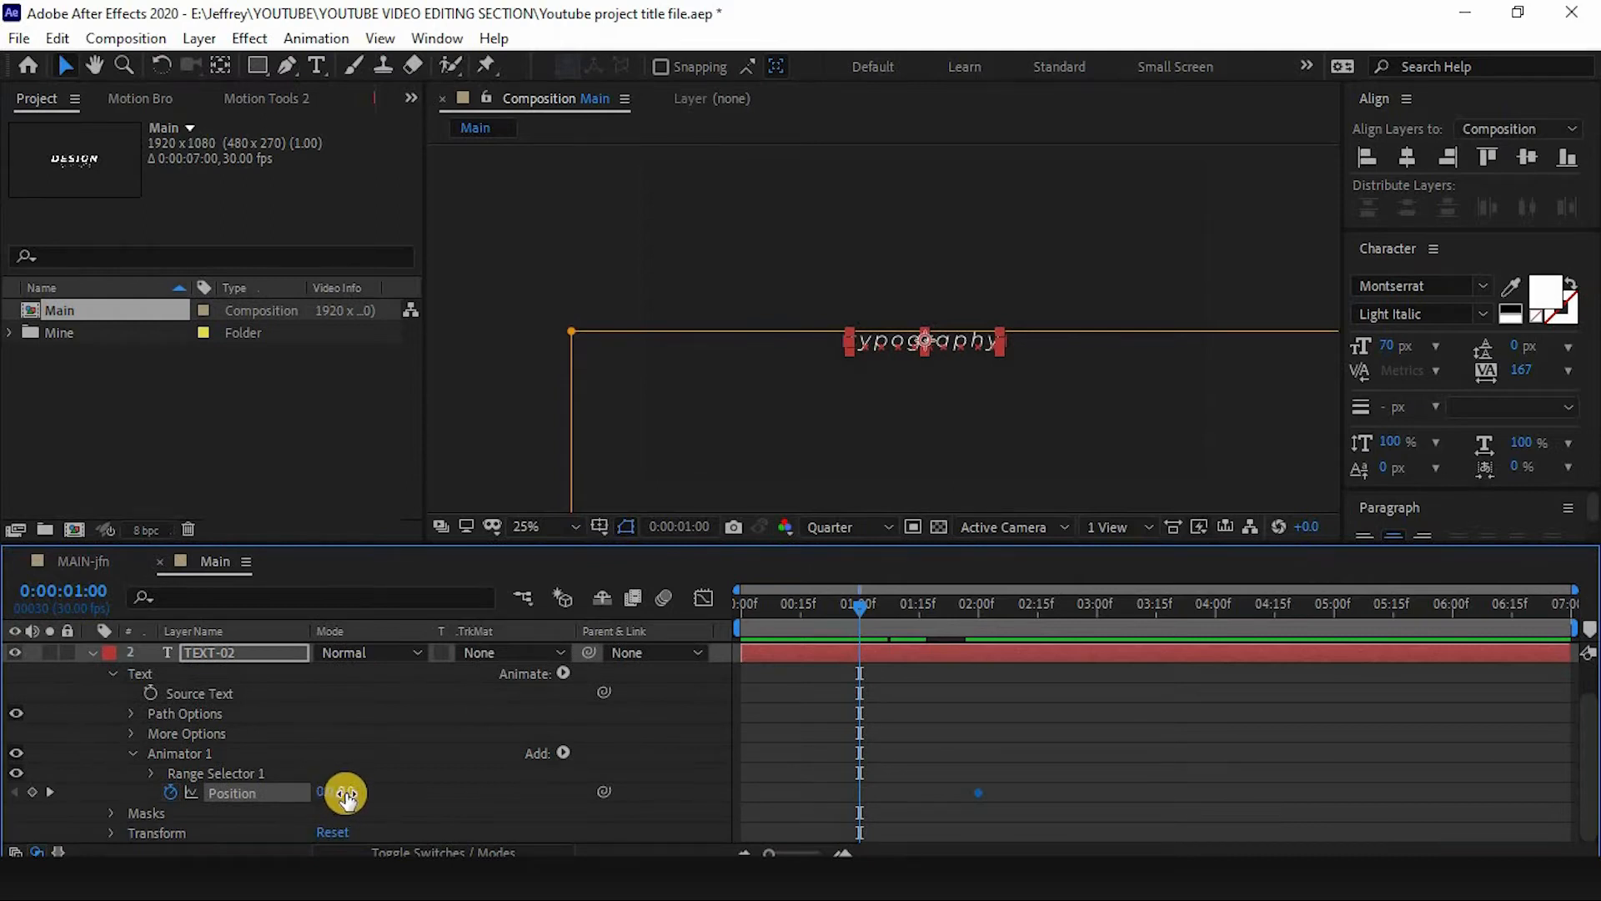
left_click_drag(346, 798, 303, 772)
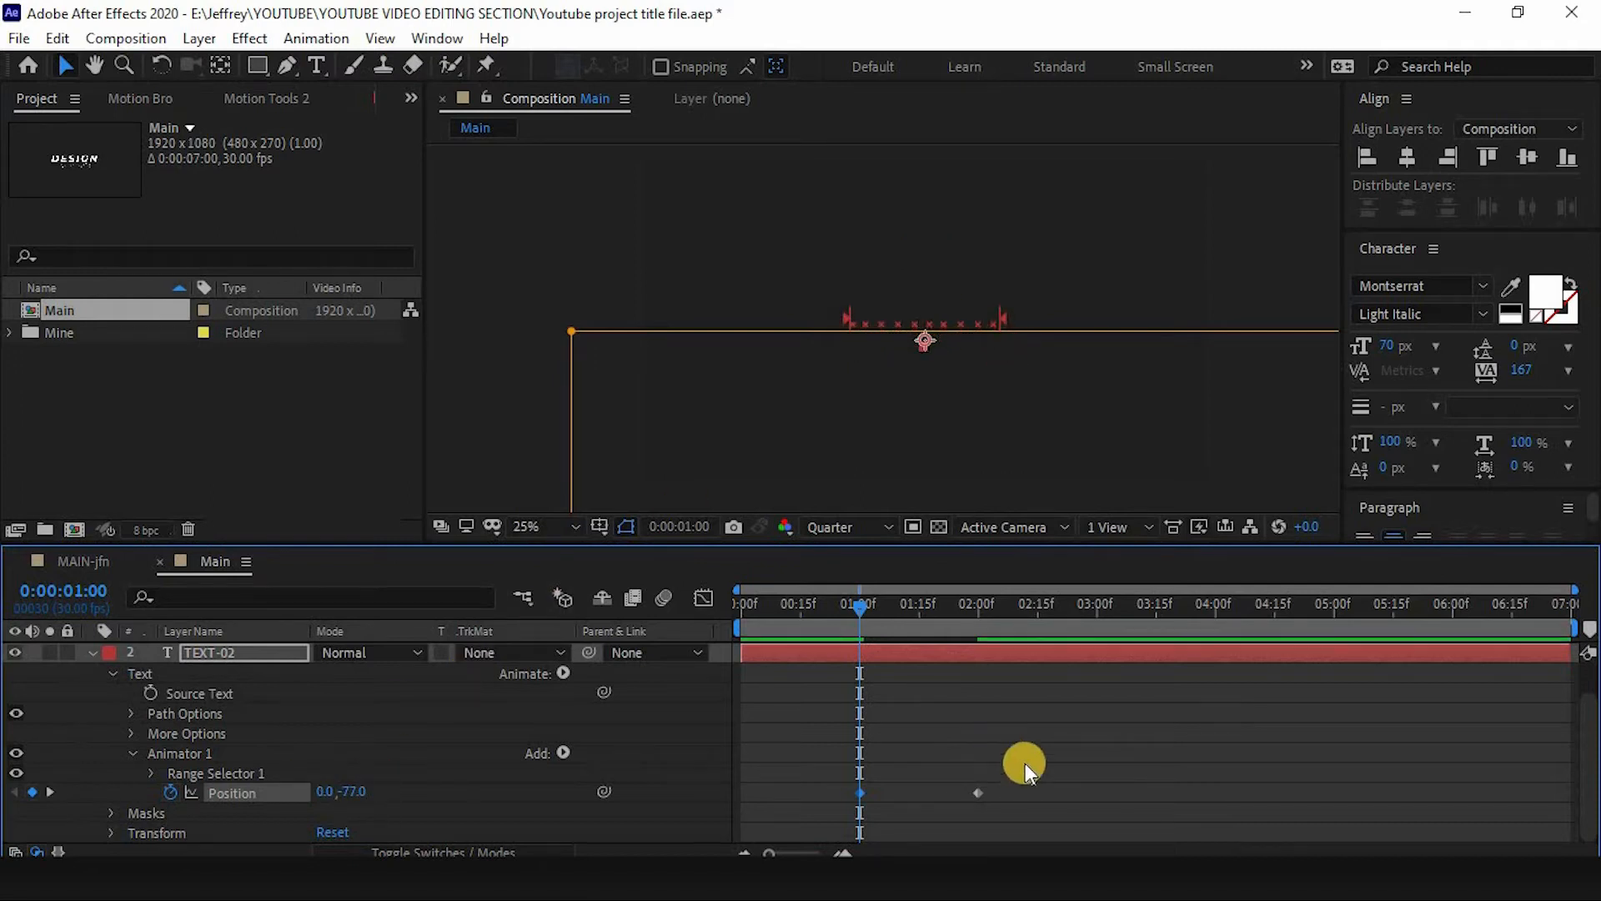
- Apply Easy Ease to TEXT-02's Position keyframes and shape their speed curve in the Graph Editor for a fast start
left_click_drag(1002, 789, 847, 802)
key("F9")
key("shift+F3")
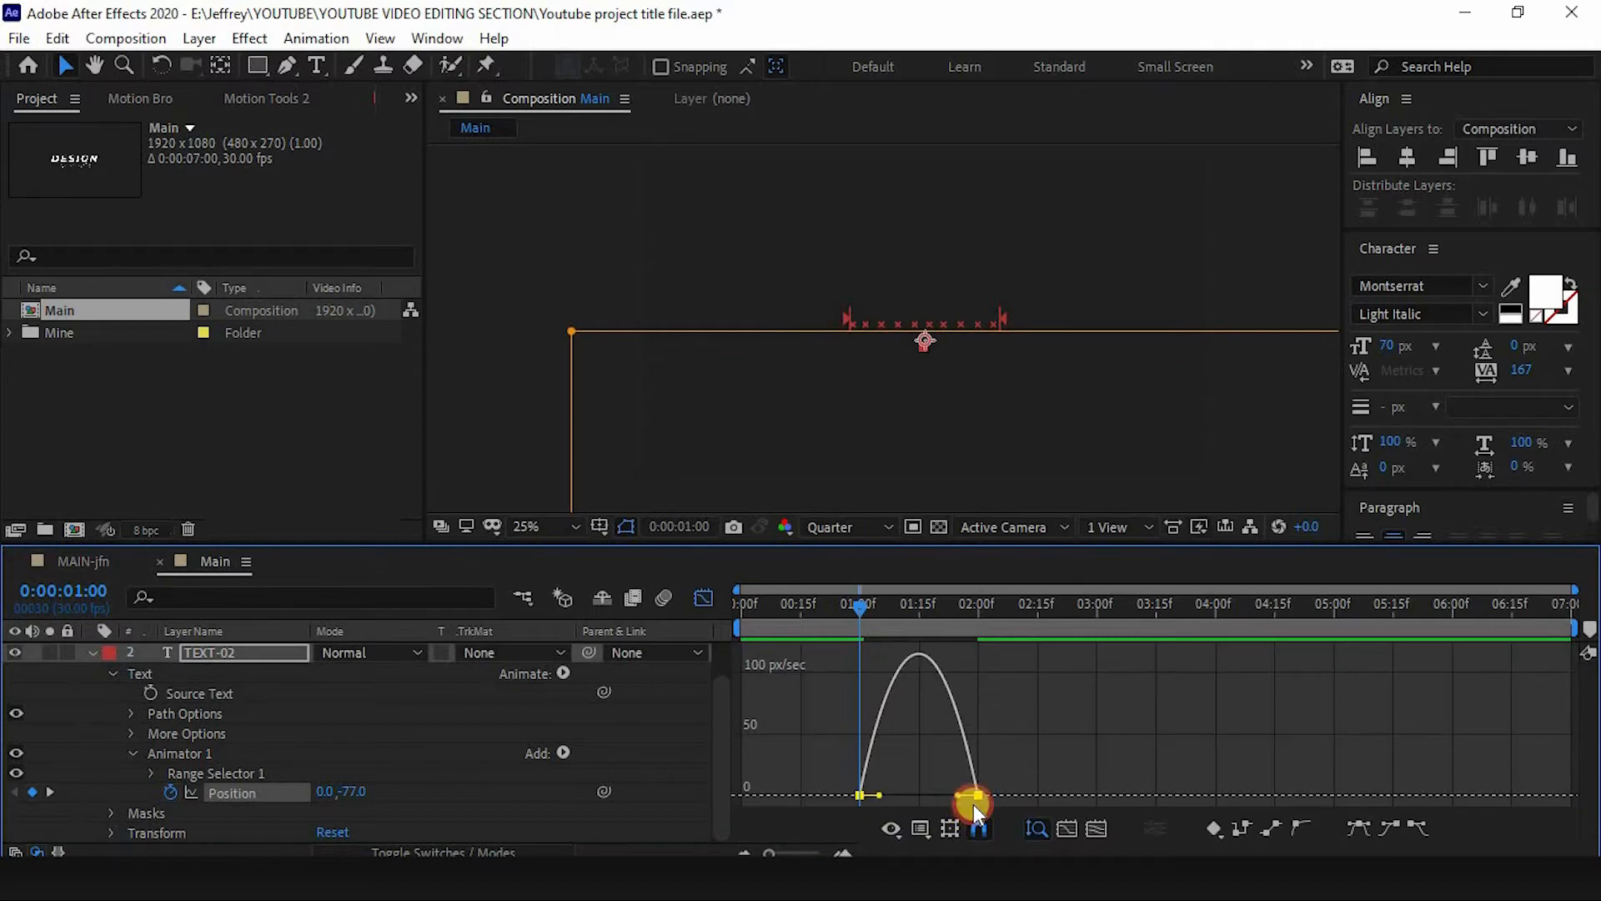
left_click_drag(957, 799, 918, 795)
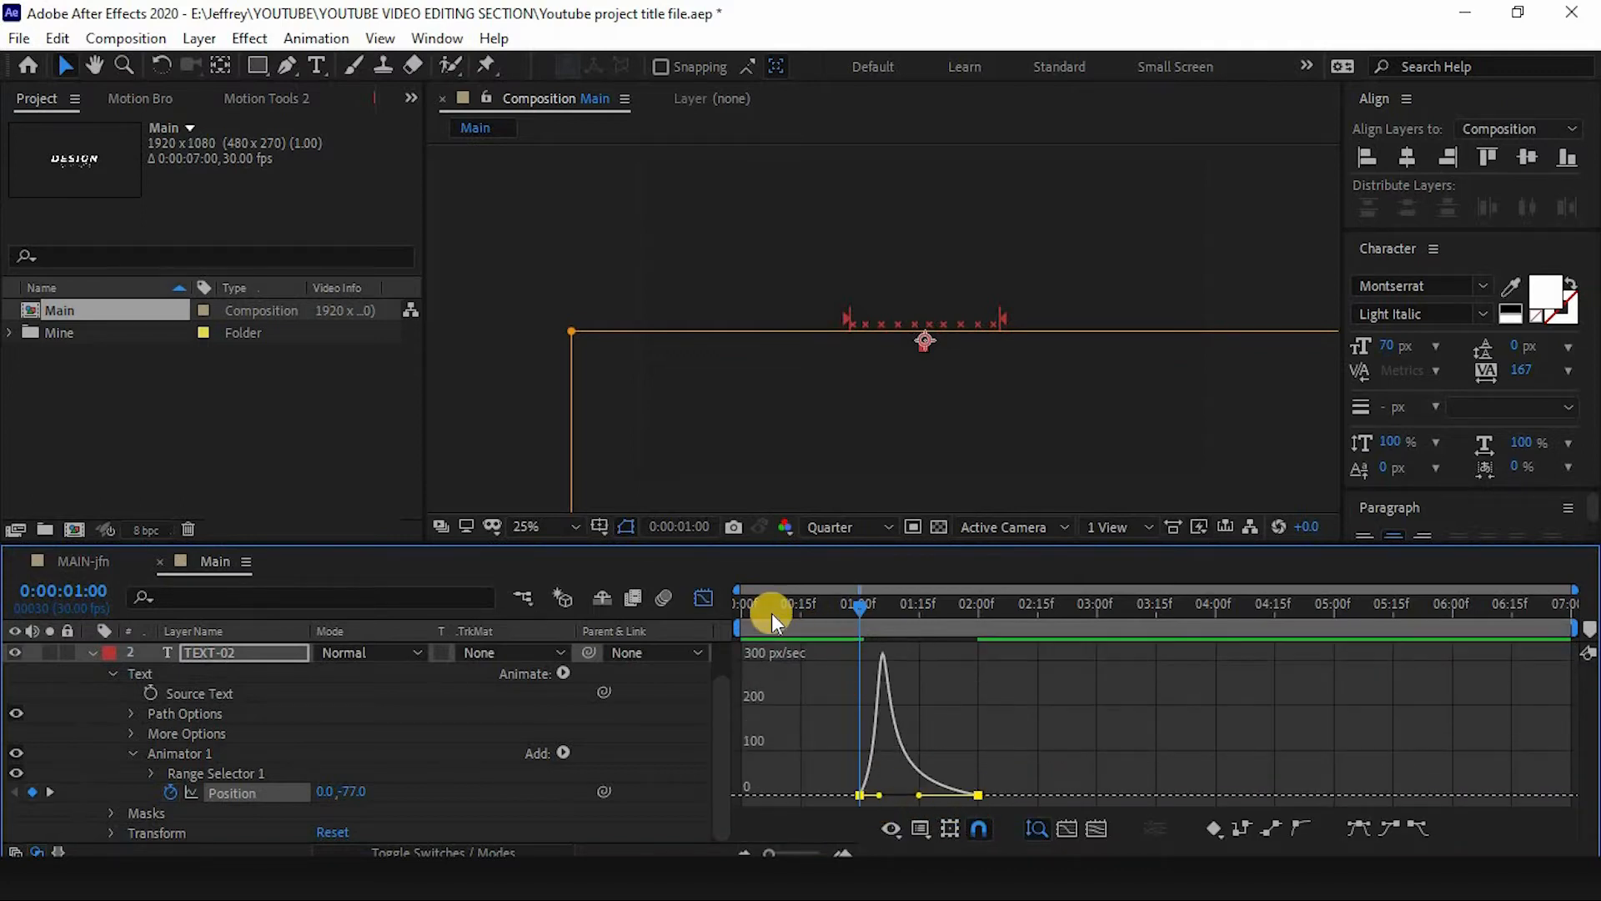
- Leave the Graph Editor, collapse the layers and preview the title animation from the start
left_click(708, 597)
key("Home")
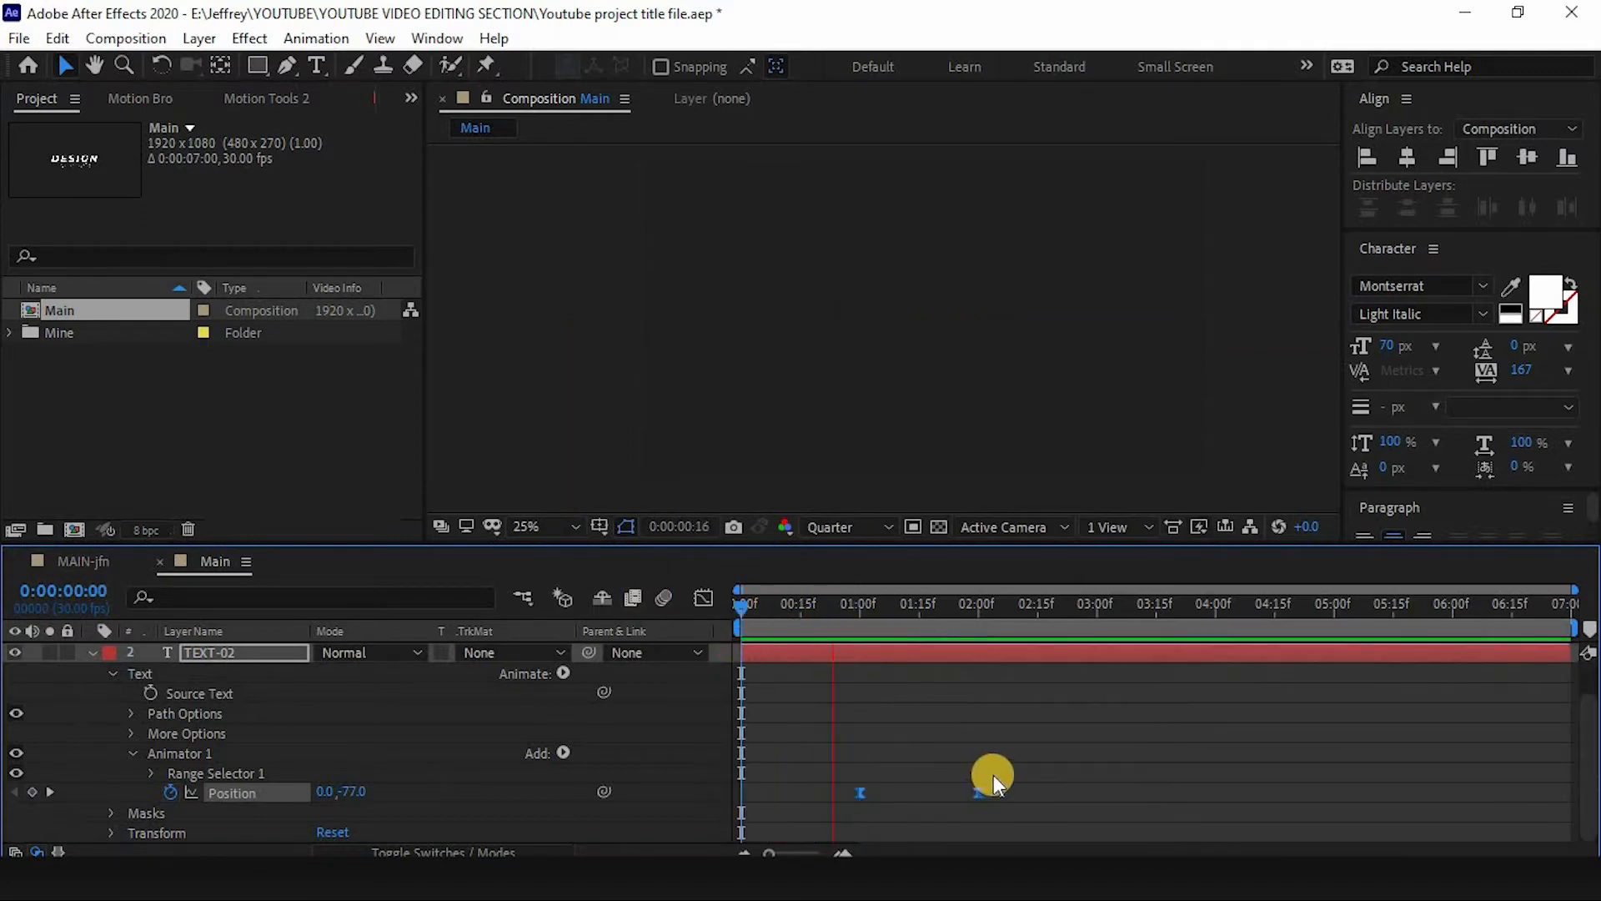
key("space")
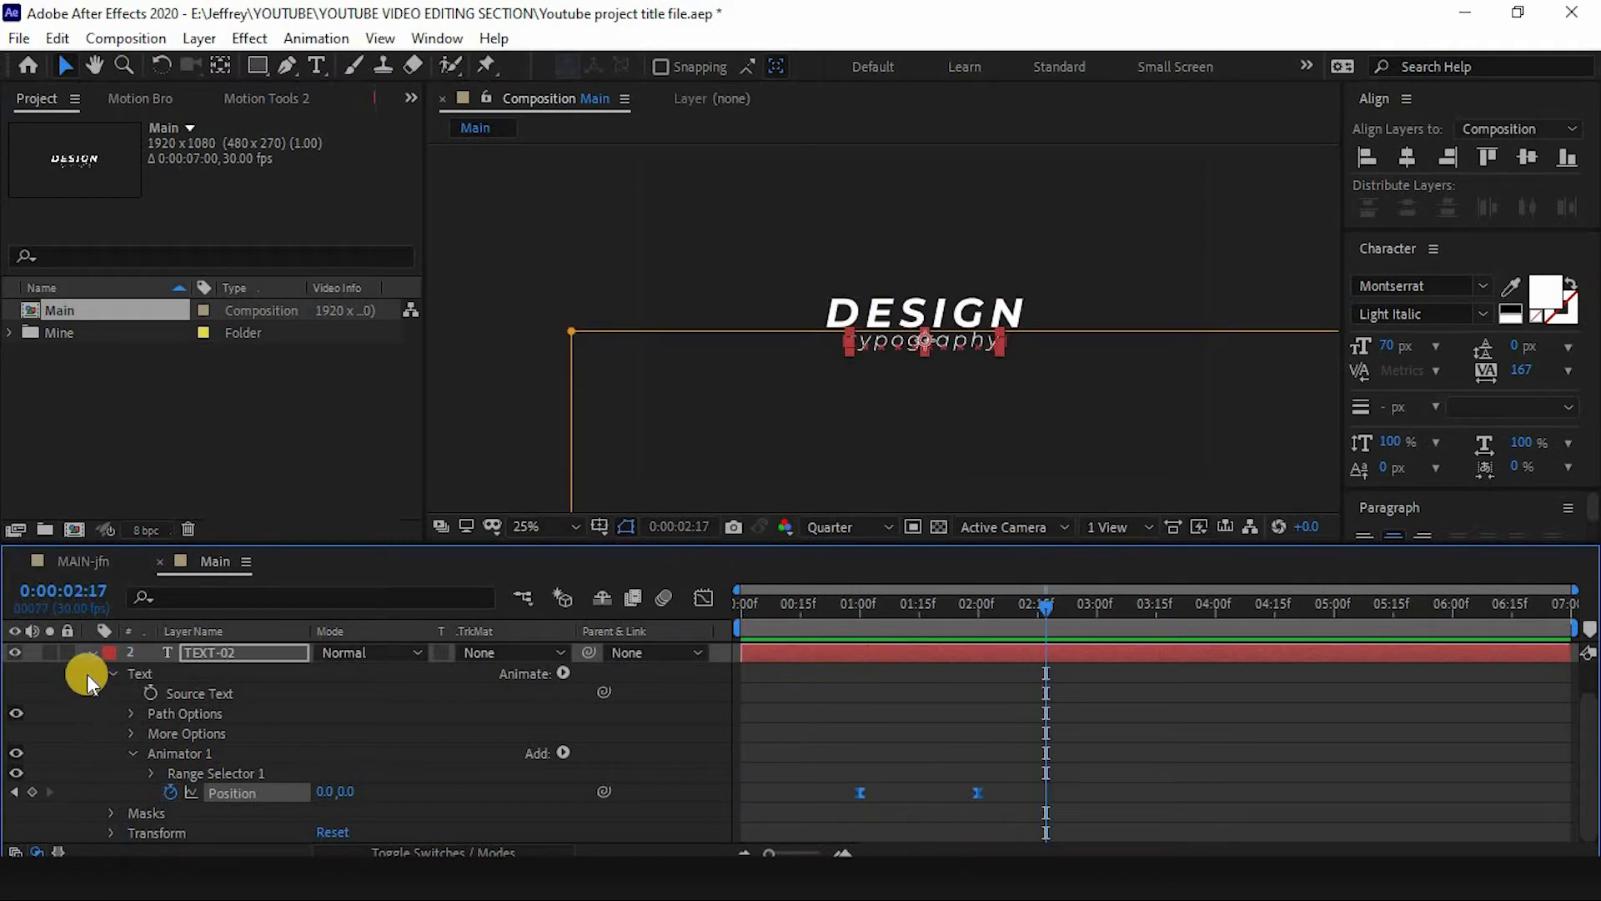
left_click(92, 653)
left_click(232, 752)
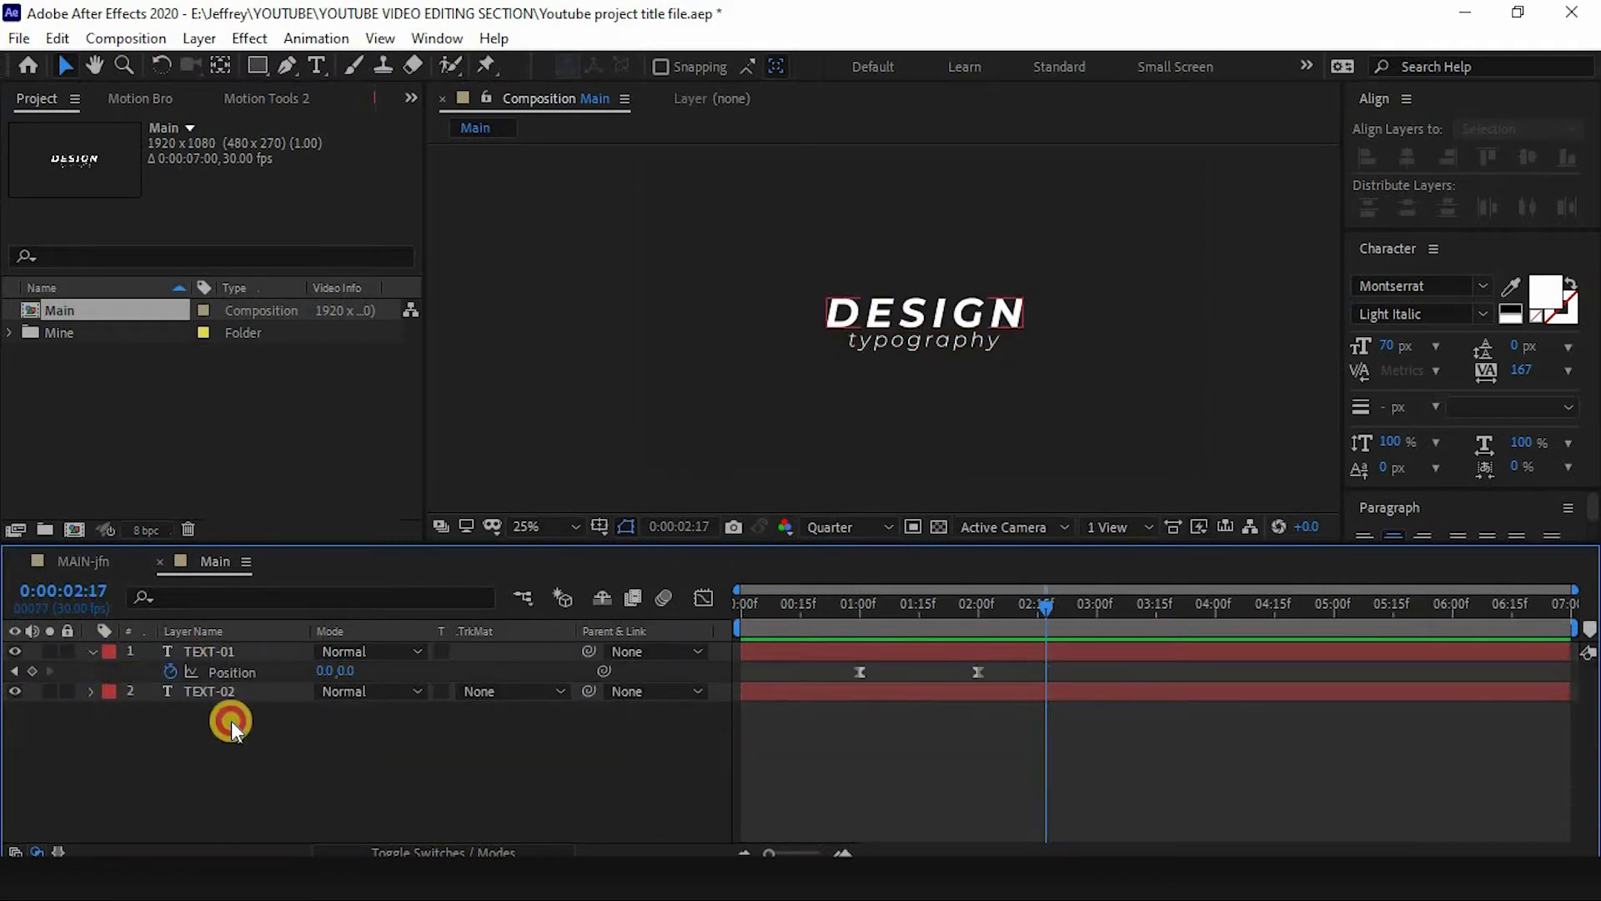
key("u")
left_click_drag(860, 613, 628, 625)
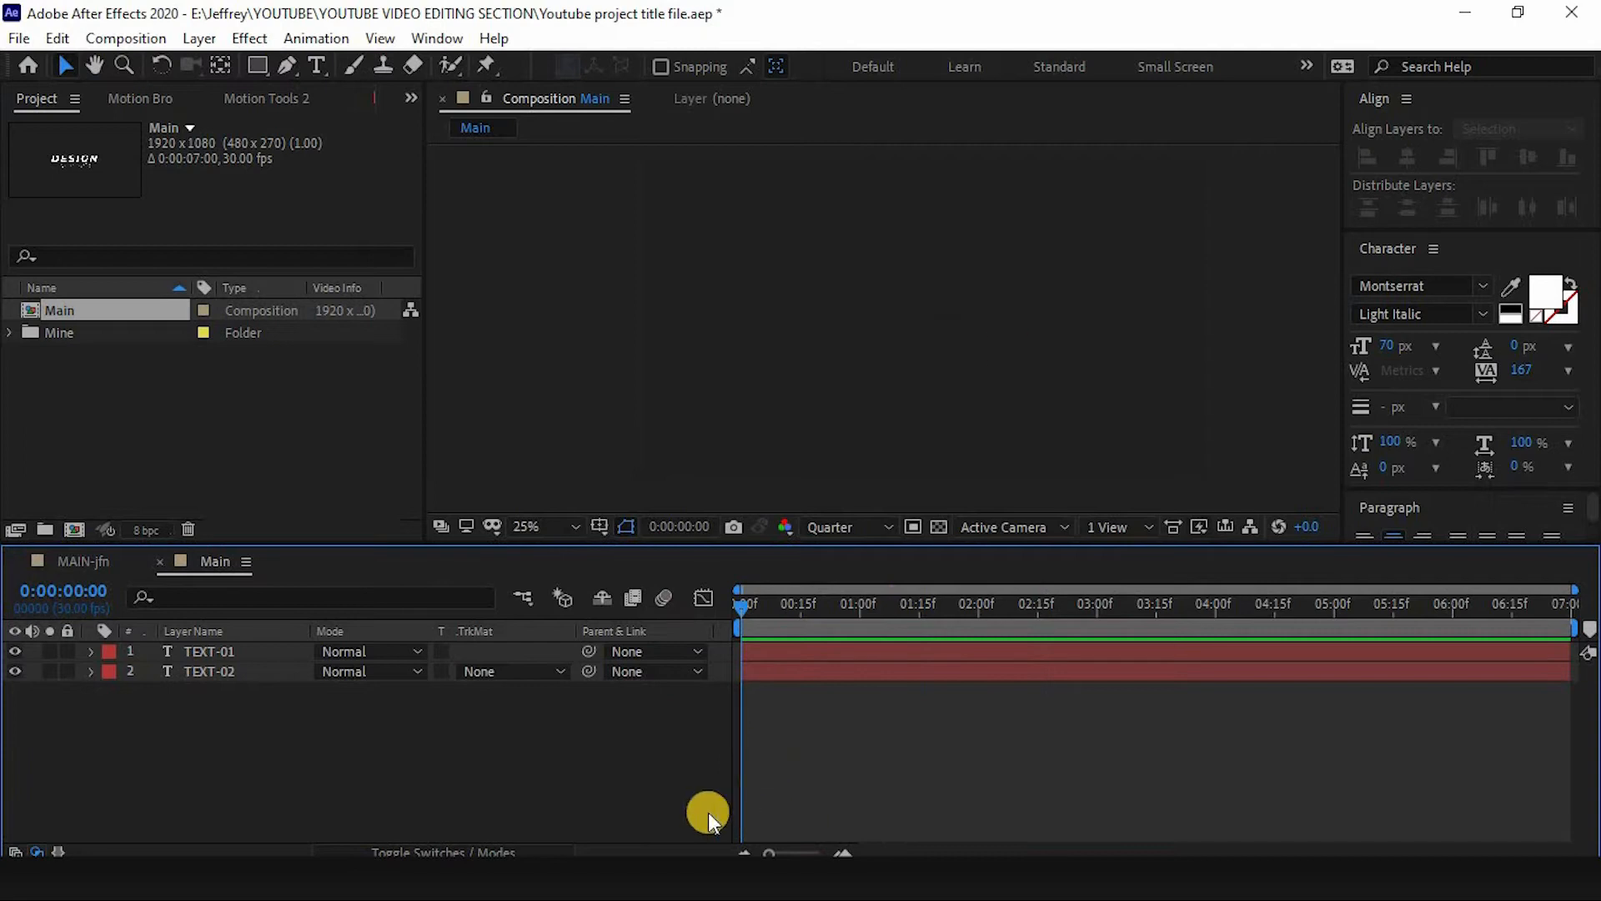
key("space")
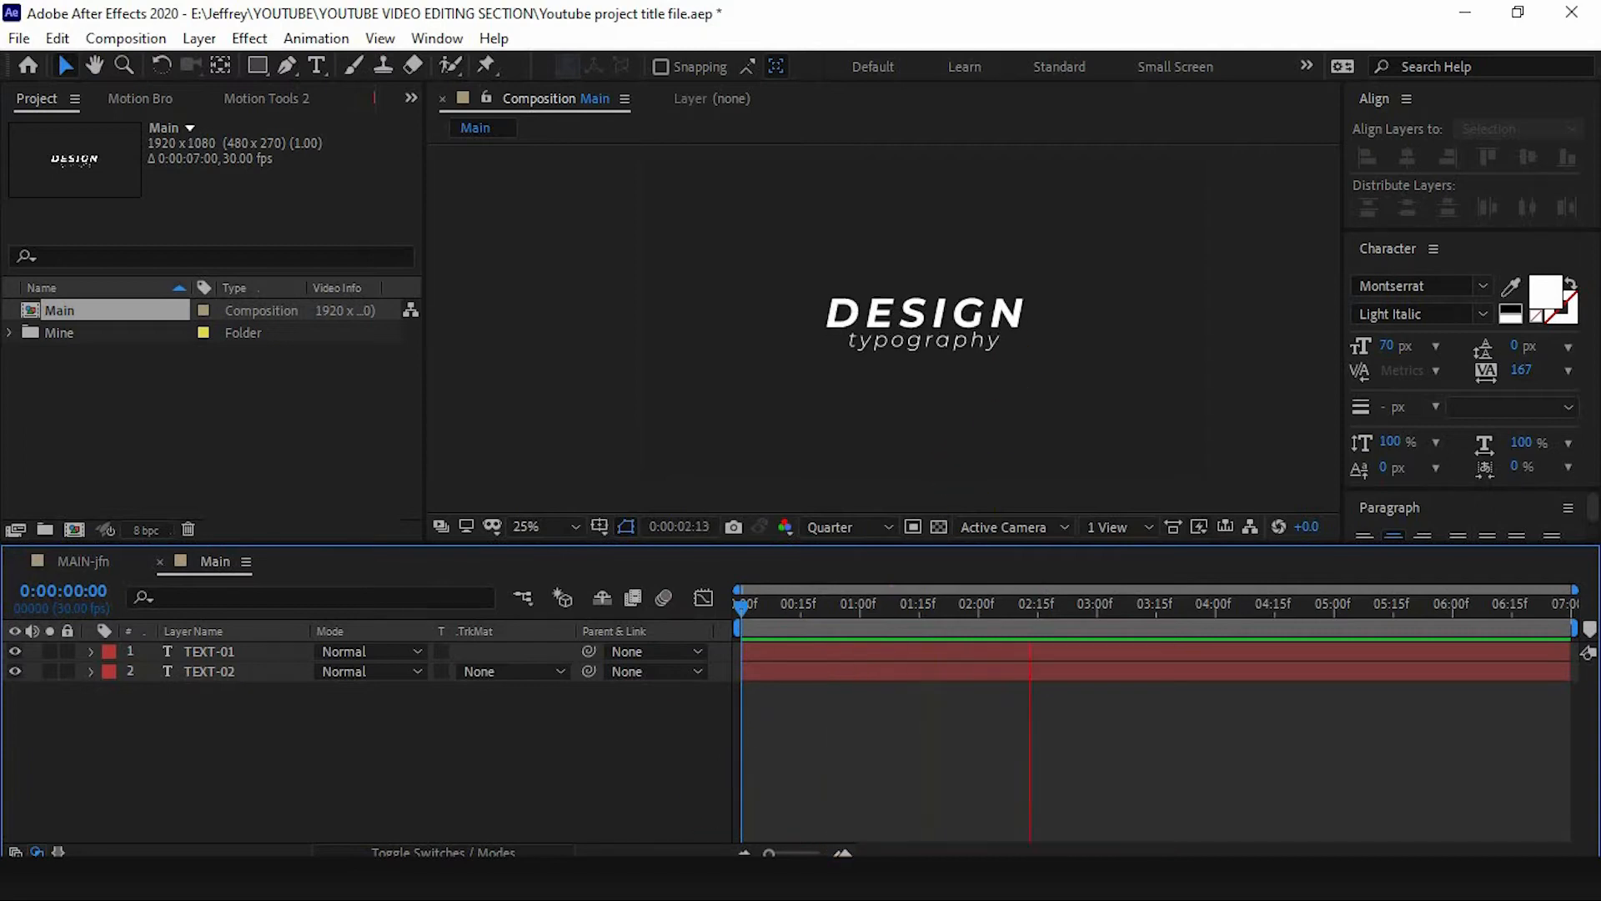
- Preview the triangle design in the MAIN-jfn reference composition, then return to the Main composition
left_click(262, 67)
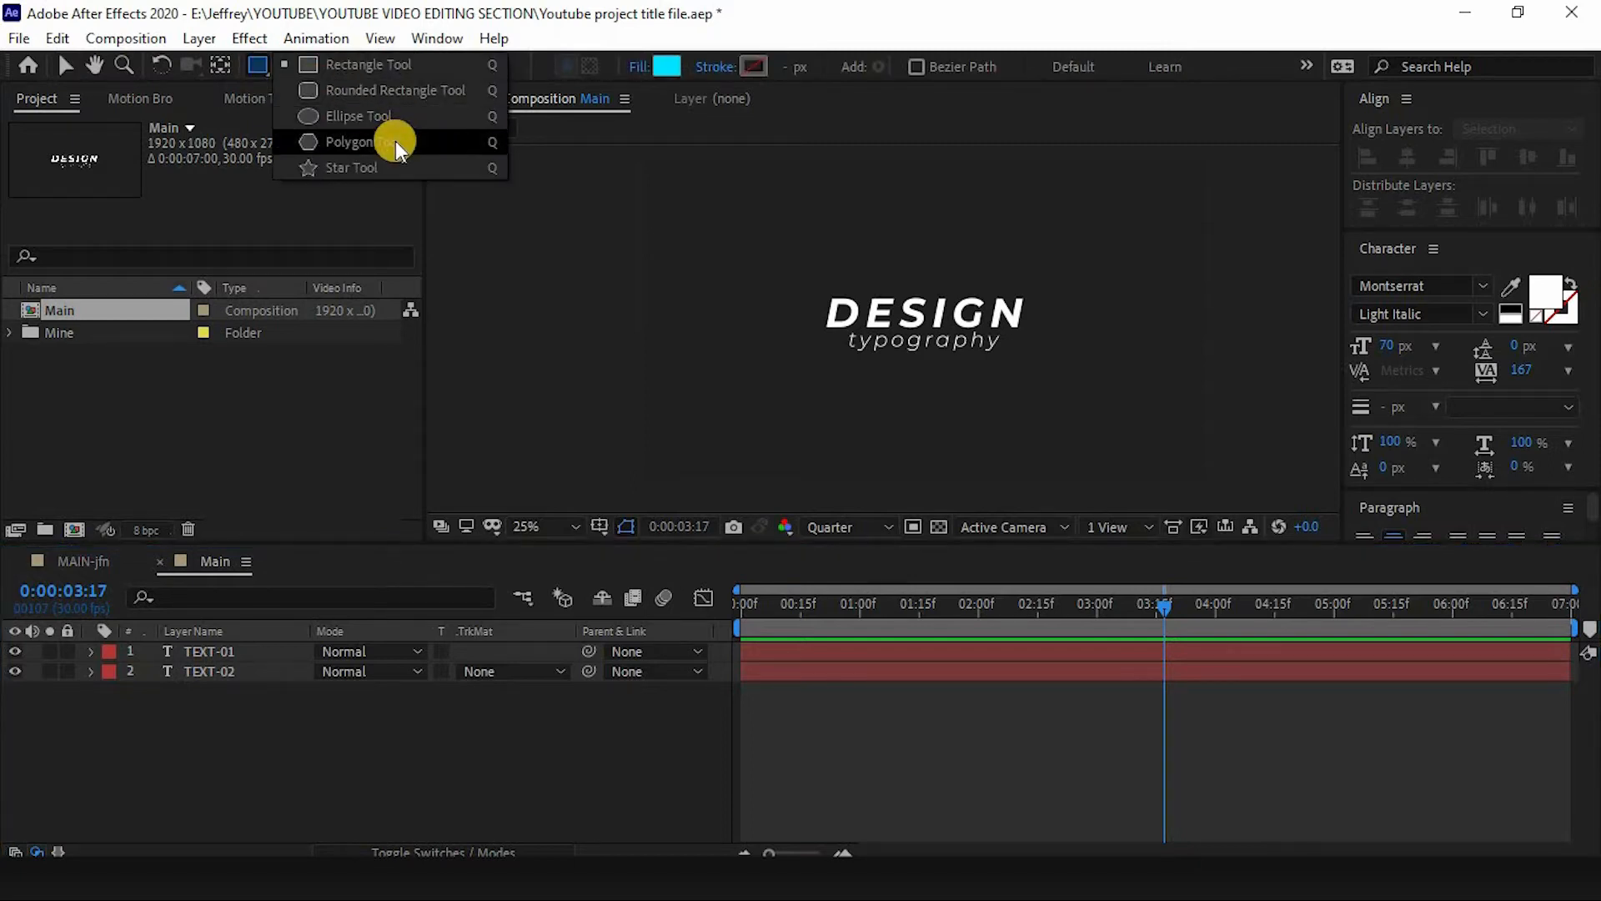
left_click(66, 563)
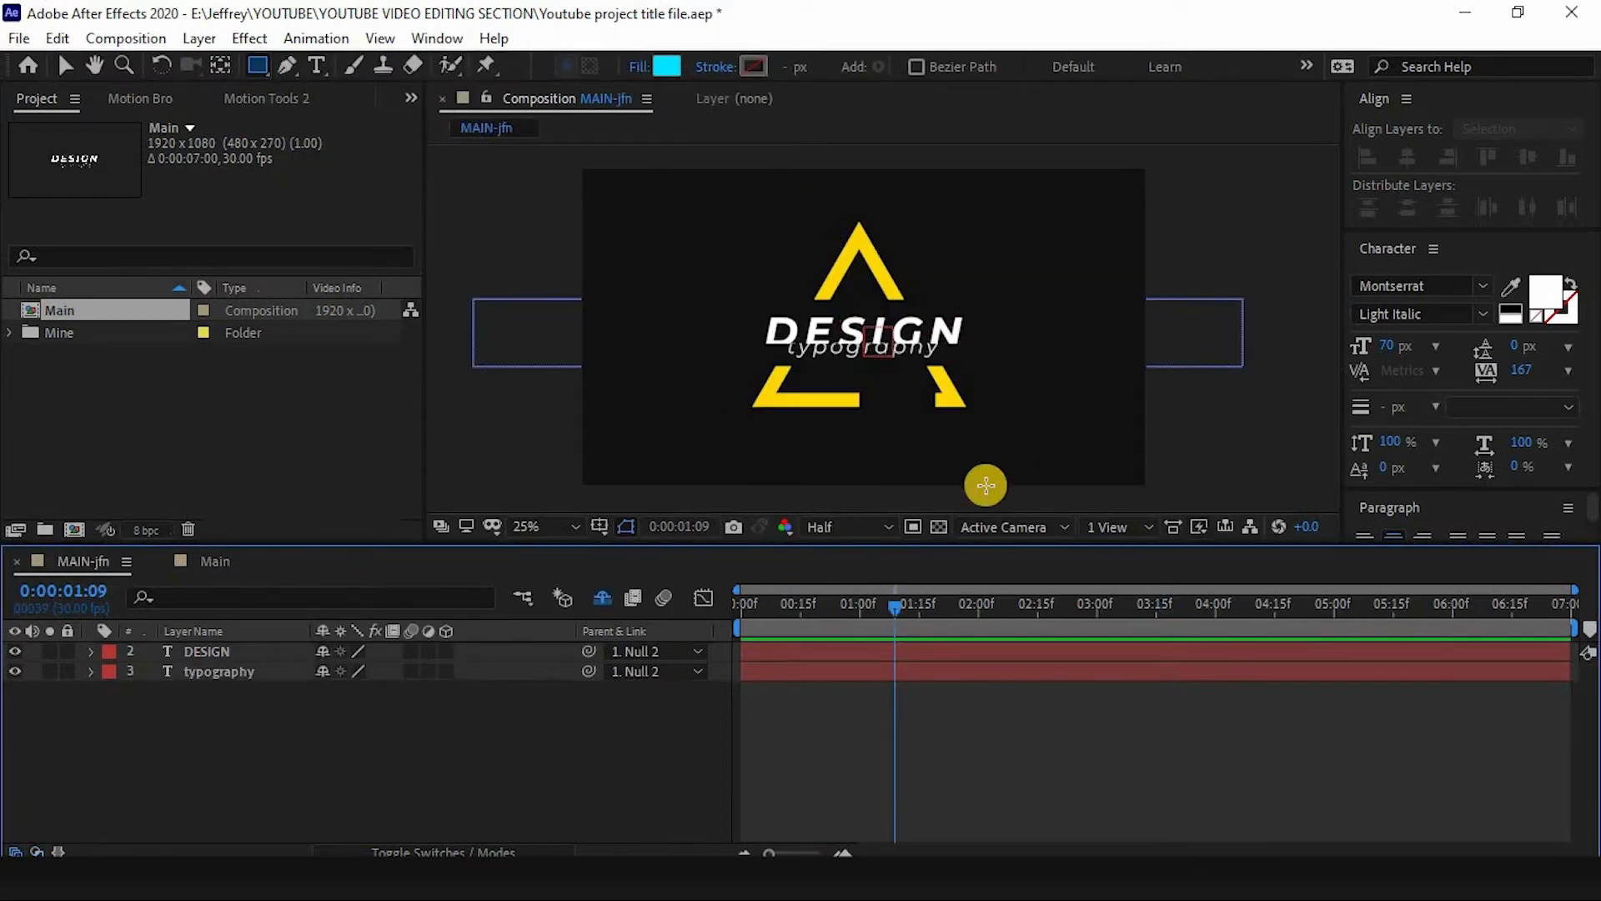
left_click(748, 617)
key("space")
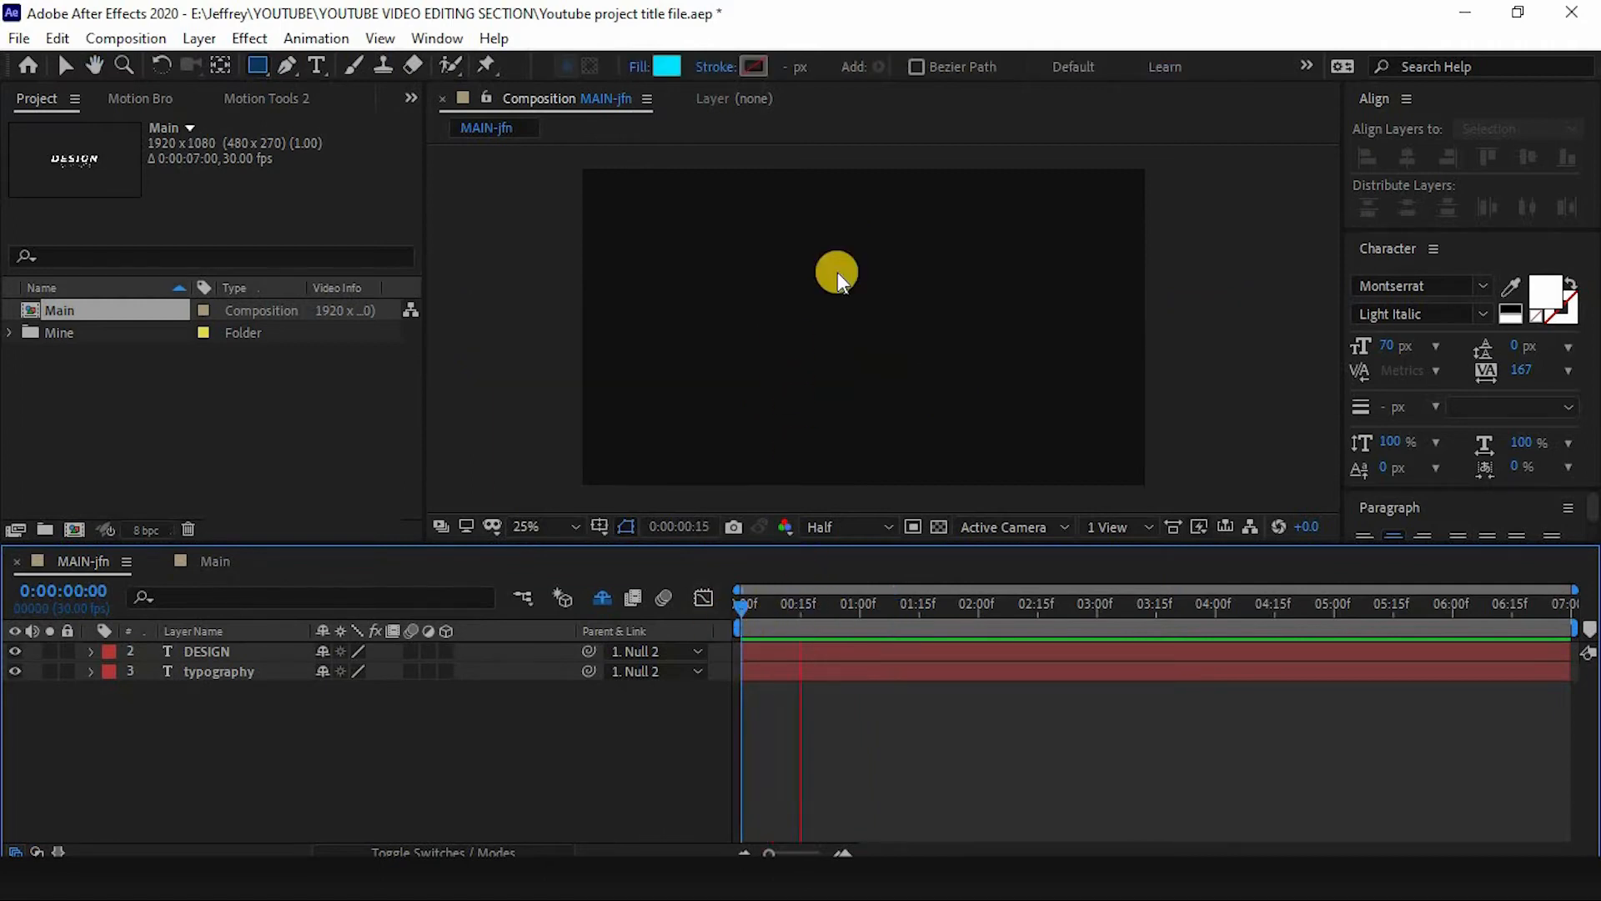
left_click(200, 562)
left_click(256, 65)
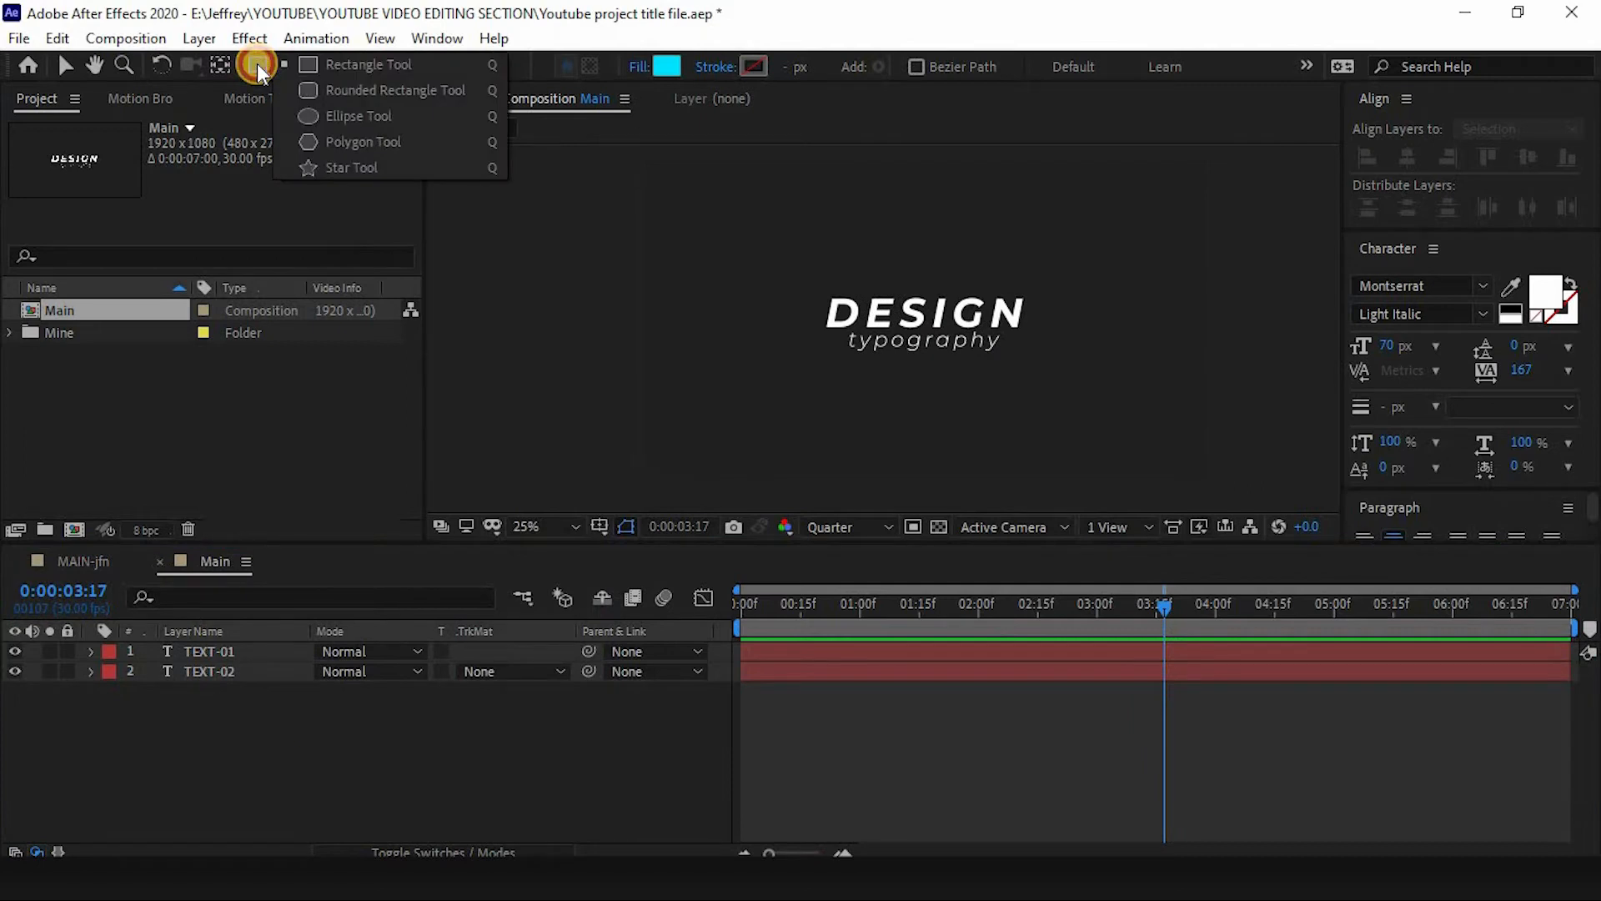
left_click(358, 65)
left_click(350, 690)
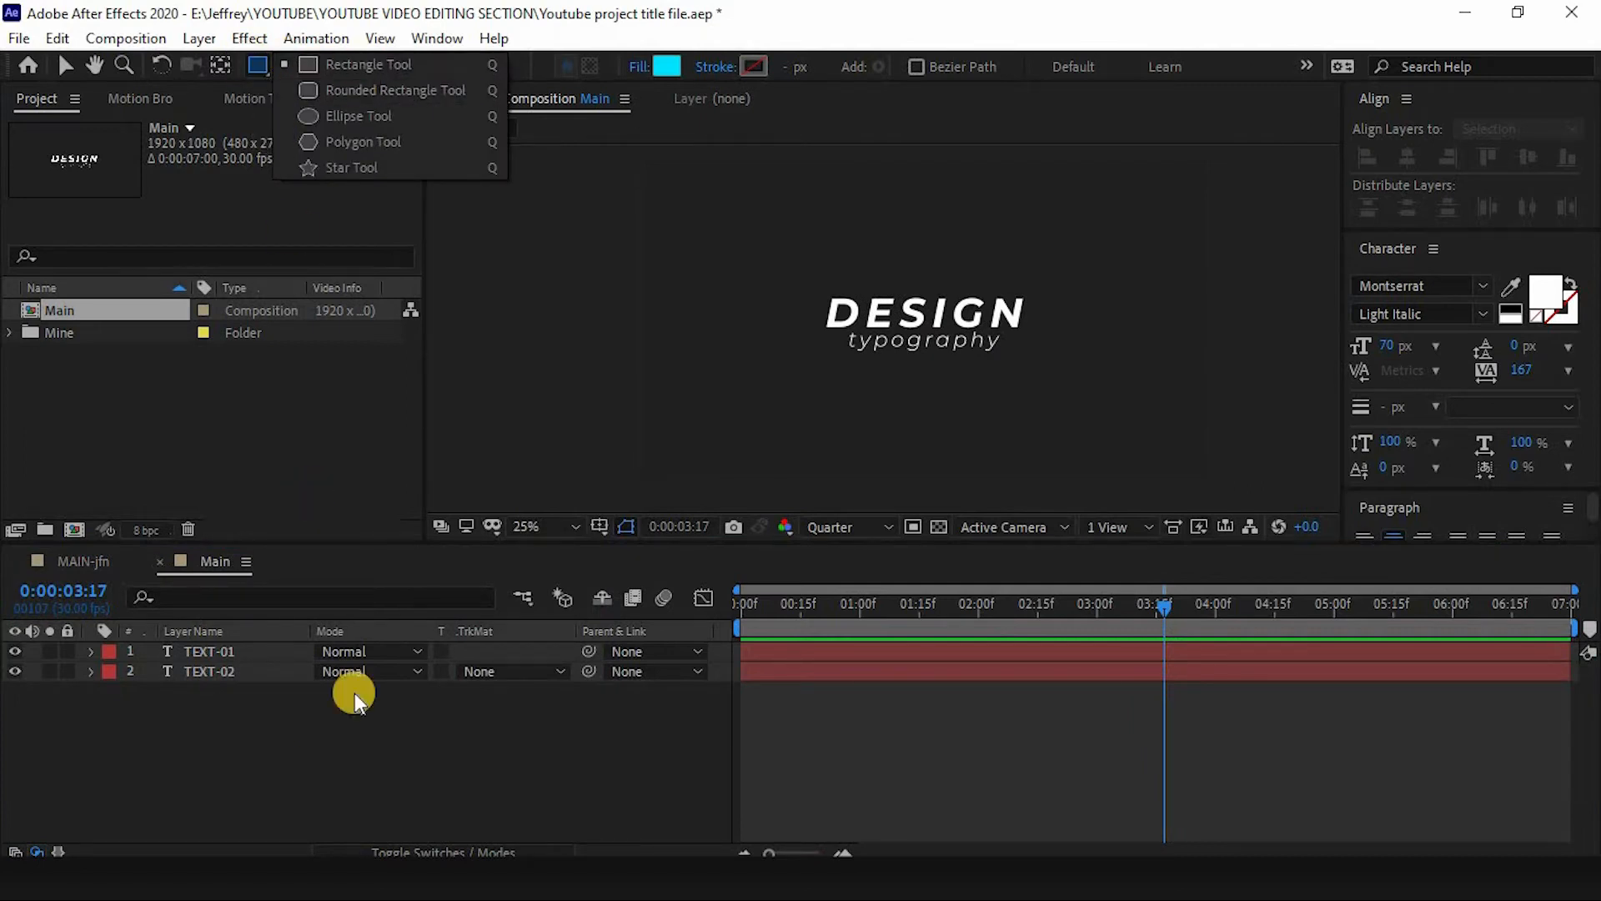
left_click(249, 38)
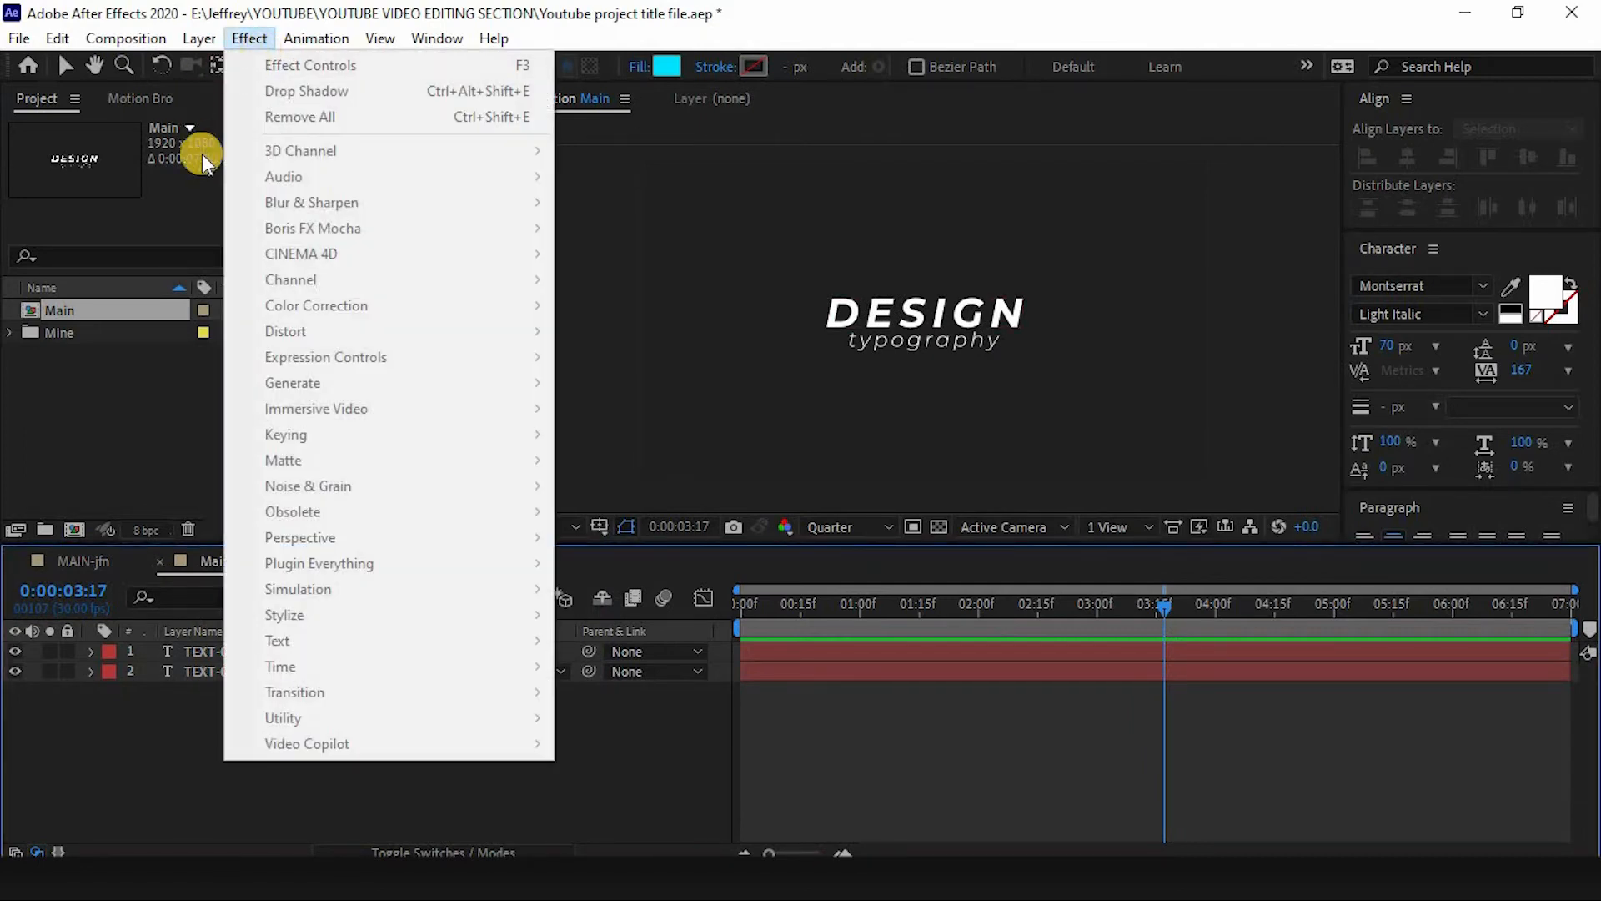
left_click(250, 117)
- Draw a polygon shape with the Polygon tool and center it horizontally and vertically in the composition
left_click(258, 65)
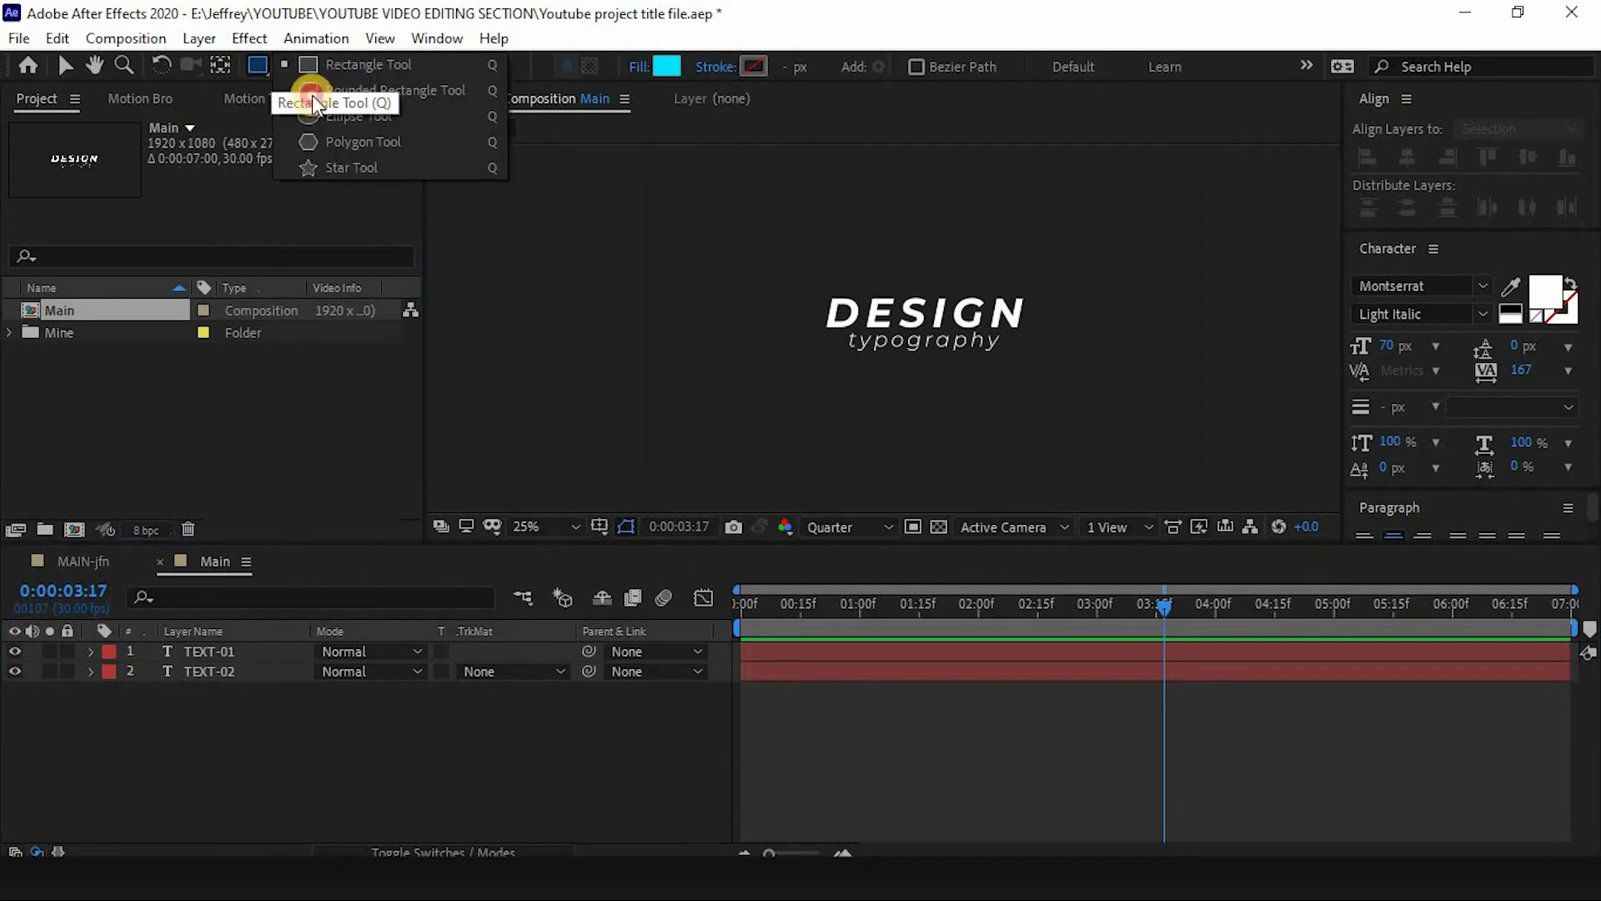
left_click(390, 145)
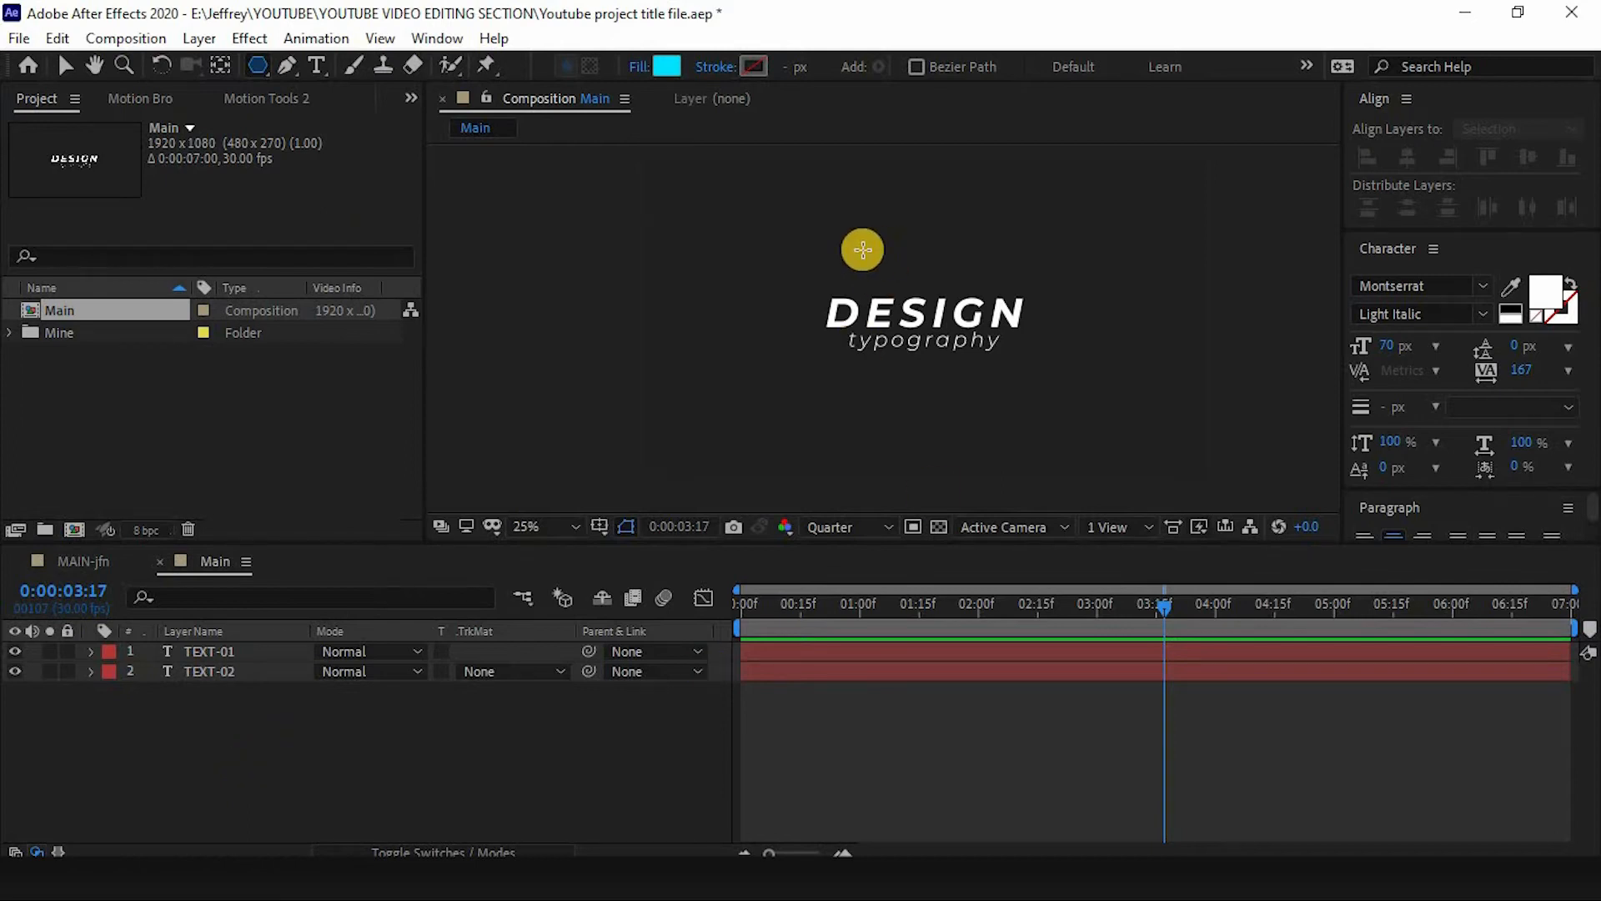
left_click_drag(834, 222, 917, 317)
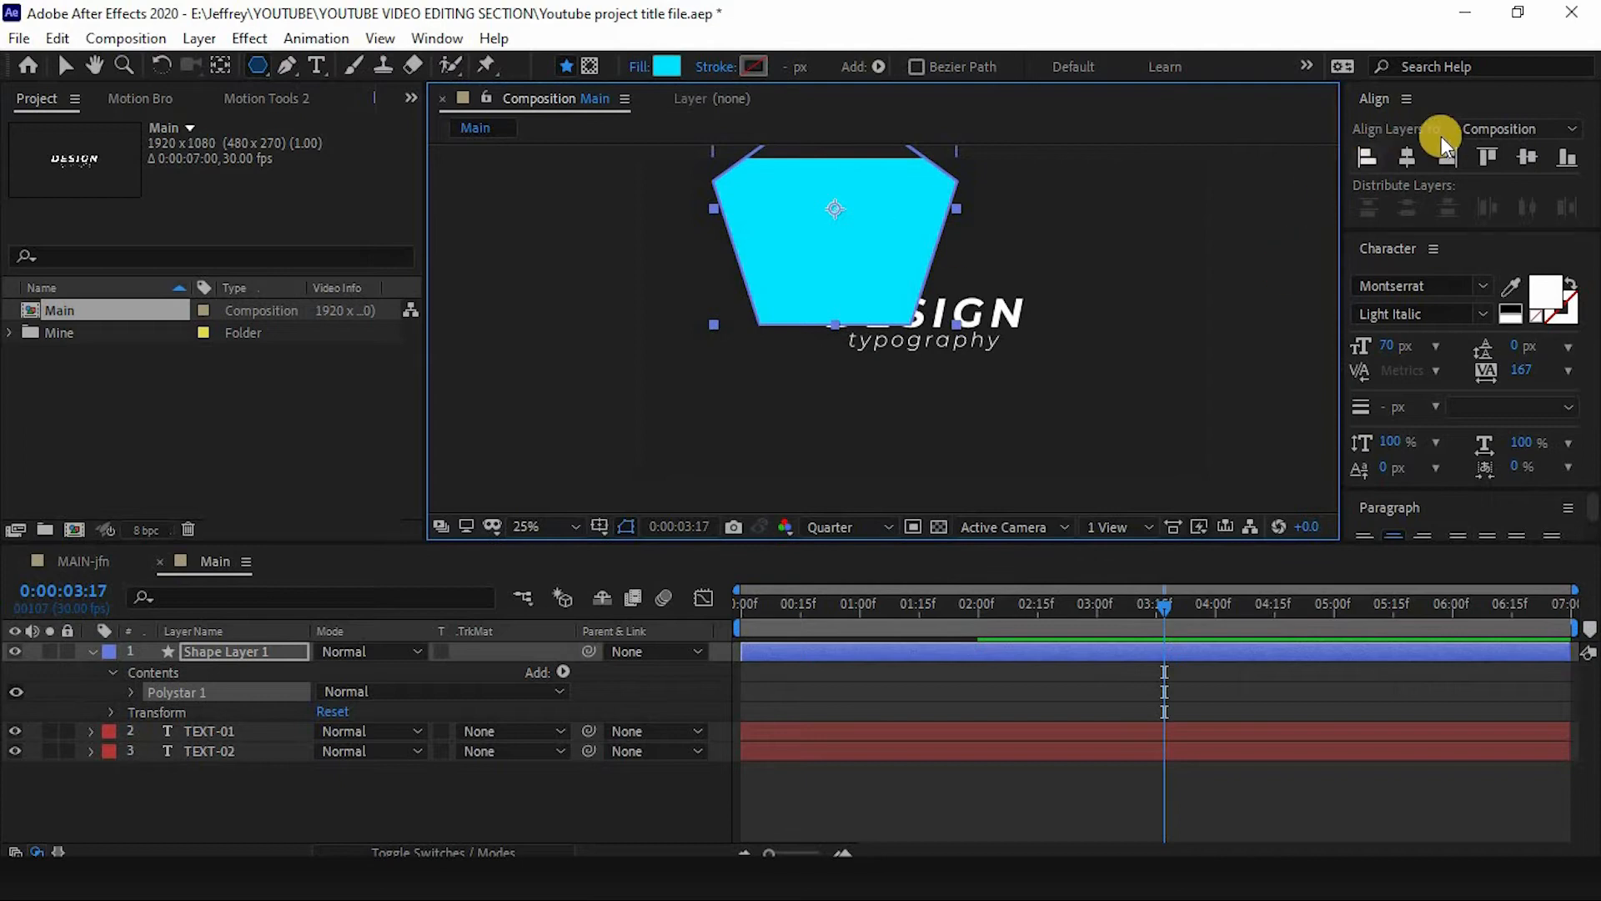
left_click(1407, 157)
left_click(1527, 157)
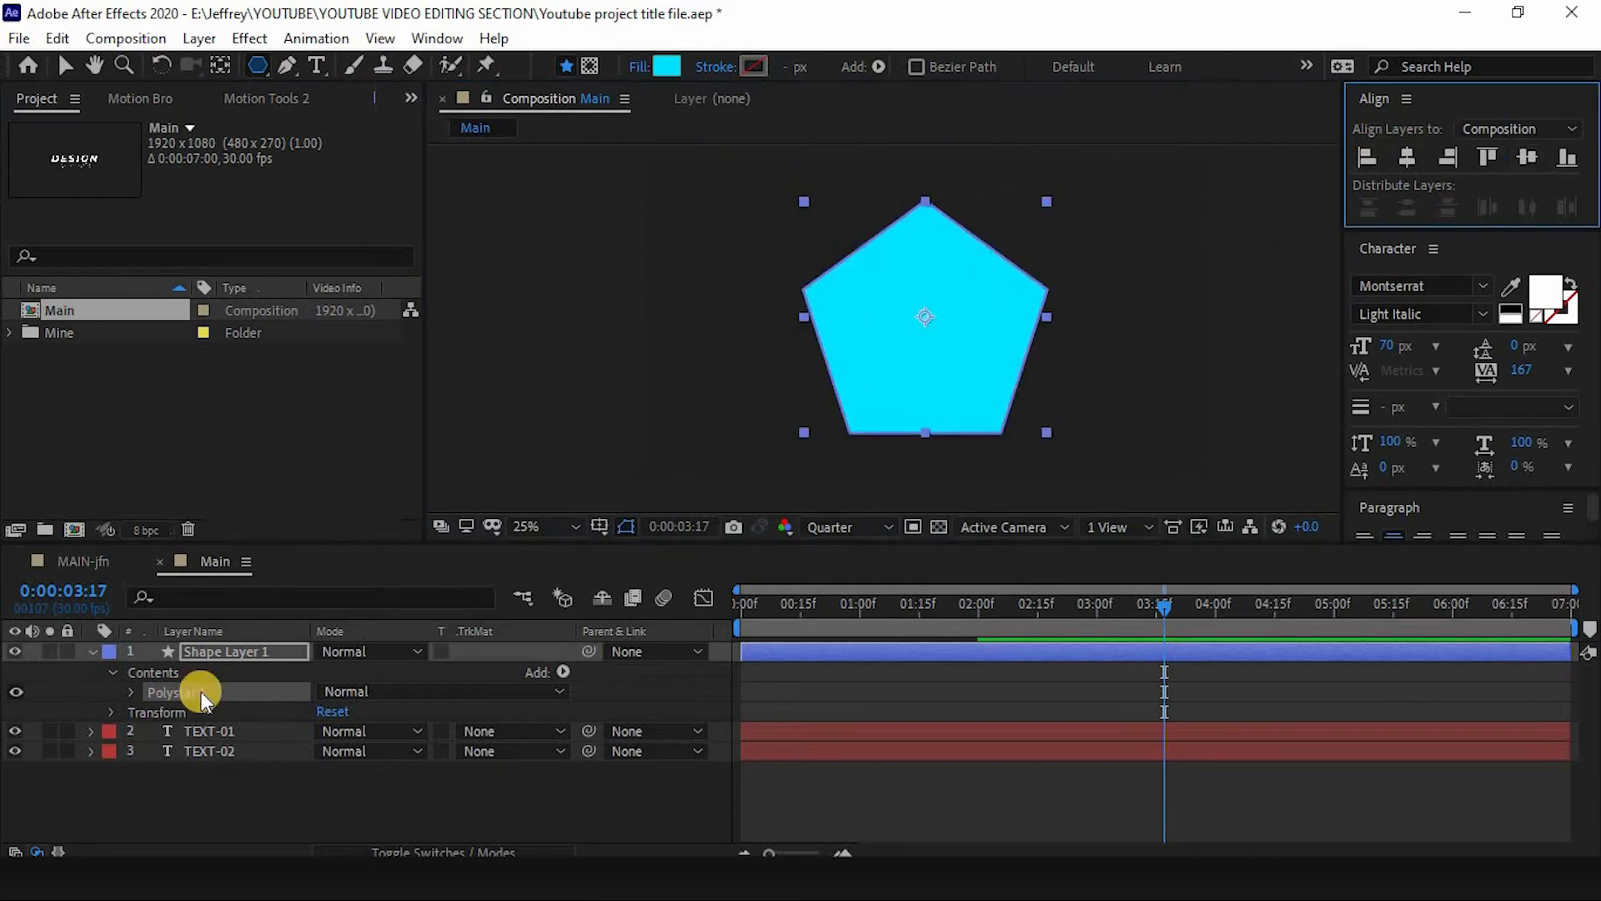
- Rename the shape layer as triangle
left_click(220, 647)
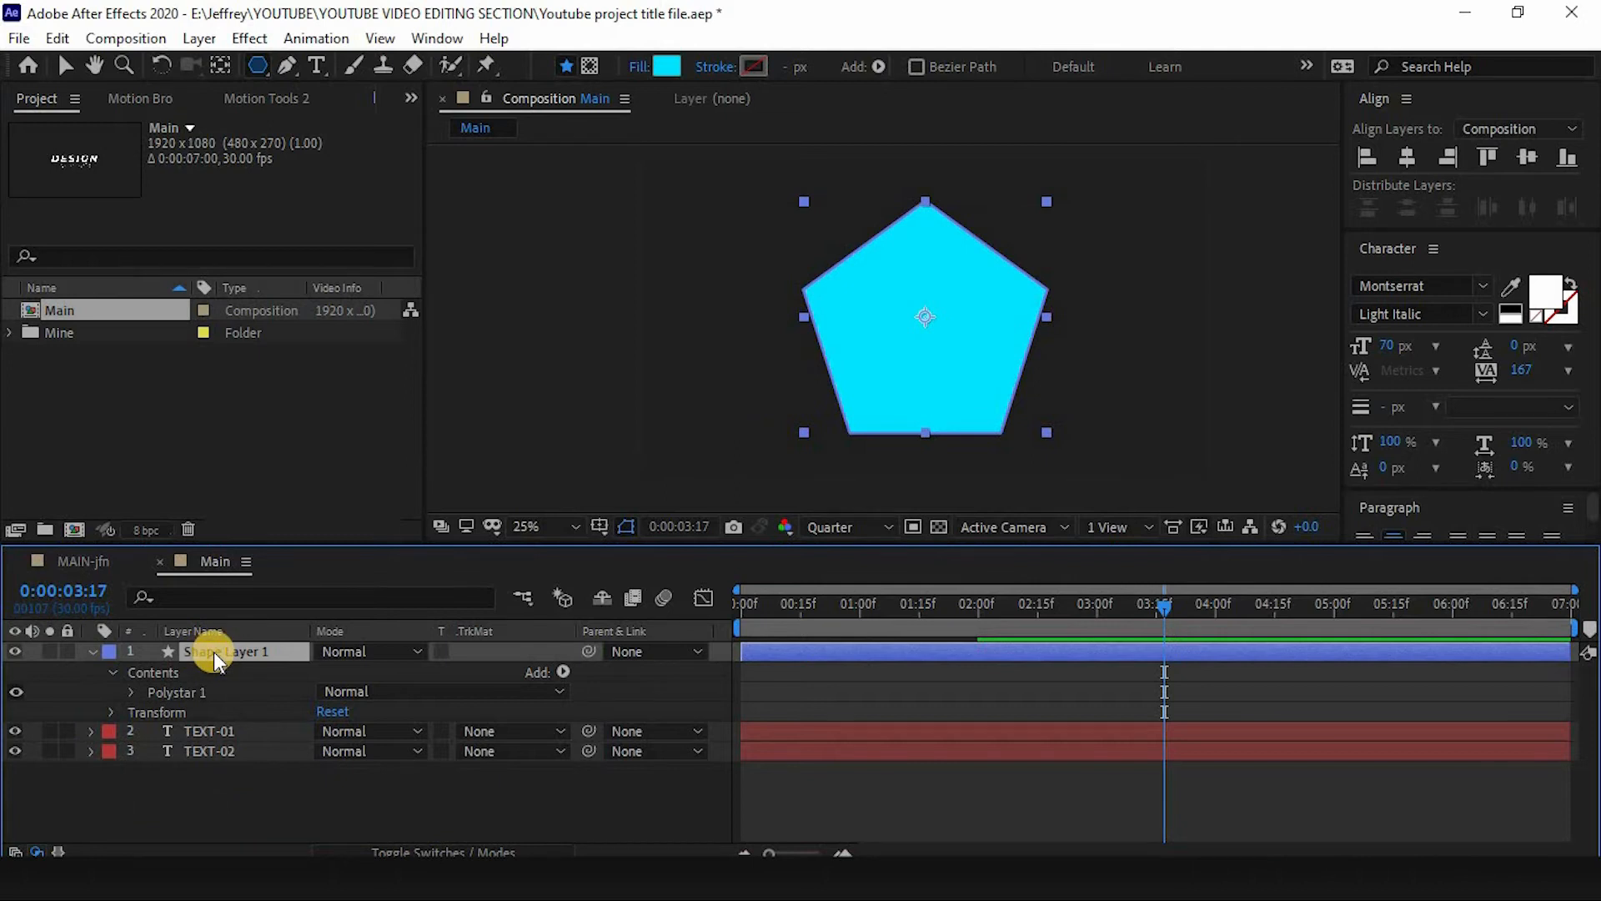
type("triangle")
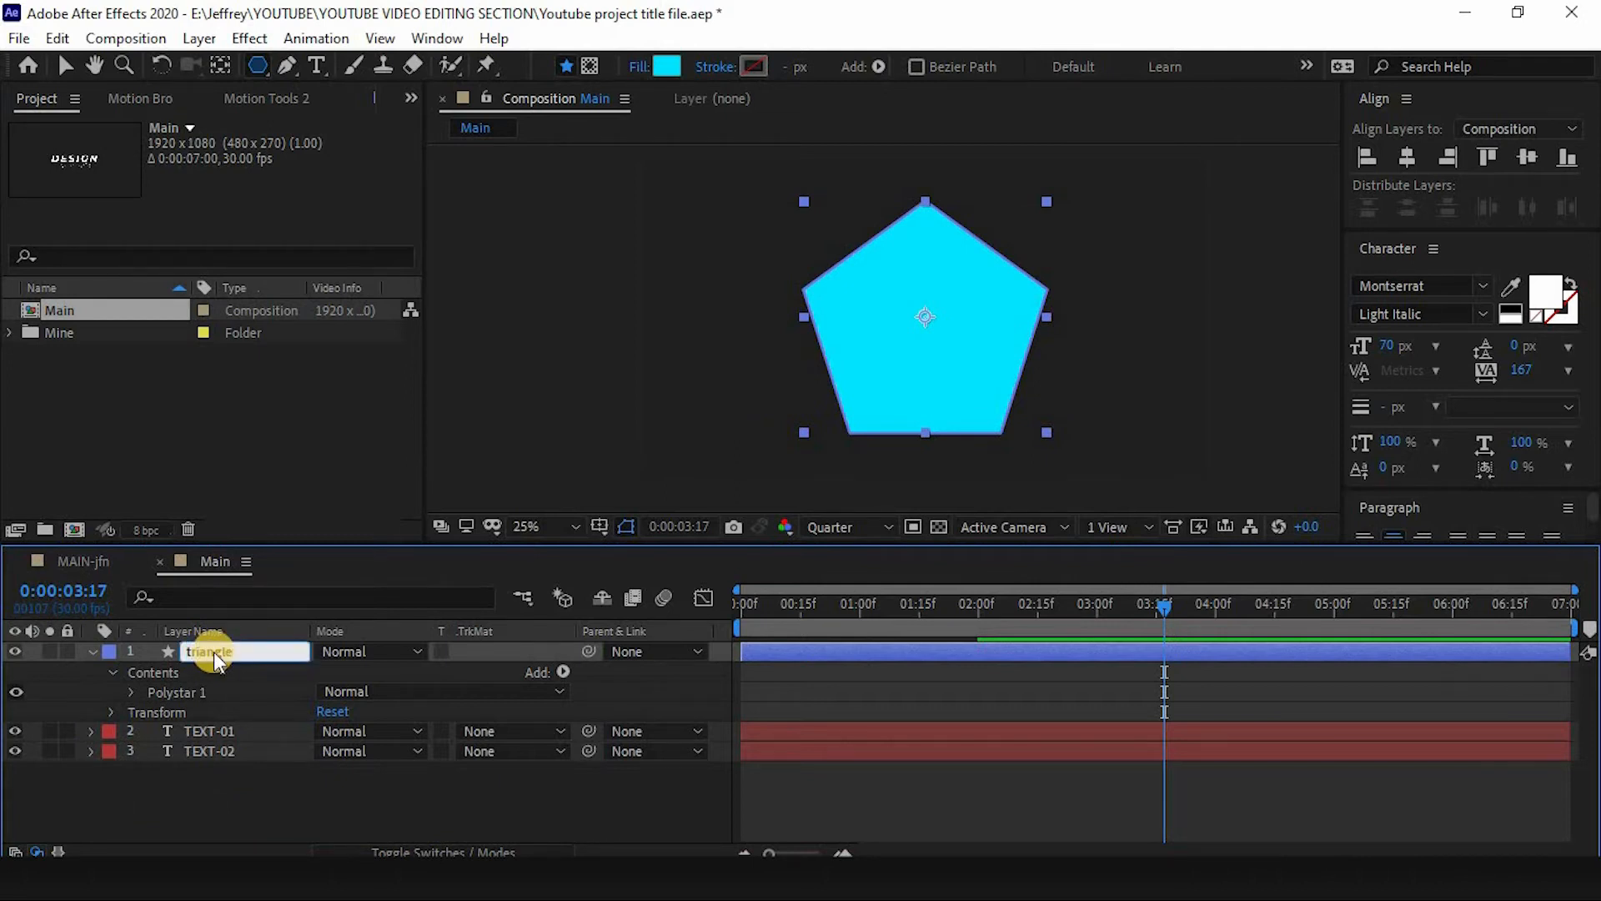
key("Return")
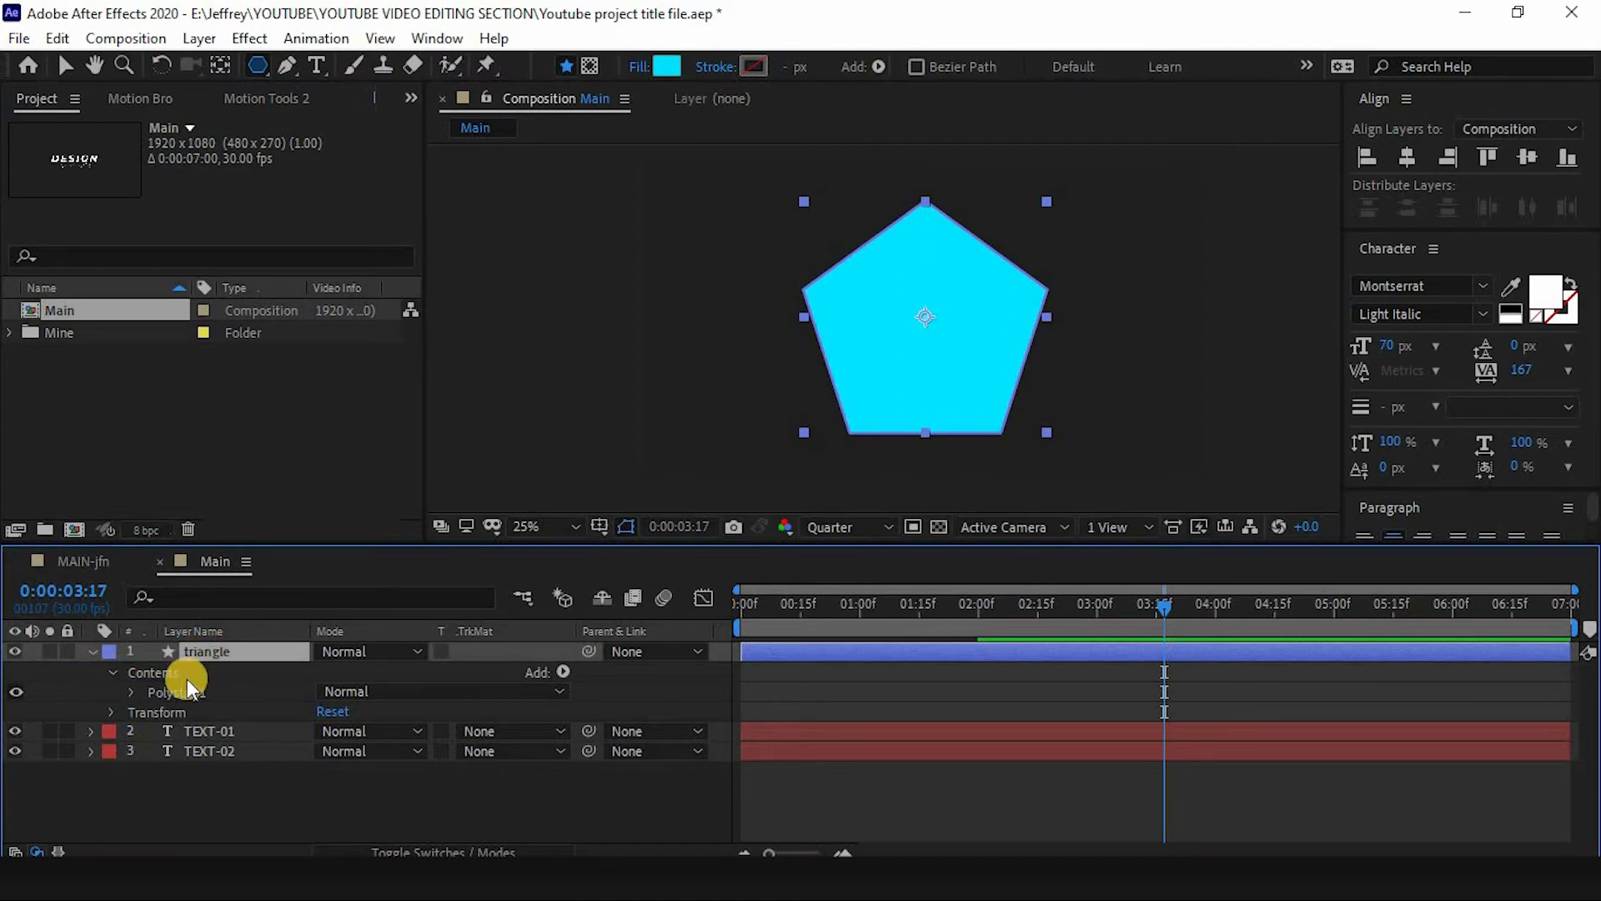
- Set the polygon's Points to 7
left_click(157, 697)
left_click(132, 694)
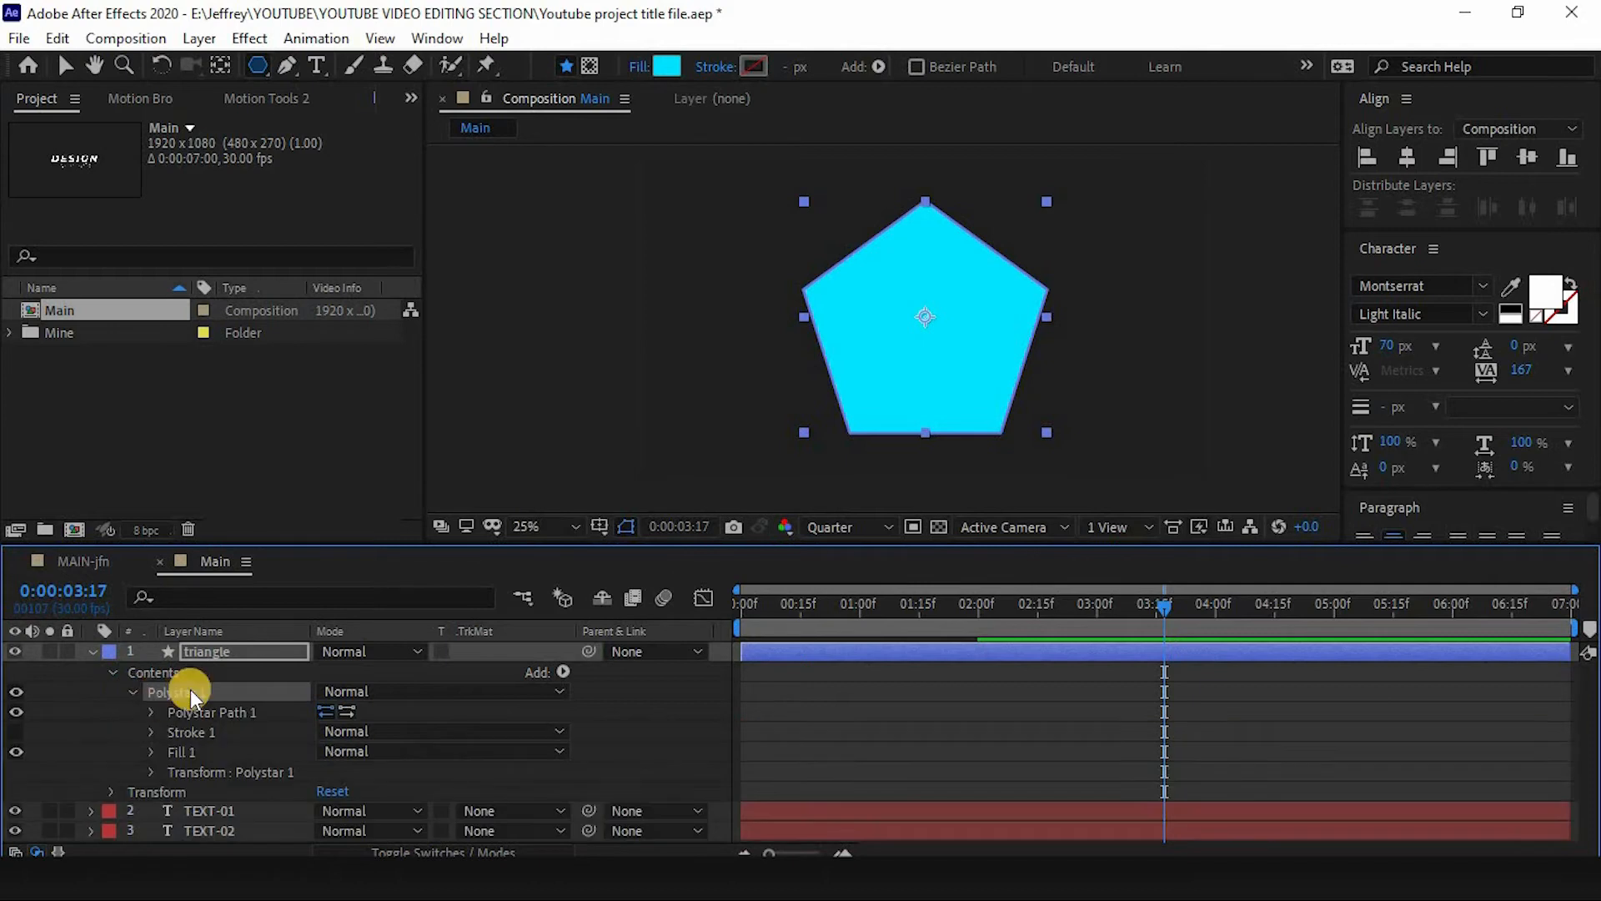
left_click(195, 713)
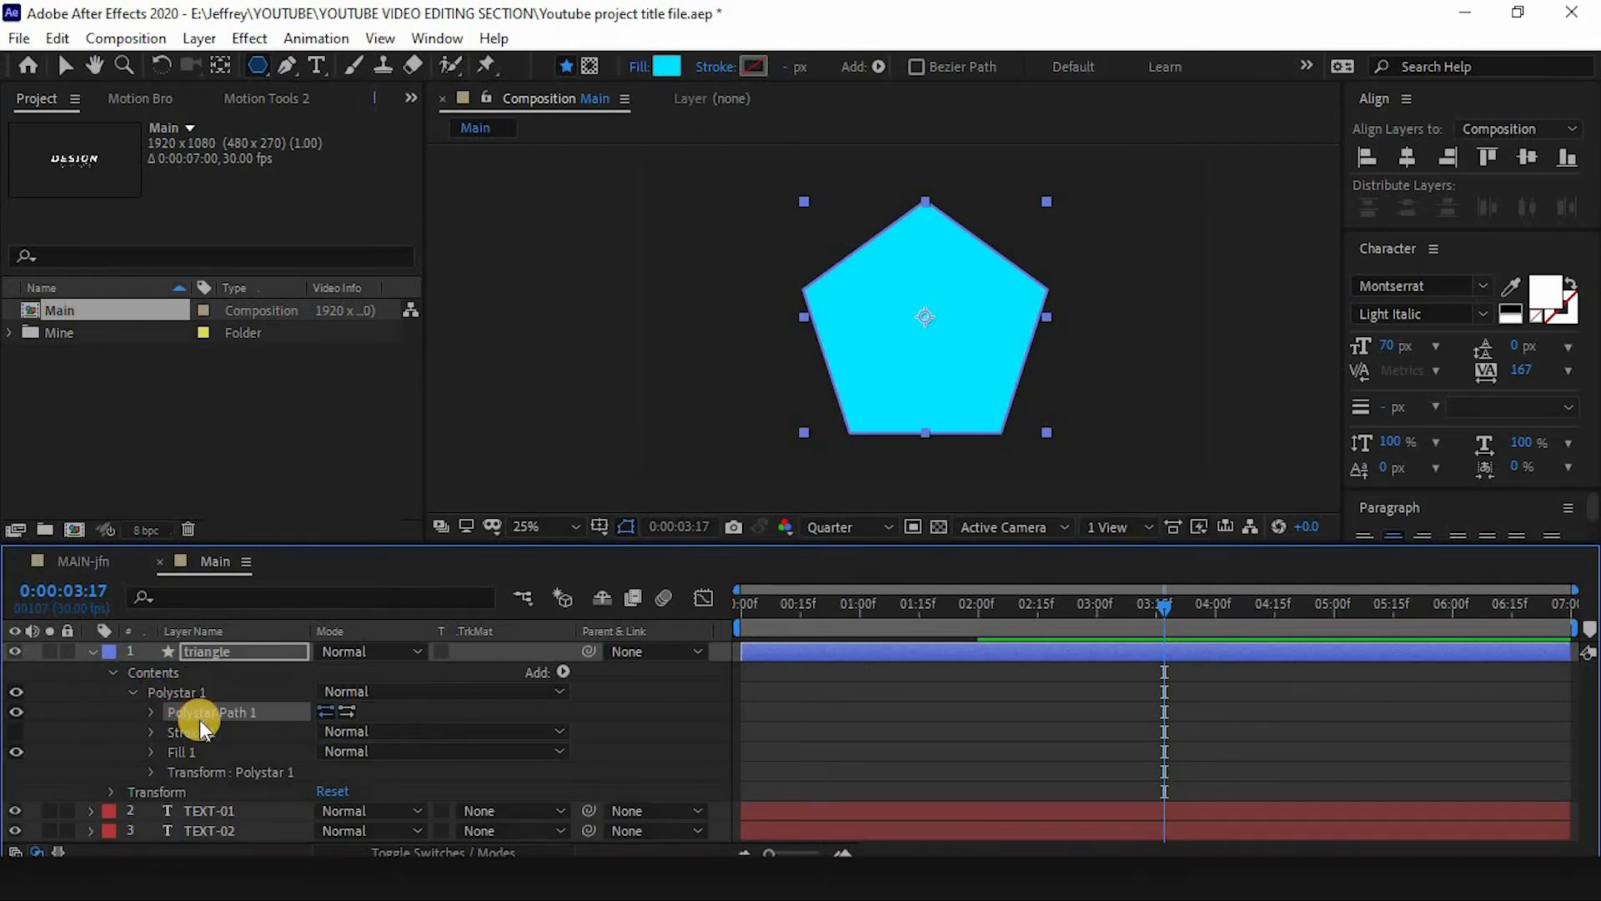
left_click(152, 713)
left_click(258, 753)
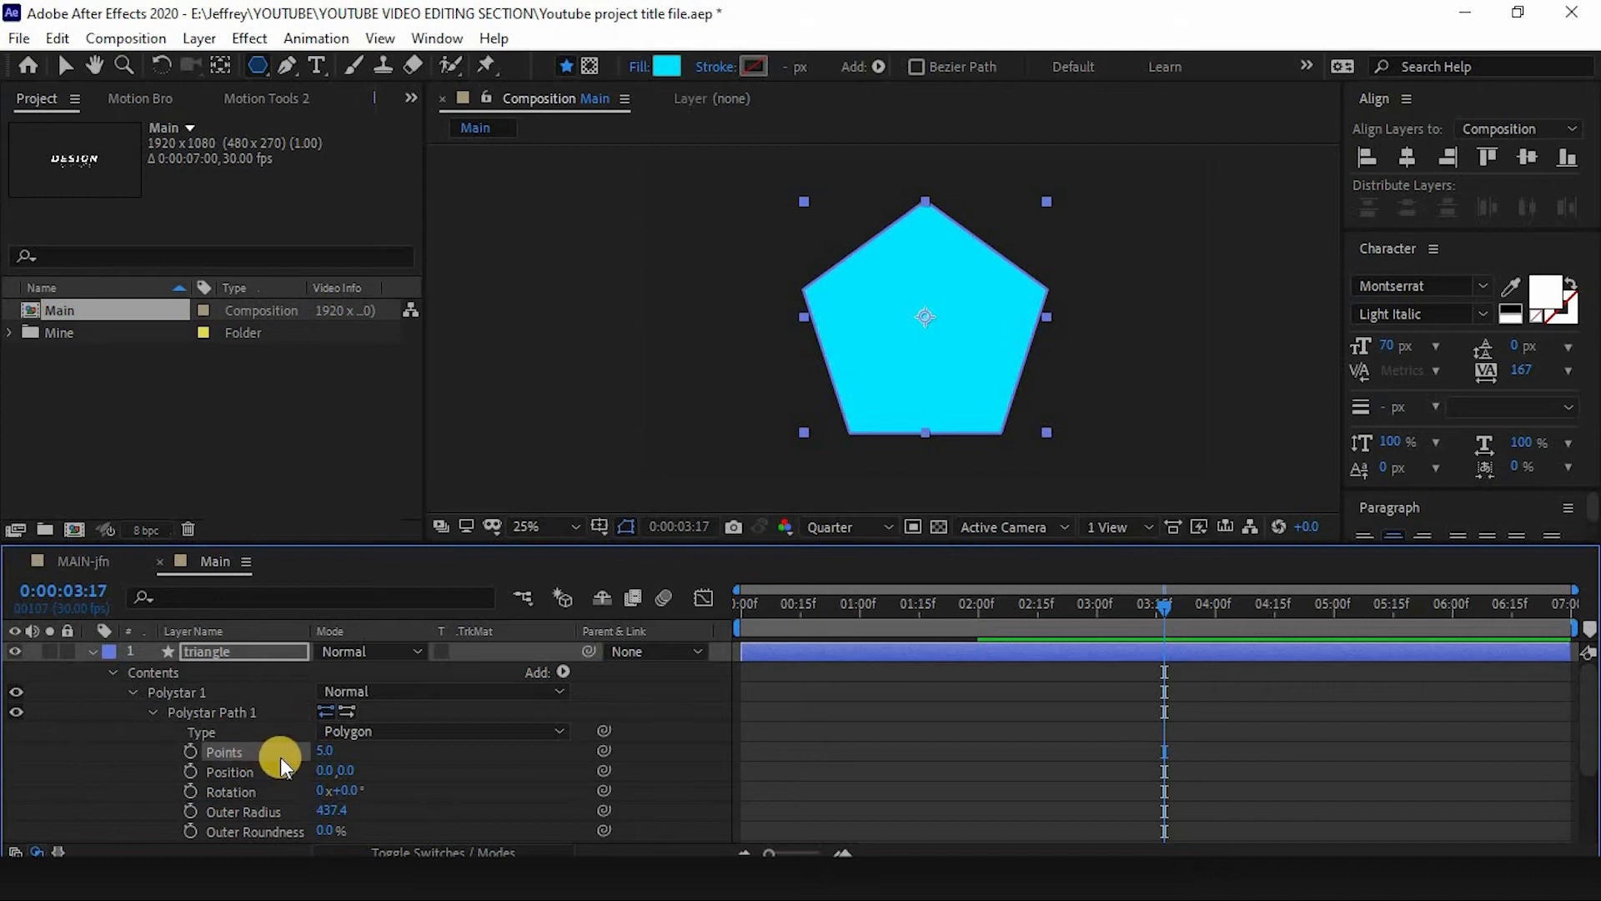
left_click(325, 752)
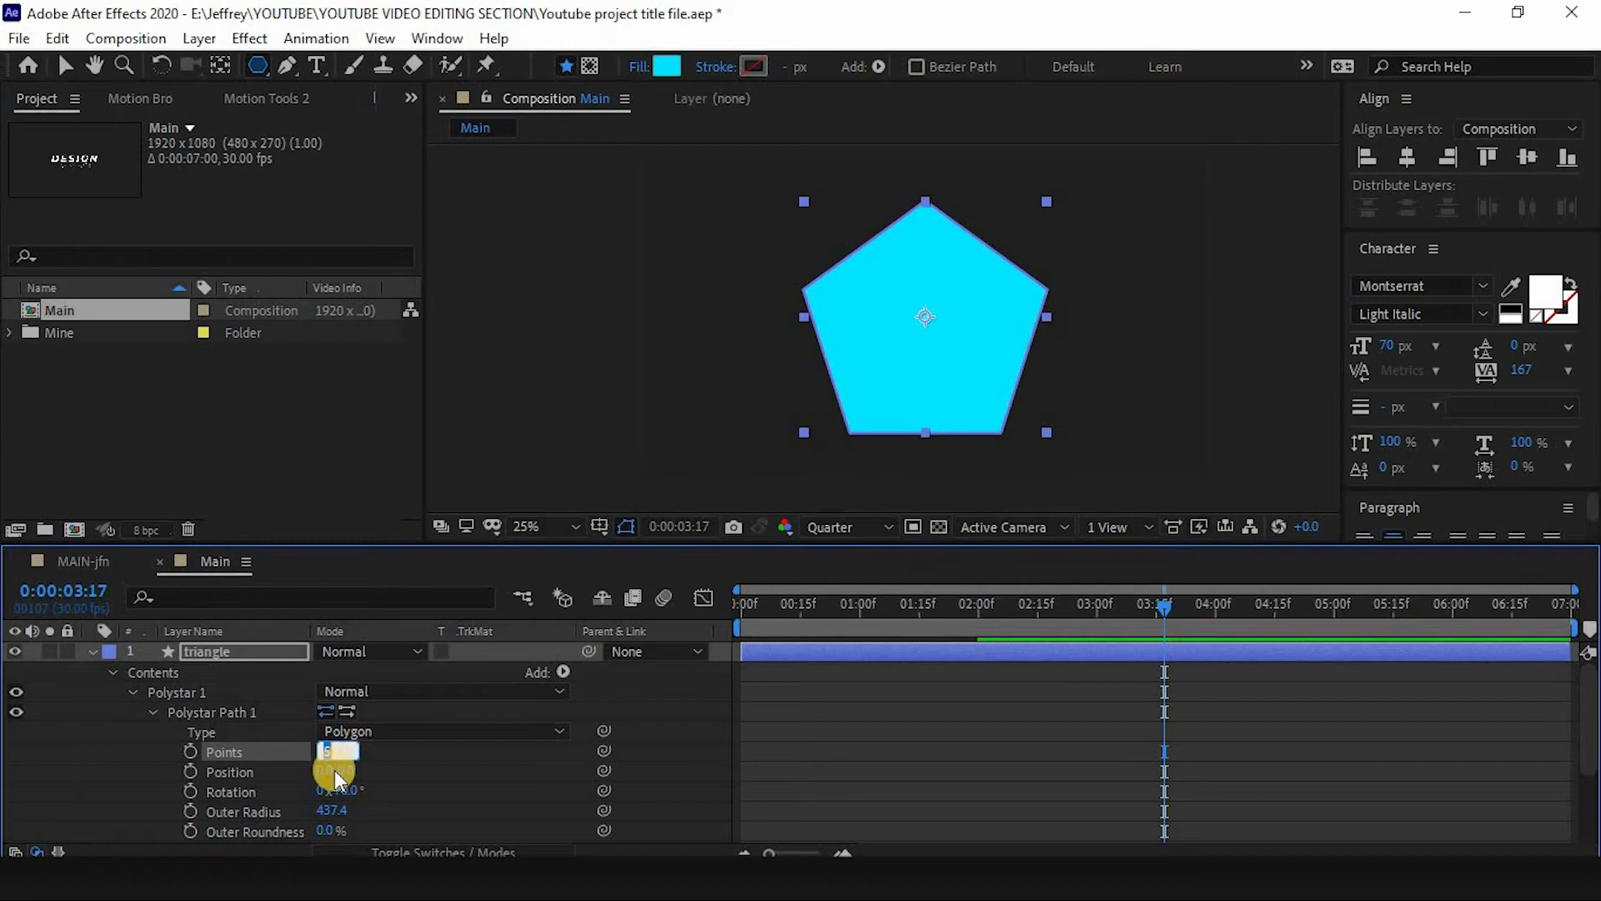
type("7")
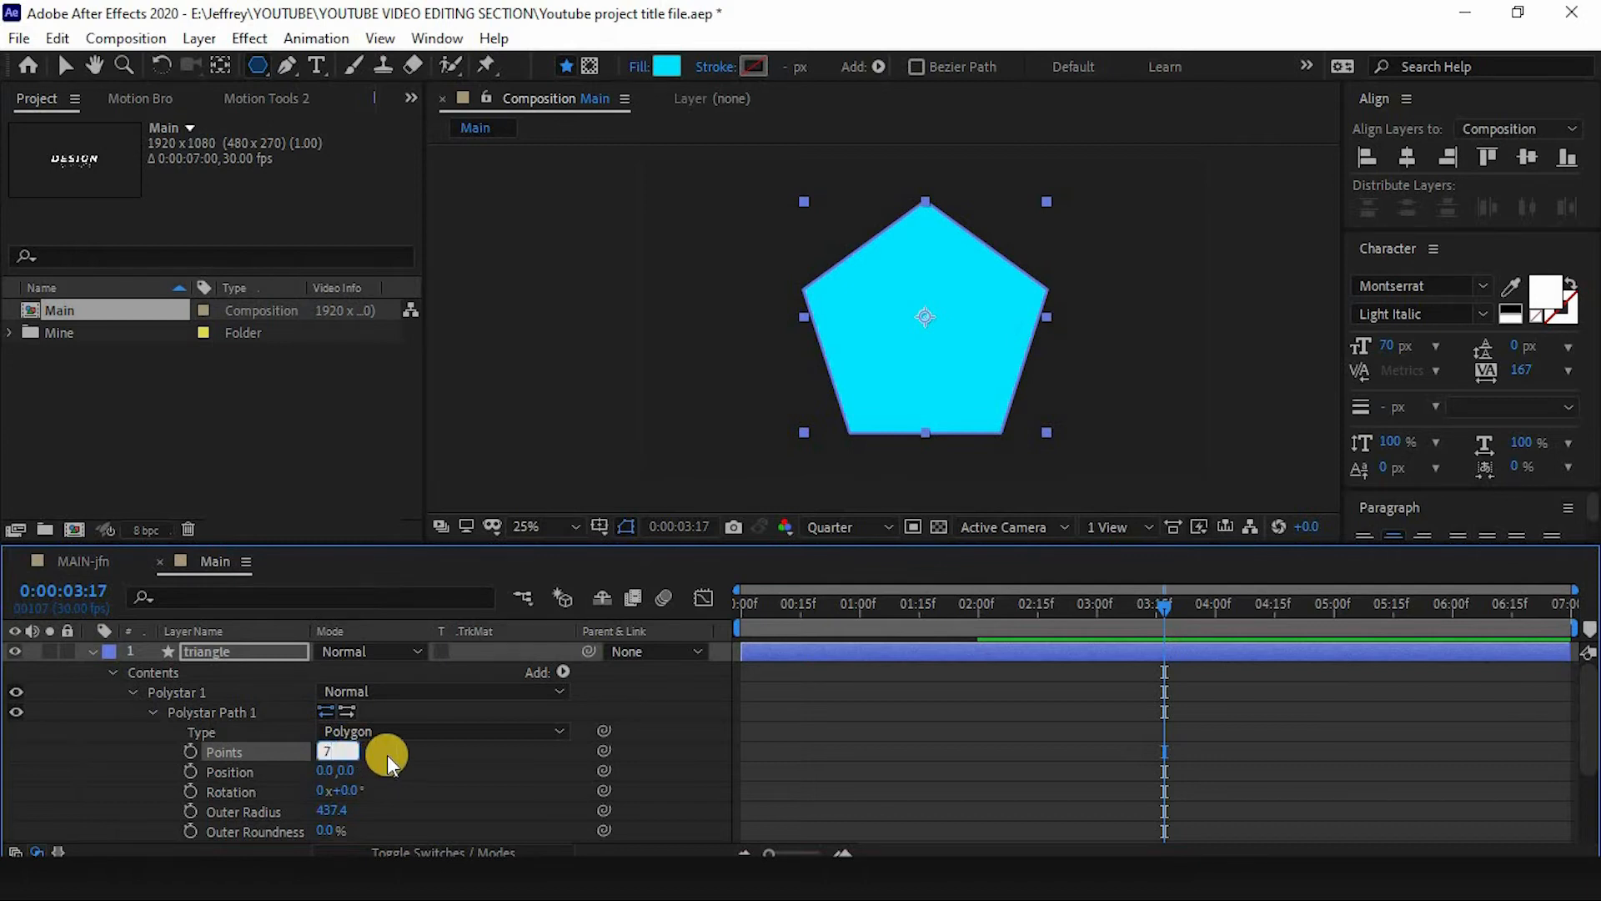
key("Return")
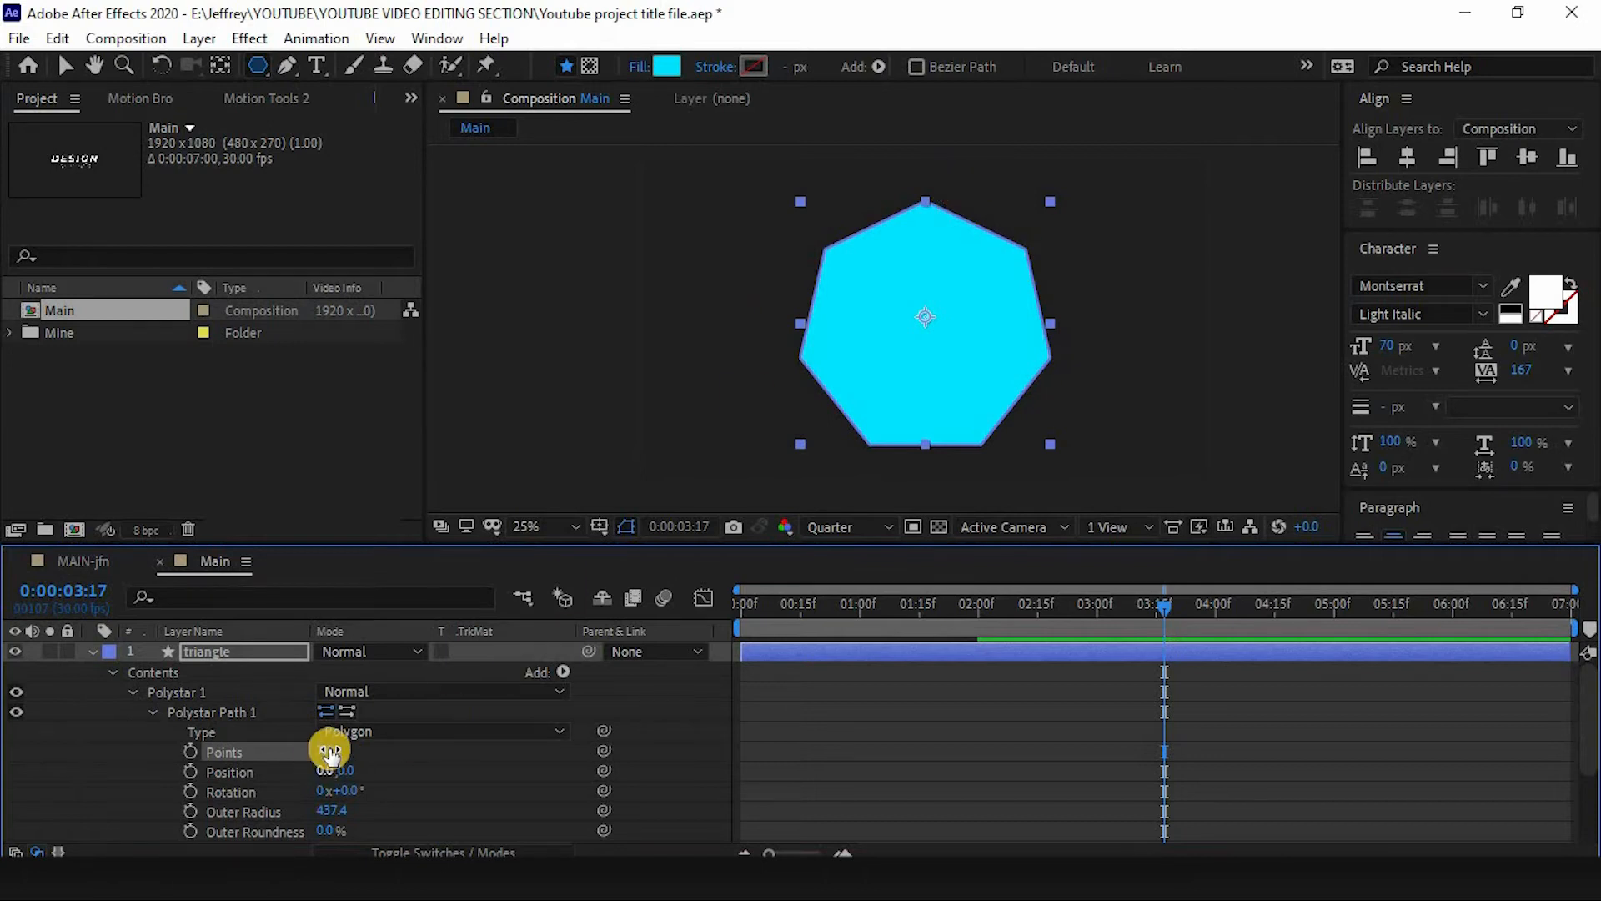
- Set the polygon's Points to 3 to form a triangle
left_click(330, 752)
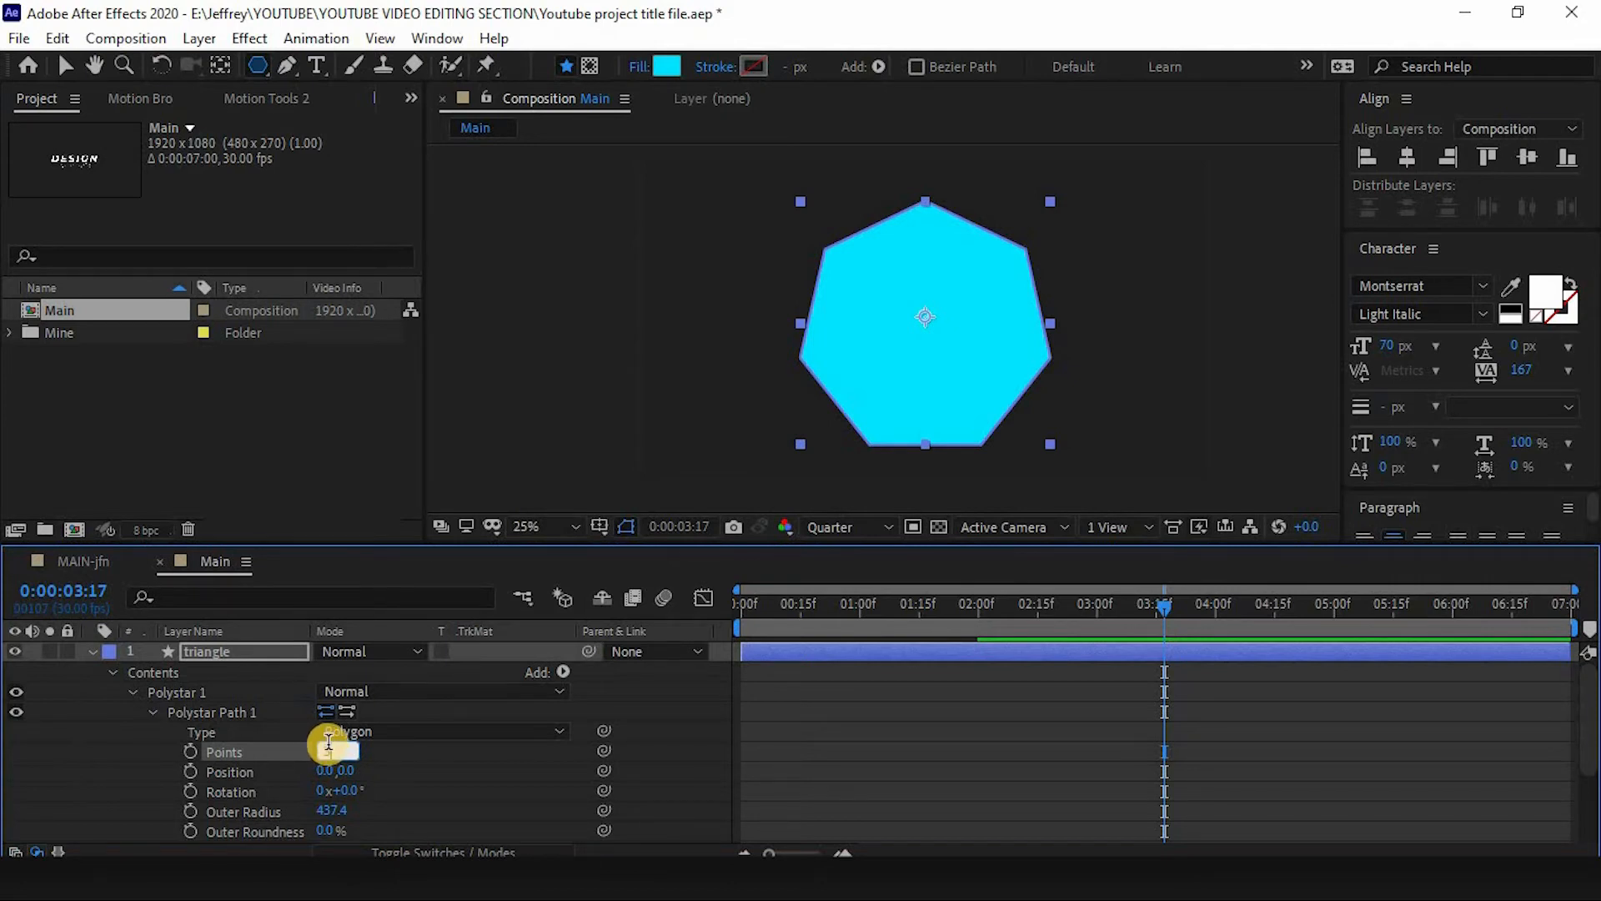
type("3")
key("Return")
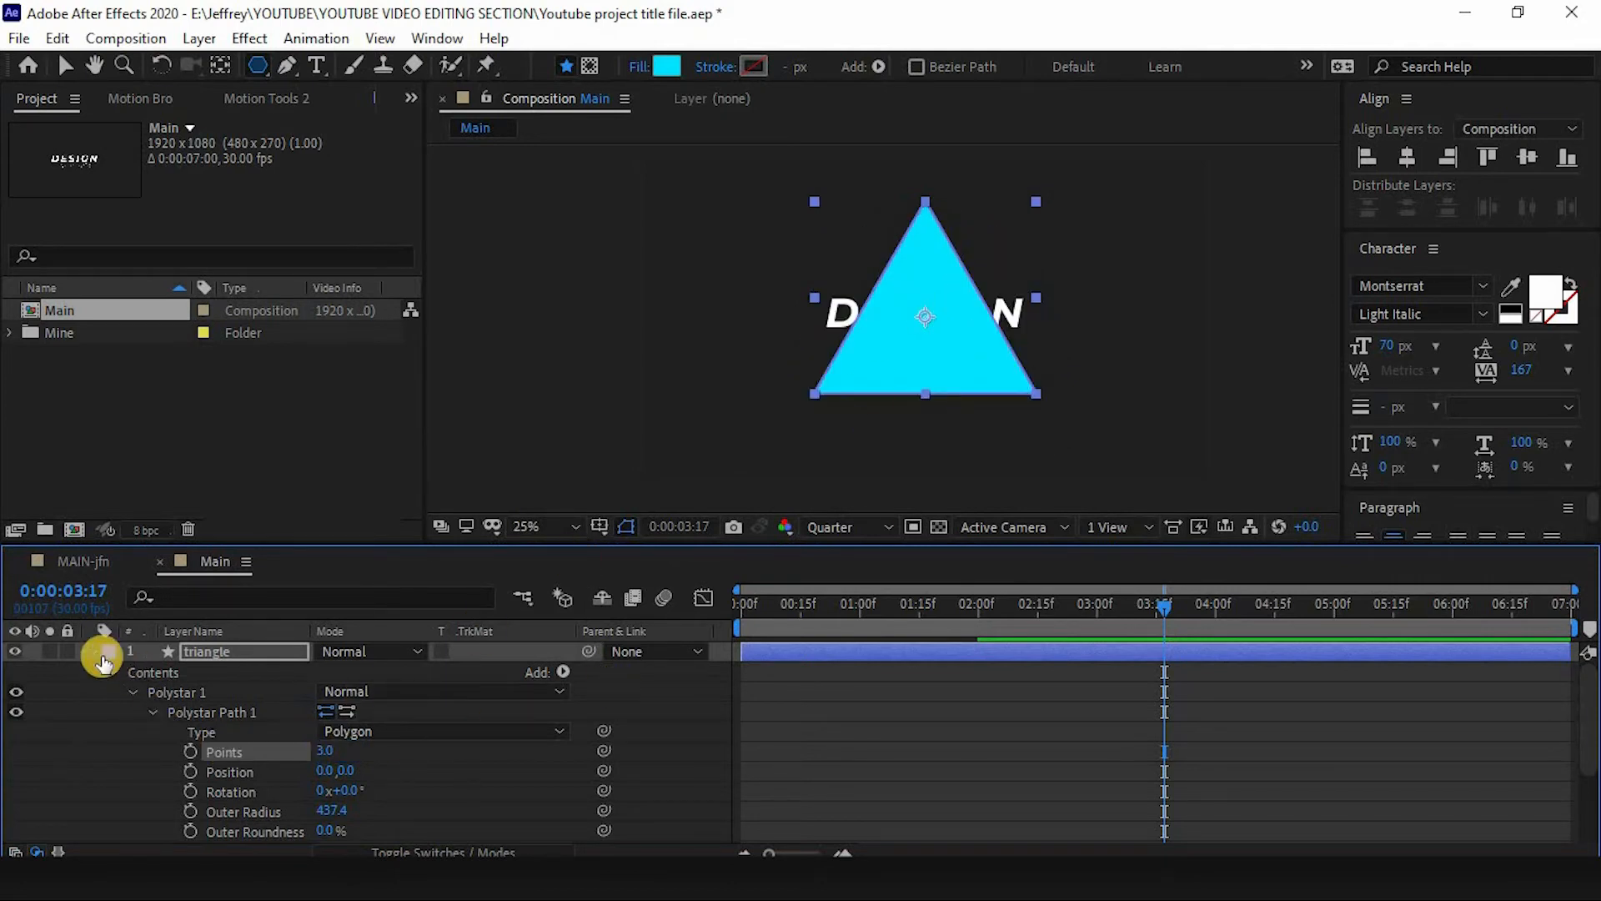
- Give the triangle shape a solid-color stroke
left_click(97, 653)
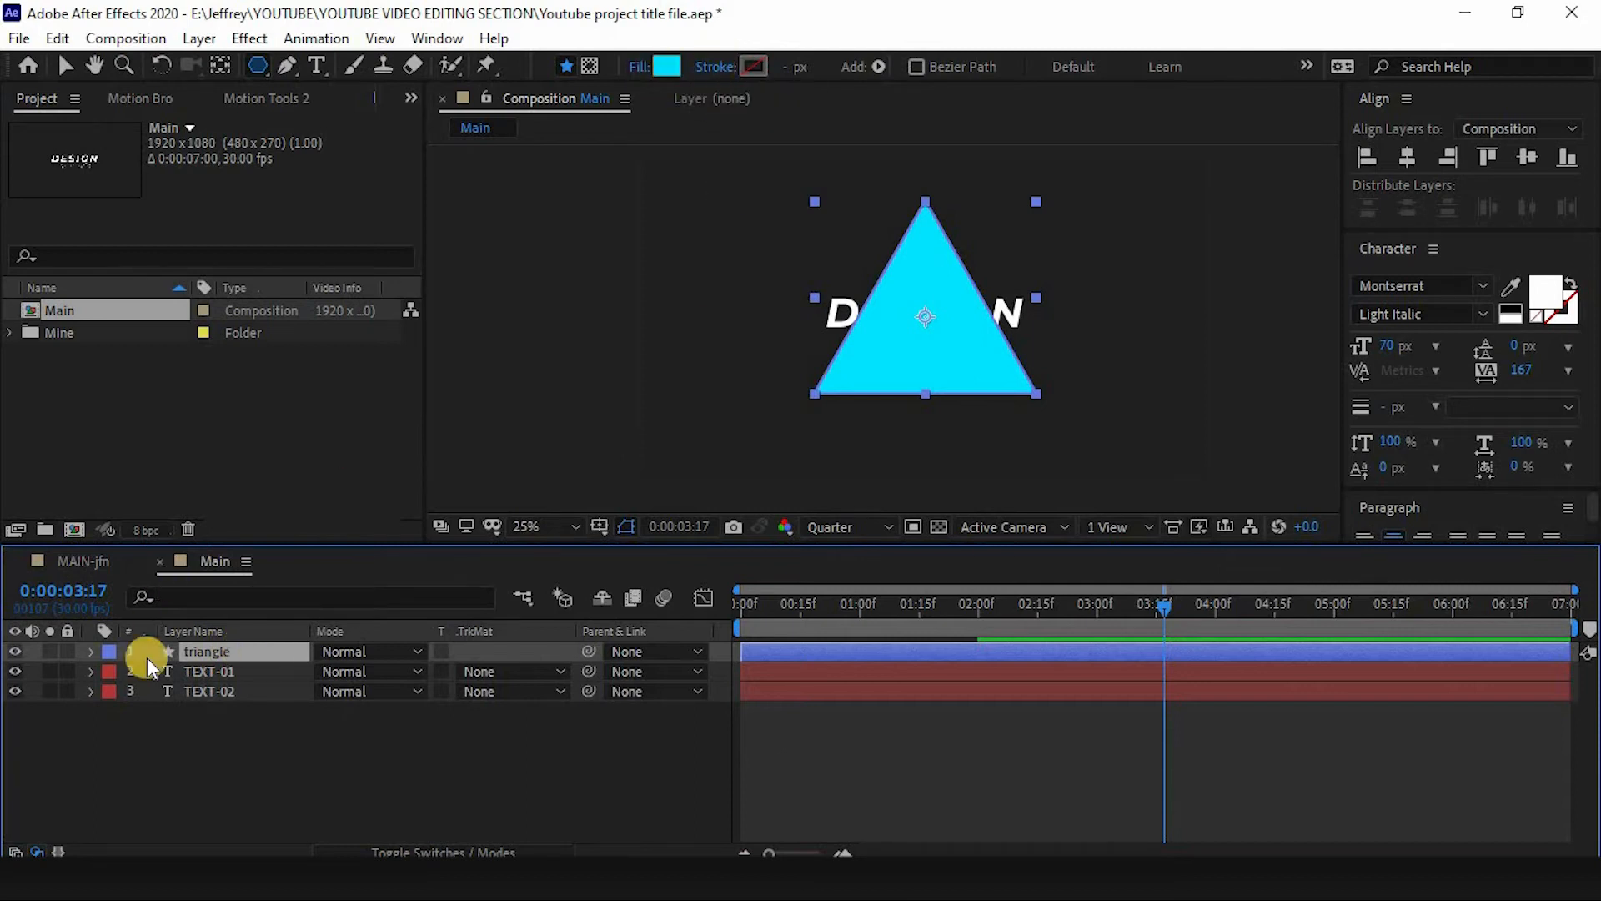
left_click(702, 67)
left_click(711, 379)
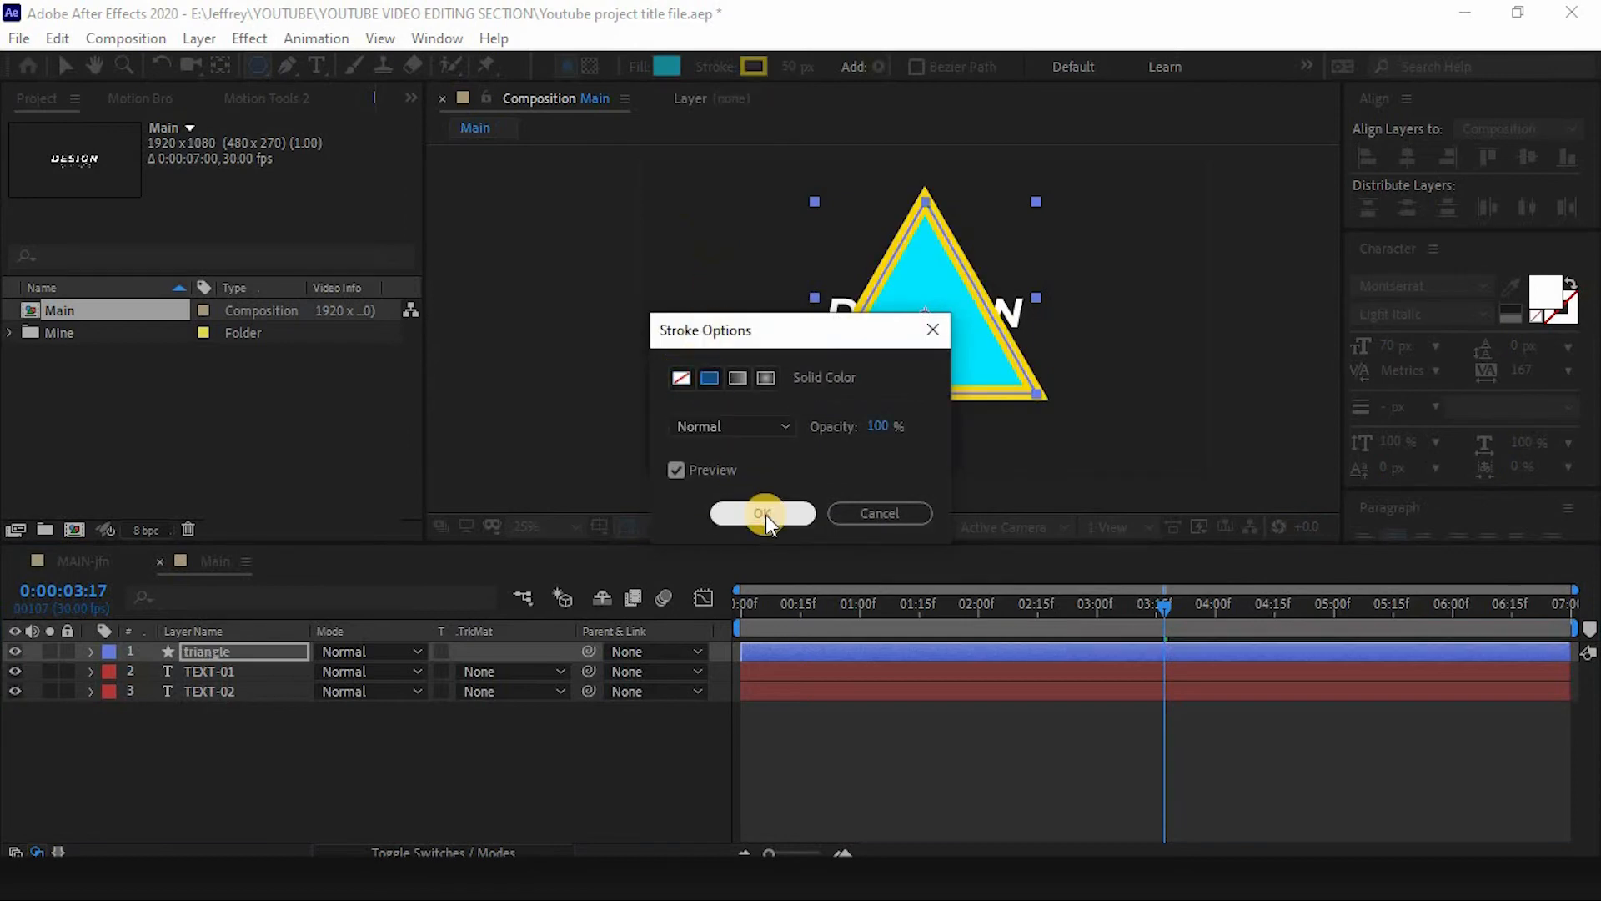
left_click(762, 512)
- Set the triangle's fill to none and its stroke color to FFD800
left_click(638, 67)
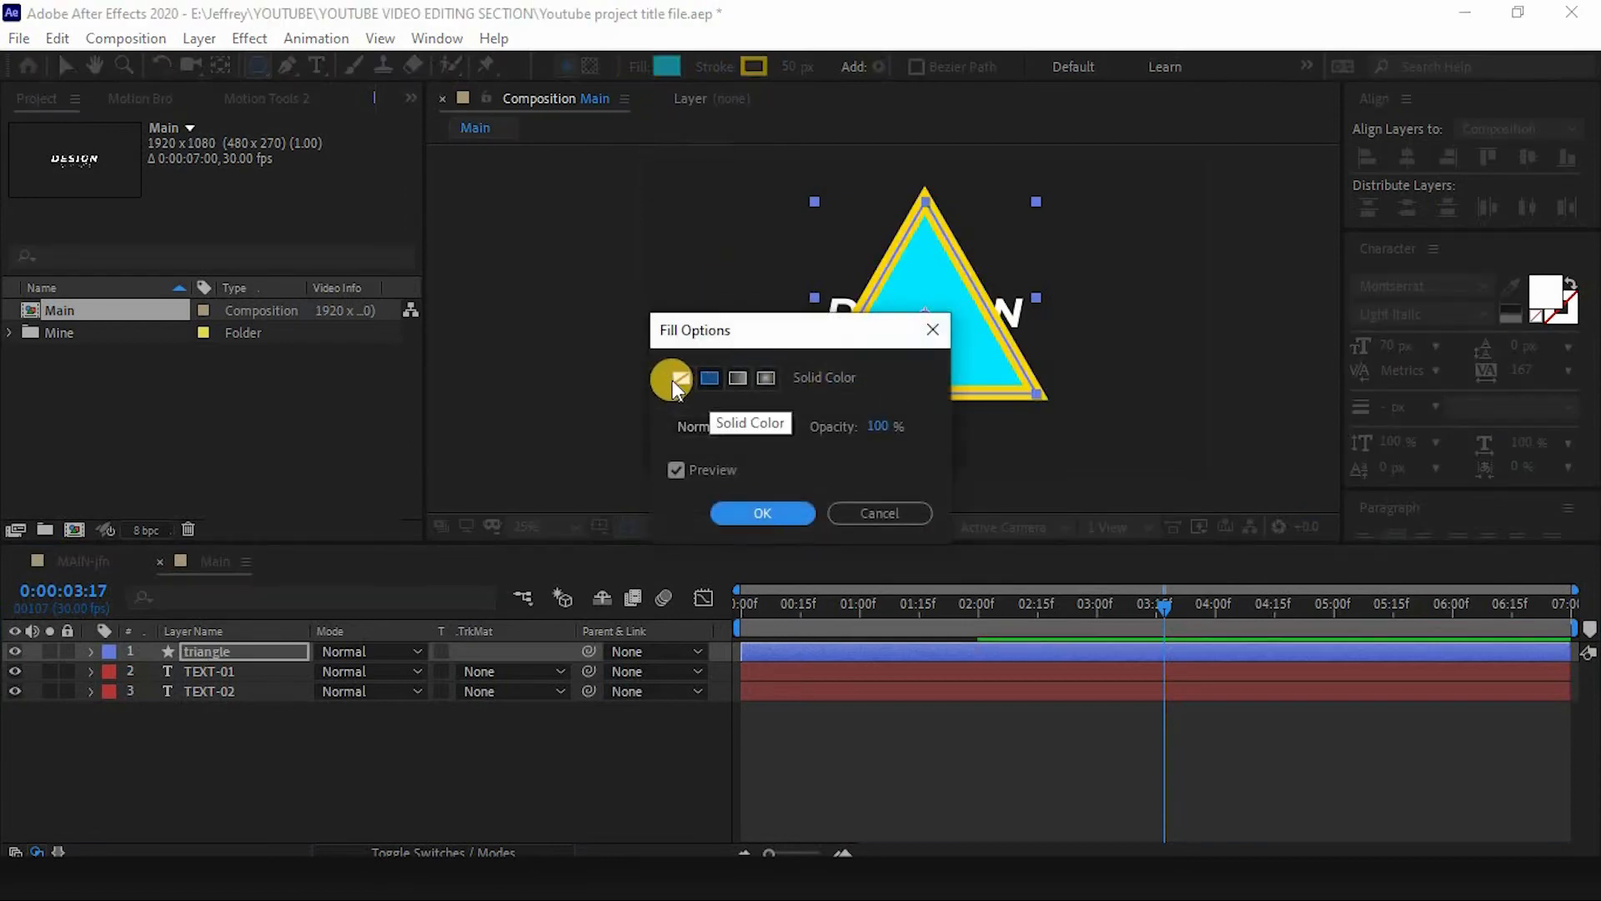
left_click(677, 377)
left_click(757, 505)
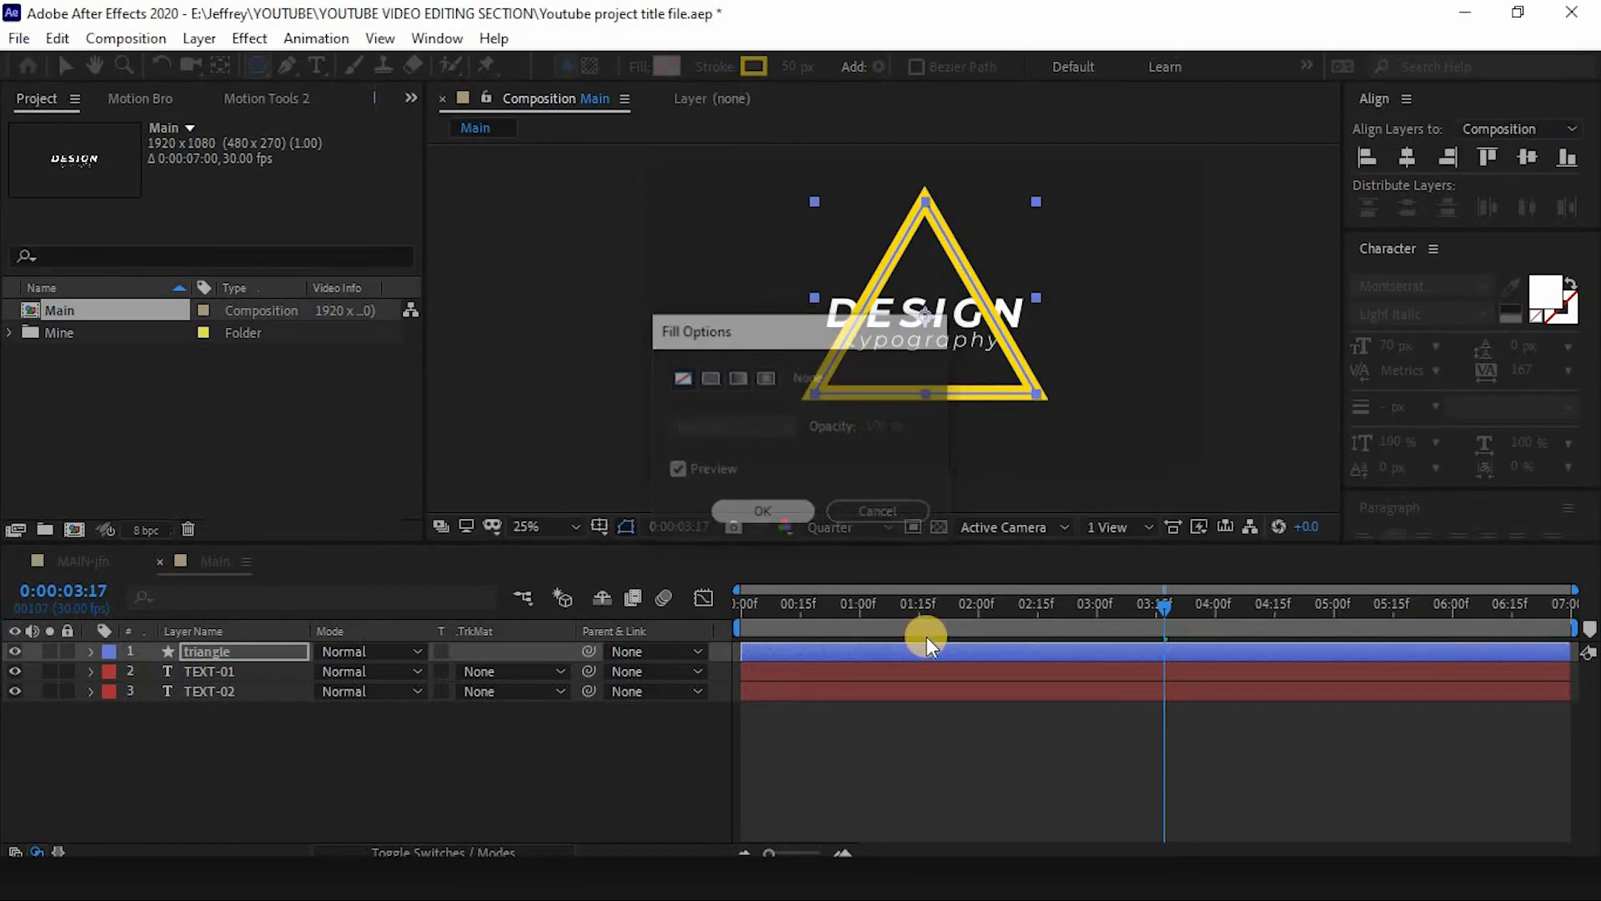
left_click(754, 65)
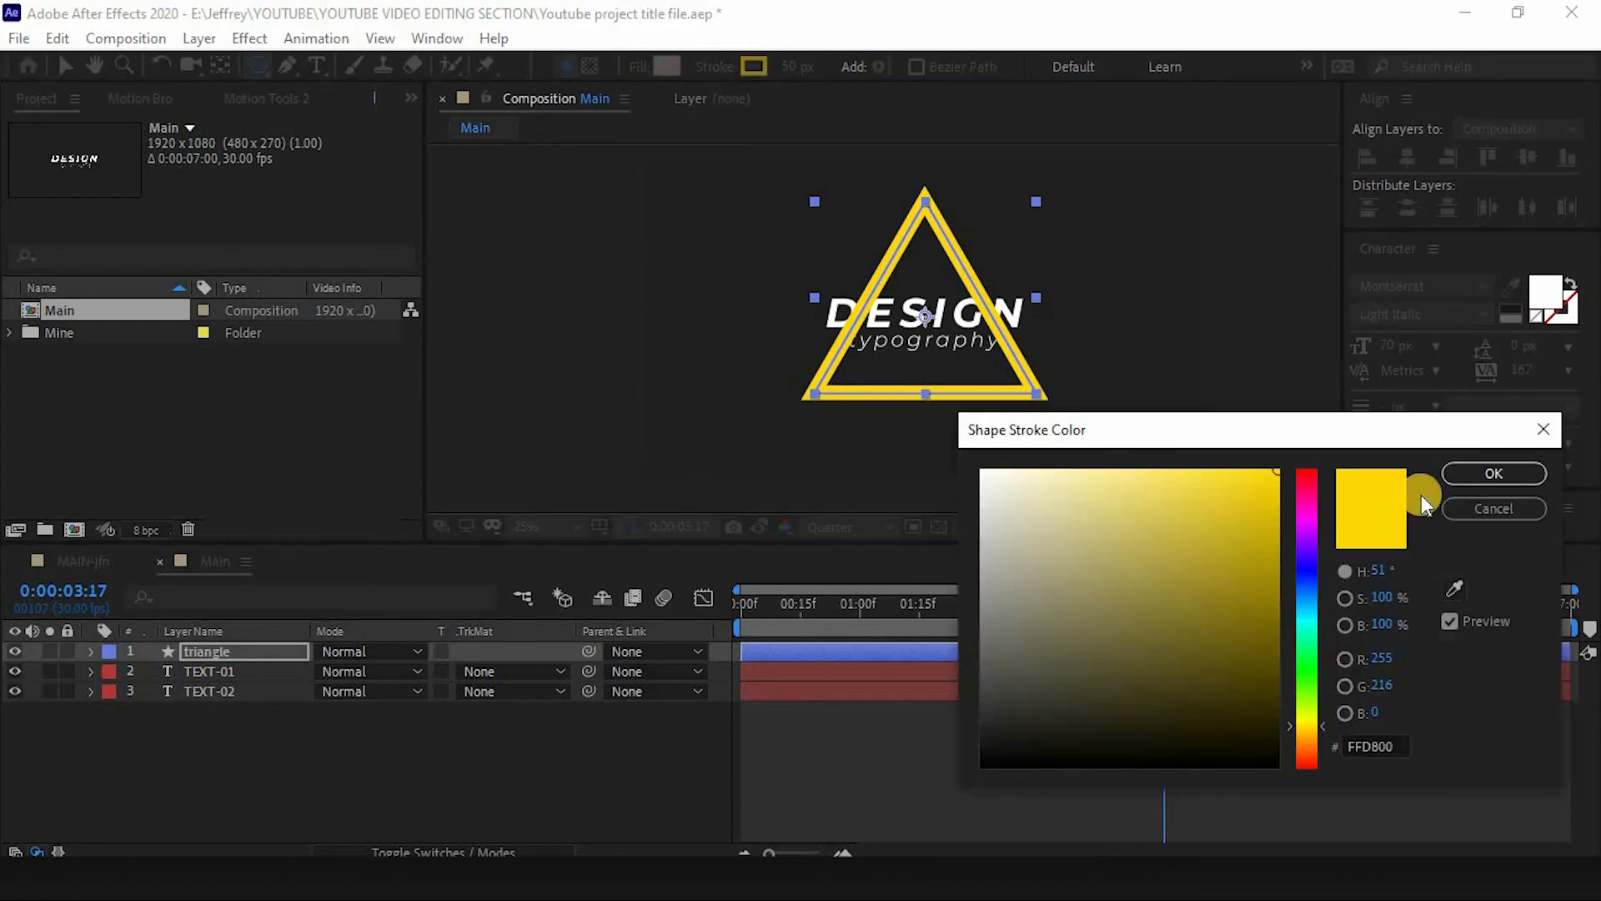
left_click(1502, 469)
- Move the triangle layer beneath the TEXT-01 and TEXT-02 layers
left_click(404, 704)
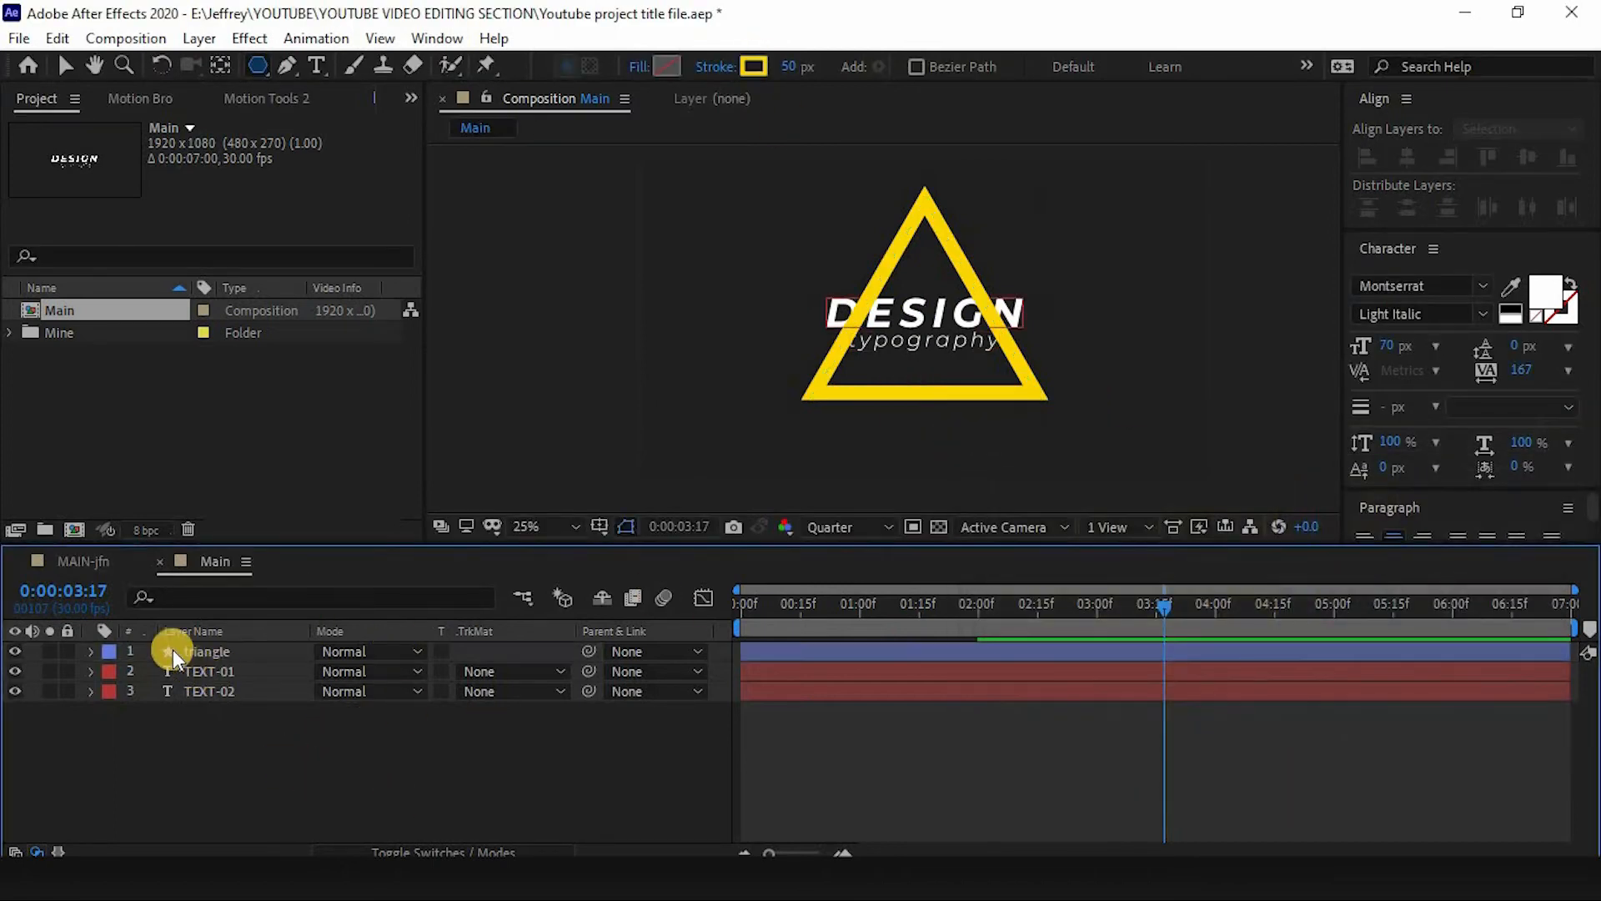
left_click_drag(173, 649, 217, 732)
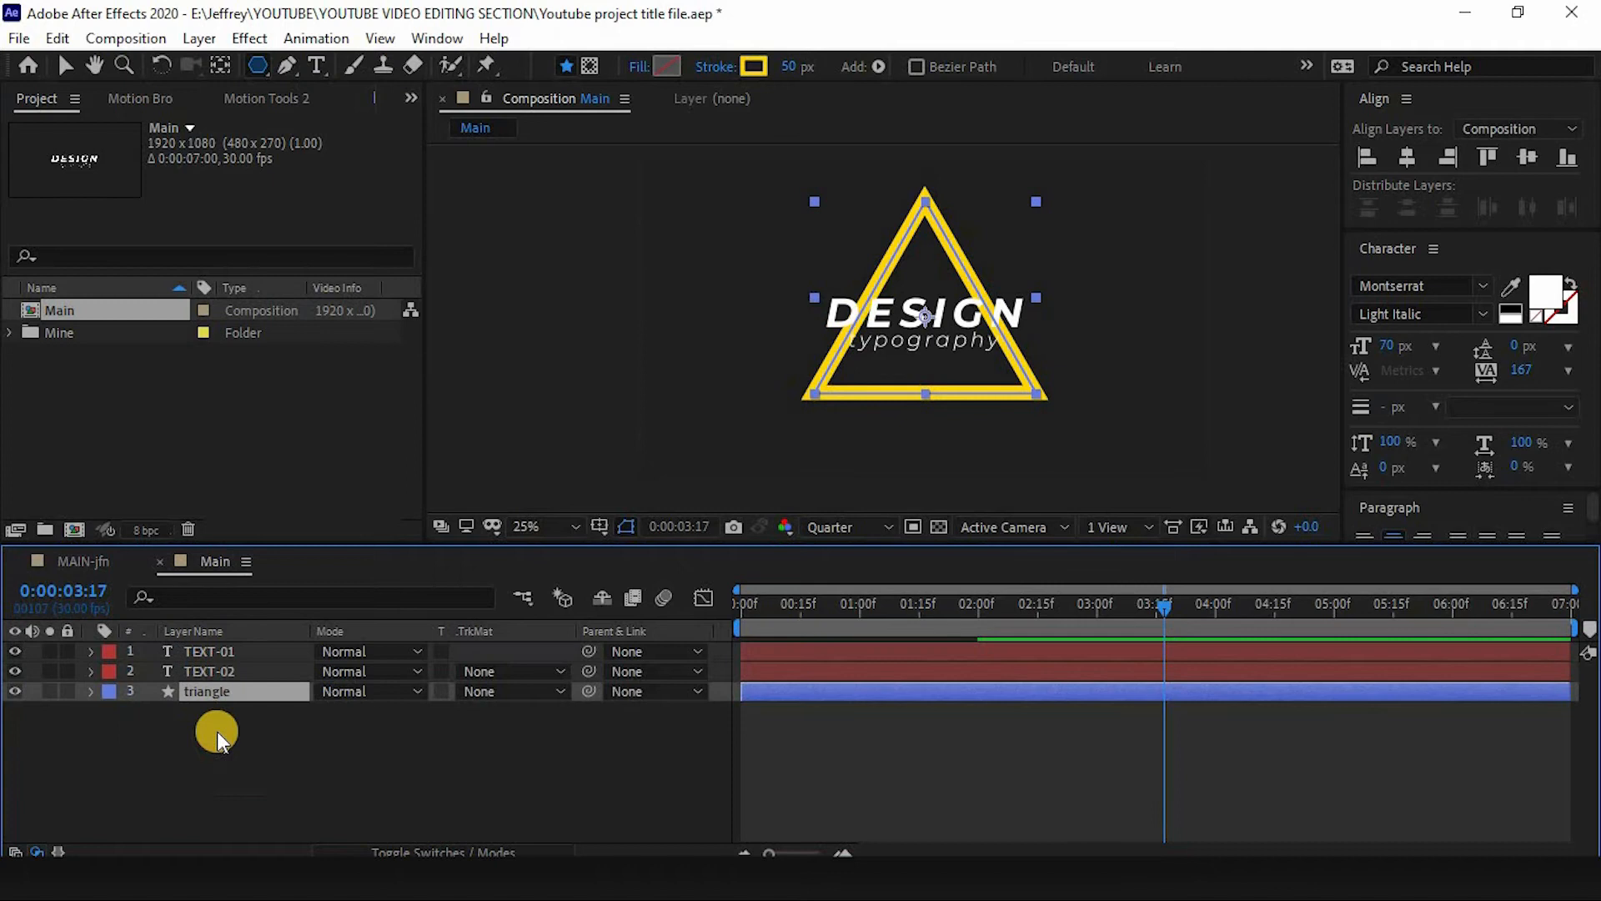
left_click(375, 794)
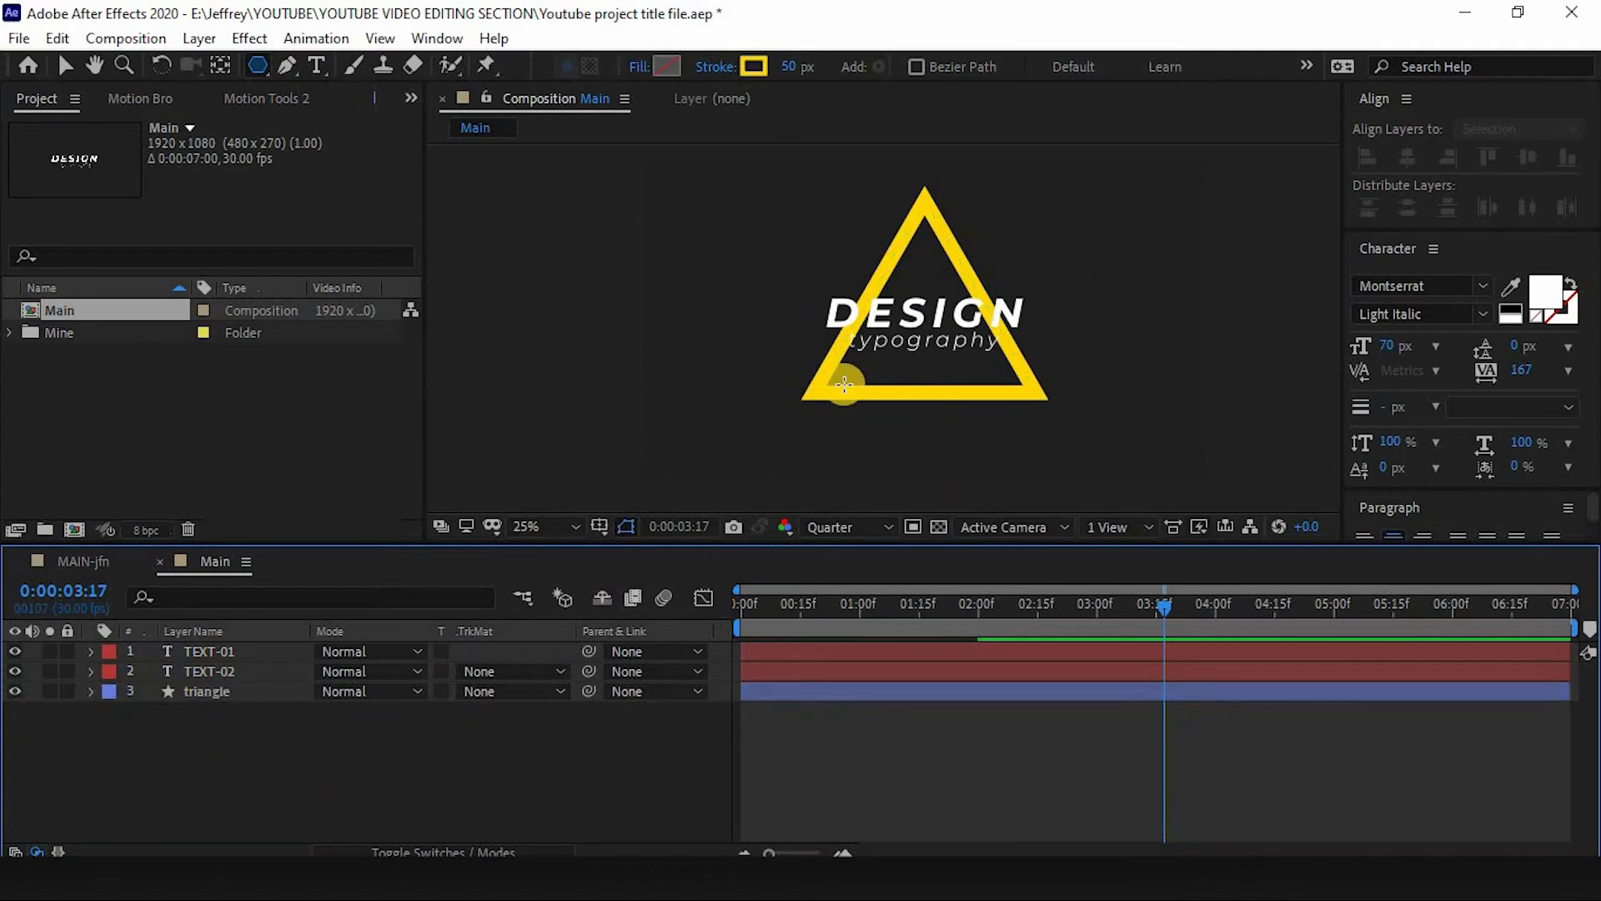
left_click_drag(877, 619, 739, 612)
left_click(172, 692)
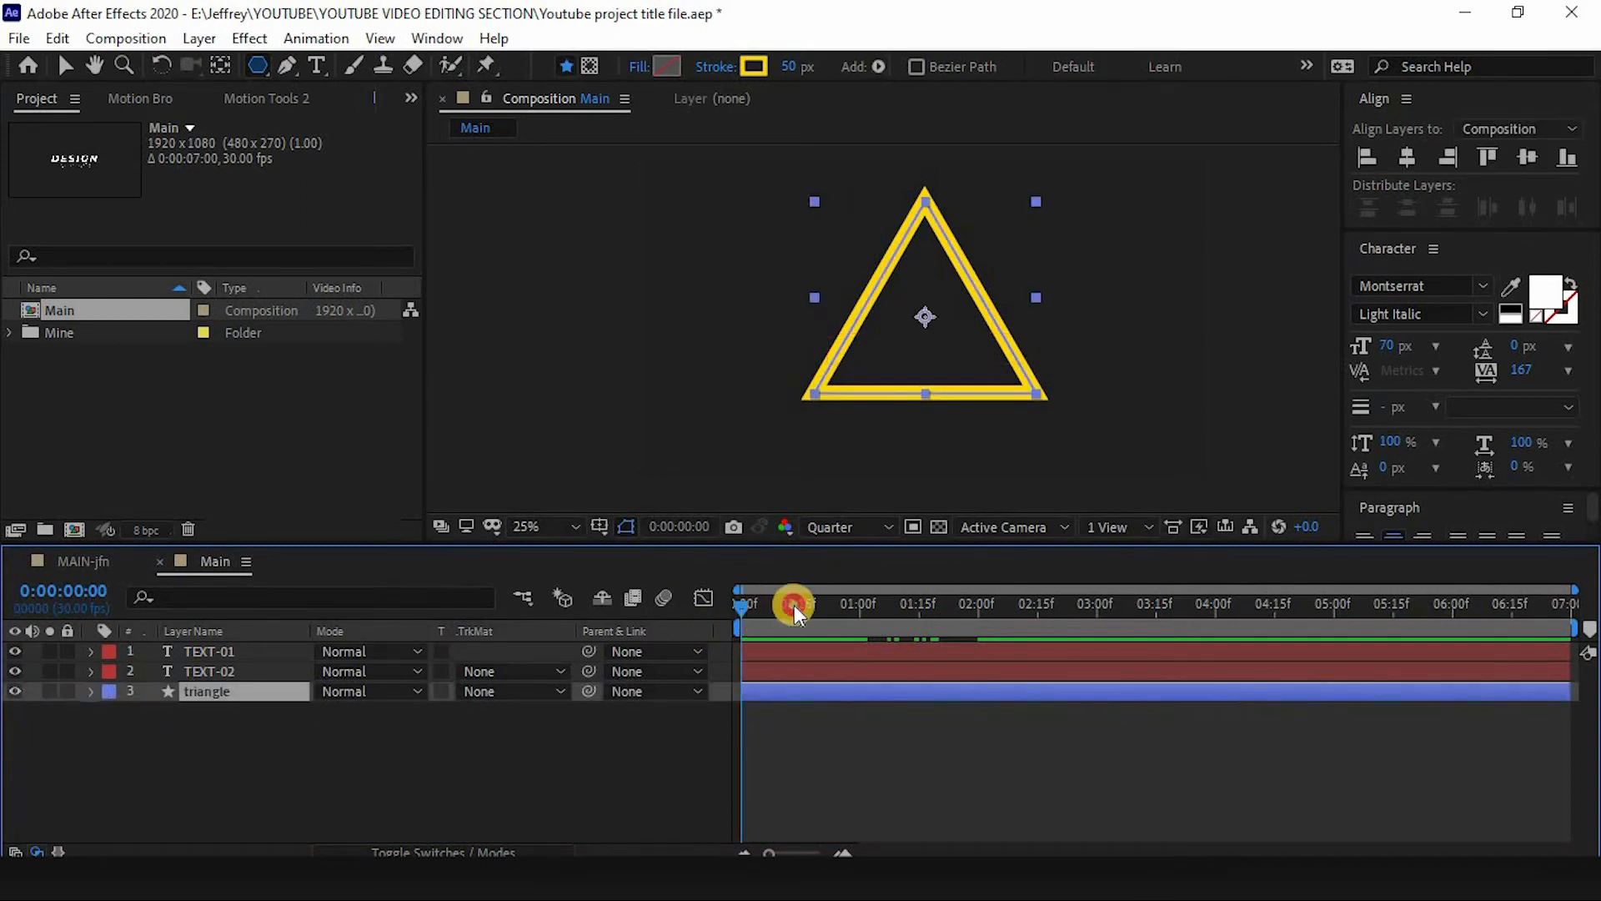
- Add a Trim Paths operator to the triangle layer's contents and expand its properties
left_click(90, 691)
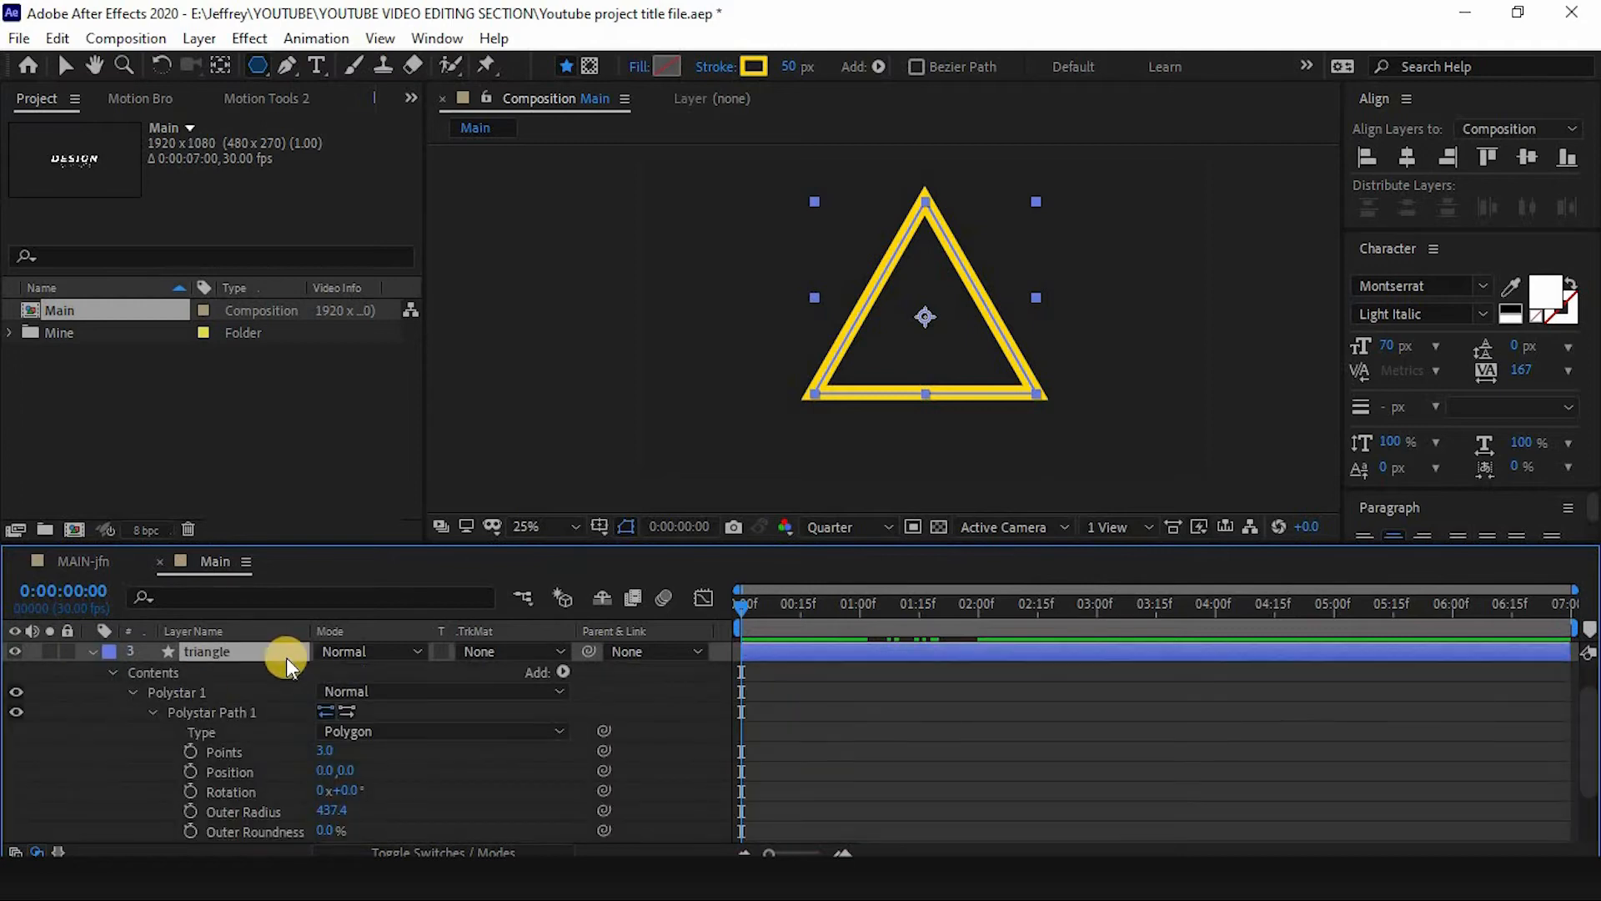
left_click(131, 695)
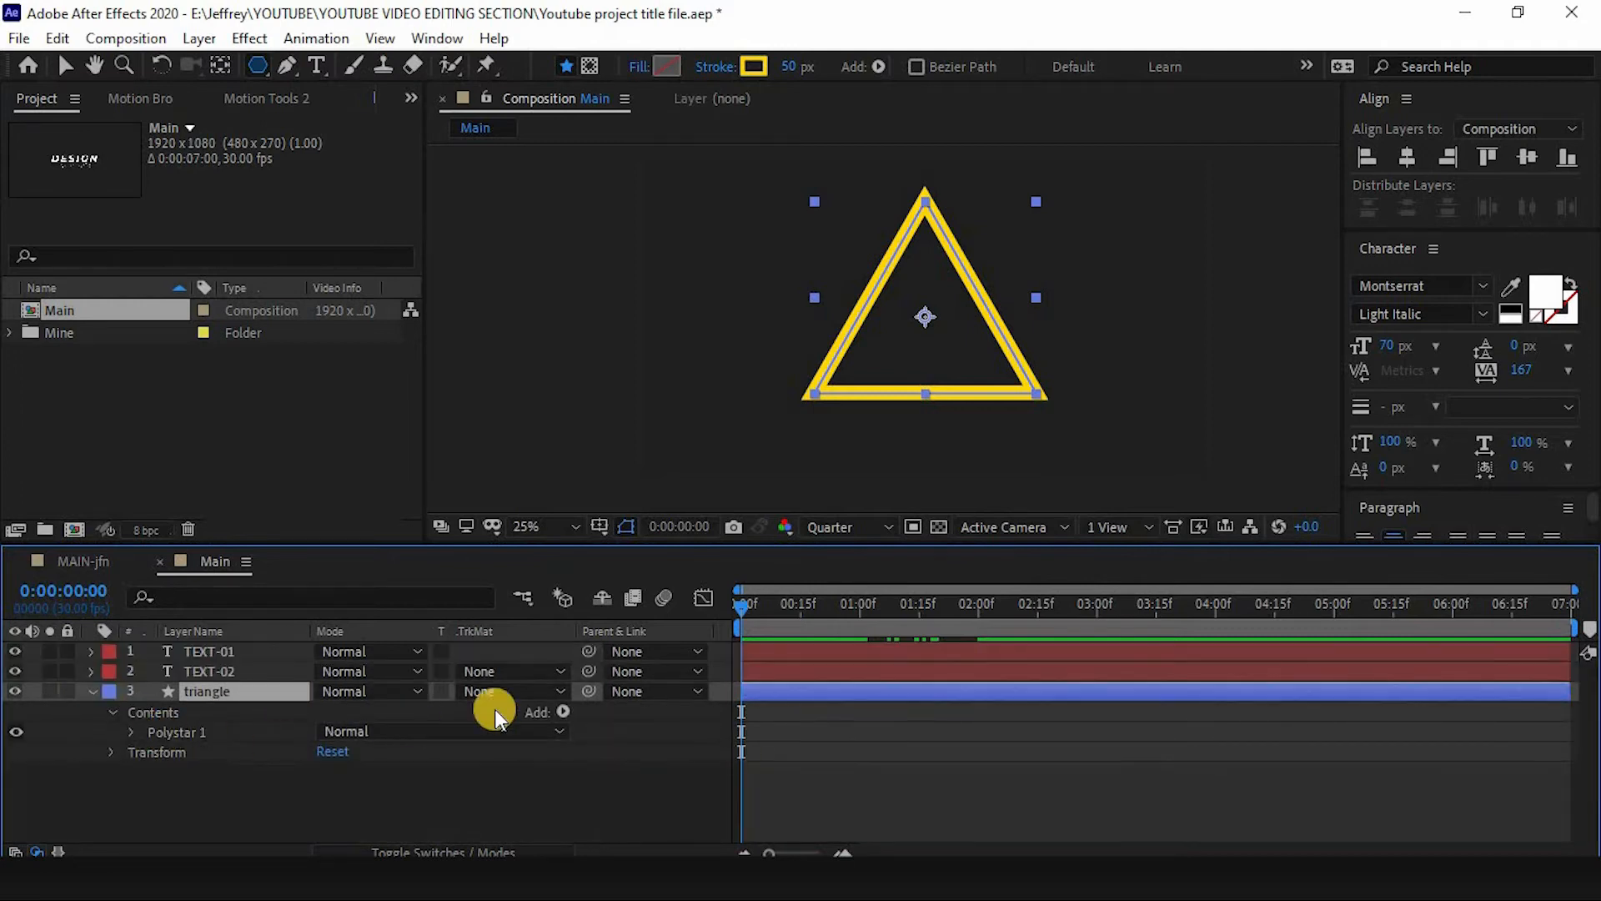
left_click(564, 712)
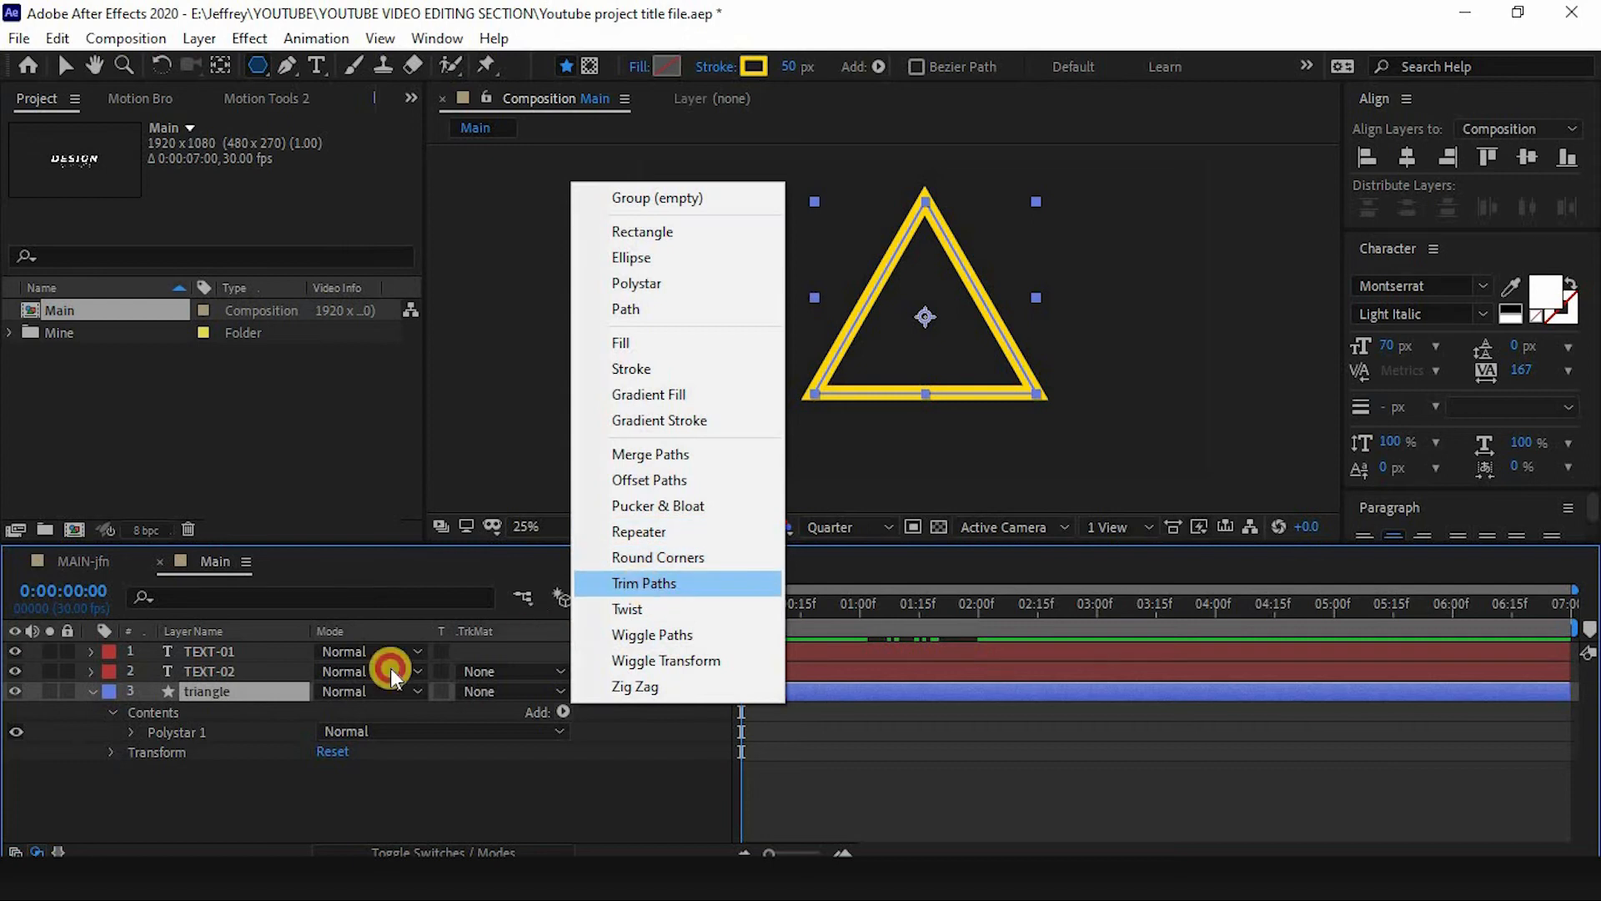
left_click(634, 590)
left_click(130, 751)
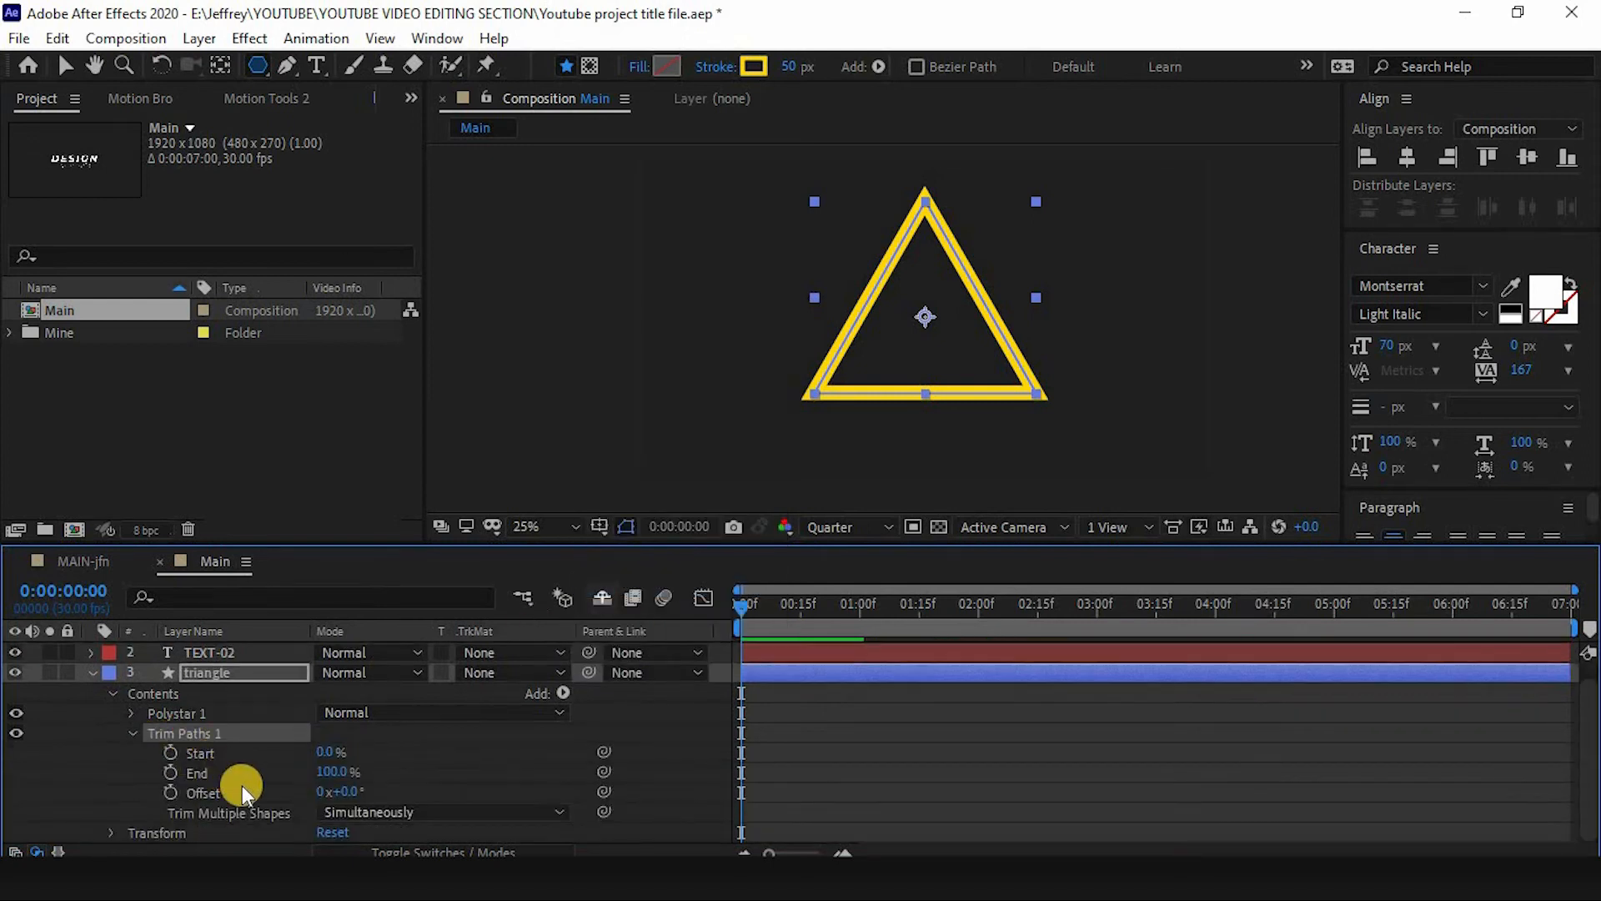
- Set a keyframe on the Trim Paths End property at the start and set End to 0%
left_click(248, 774)
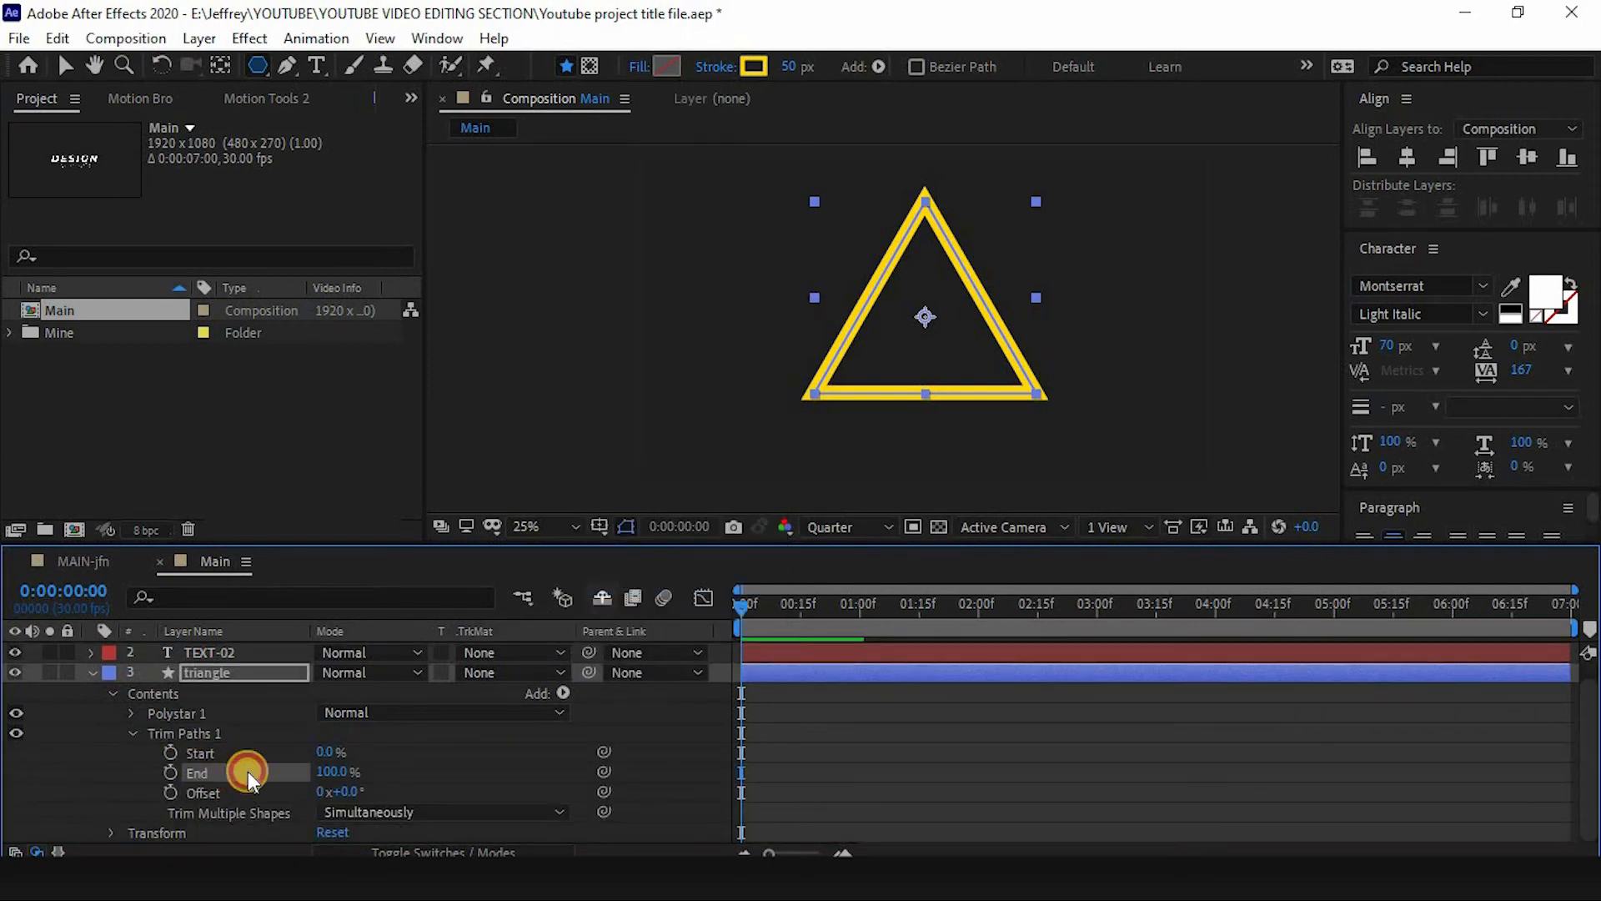
left_click(170, 773)
left_click_drag(354, 779, 215, 772)
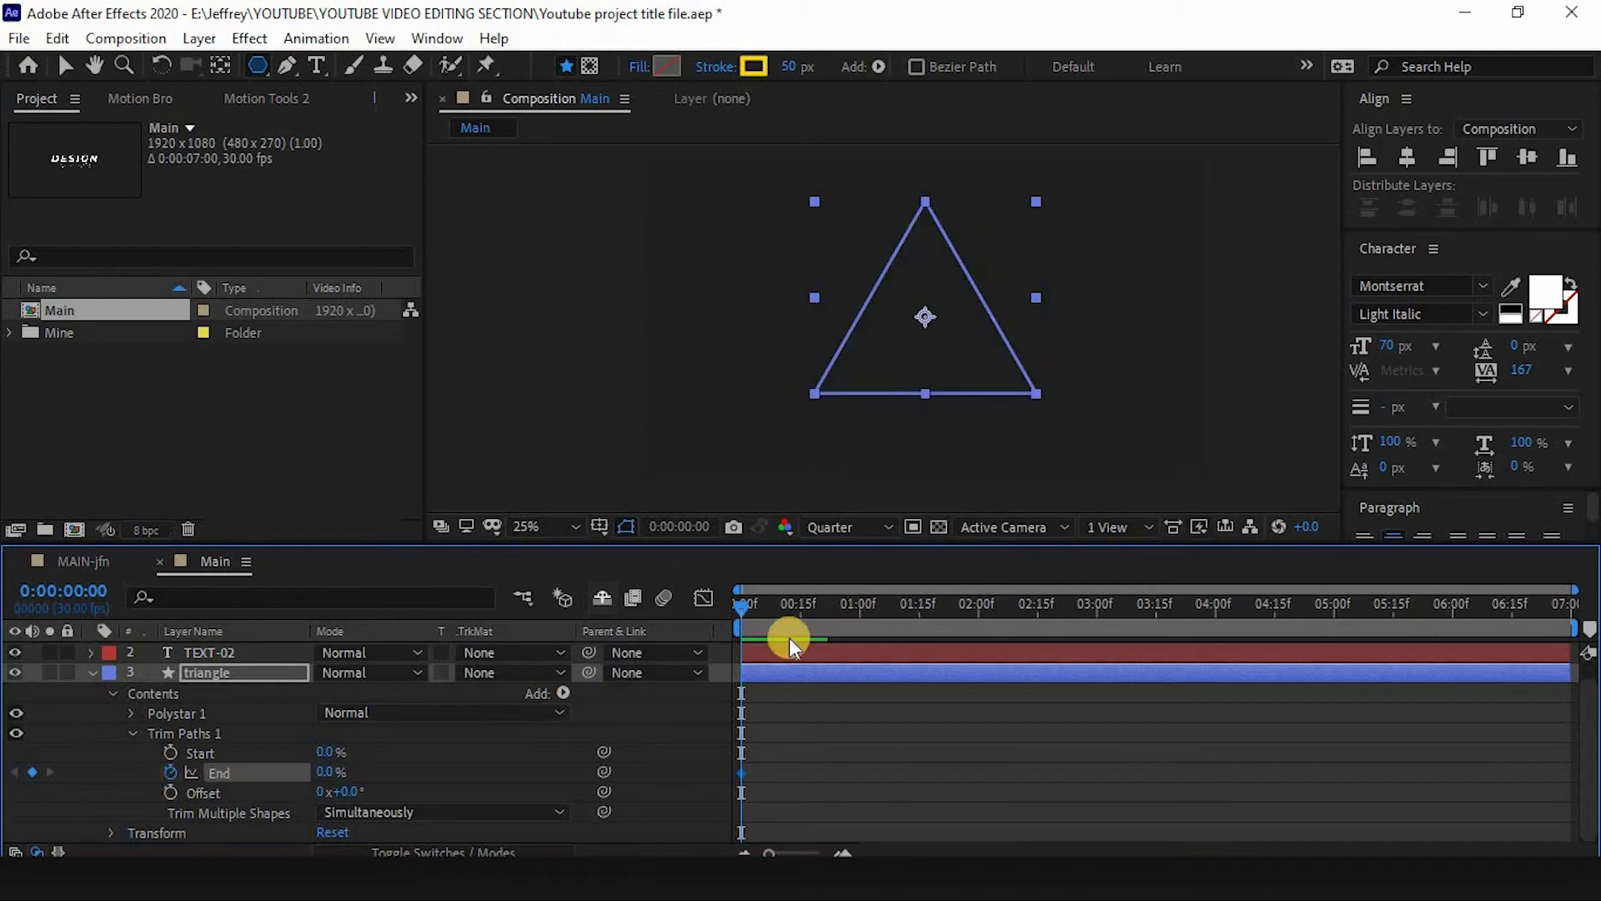
- Keyframe the Trim Paths End at 100% at the 1-second mark
left_click(861, 602)
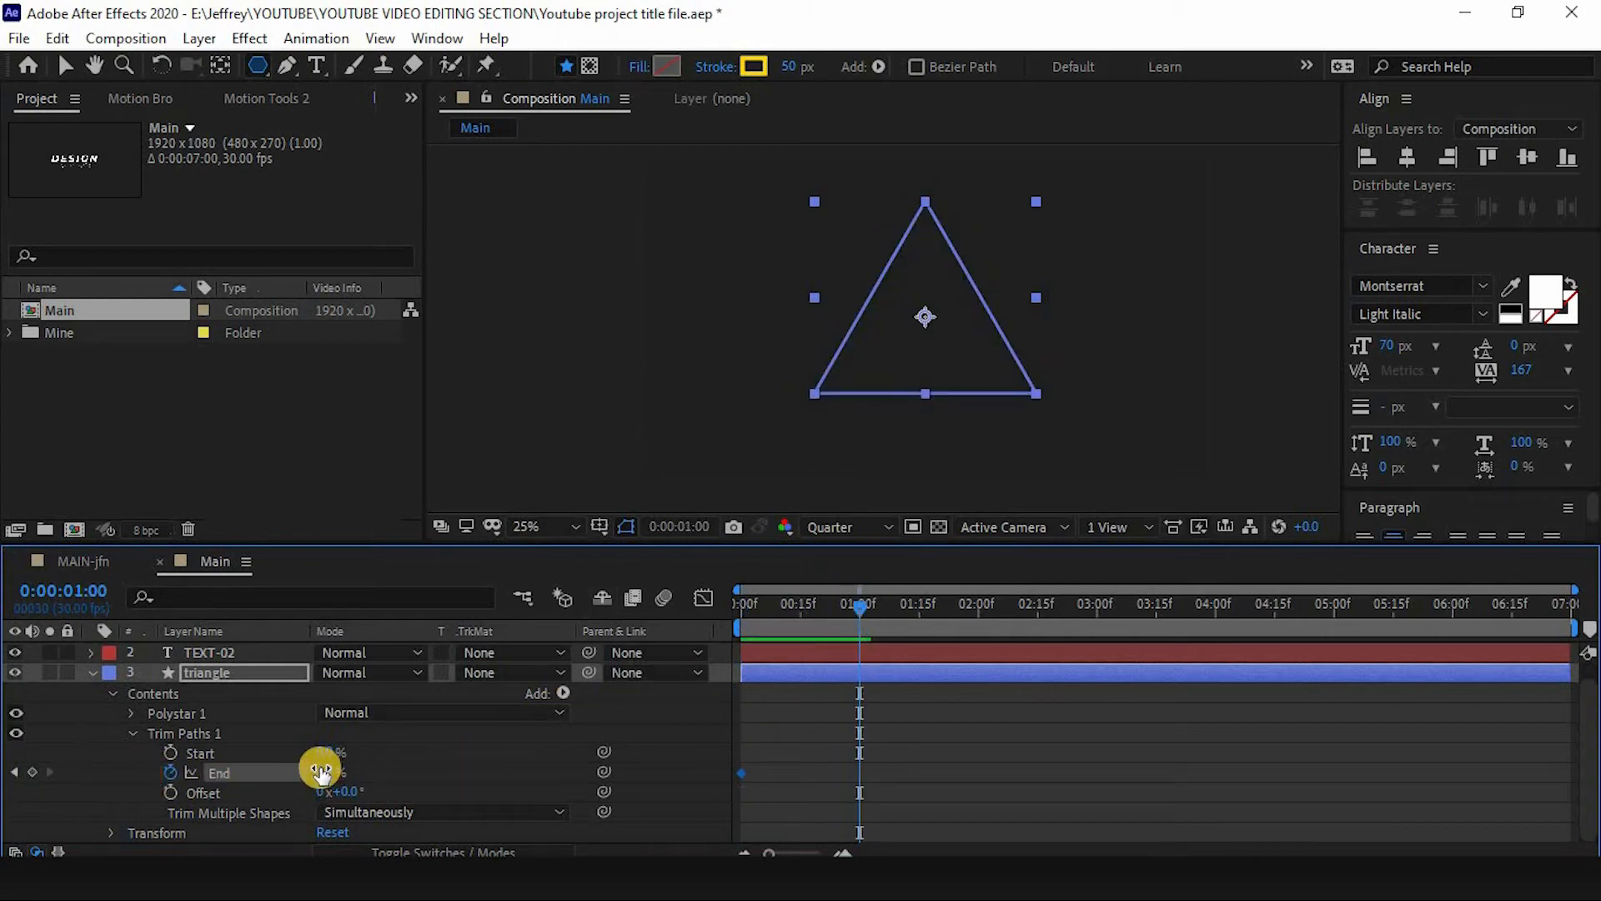
left_click_drag(322, 767, 555, 767)
left_click_drag(873, 770, 708, 777)
left_click_drag(852, 621, 903, 615)
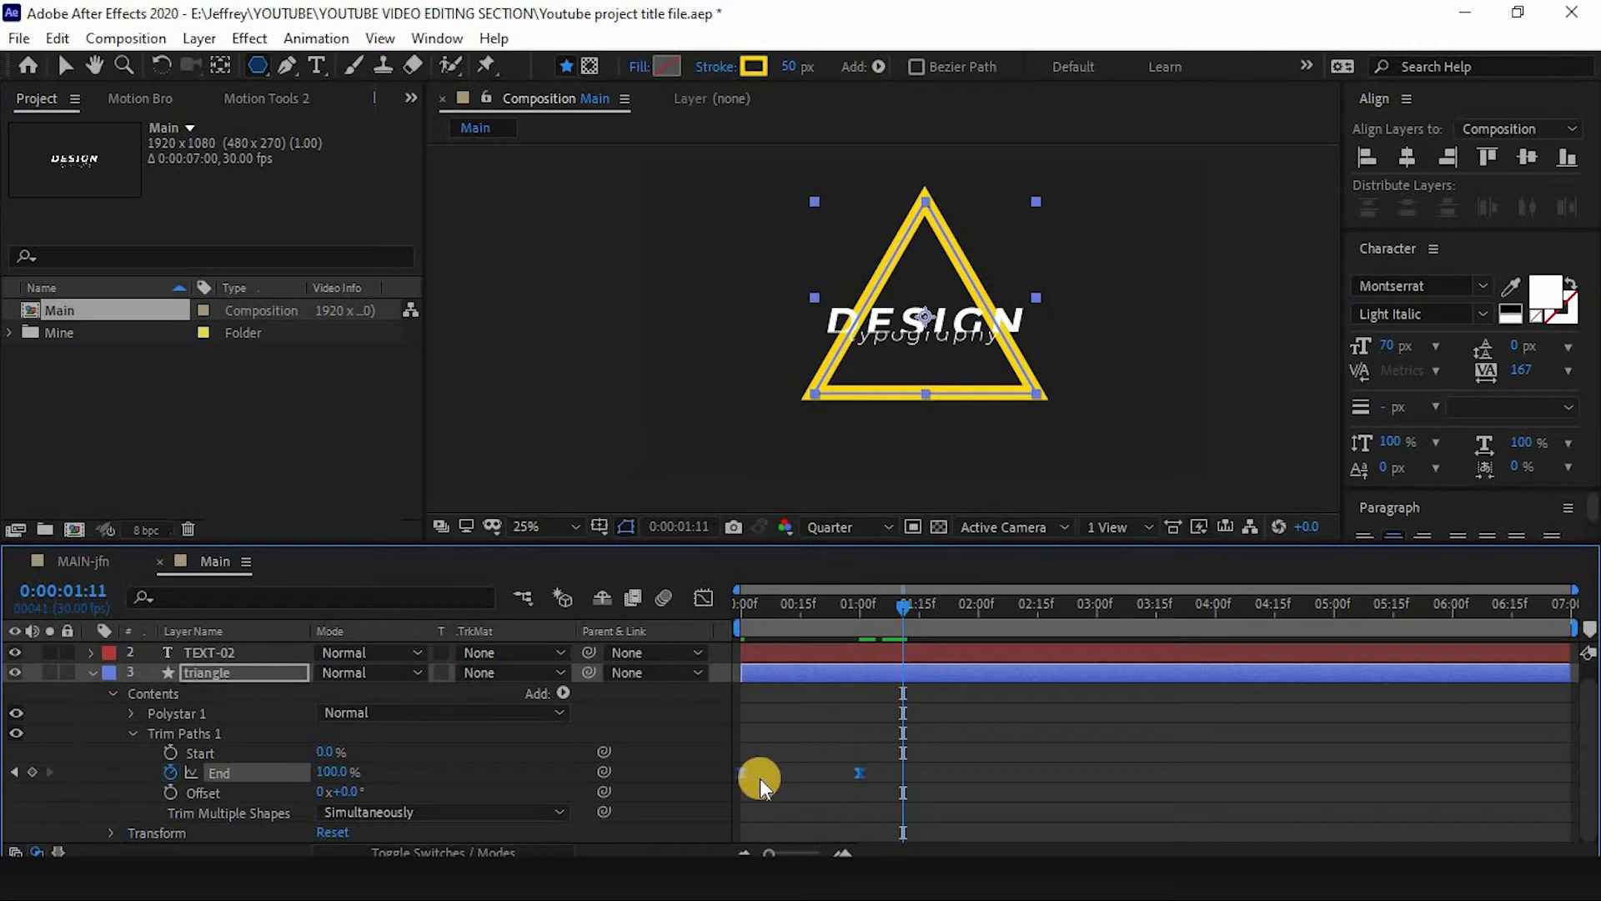
- Shift both End keyframes later, to about 0:13 and 1:15
left_click_drag(743, 774, 818, 772)
left_click(801, 607)
left_click(738, 615)
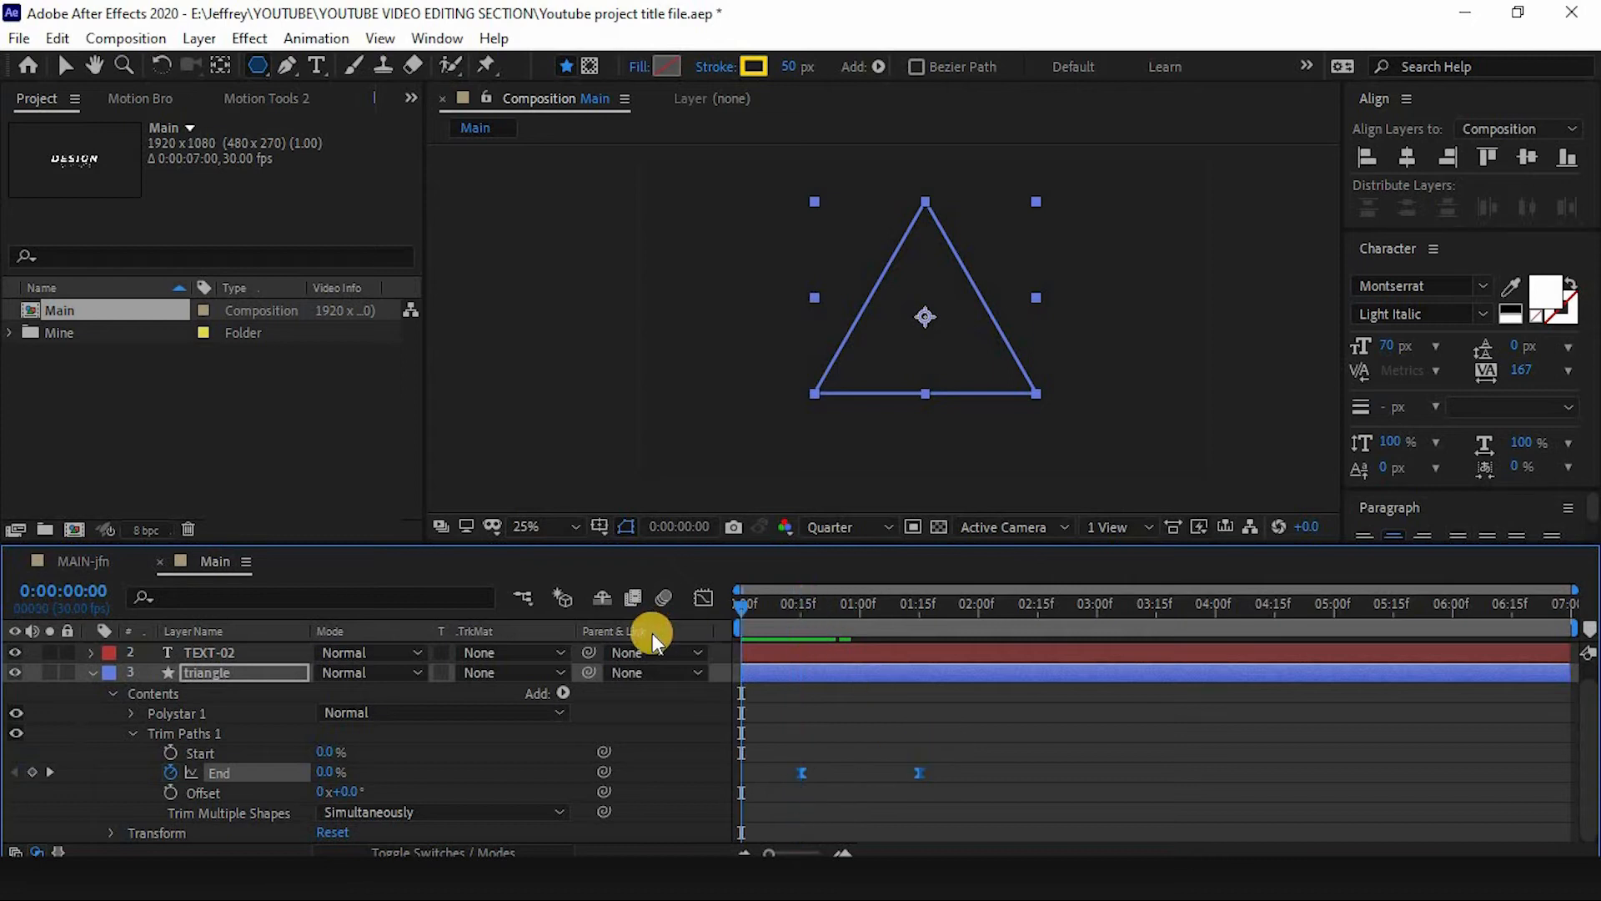
- Preview the triangle's stroke drawing animation from the start
key("space")
left_click(192, 673)
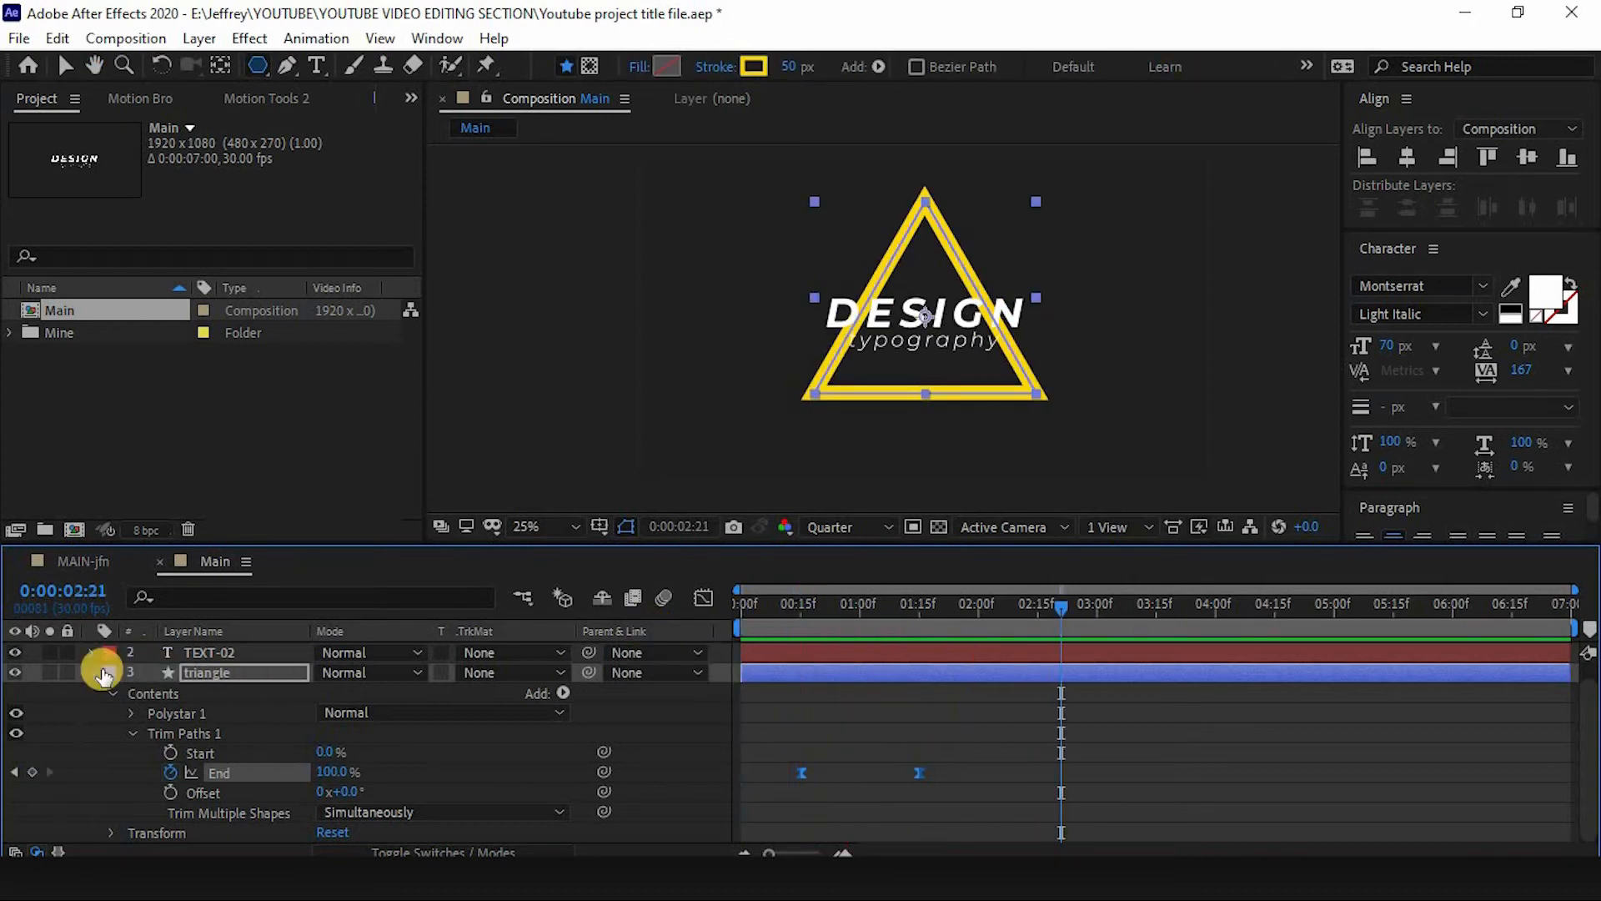
key("ctrl+shift+a")
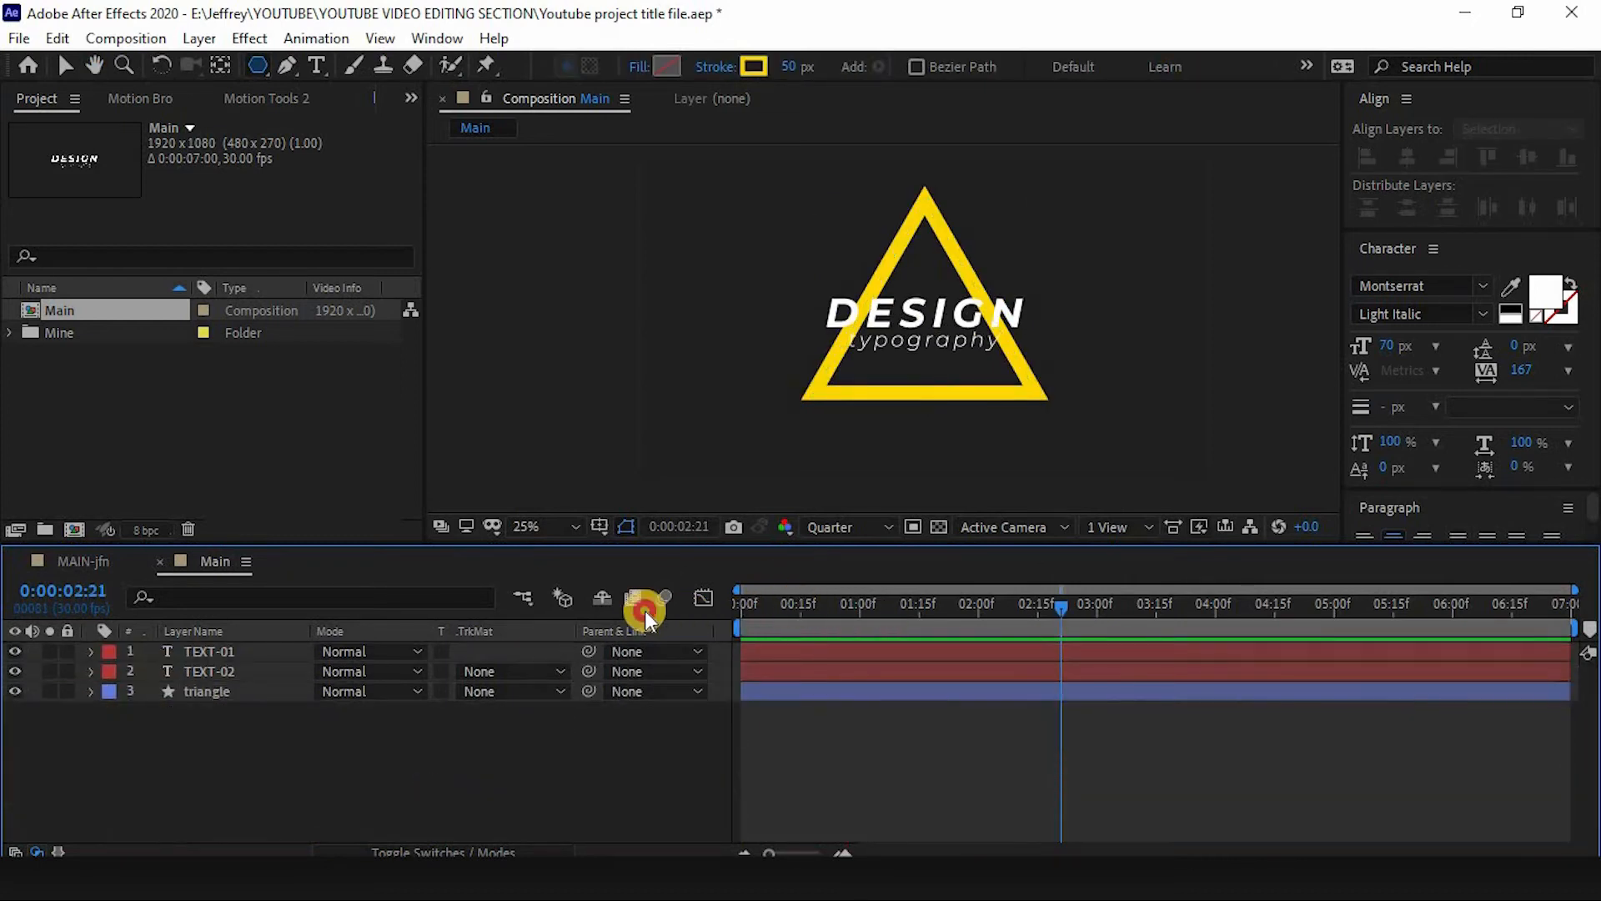
key("Home")
key("space")
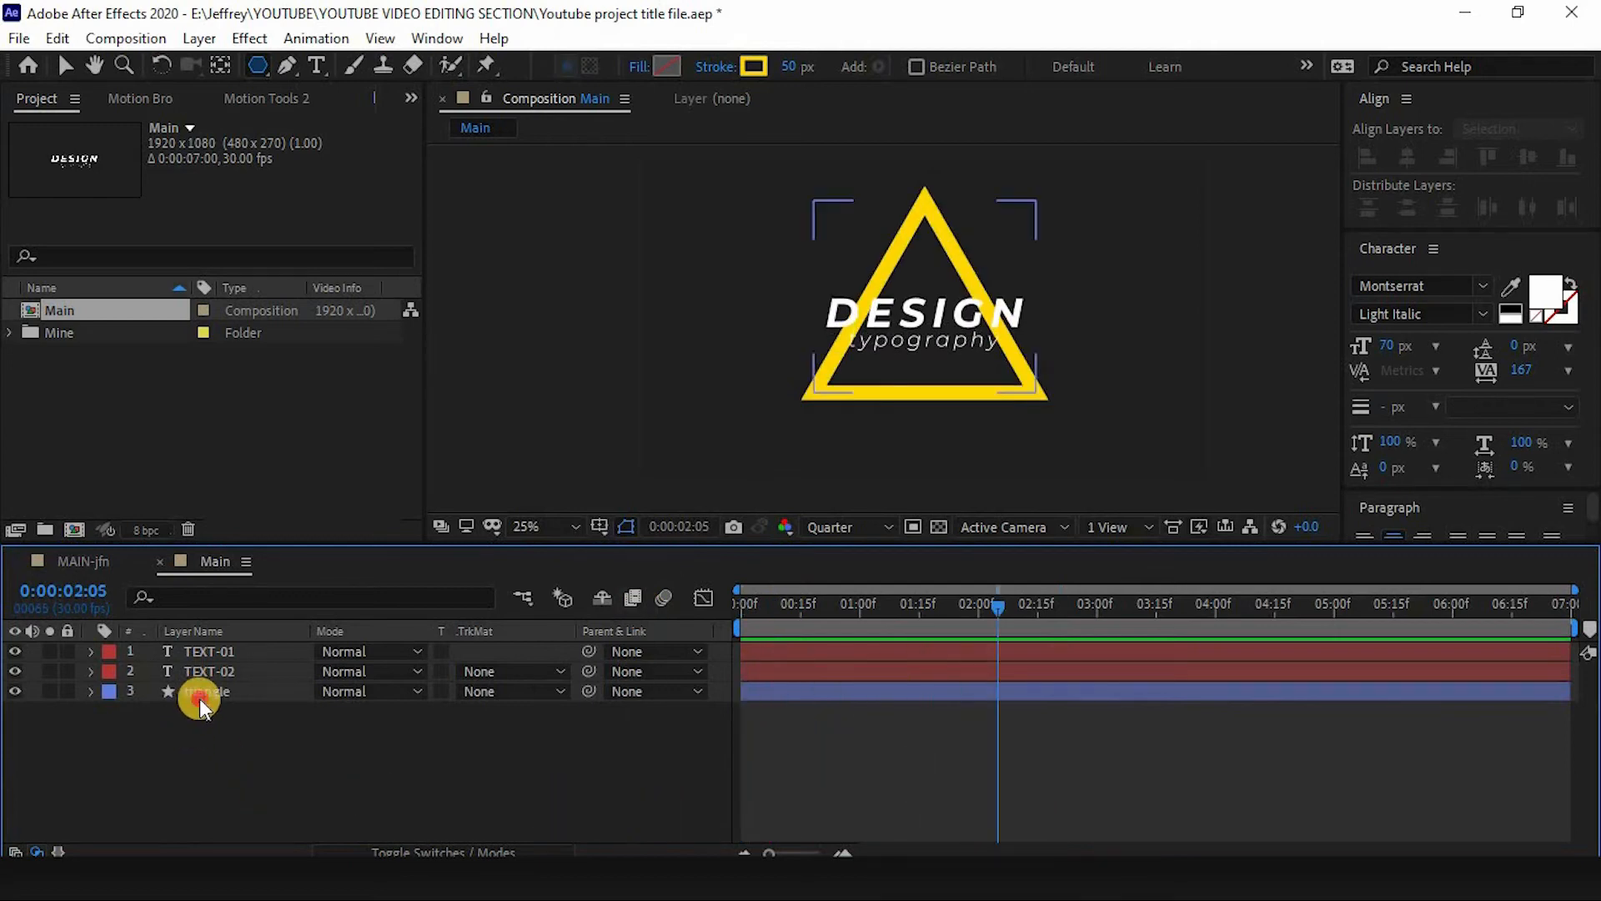
- Reveal the triangle's Trim Paths properties and set the Offset to 180°
left_click(201, 692)
key("u")
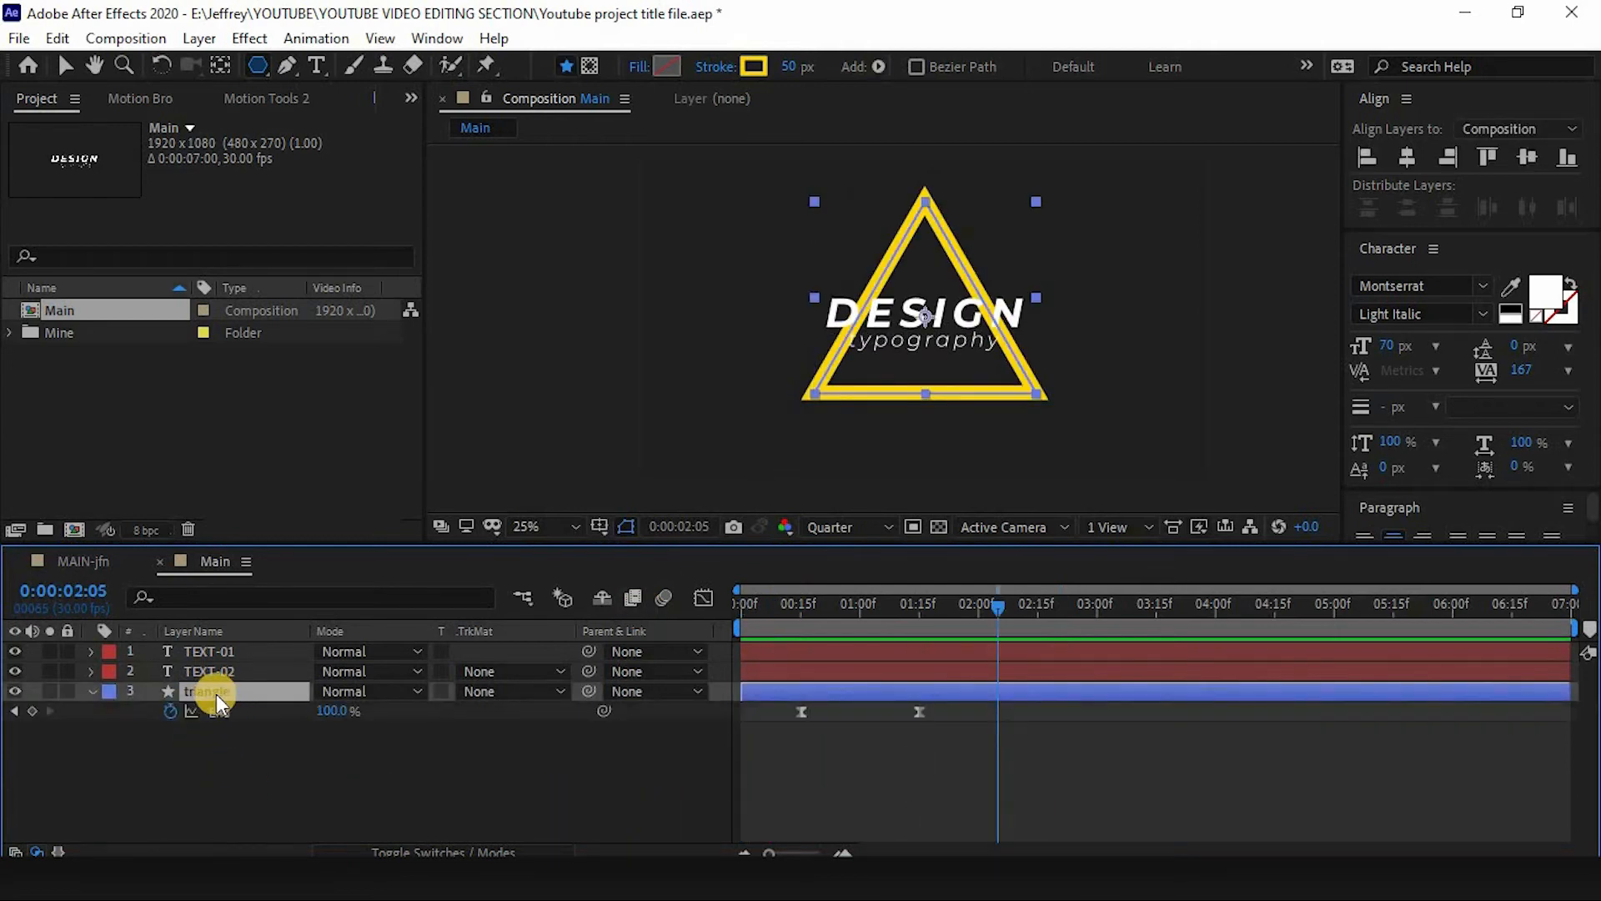
left_click(90, 692)
key("ctrl+shift+a")
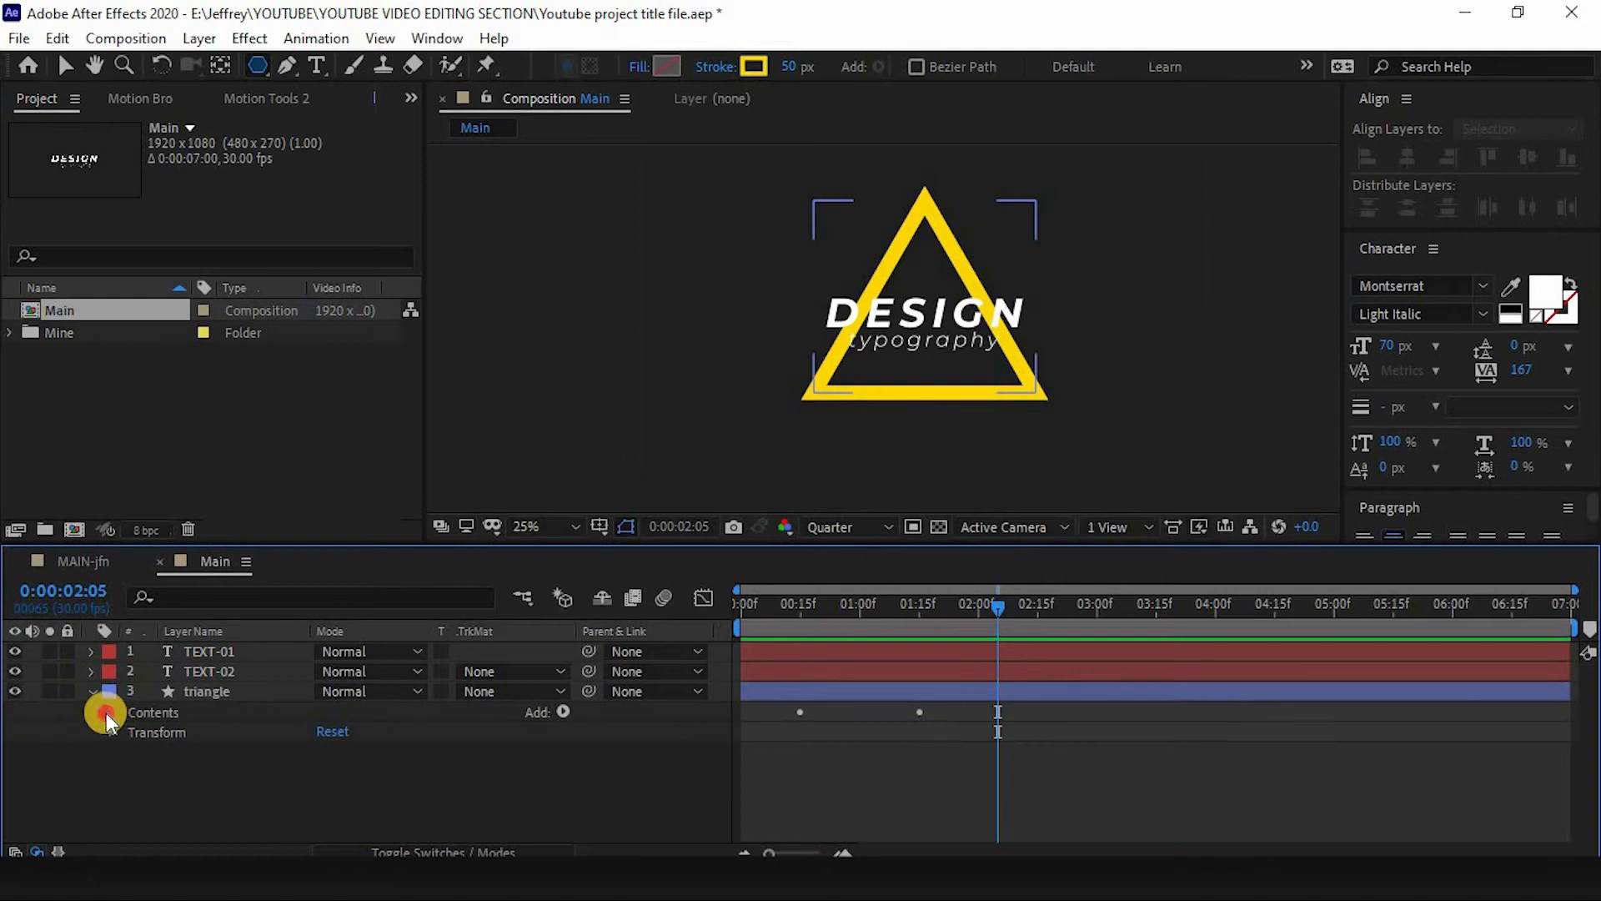
left_click(108, 713)
left_click(149, 756)
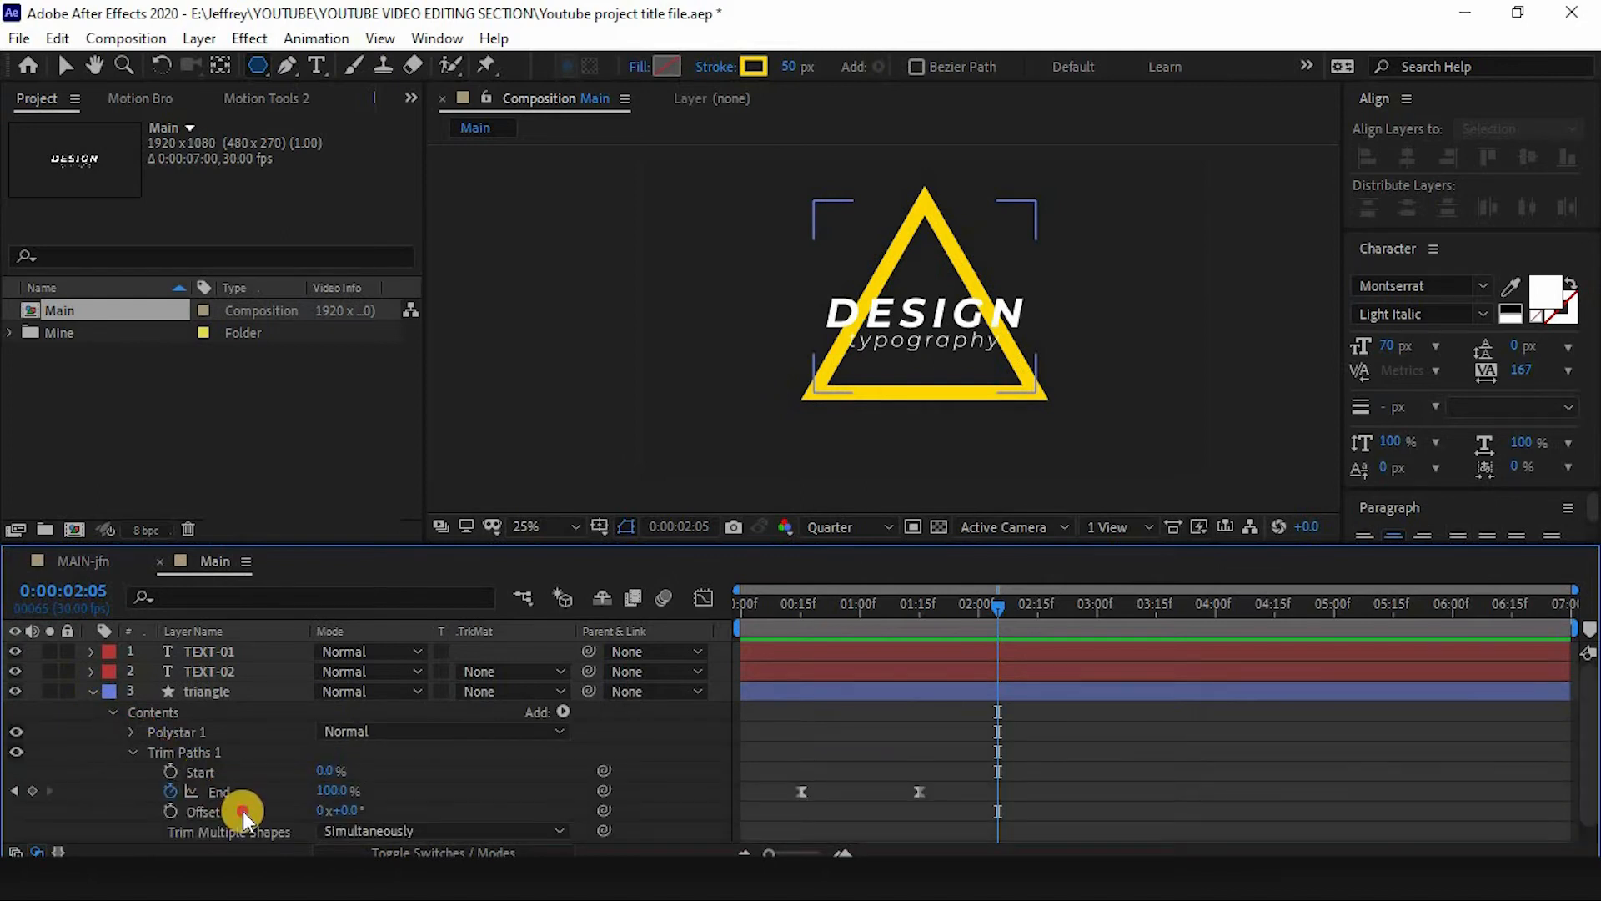
left_click(243, 814)
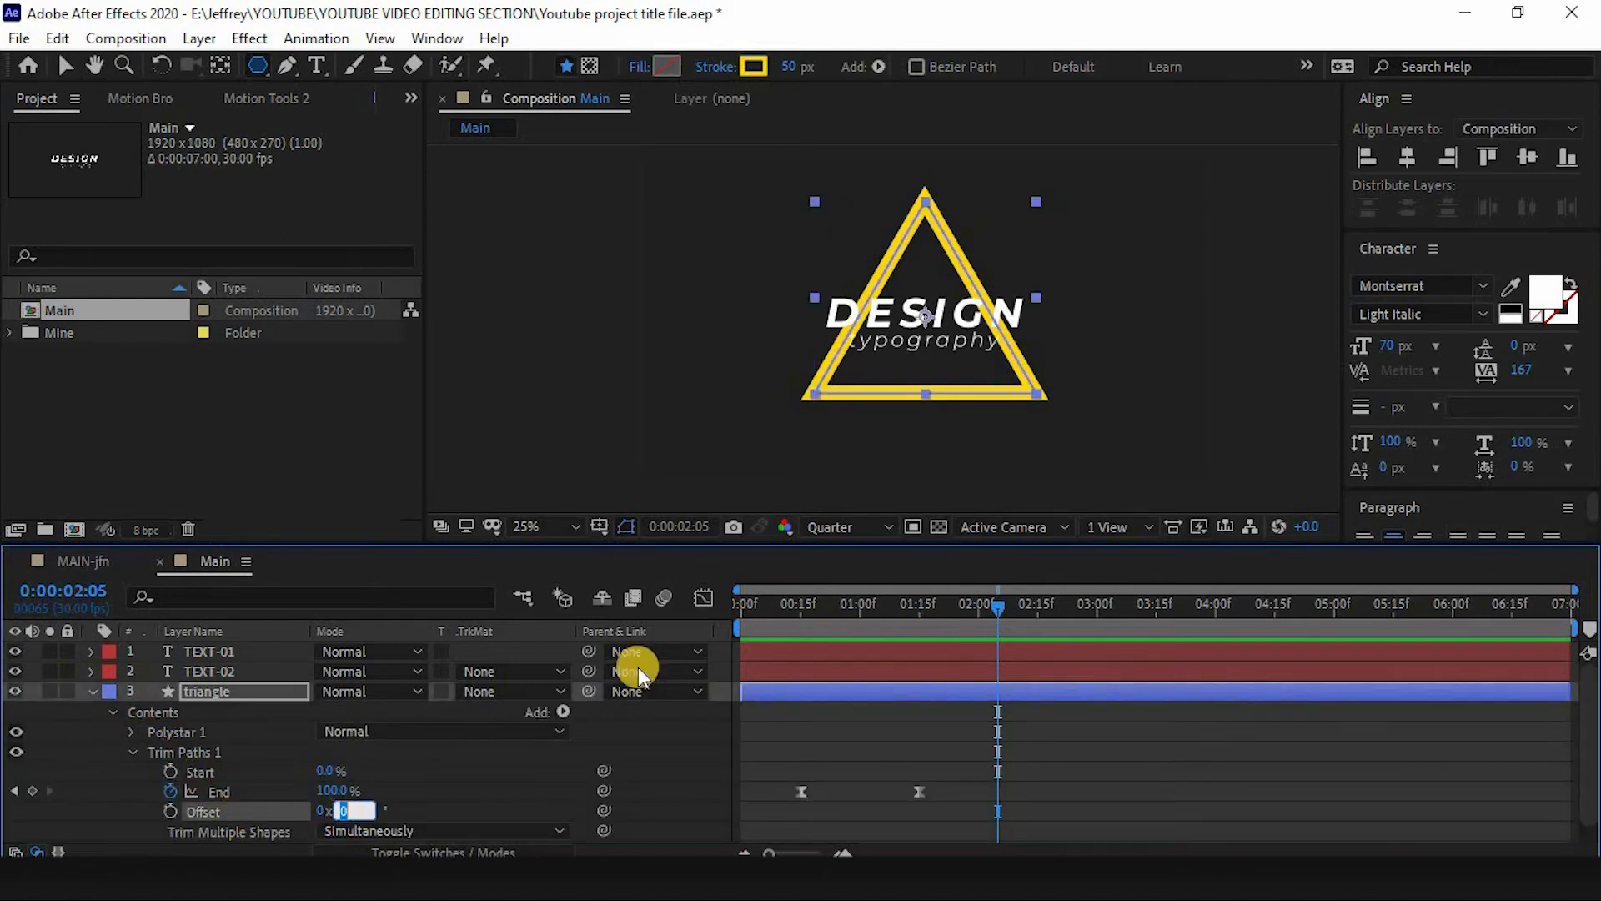
type("18")
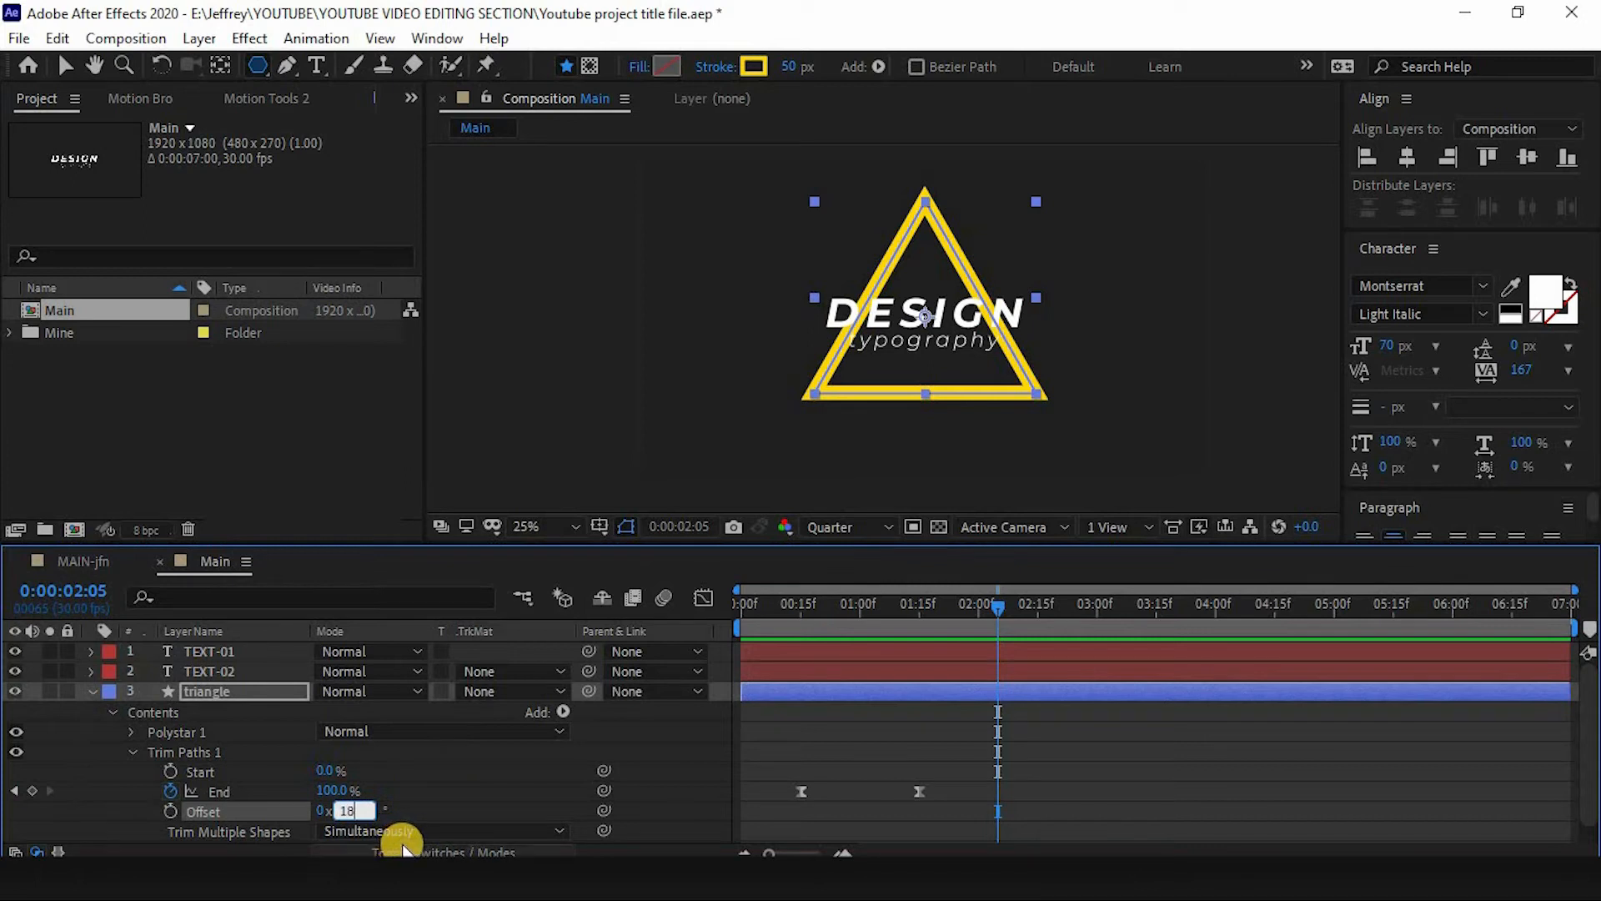
type("0")
key("Return")
- Set the Offset briefly to 0° while scrubbing, then set it back to 180°
left_click(852, 602)
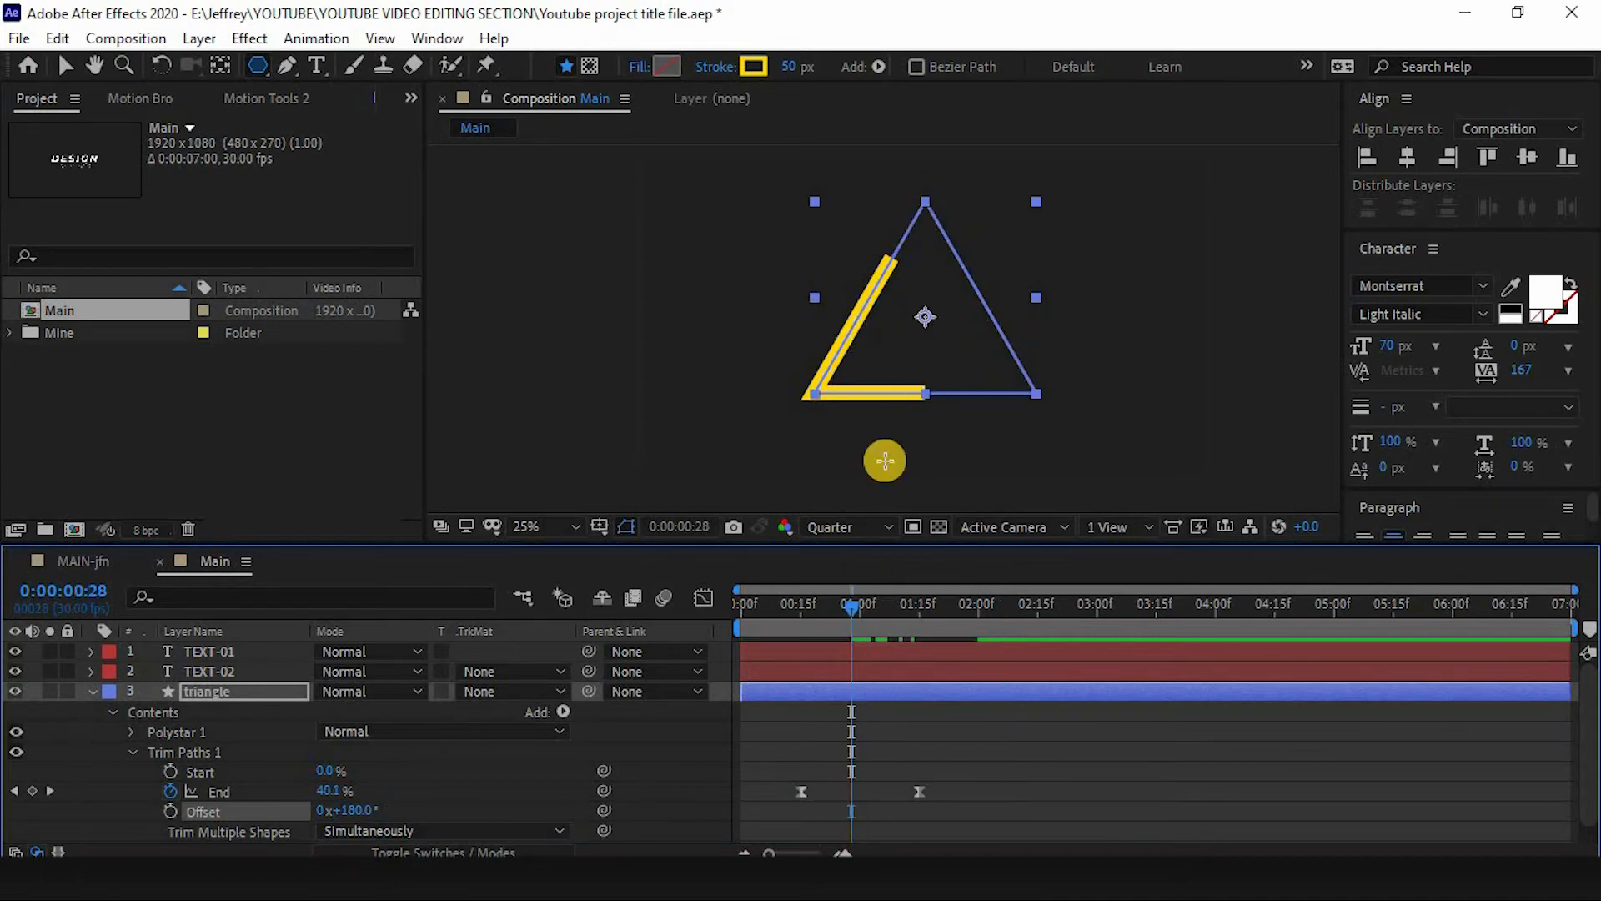
type("0")
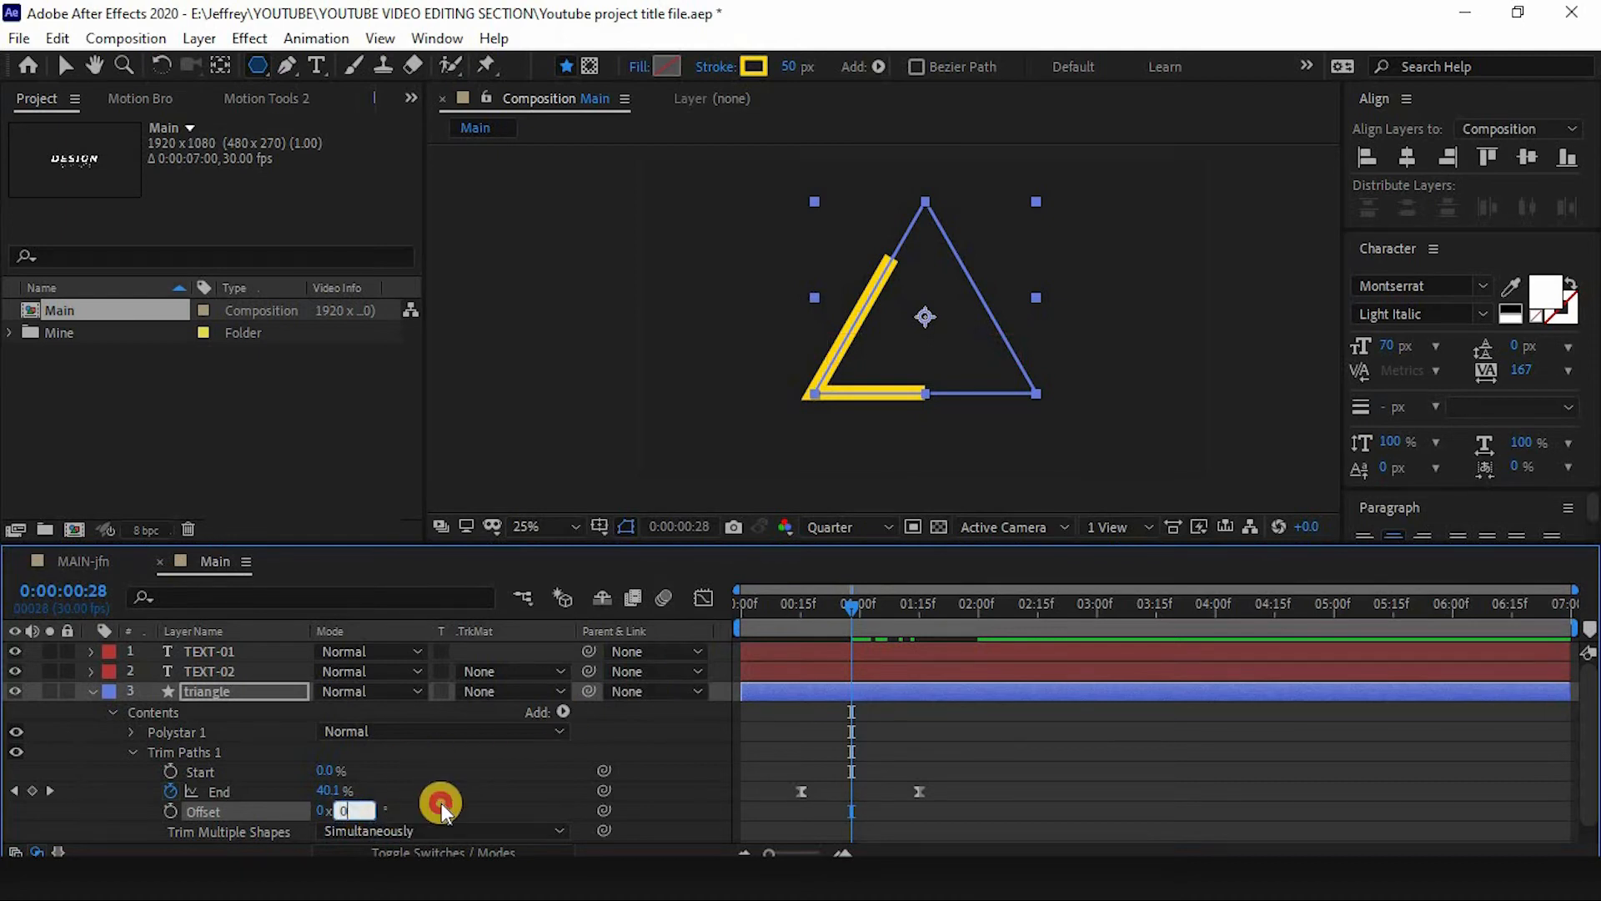
left_click(440, 803)
mouse_move(844, 629)
left_mouse_down()
mouse_move(801, 608)
mouse_move(828, 608)
left_mouse_up()
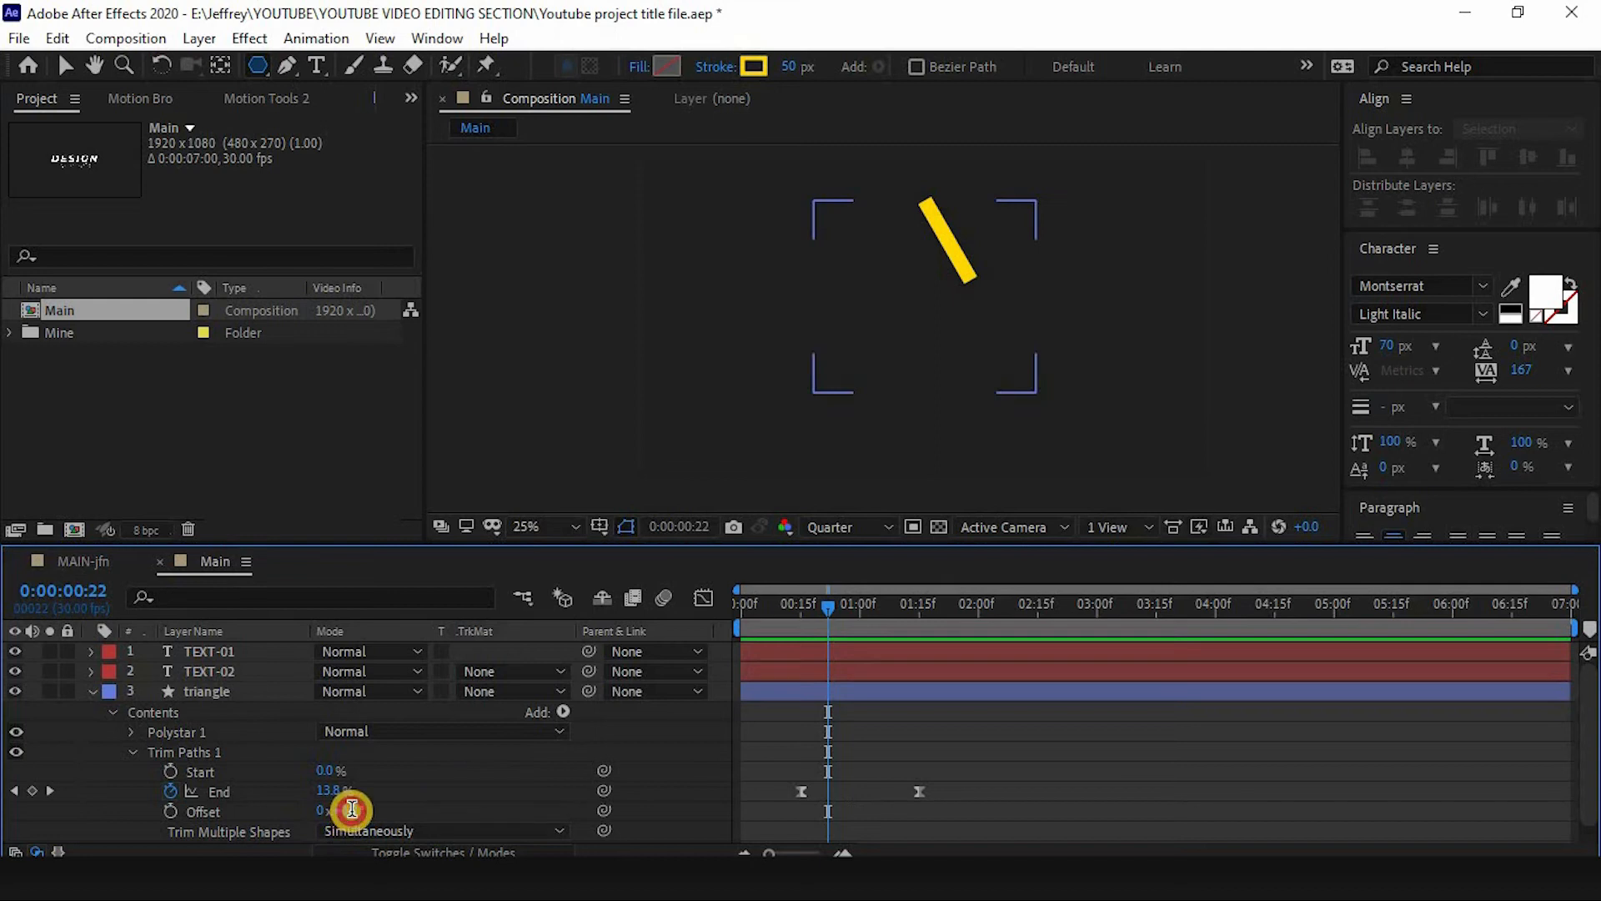
left_click(352, 809)
type("180")
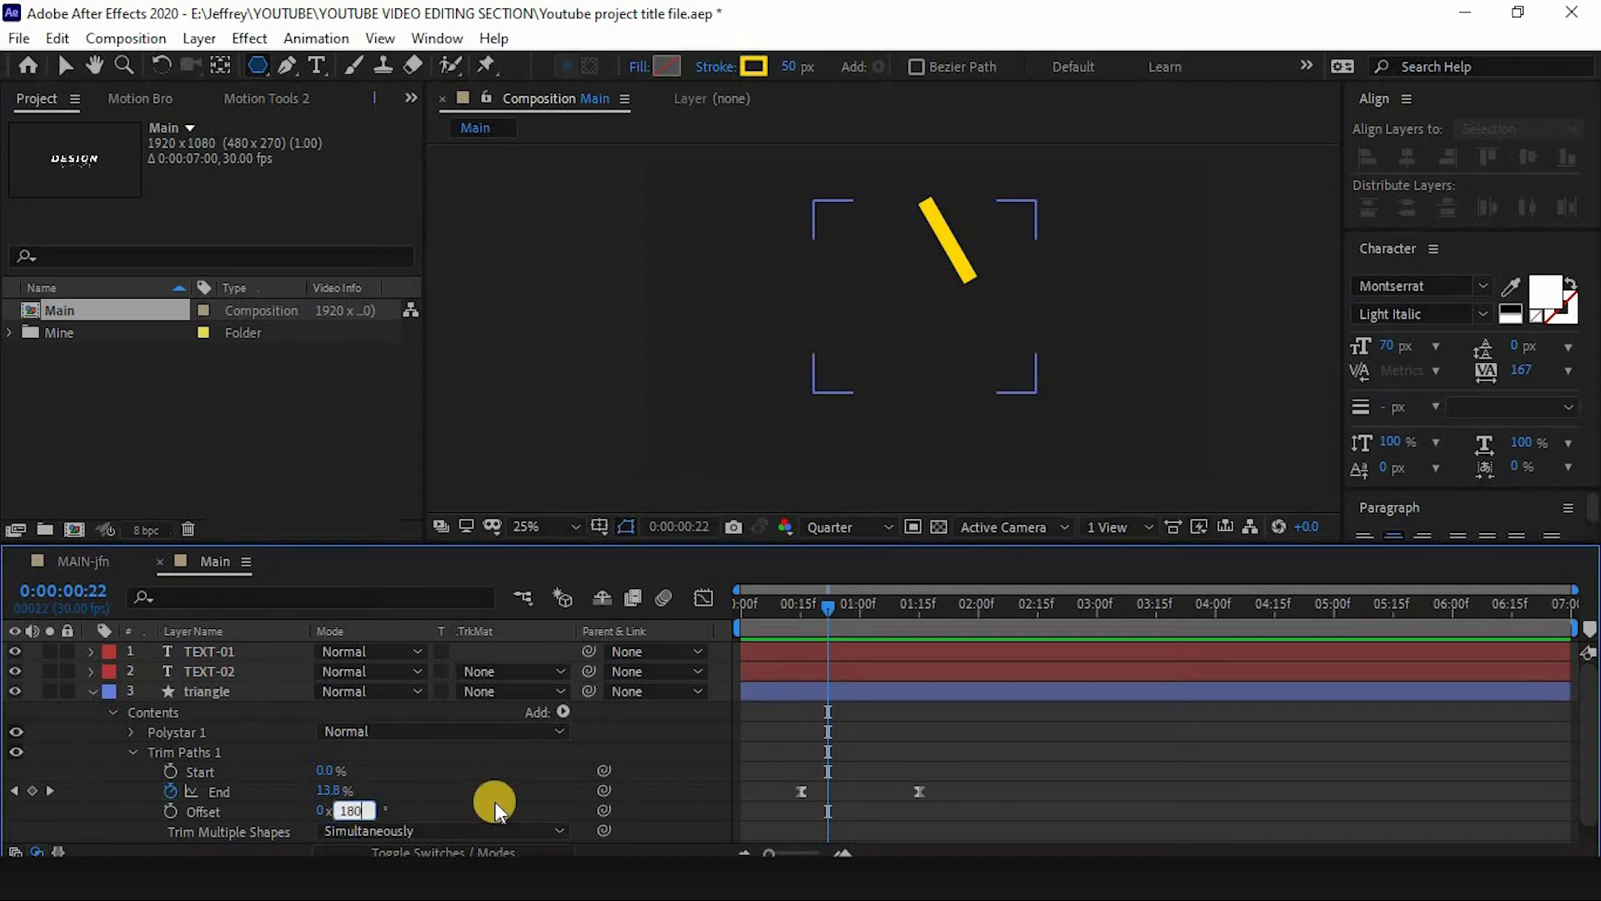
key("Return")
- Select the End keyframes and reshape their speed curve in the Graph Editor for a sharp ease
mouse_move(829, 603)
left_mouse_down()
mouse_move(918, 618)
mouse_move(874, 624)
left_mouse_up()
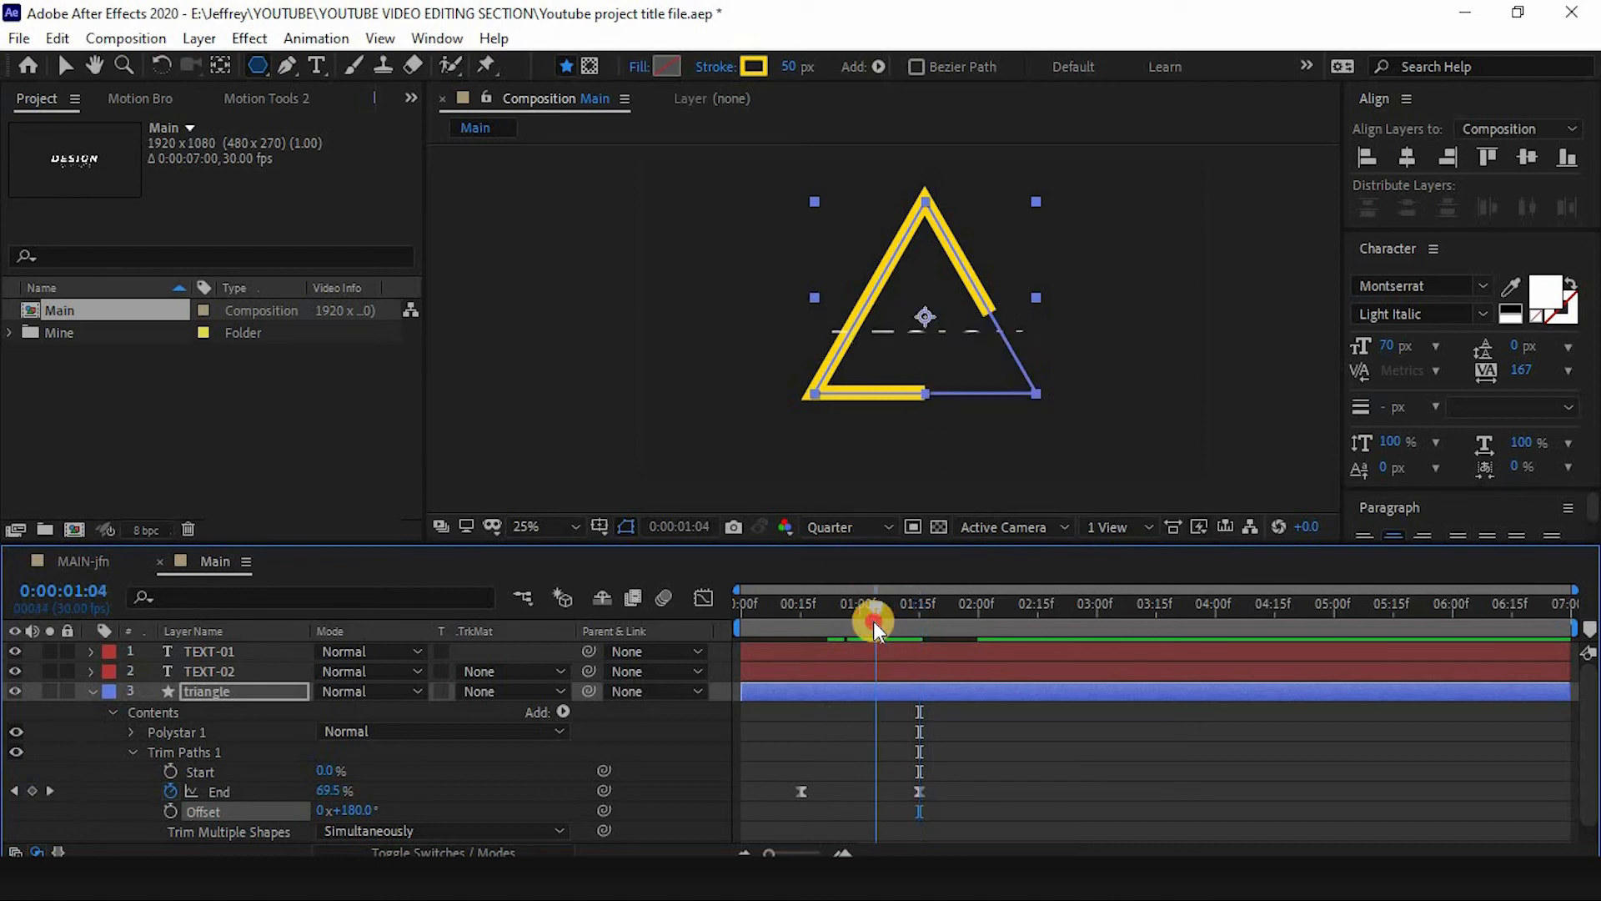
left_click_drag(960, 786, 711, 622)
left_click(703, 597)
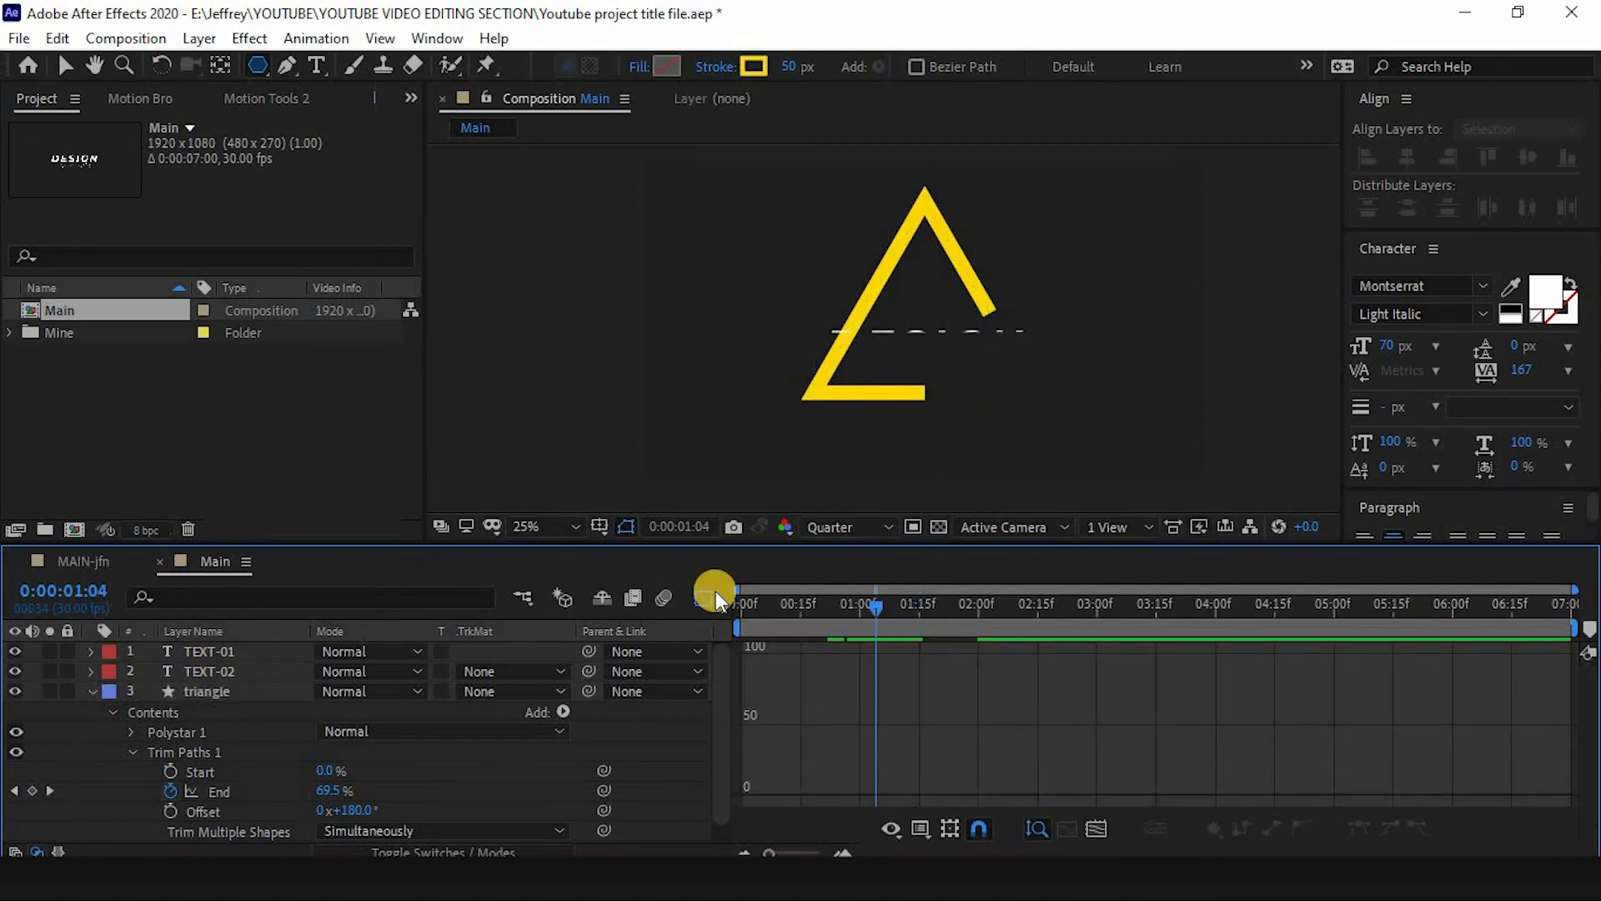
left_click_drag(949, 773, 781, 797)
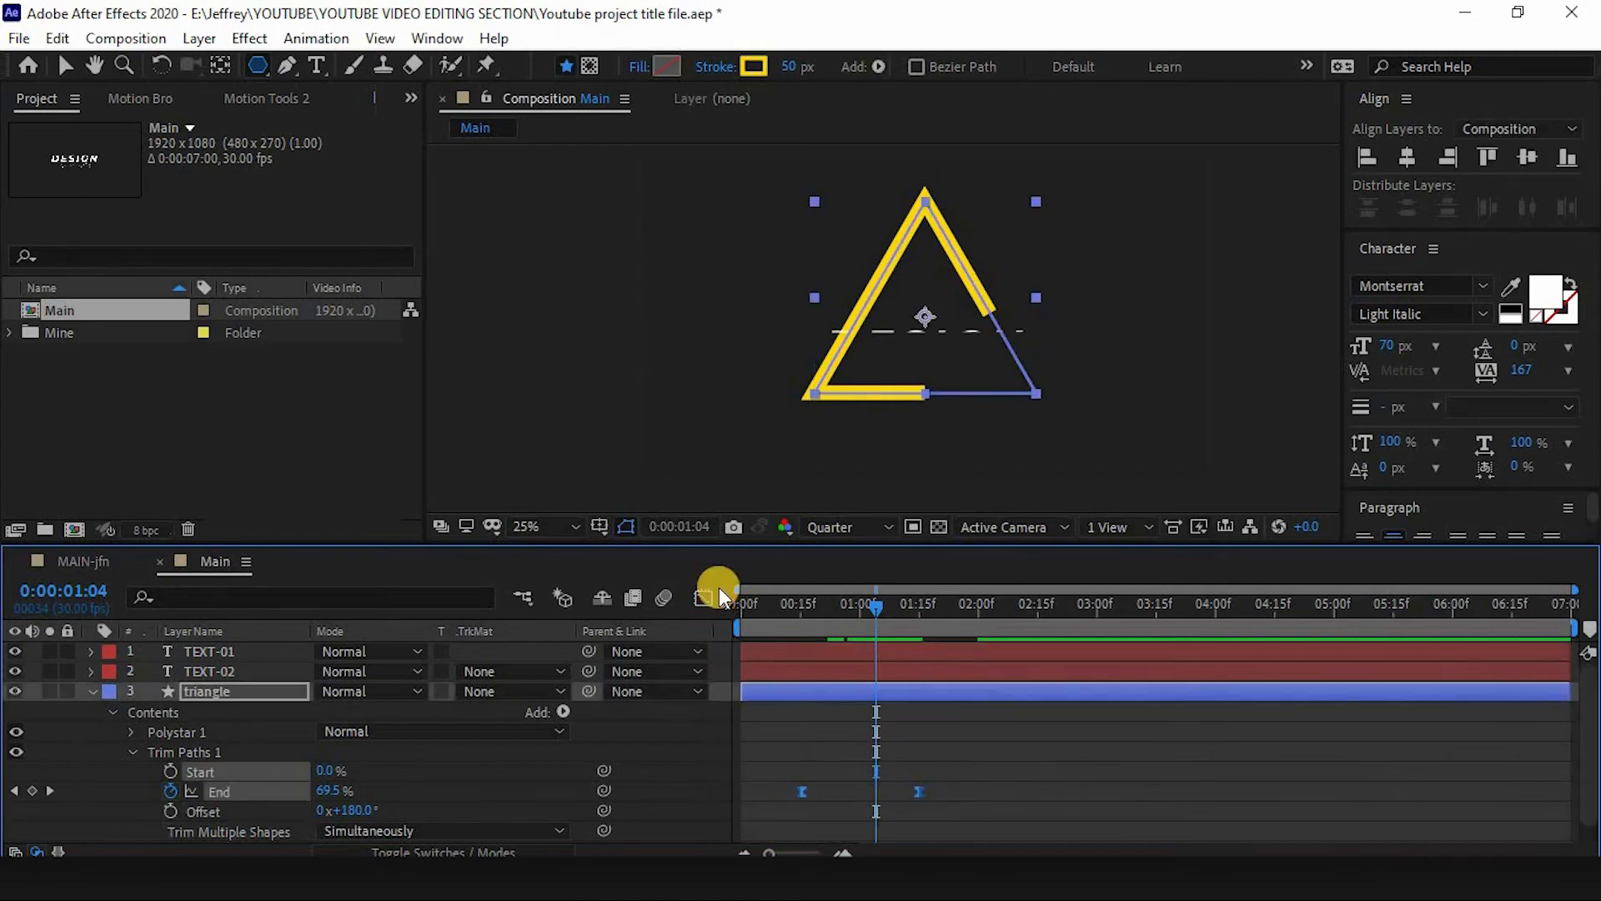
left_click(709, 594)
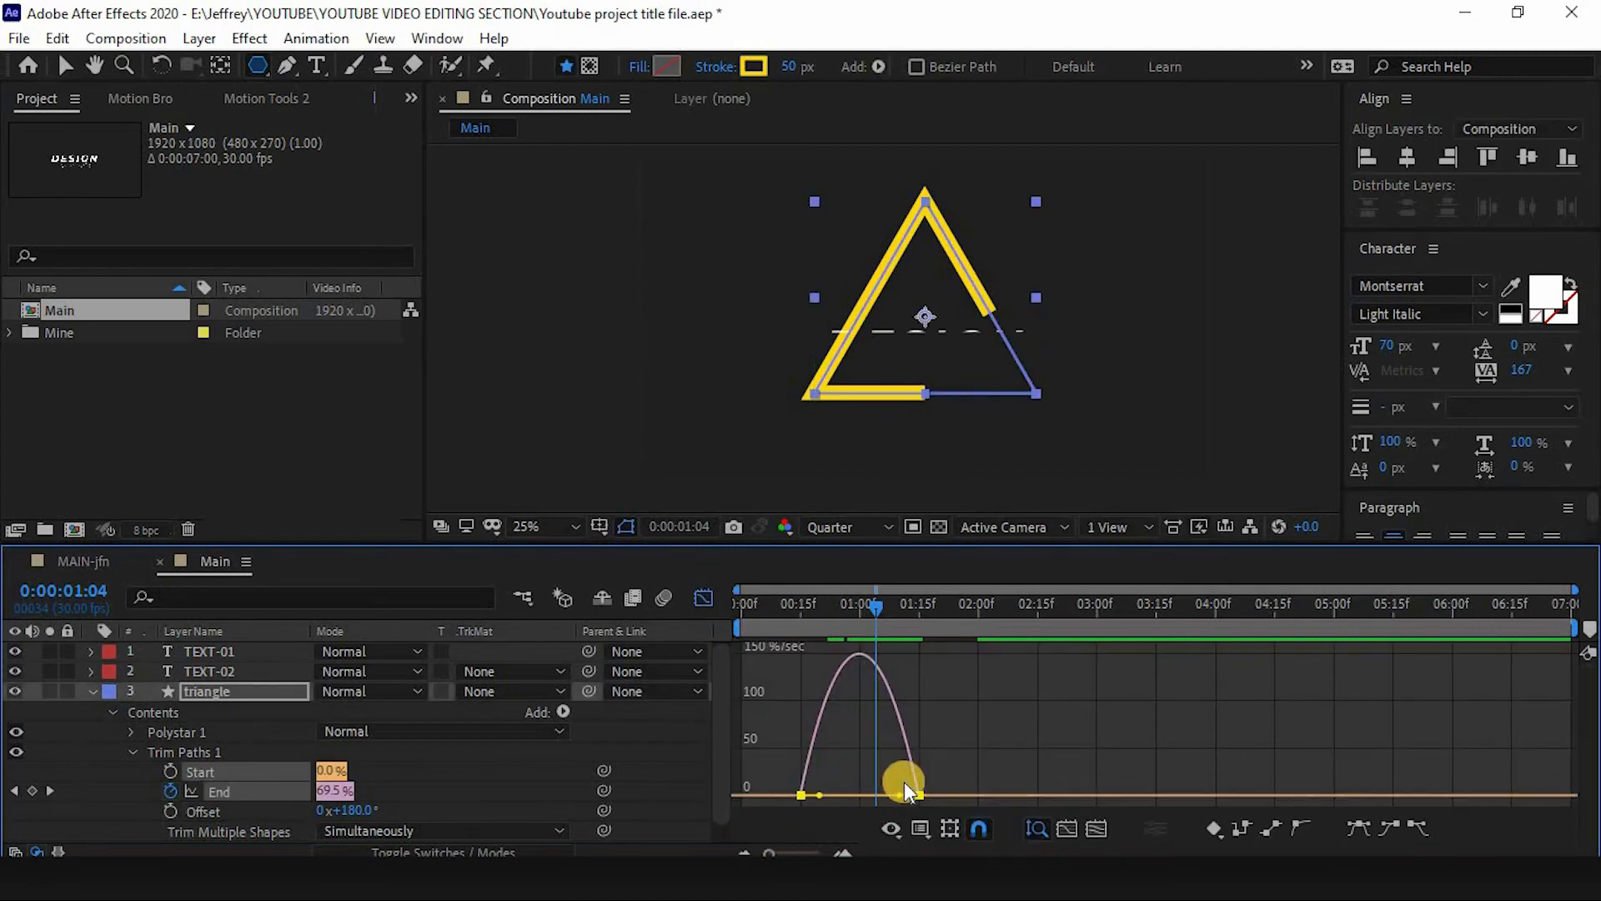
left_click_drag(897, 799, 840, 794)
left_click_drag(825, 610, 723, 639)
- Preview the eased triangle animation
key("space")
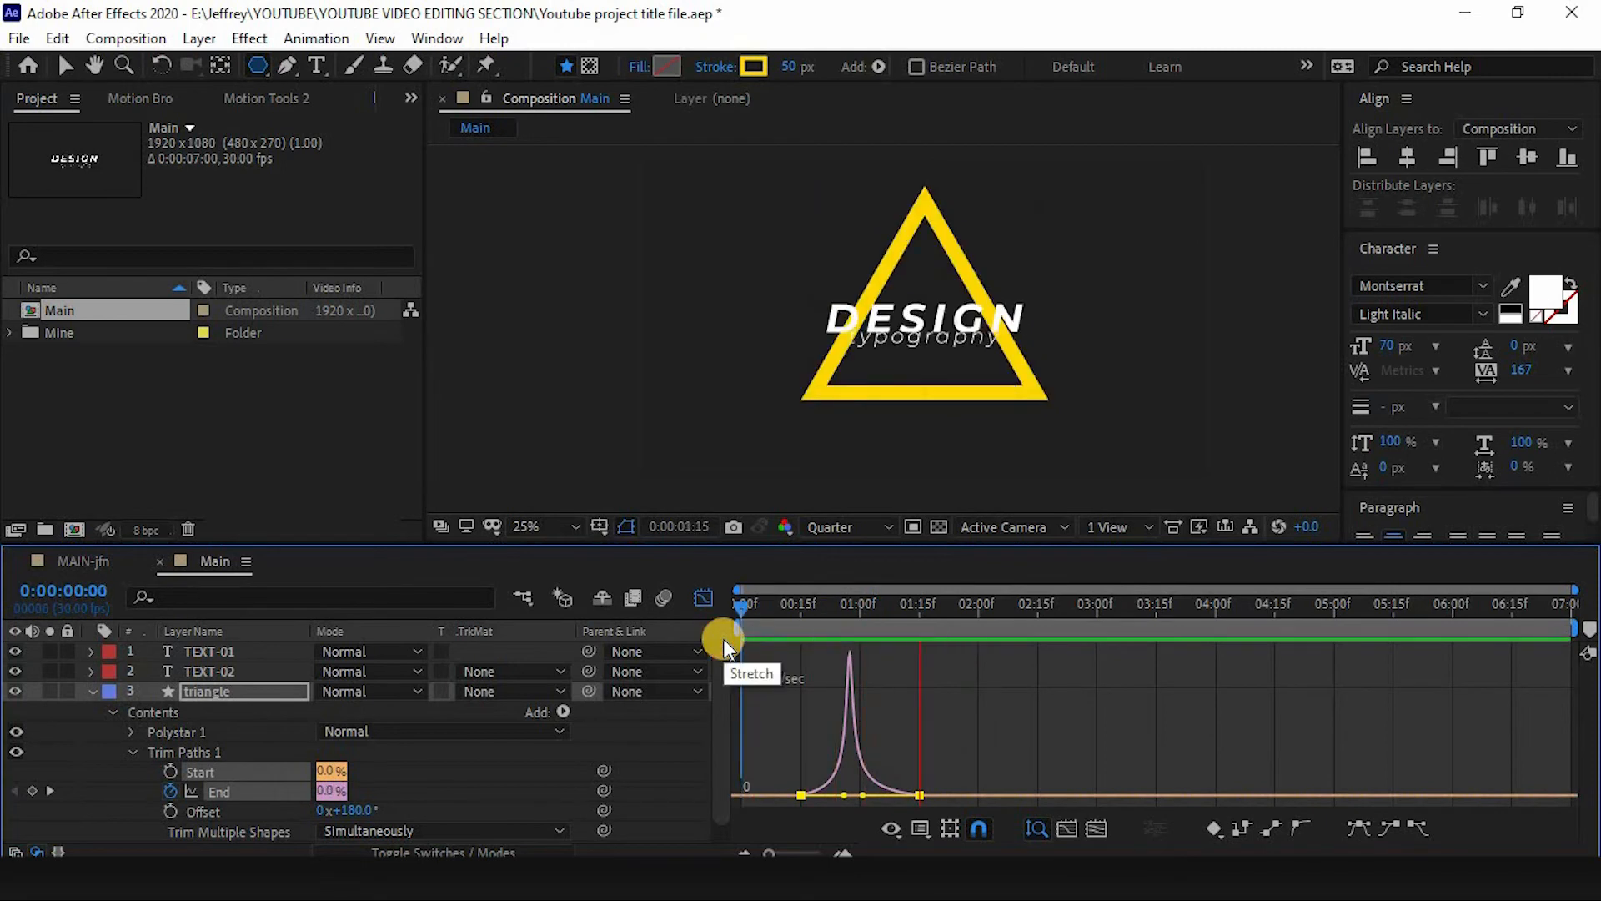
left_click_drag(876, 798, 876, 795)
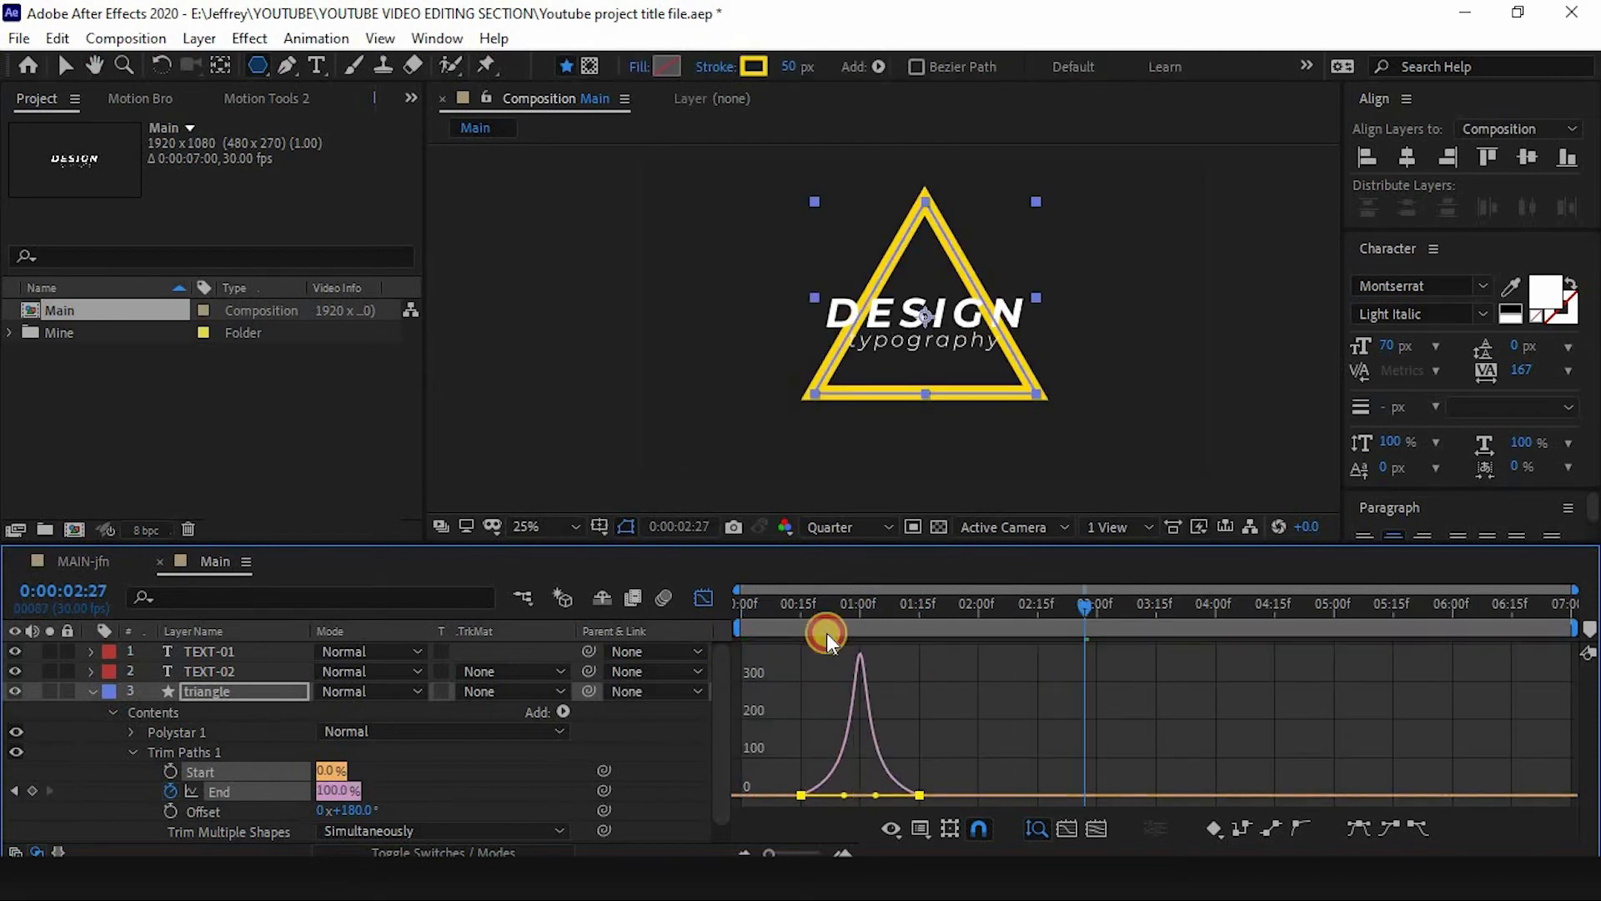
left_click_drag(825, 619, 707, 638)
key("space")
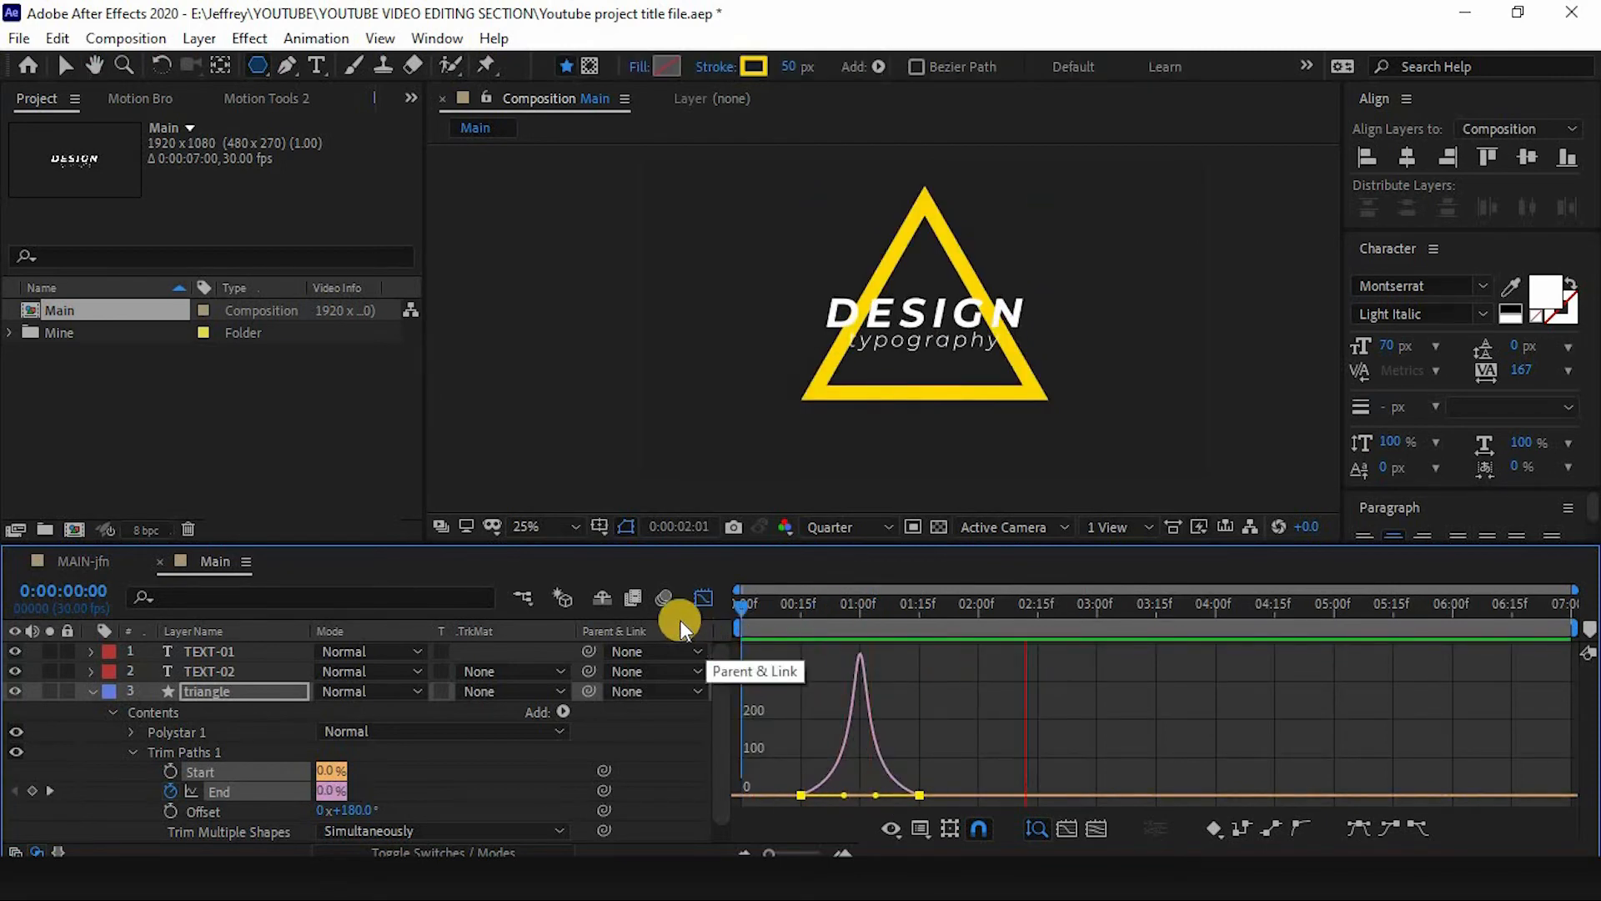
- Close the Graph Editor, collapse the triangle layer's properties and deselect the layers
key("shift+F3")
key("u")
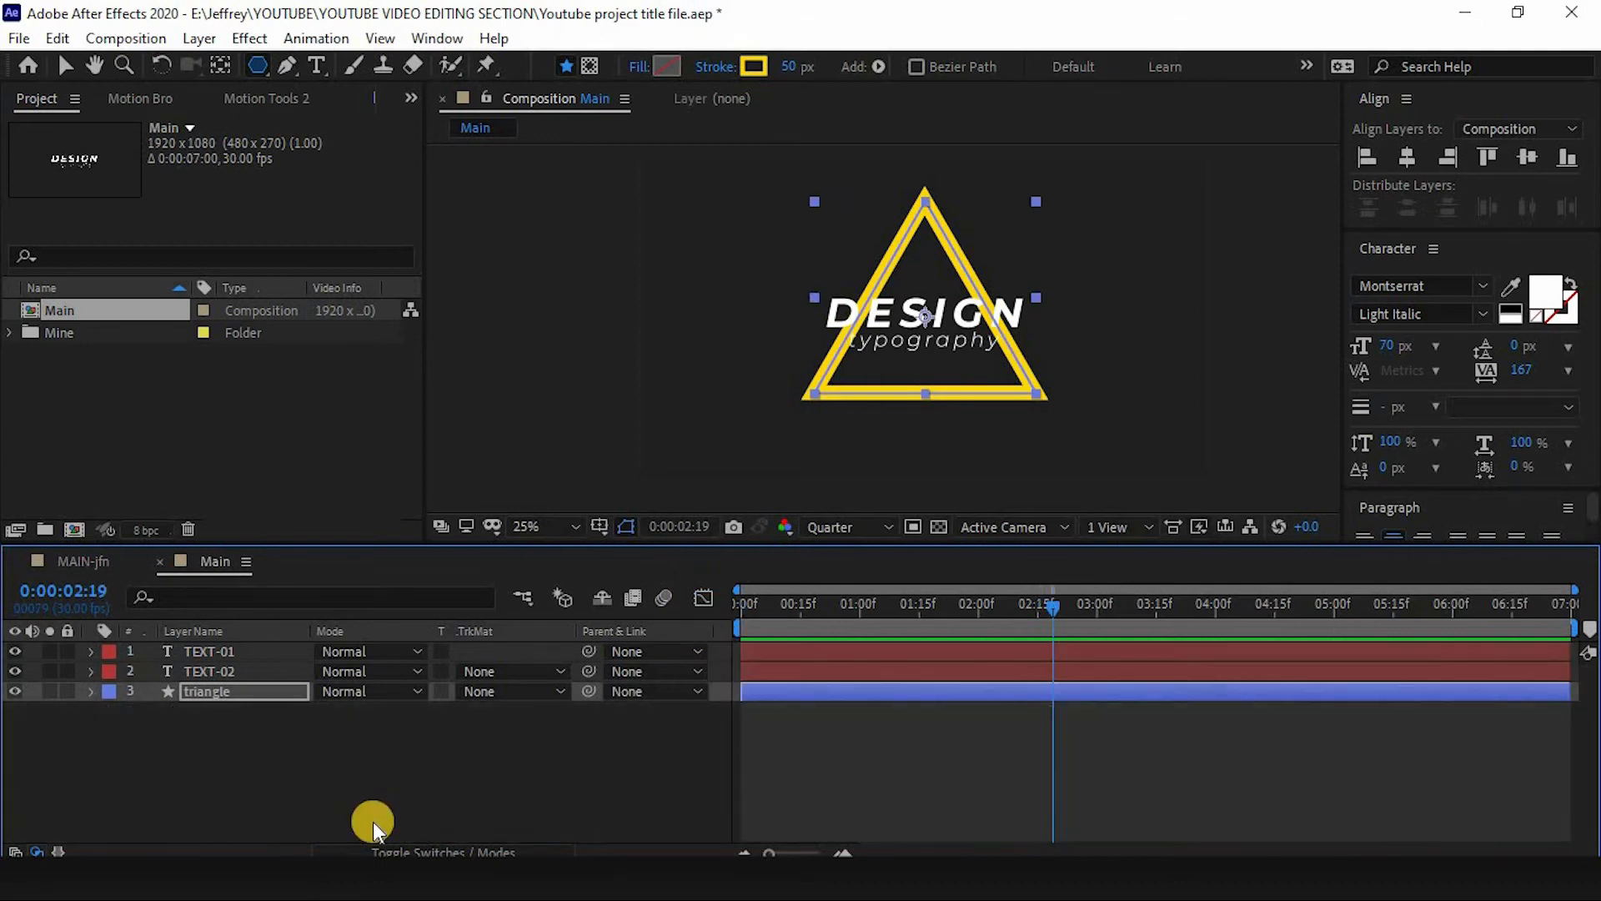
left_click(372, 823)
left_click_drag(890, 612, 929, 580)
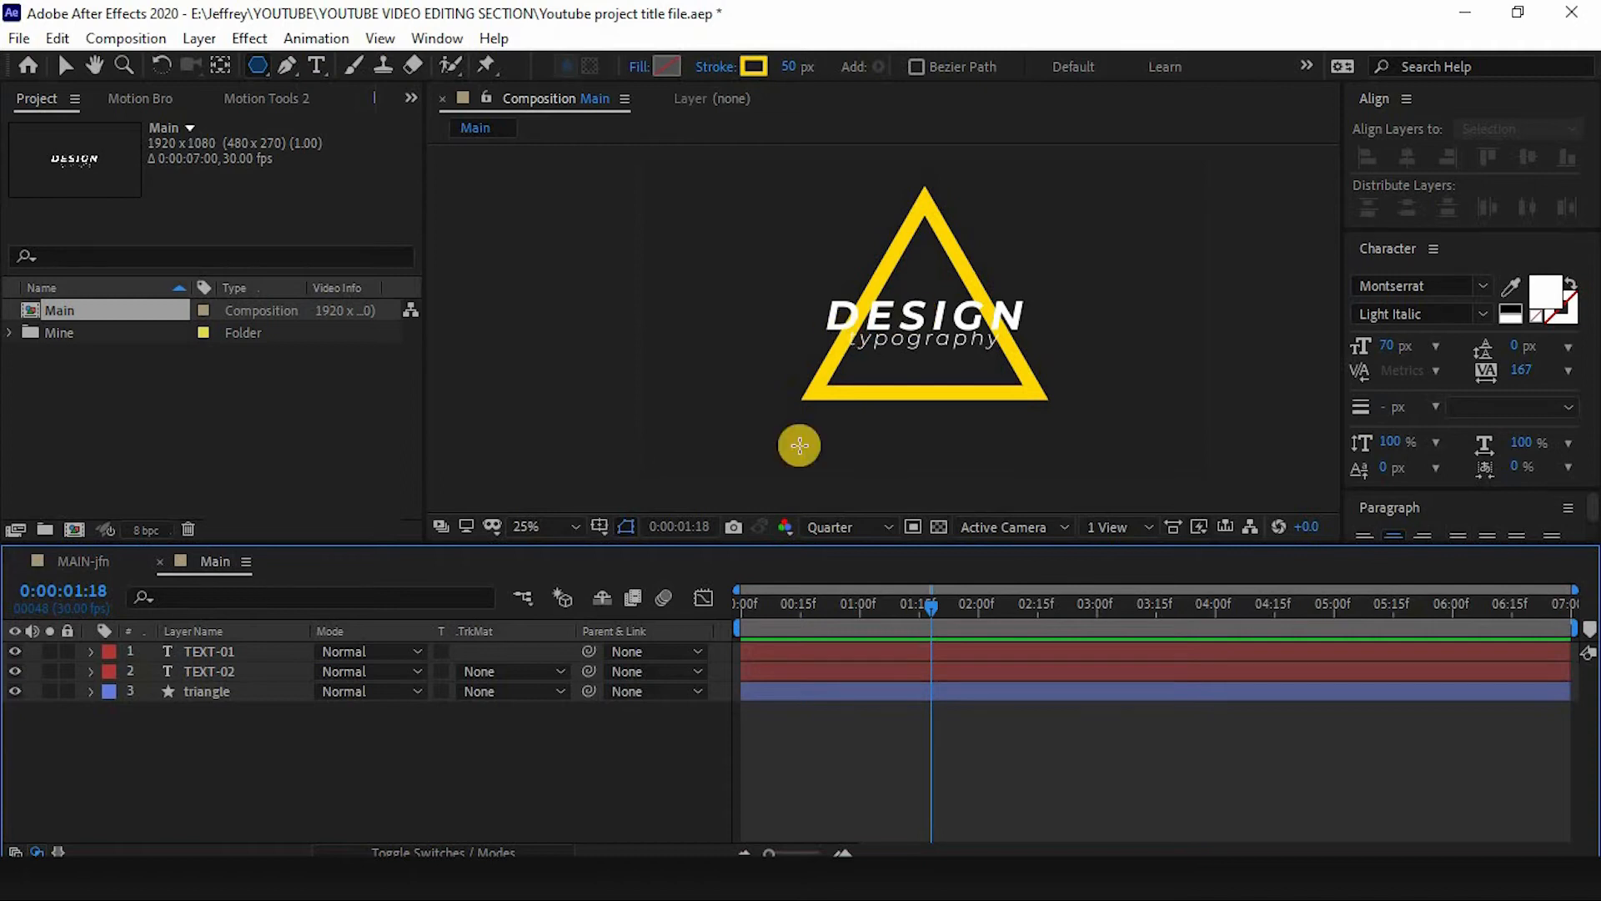
left_click(208, 670)
left_click(233, 693)
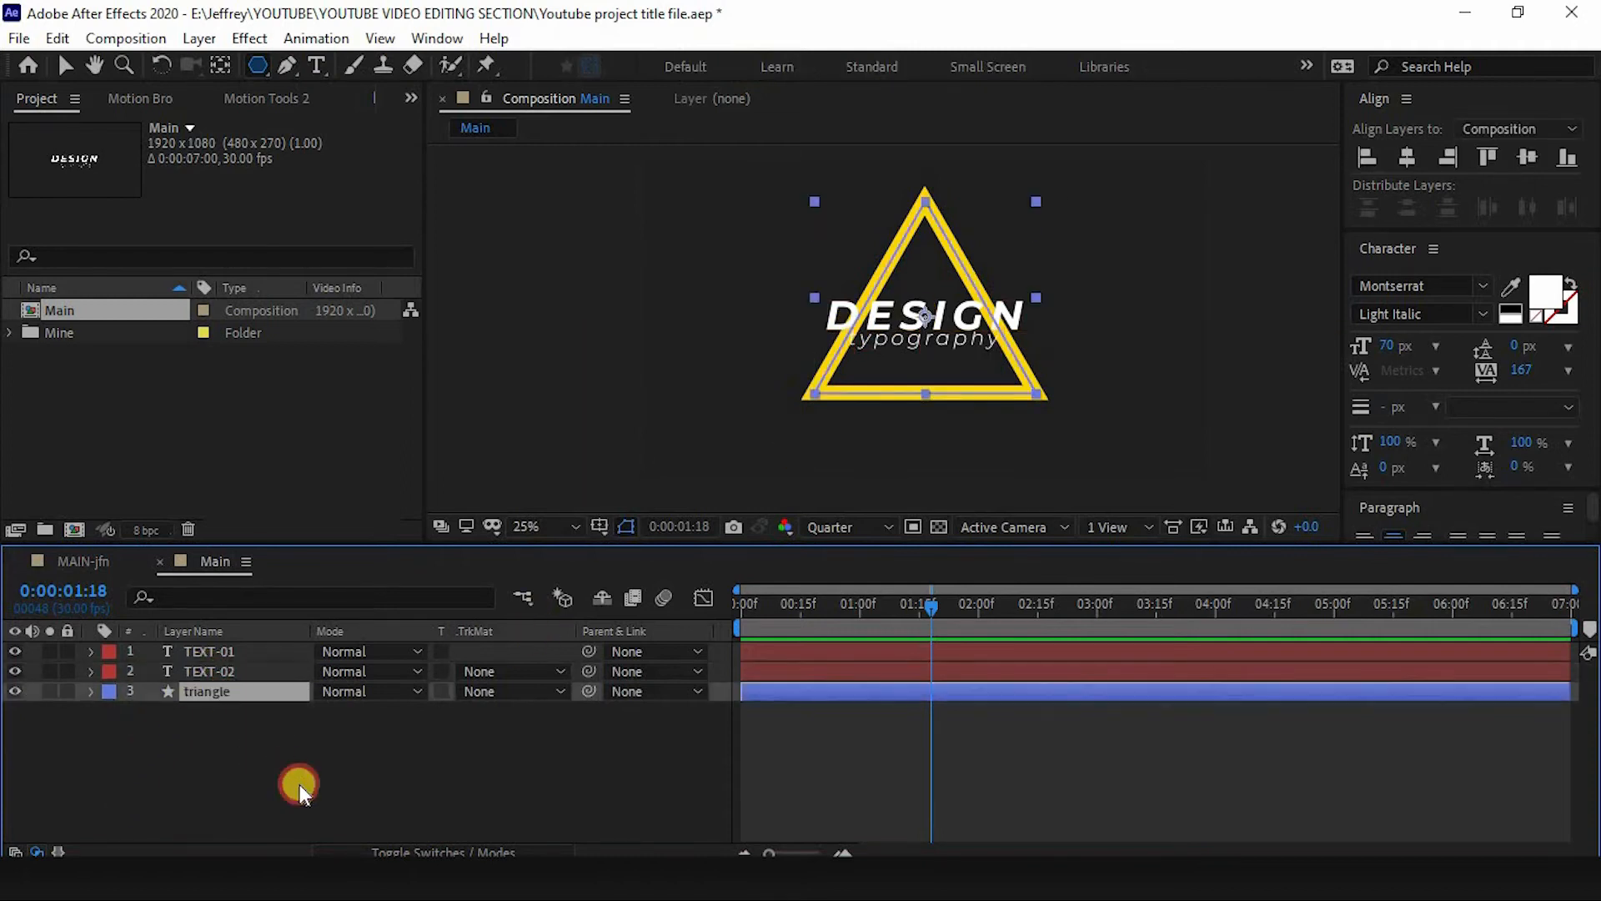
left_click(300, 781)
- Compare with the MAIN-jfn reference composition by scrubbing its timeline, then return to Main
left_click(83, 561)
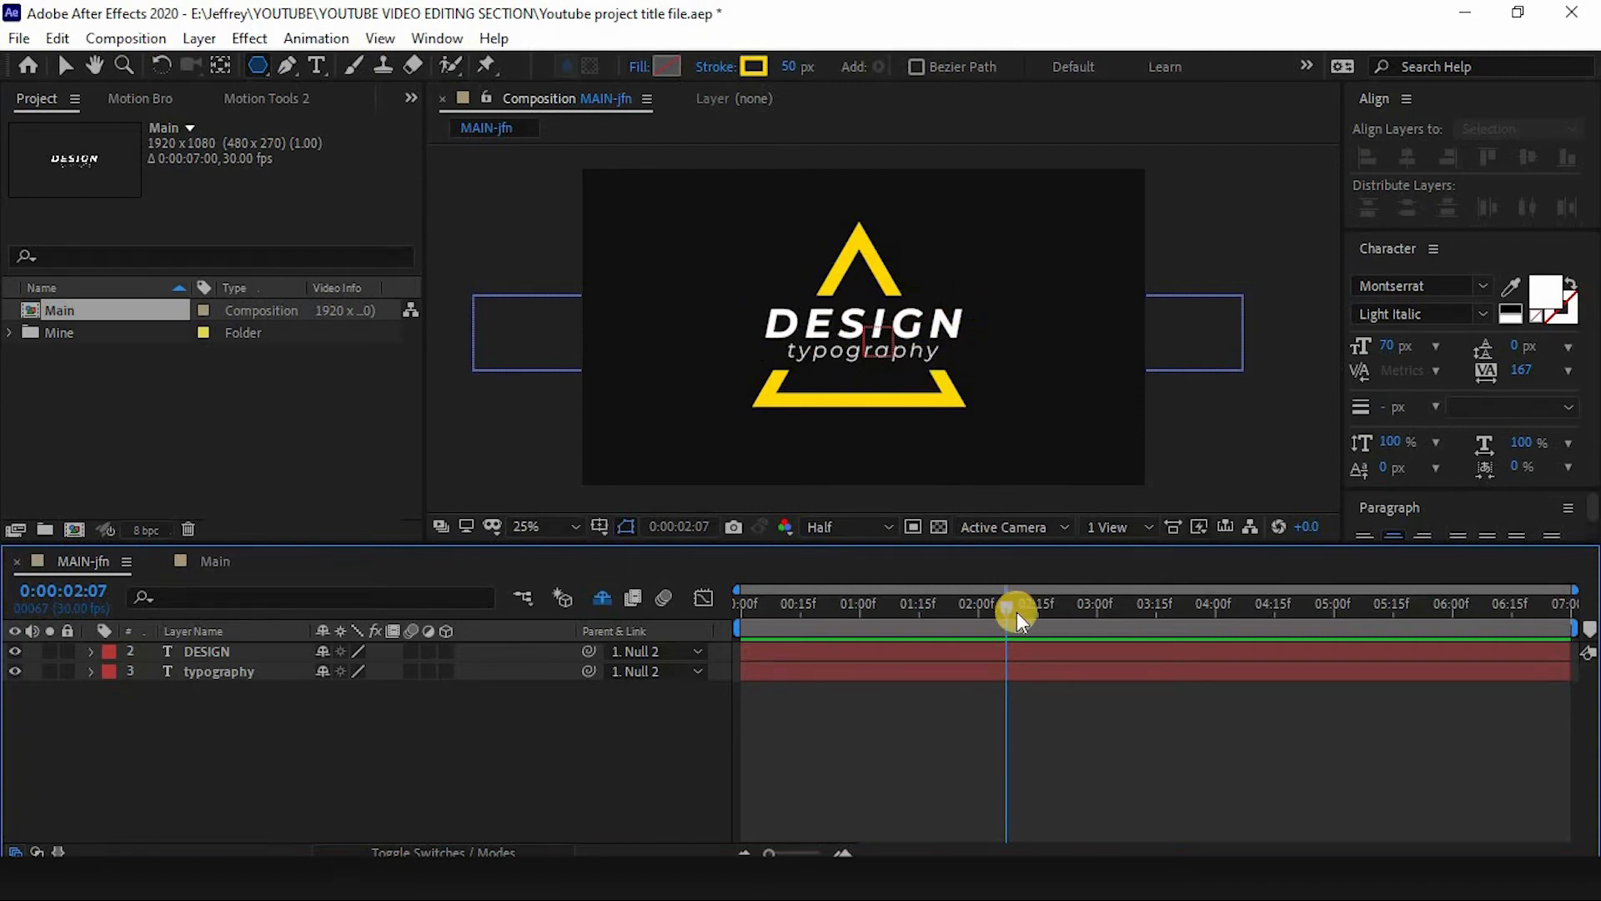
left_click_drag(1010, 607, 939, 607)
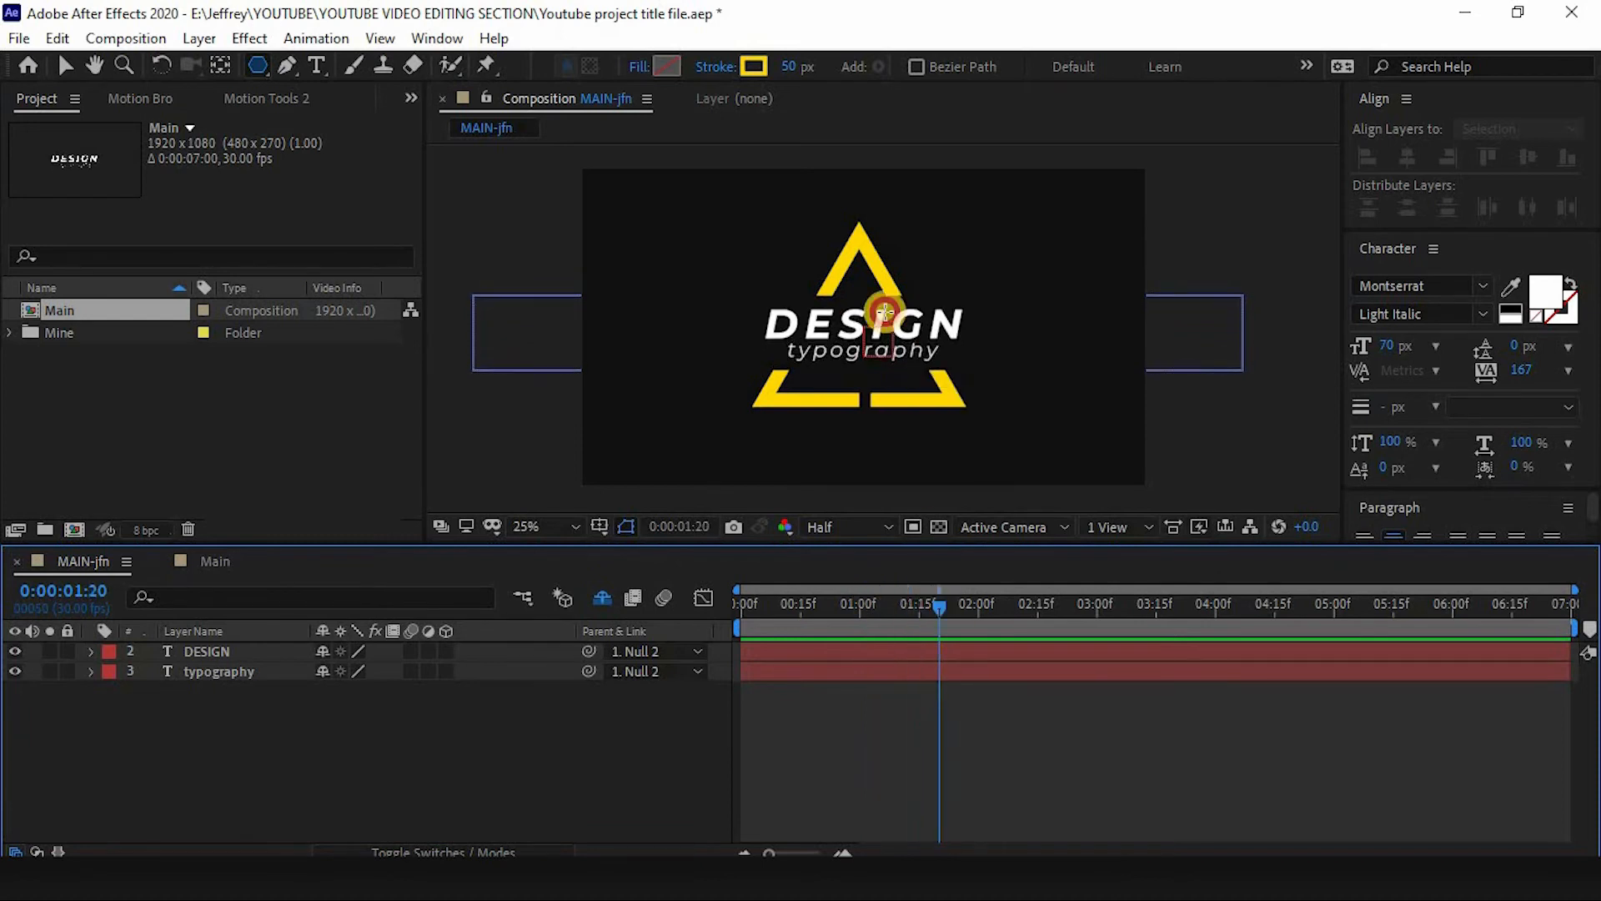
left_click(225, 562)
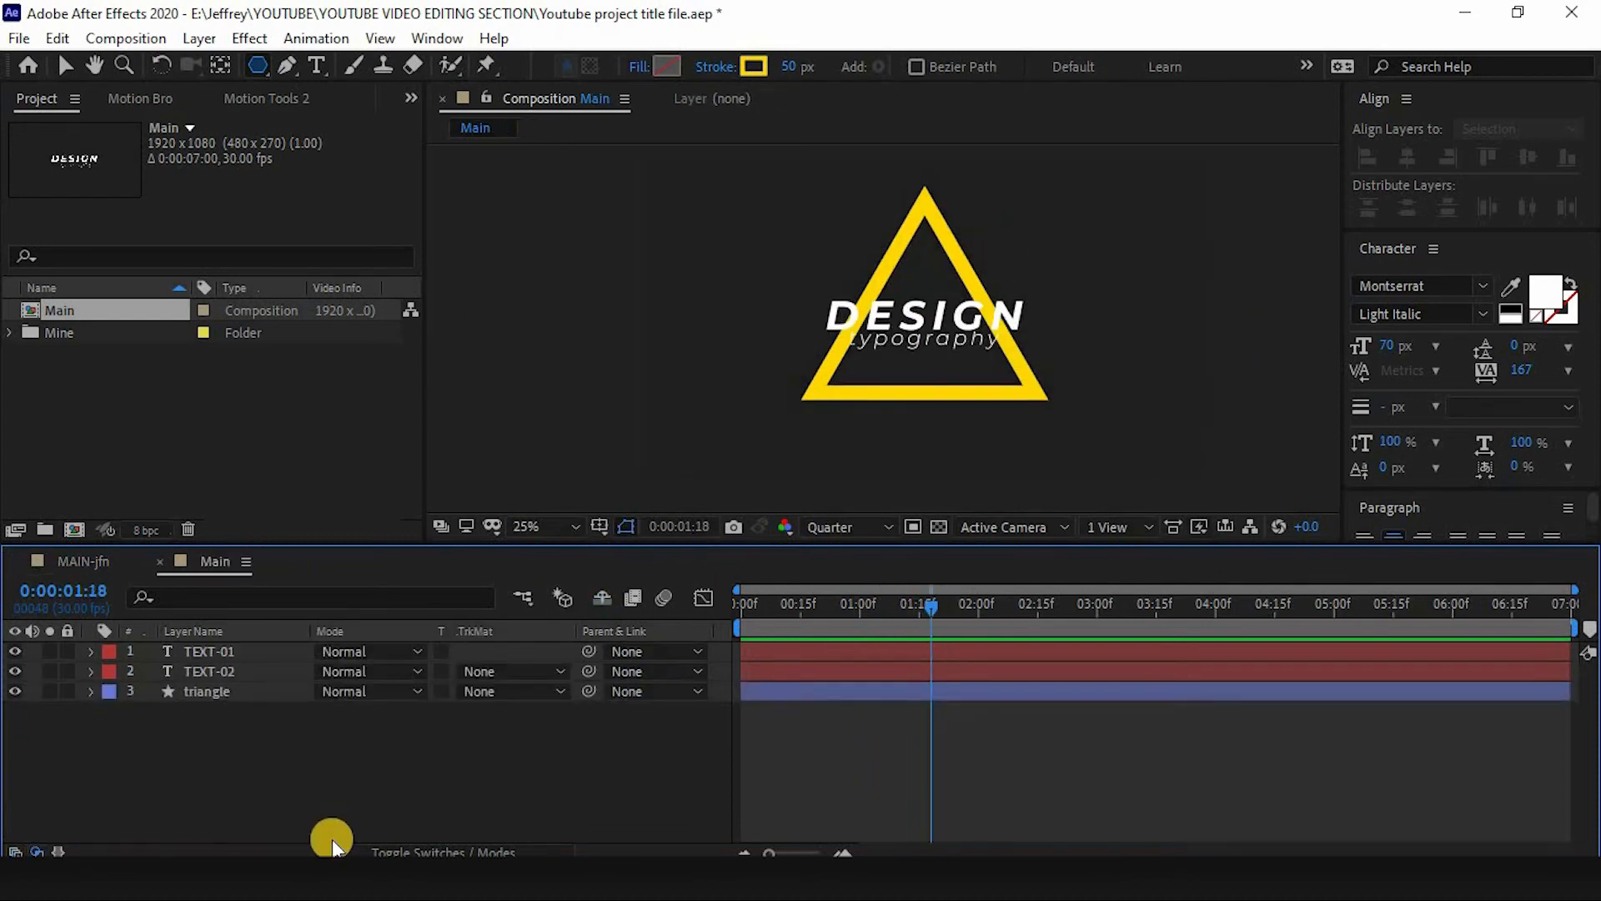
left_click(277, 727)
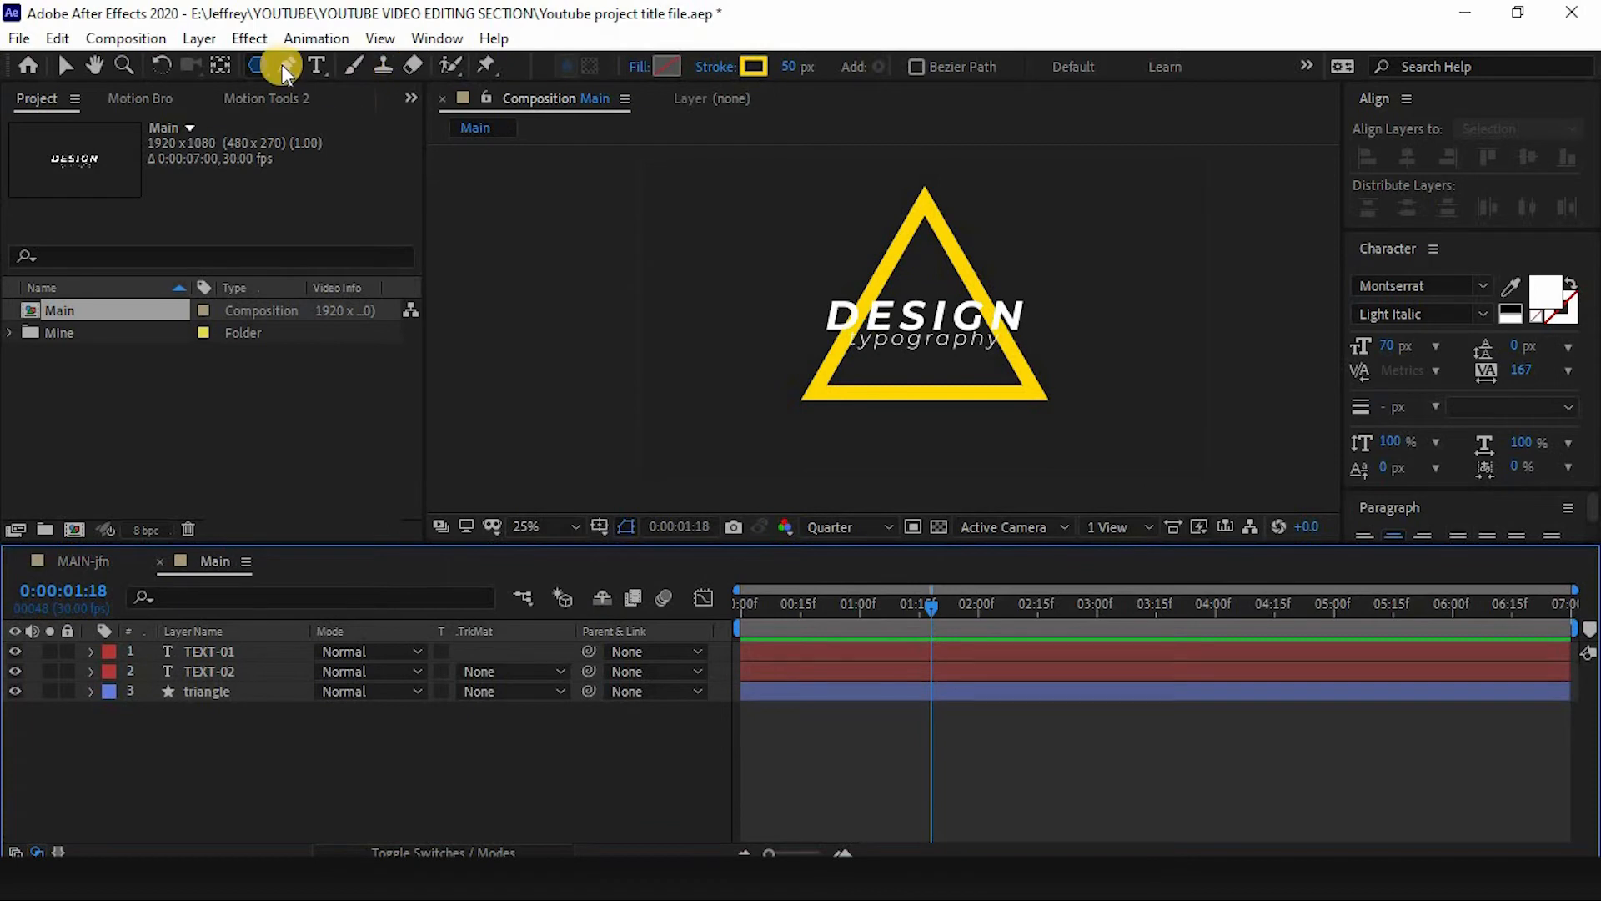
- Draw a full-width rectangle across the title with a solid 00E4FF fill and no stroke
left_click_drag(261, 64, 335, 68)
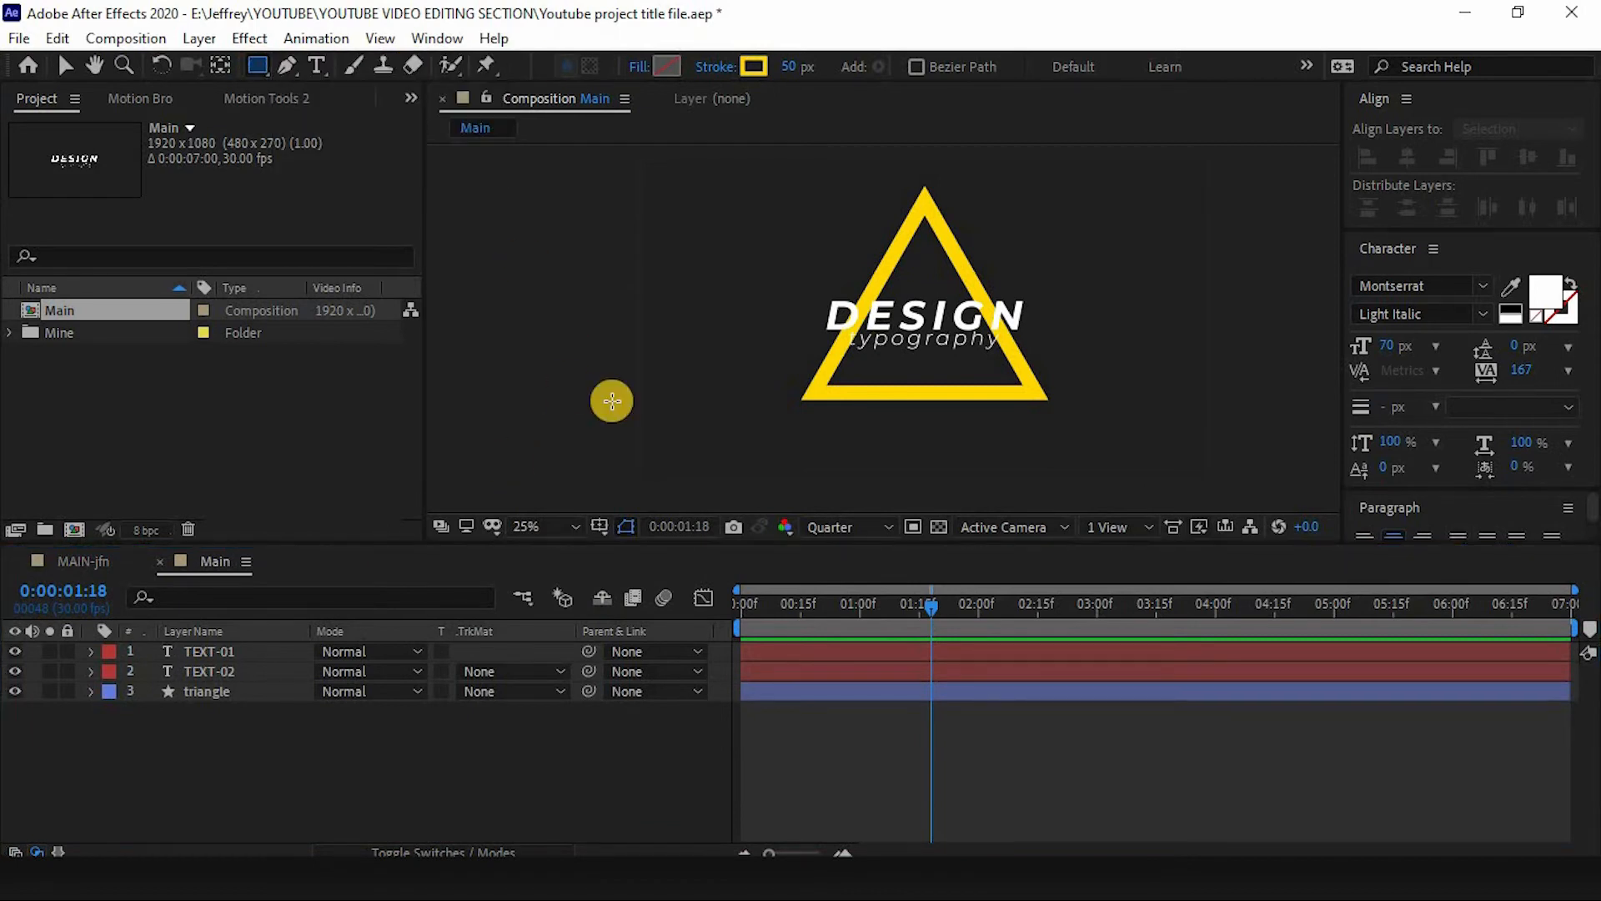
left_click(637, 74)
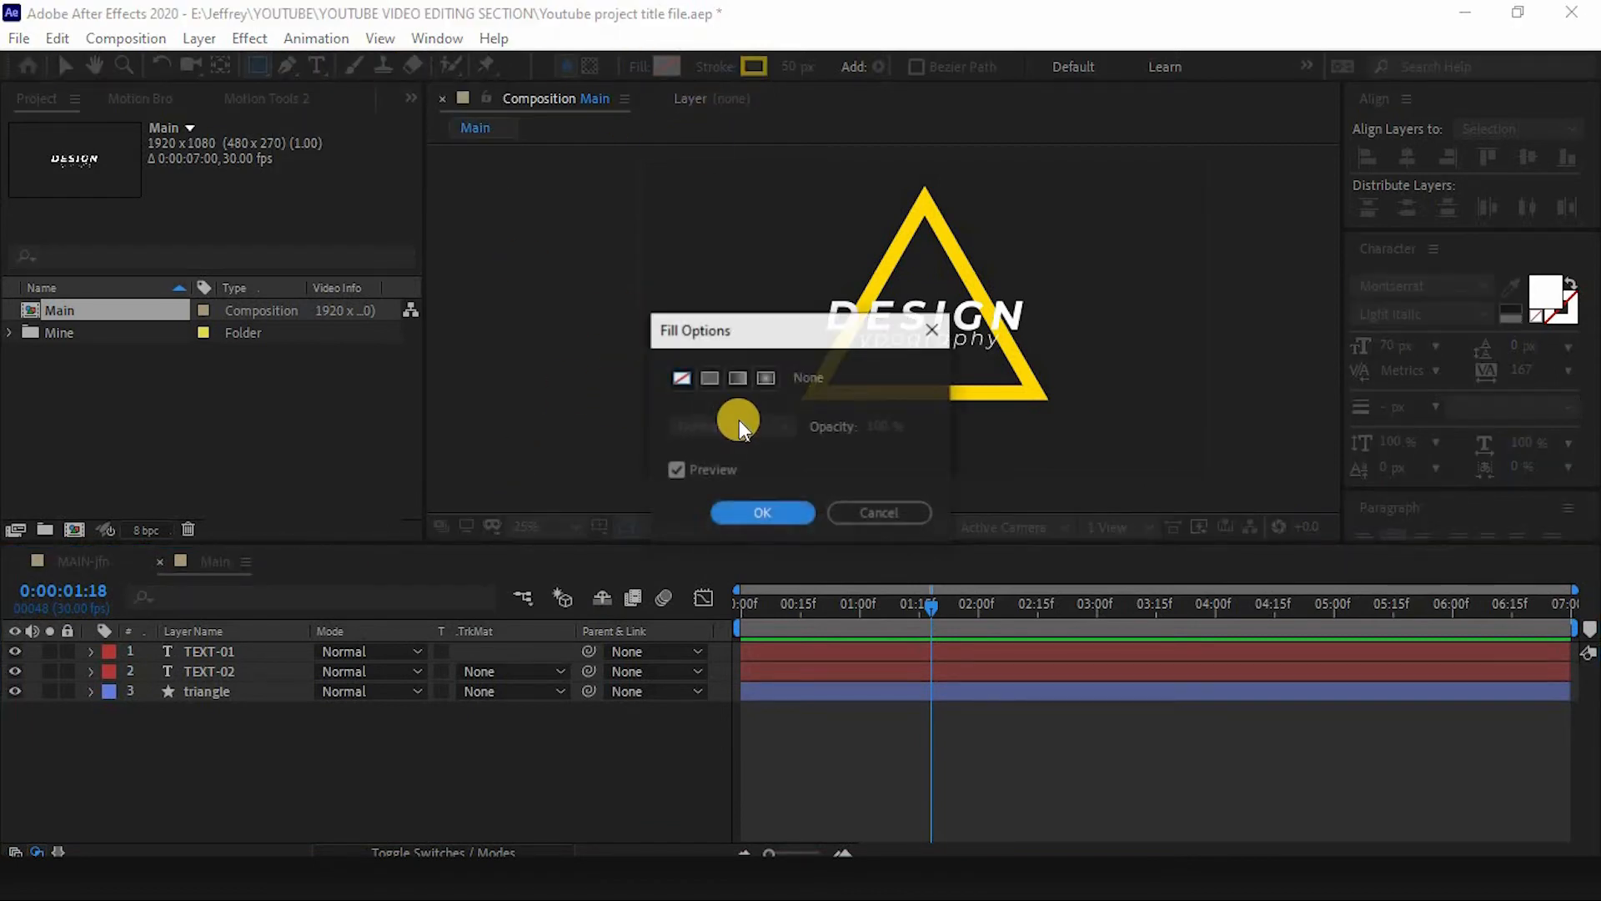
left_click(708, 382)
left_click(765, 511)
left_click(725, 66)
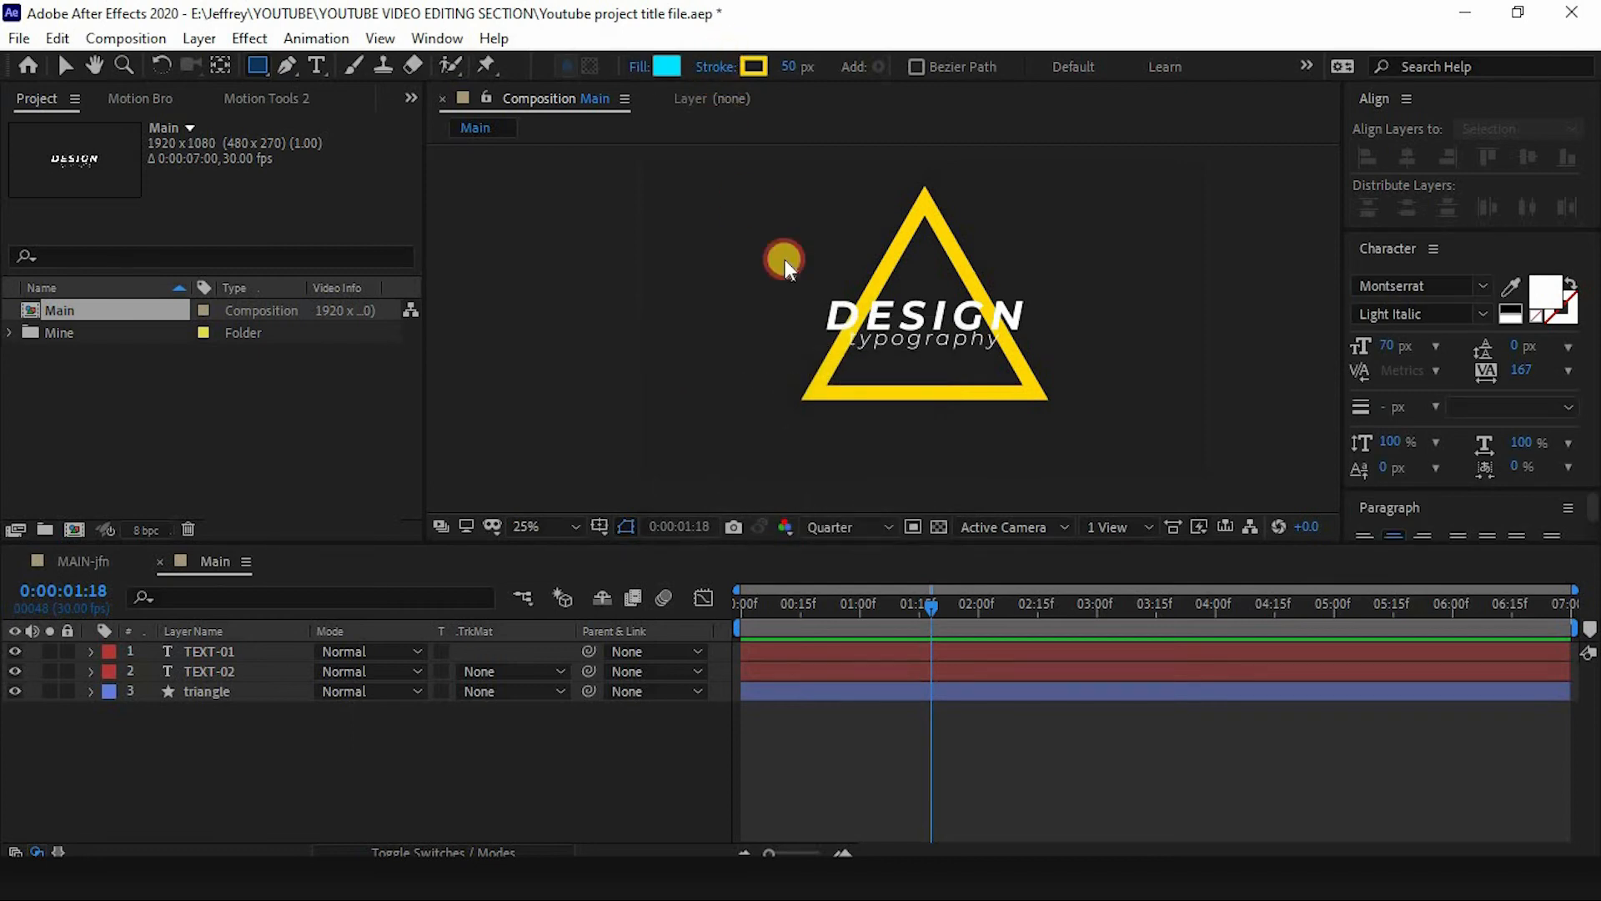
left_click(679, 377)
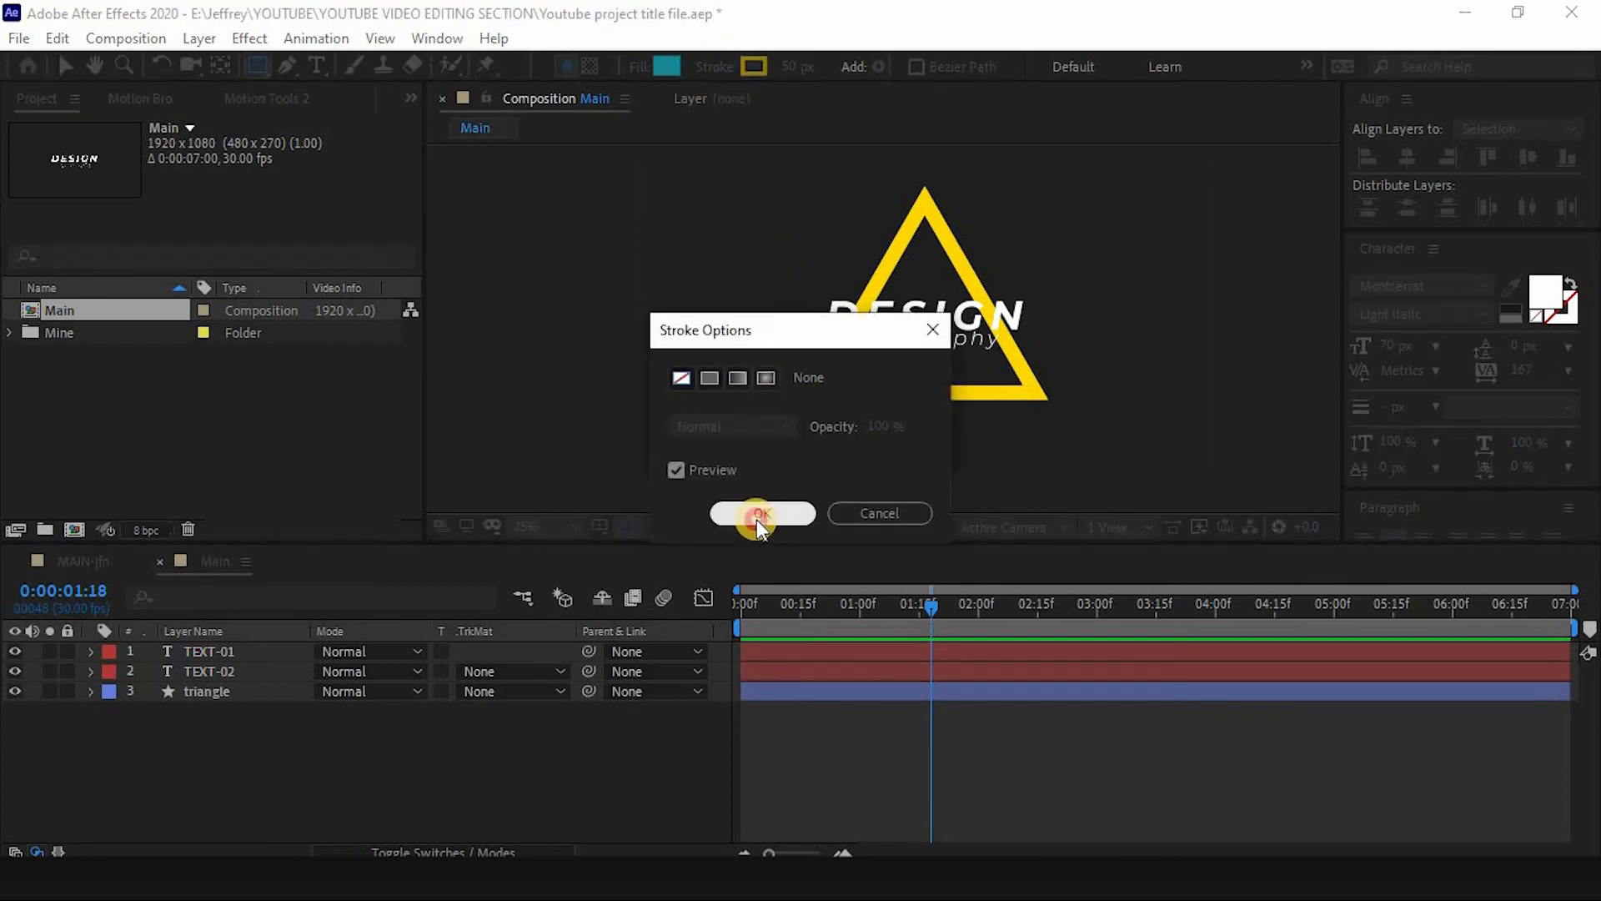
left_click(757, 513)
left_click(667, 67)
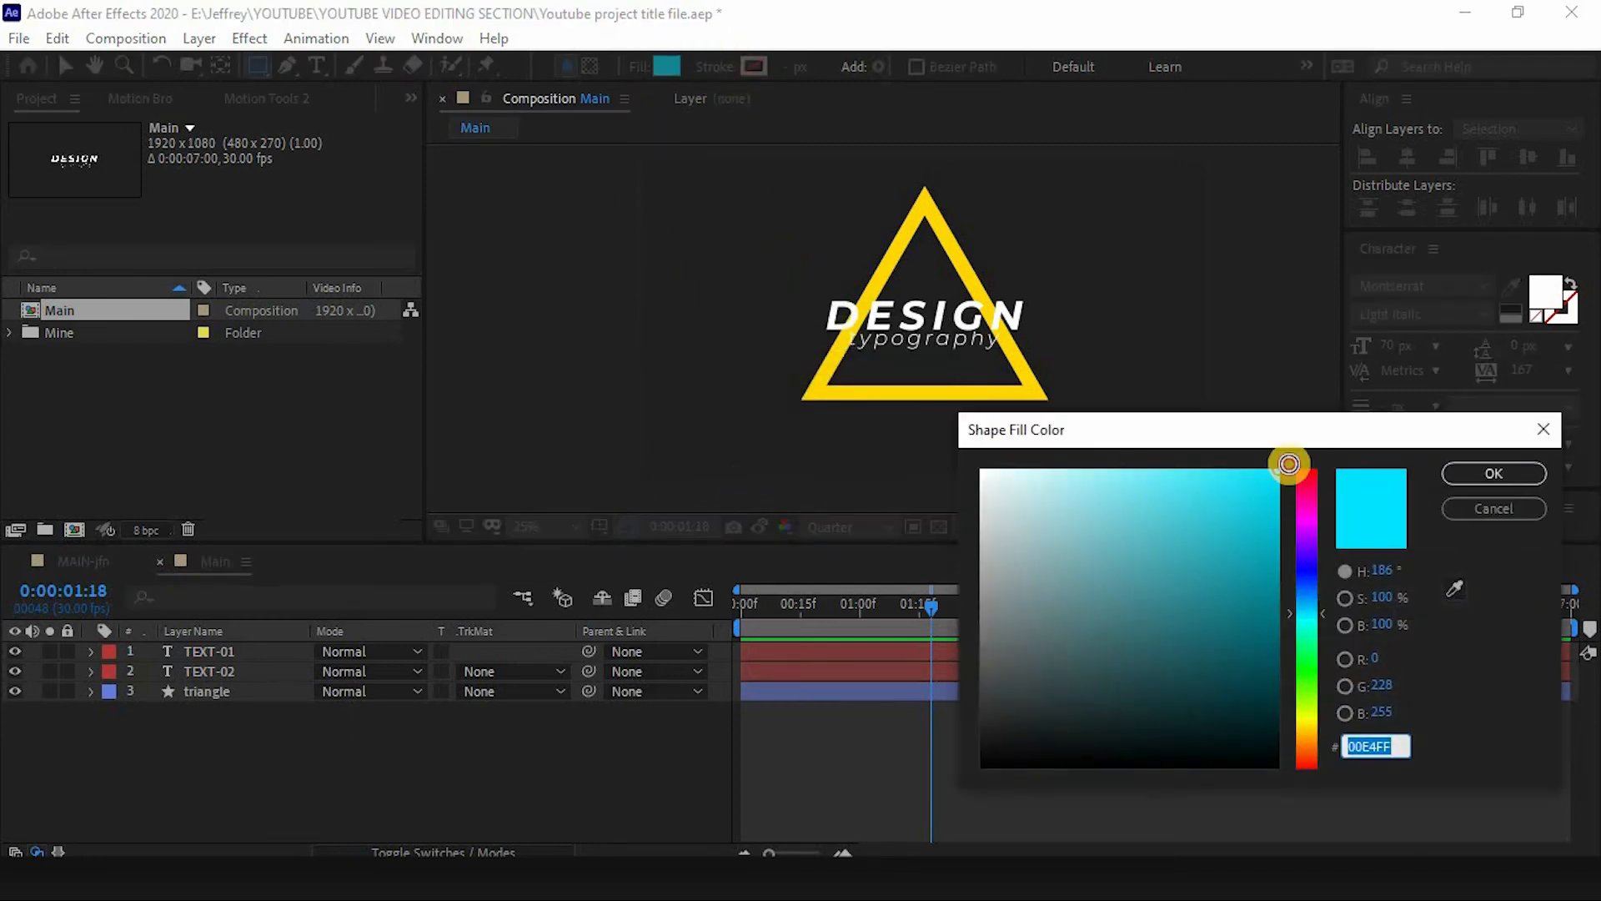
left_click(1468, 473)
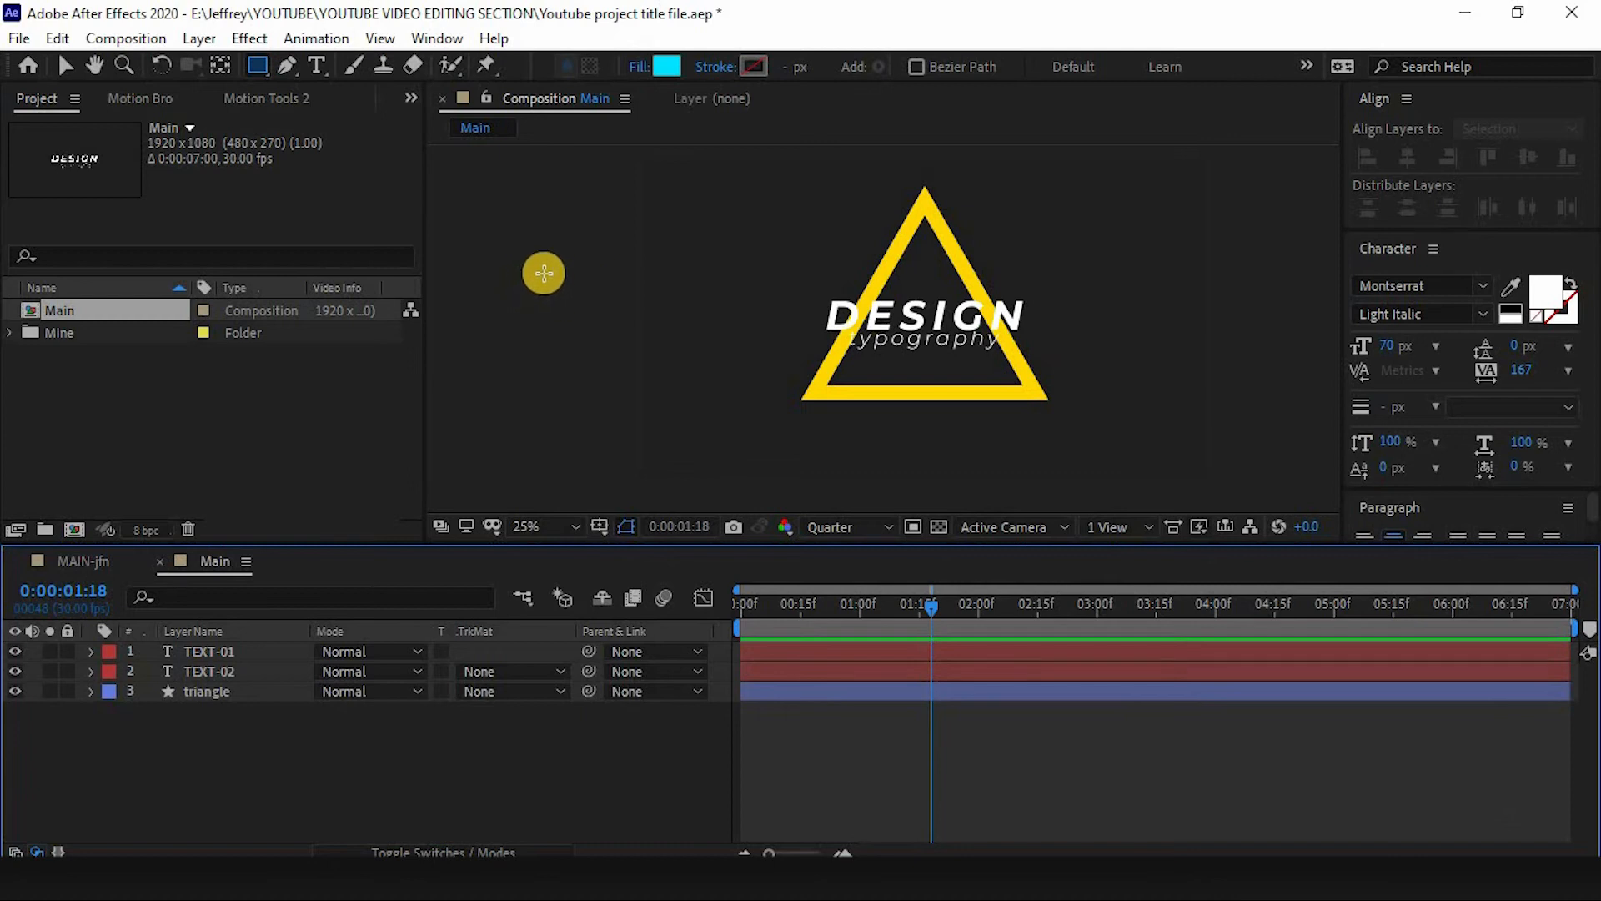
left_click_drag(613, 295, 1387, 358)
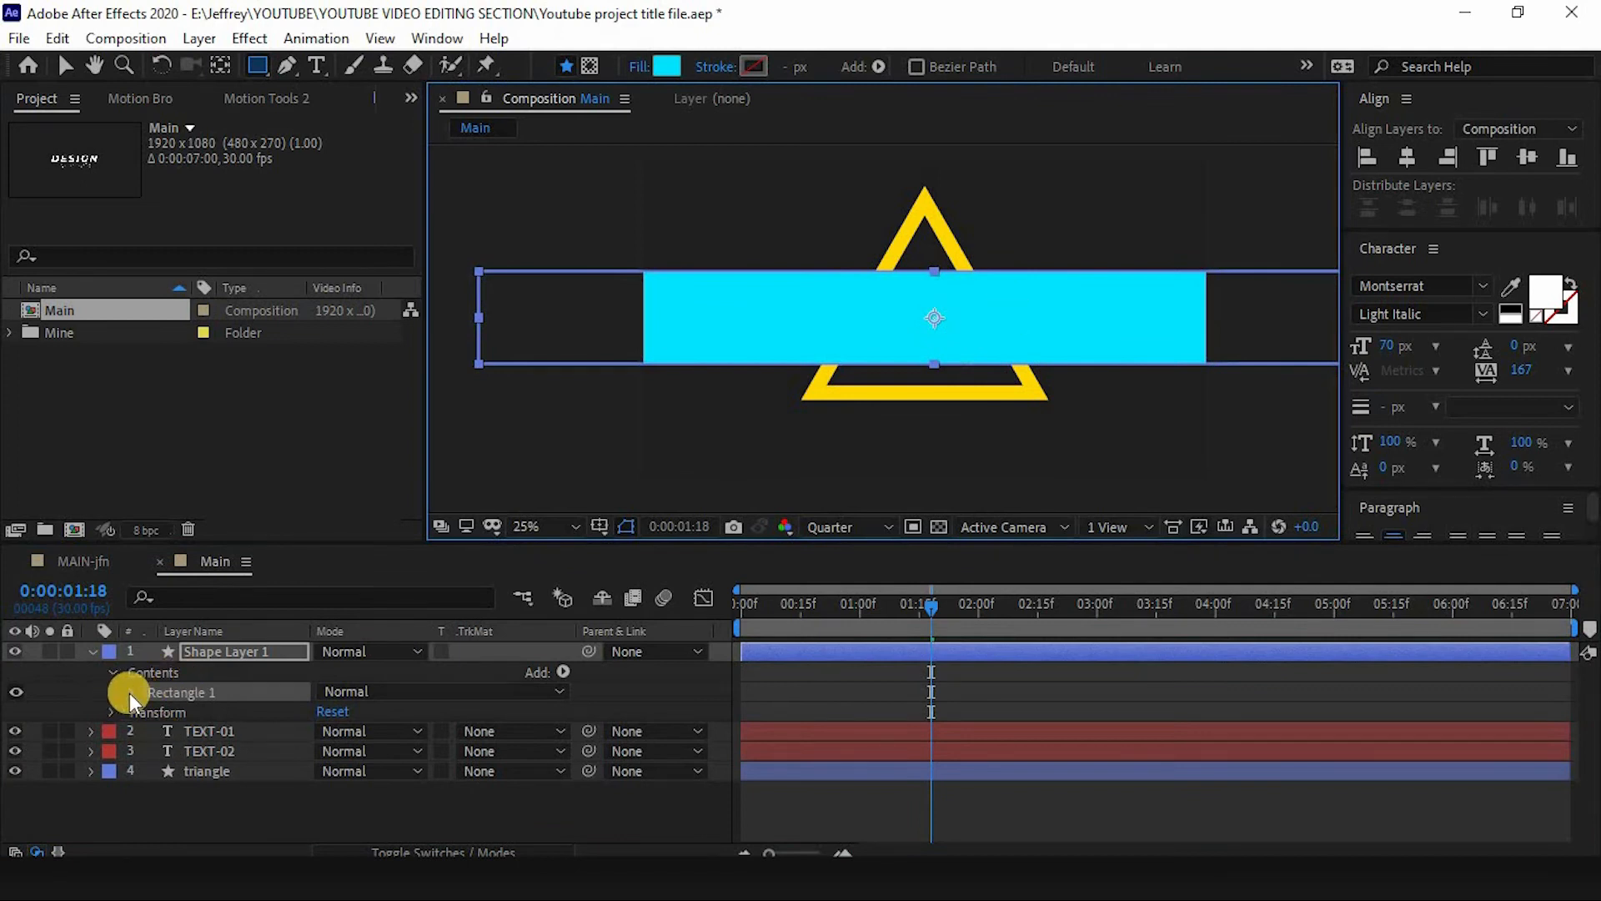
- Set the rectangle shape layer's opacity to 60%
left_click(223, 651)
left_click(150, 672)
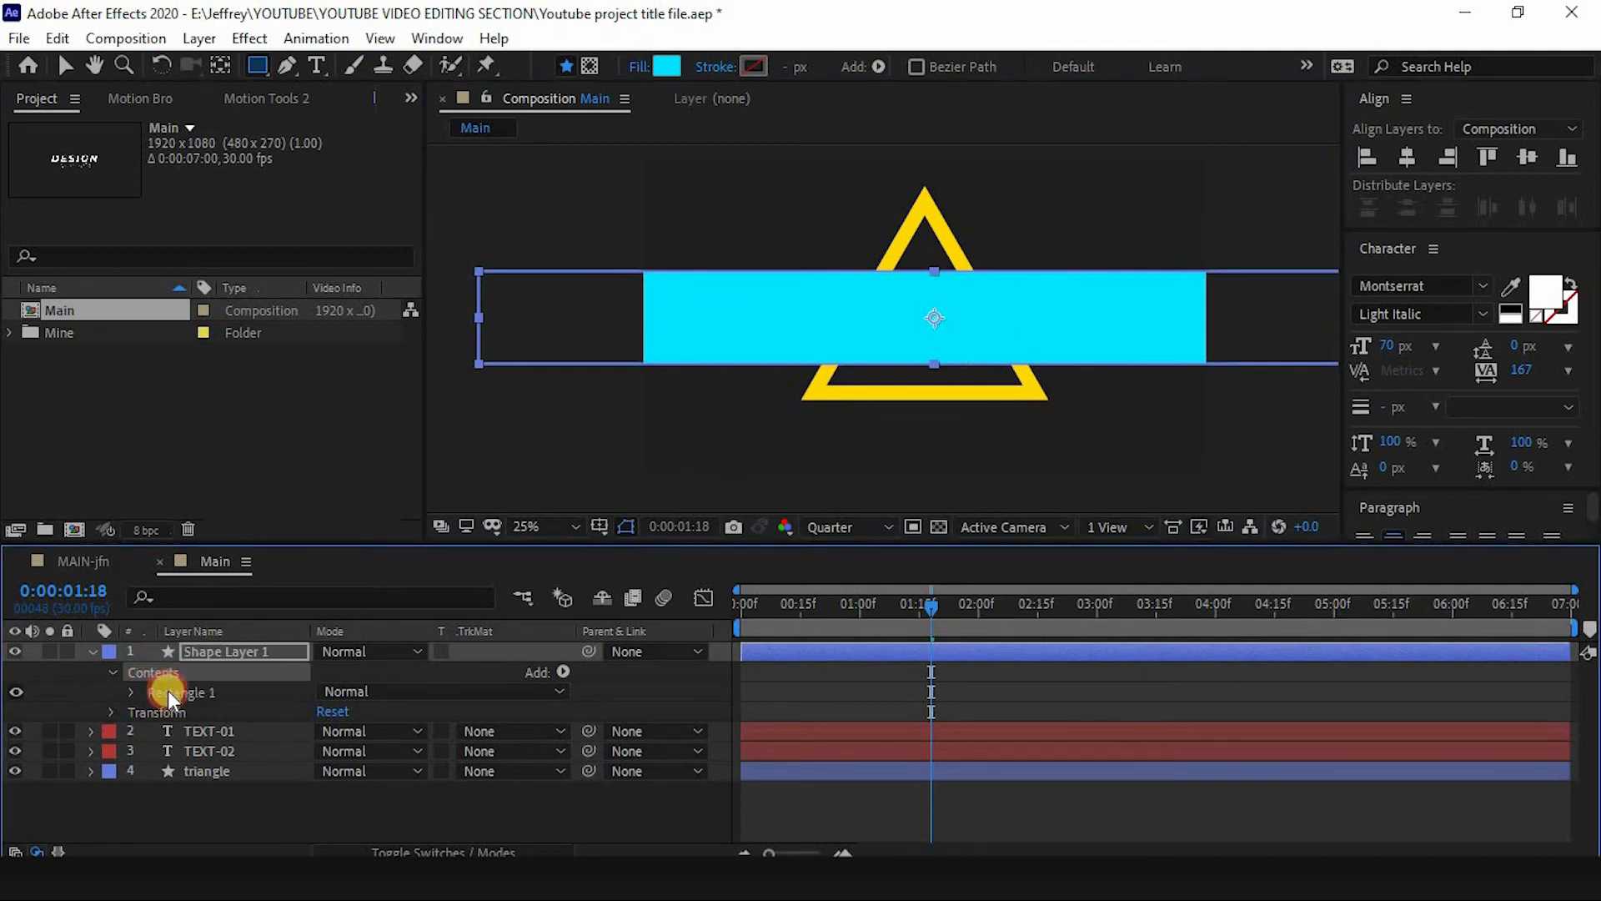
left_click(139, 698)
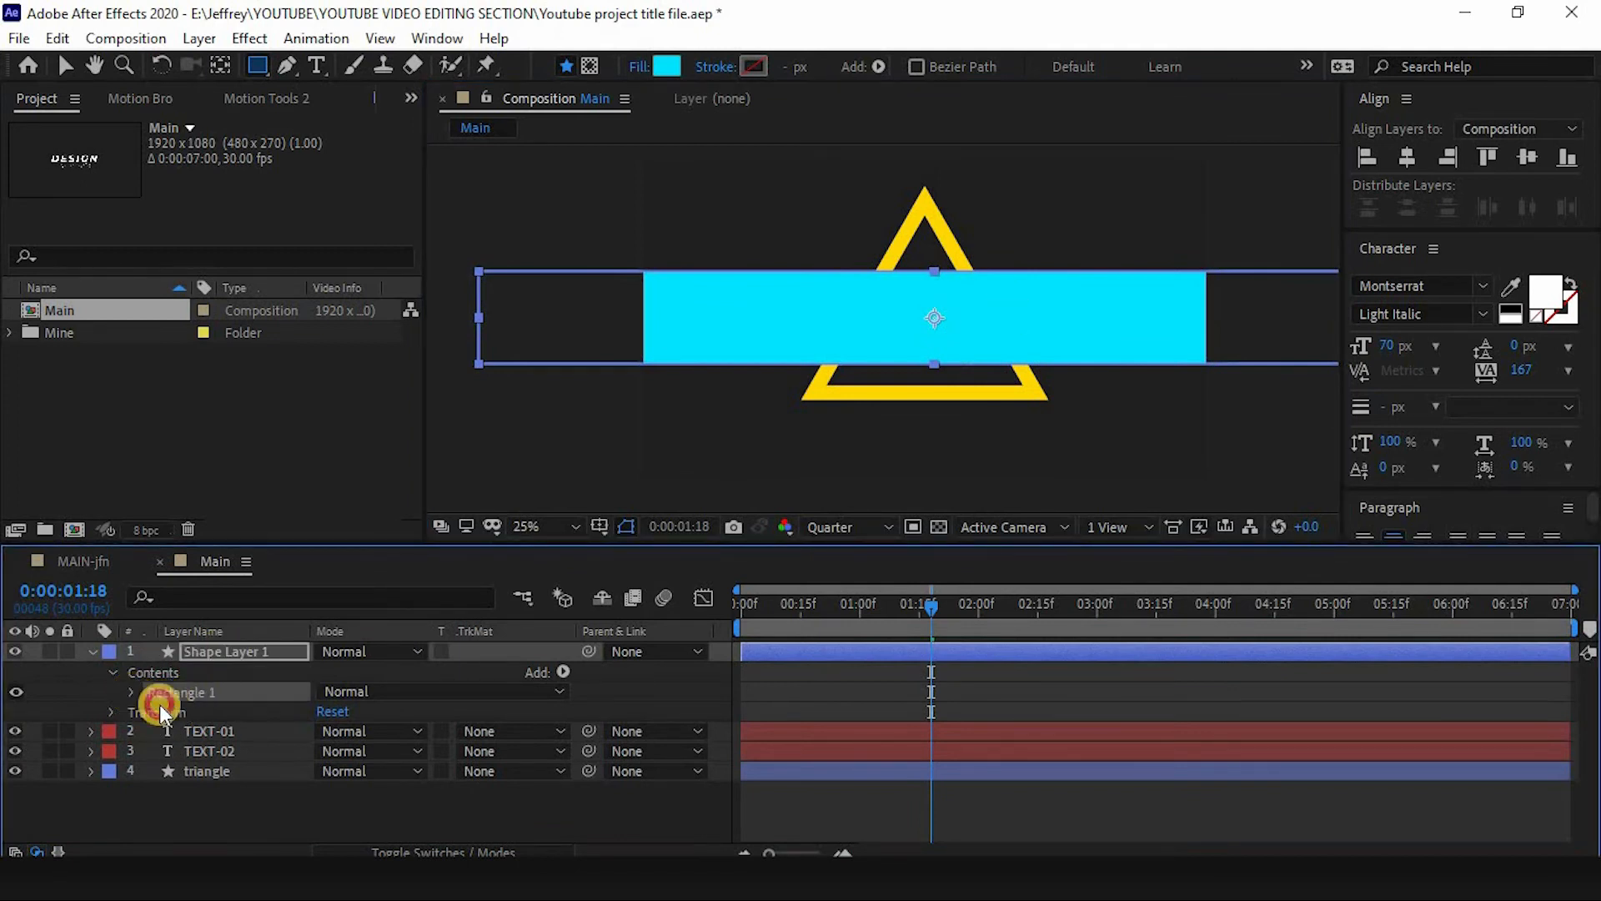
left_click(132, 692)
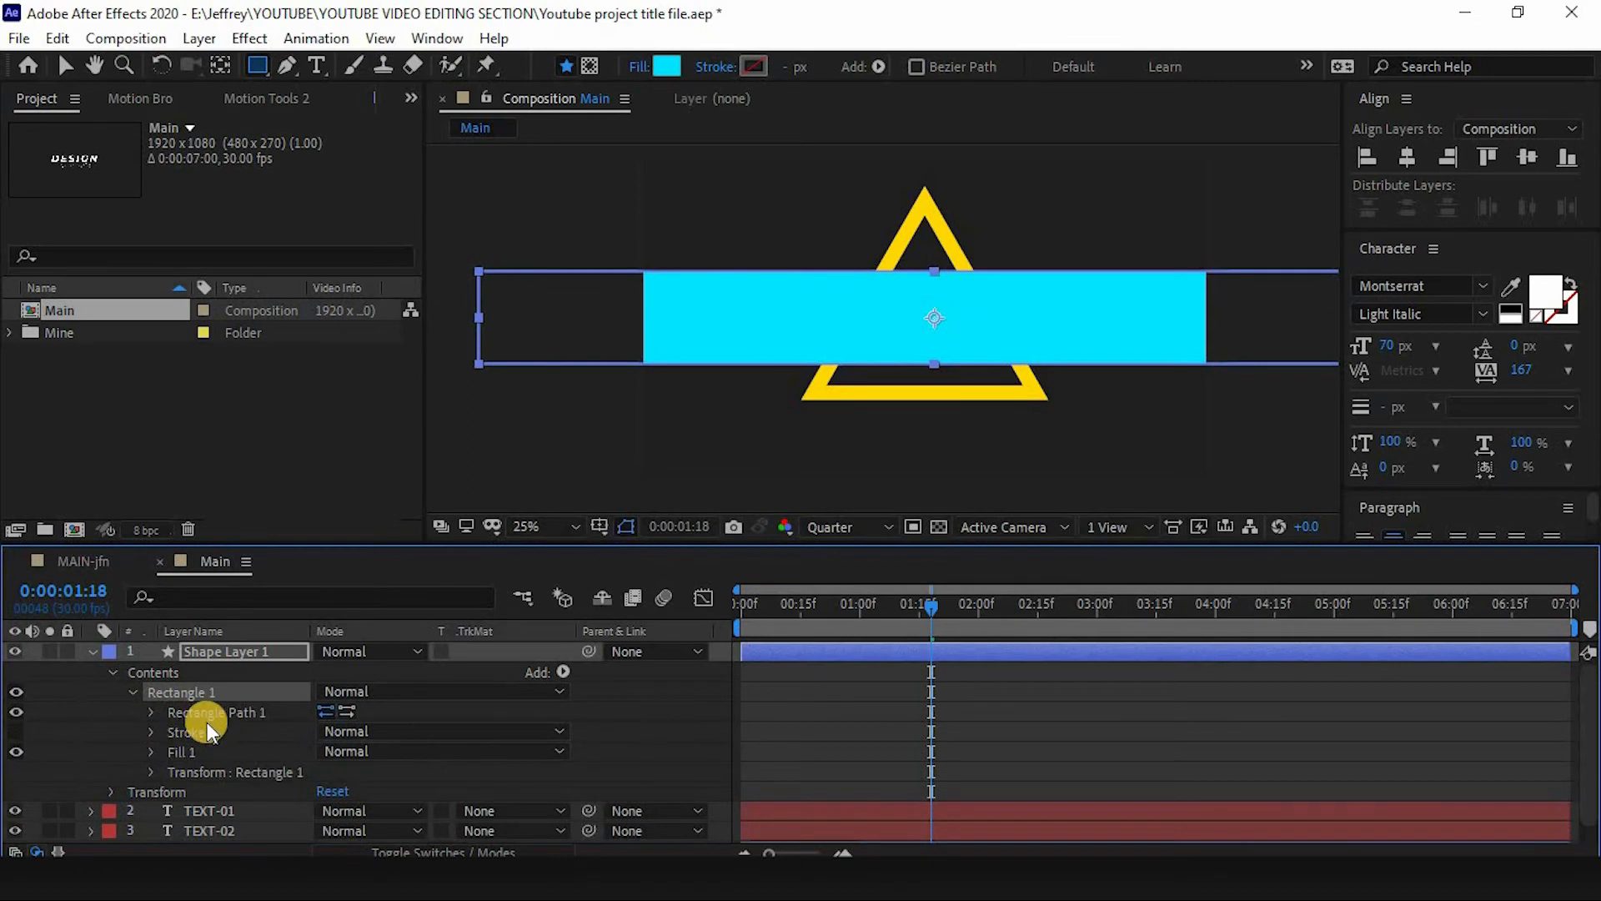
left_click(154, 712)
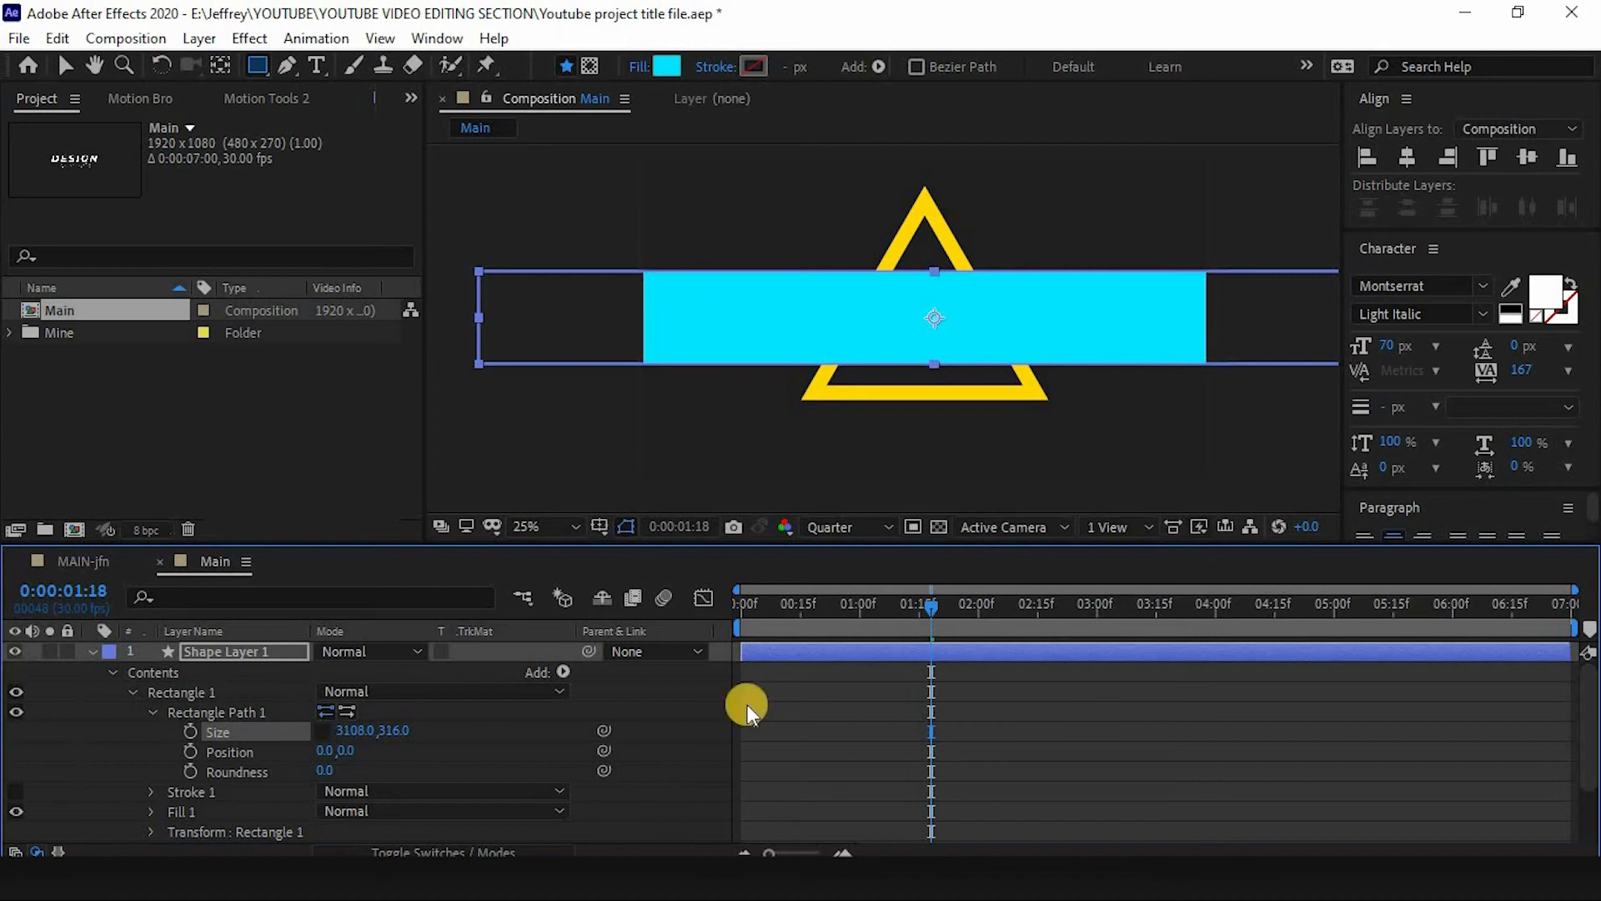
left_click_drag(923, 602, 921, 611)
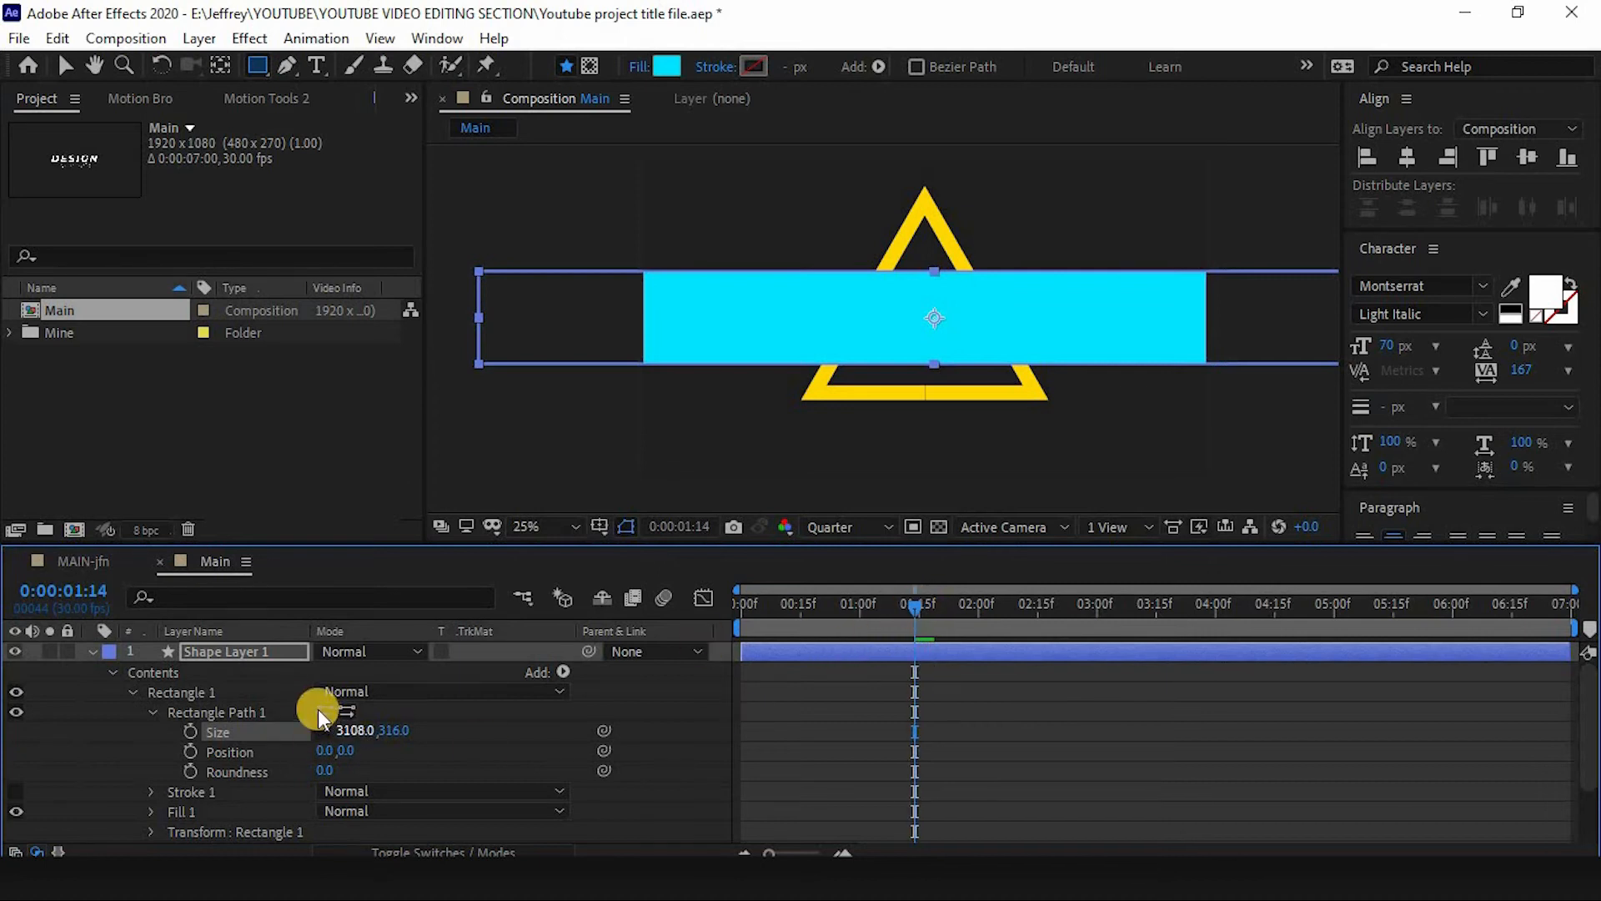
left_click(261, 652)
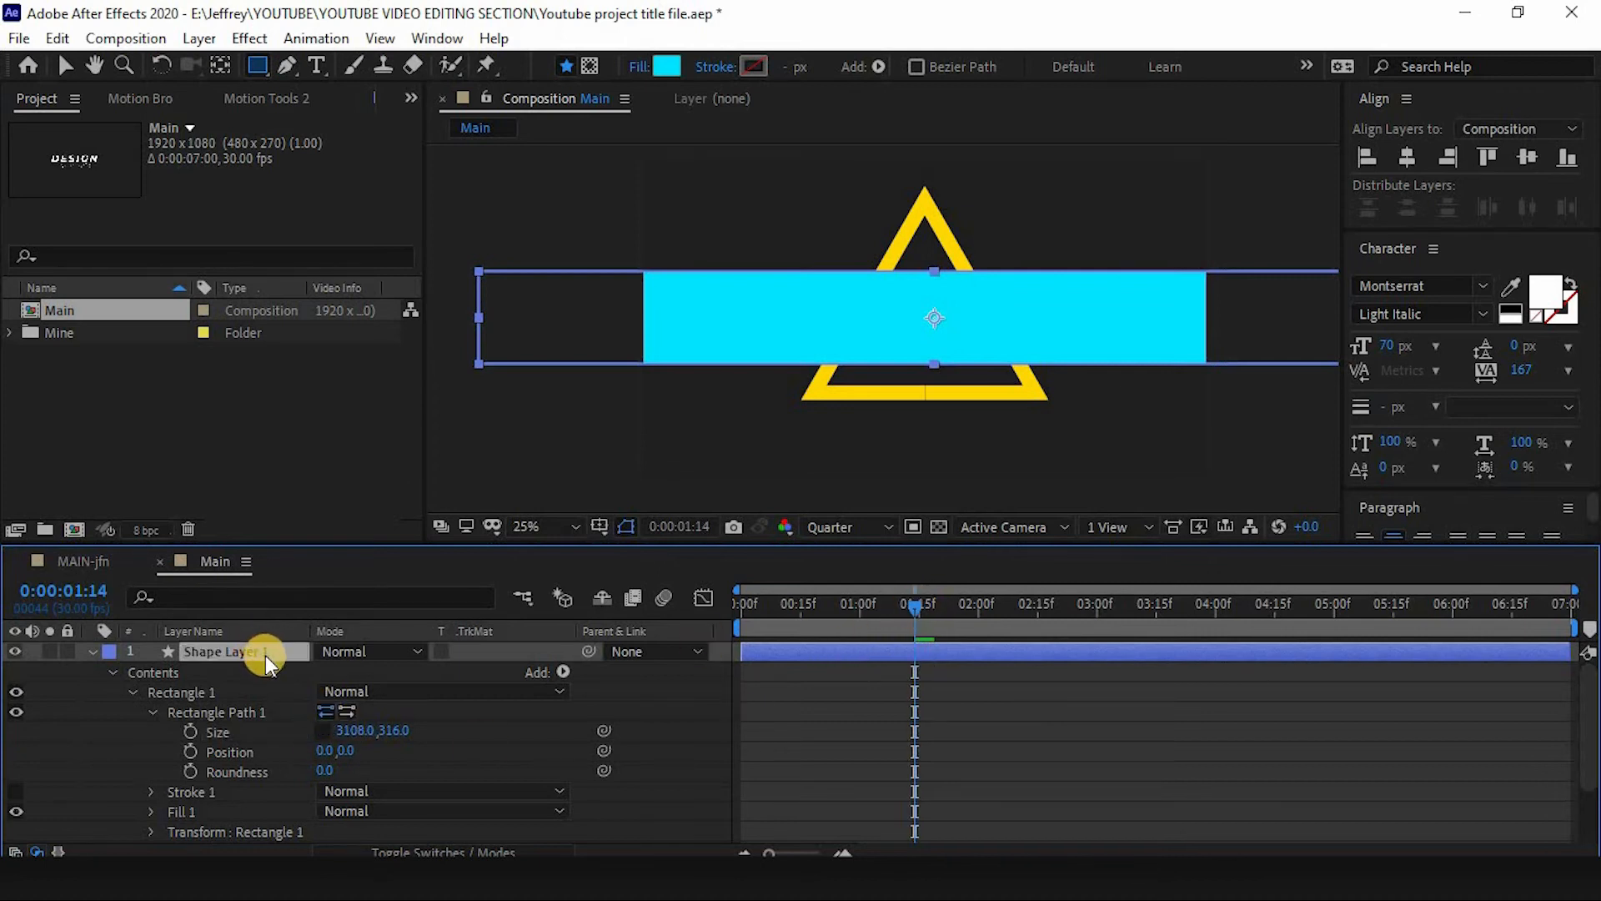
scroll(234, 751, "down", 2)
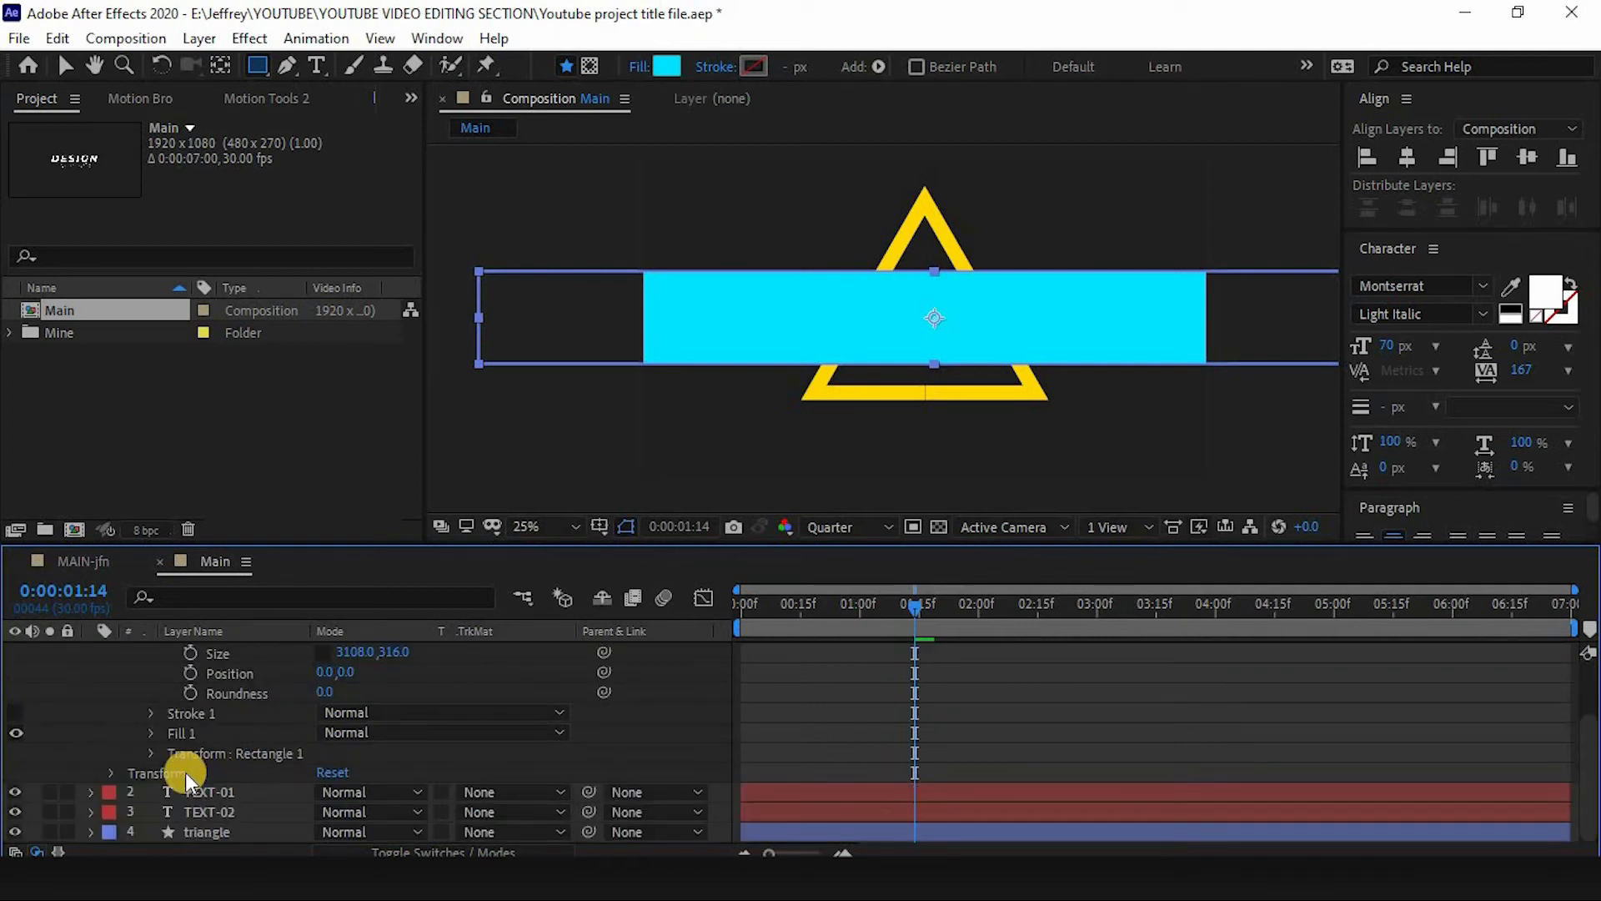
left_click(111, 772)
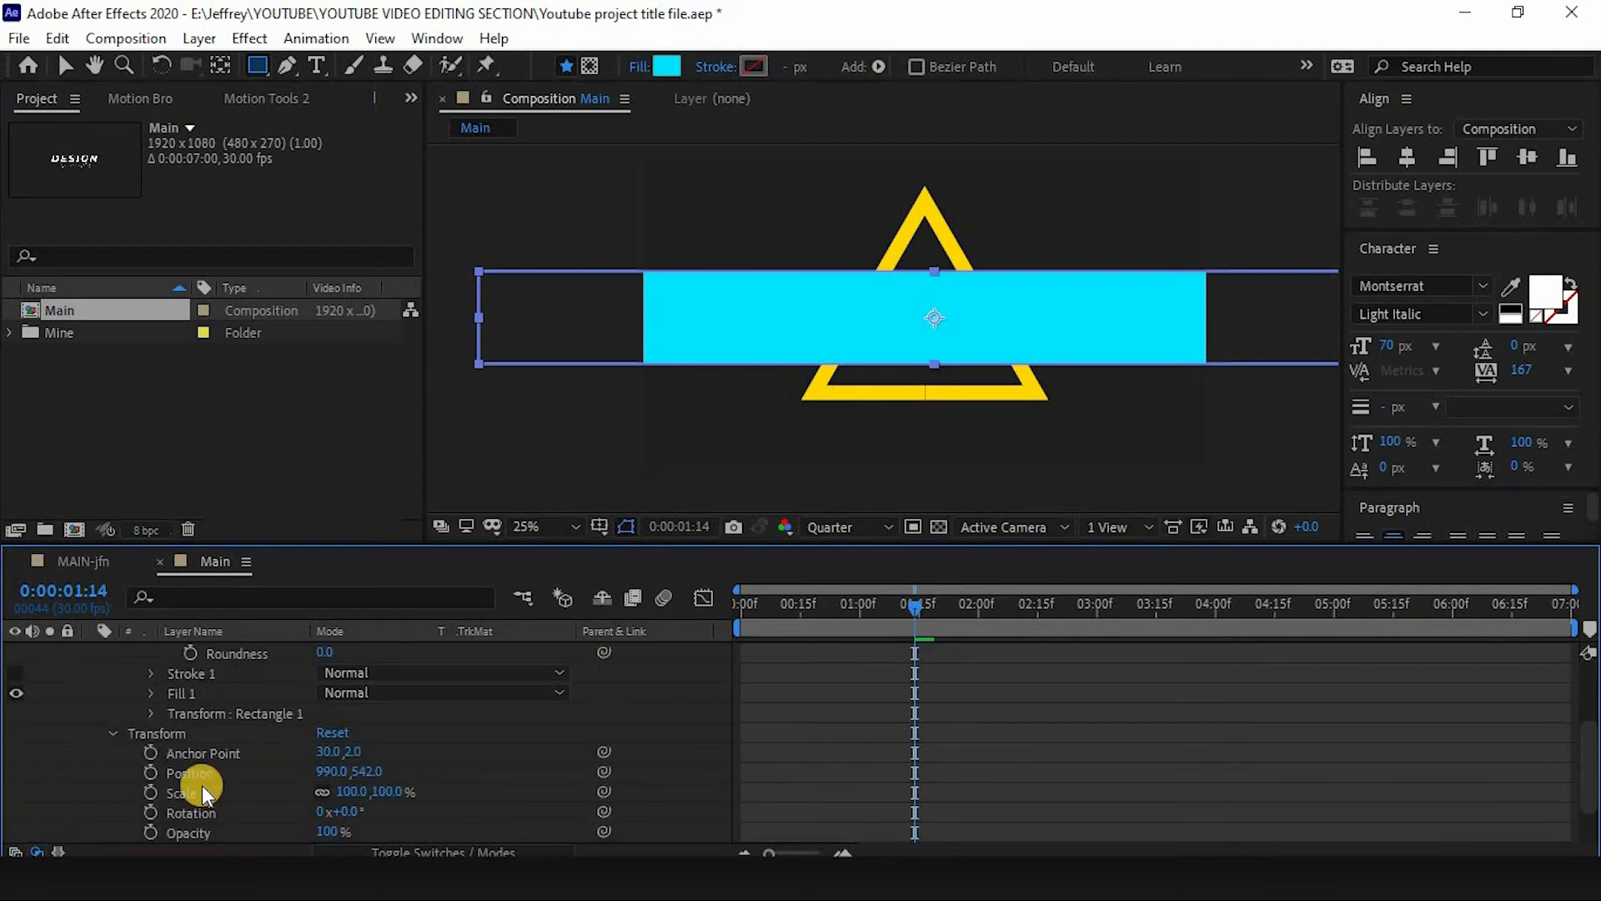
scroll(209, 792, "down", 3)
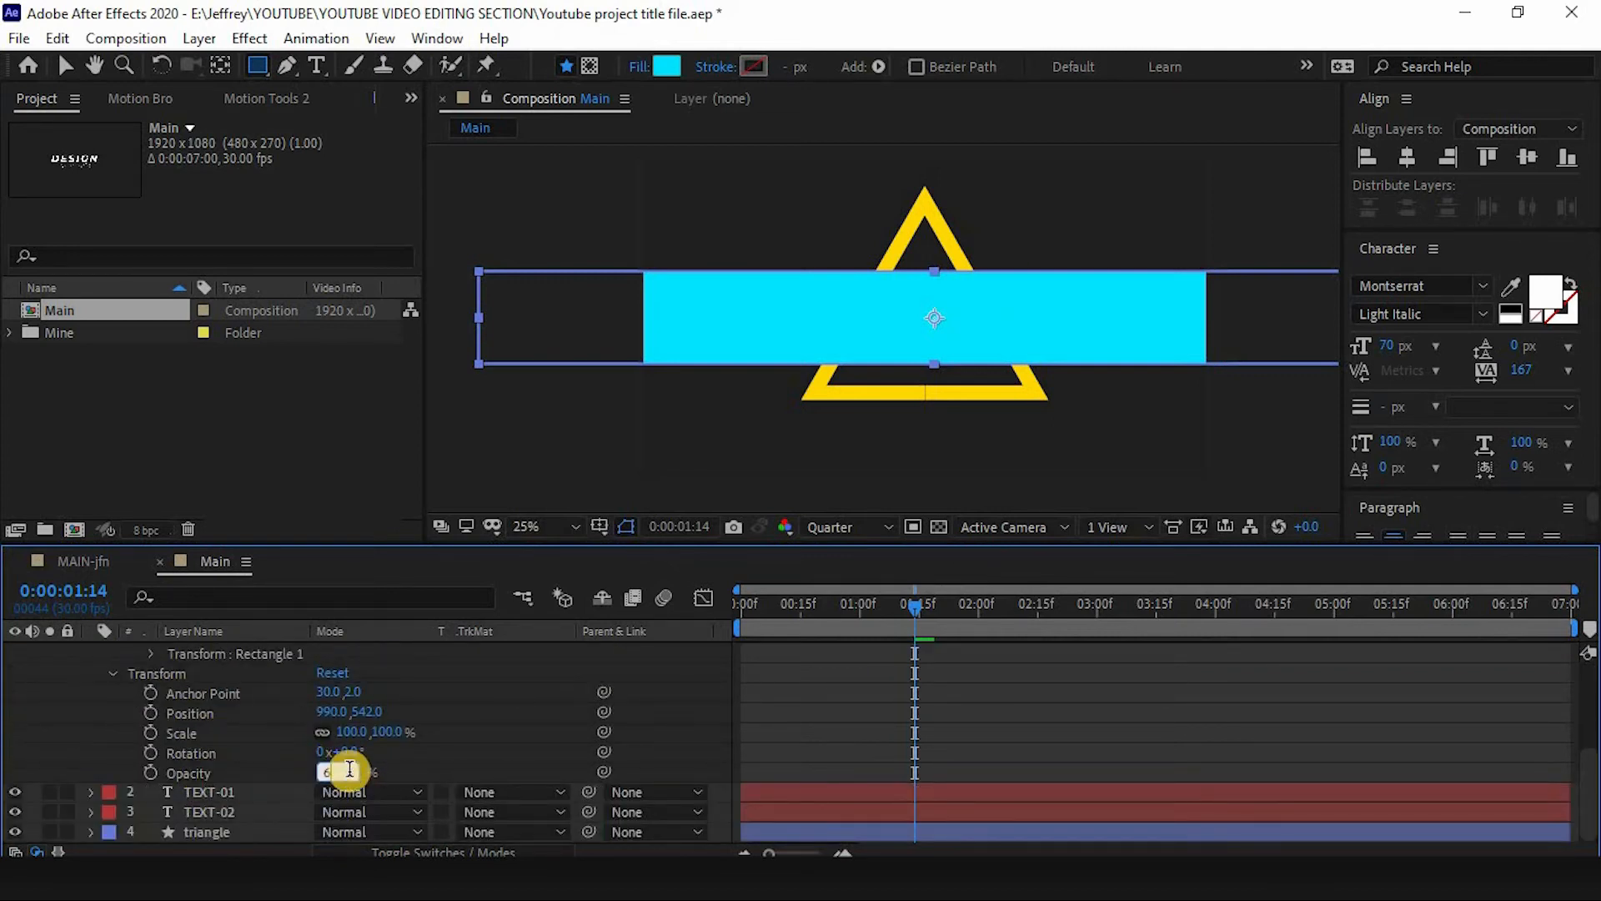
key("Return")
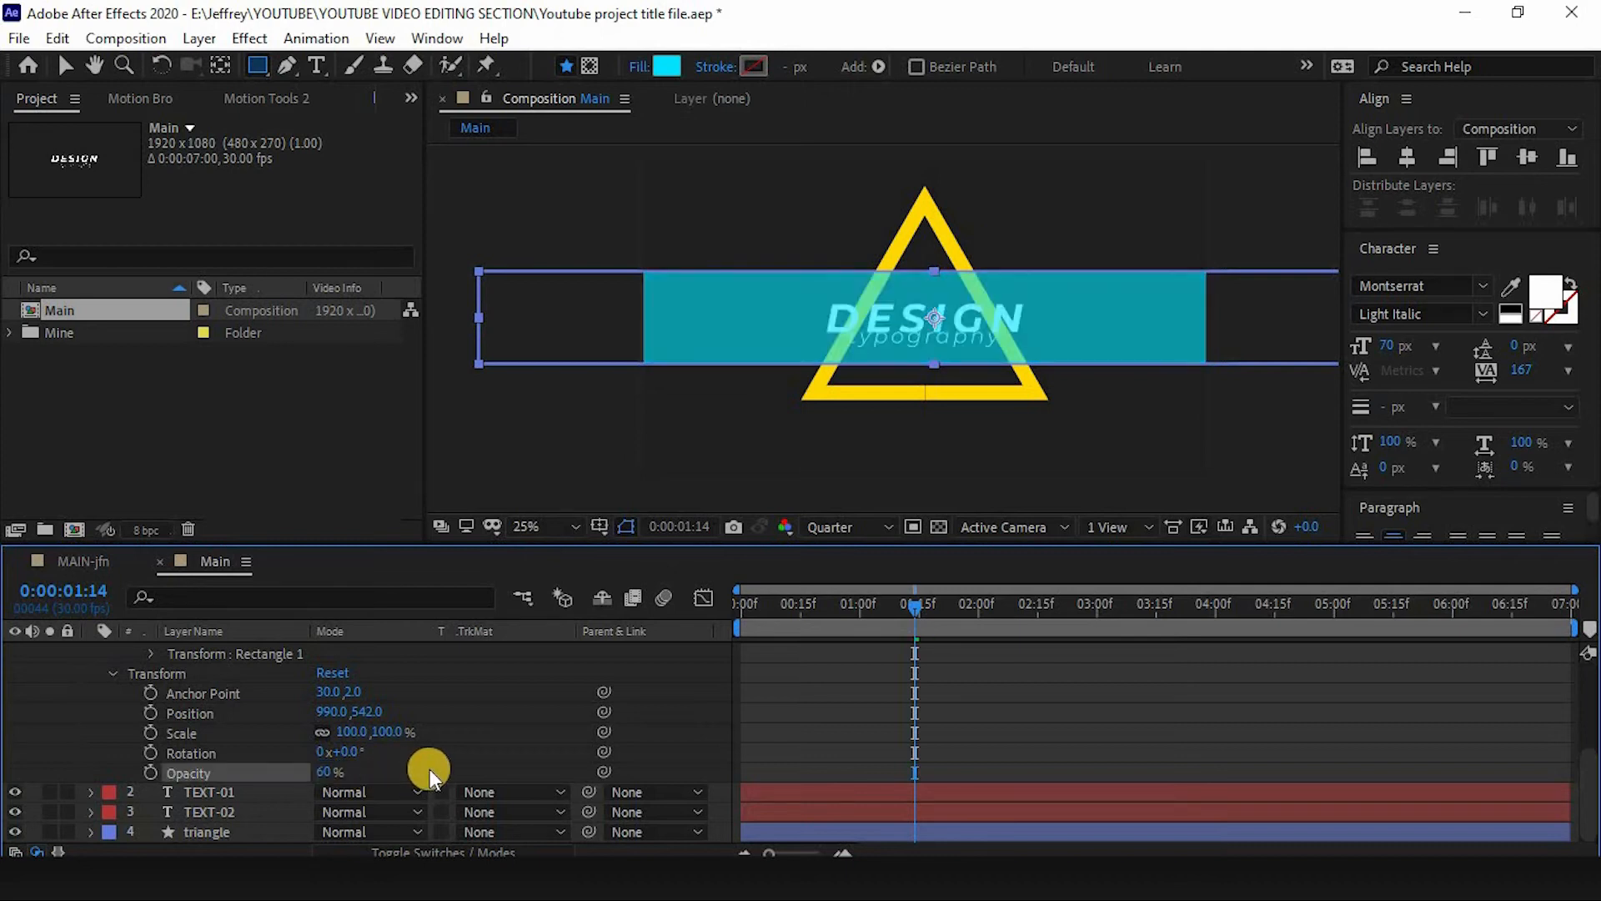
- Set the rectangle's size height to 262
left_click(981, 296)
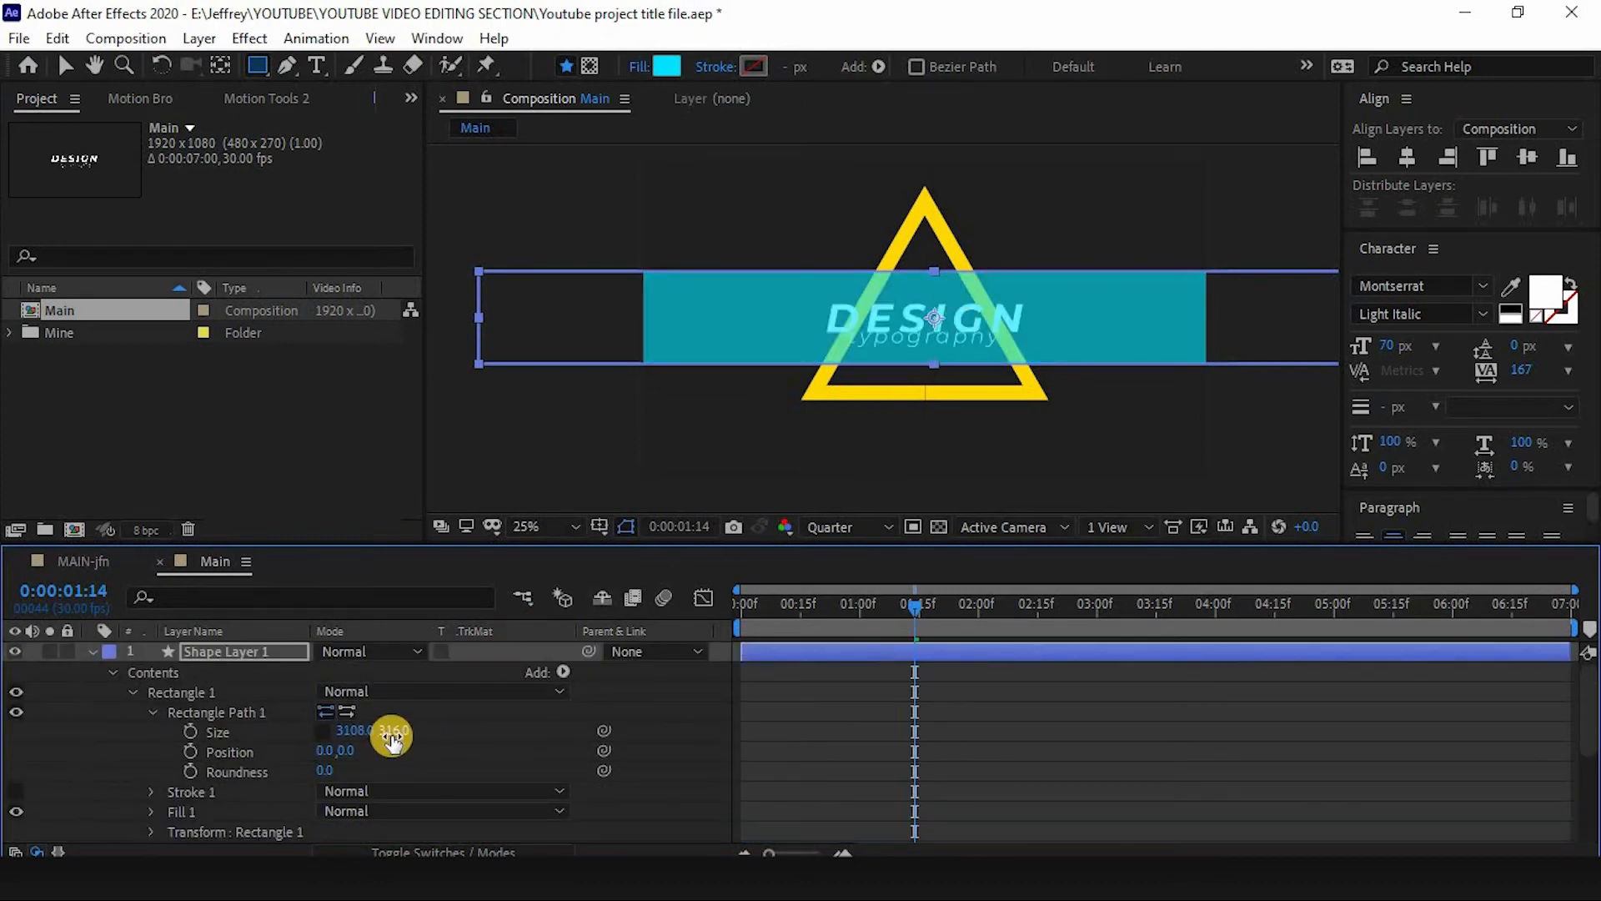
left_click_drag(386, 731, 308, 731)
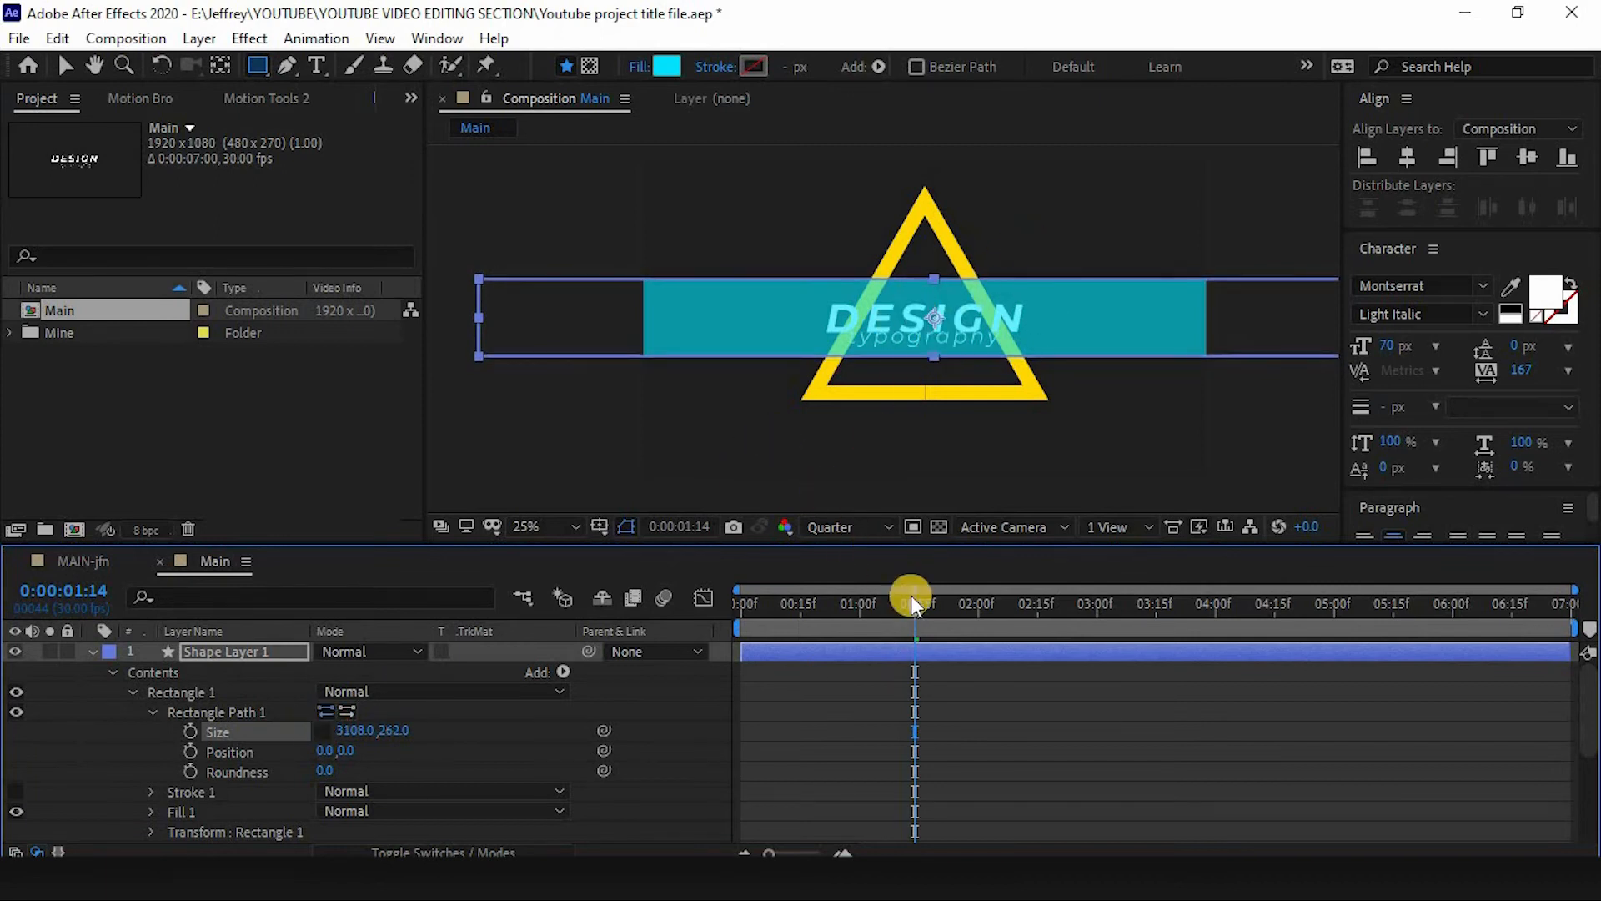
left_click_drag(916, 612, 935, 576)
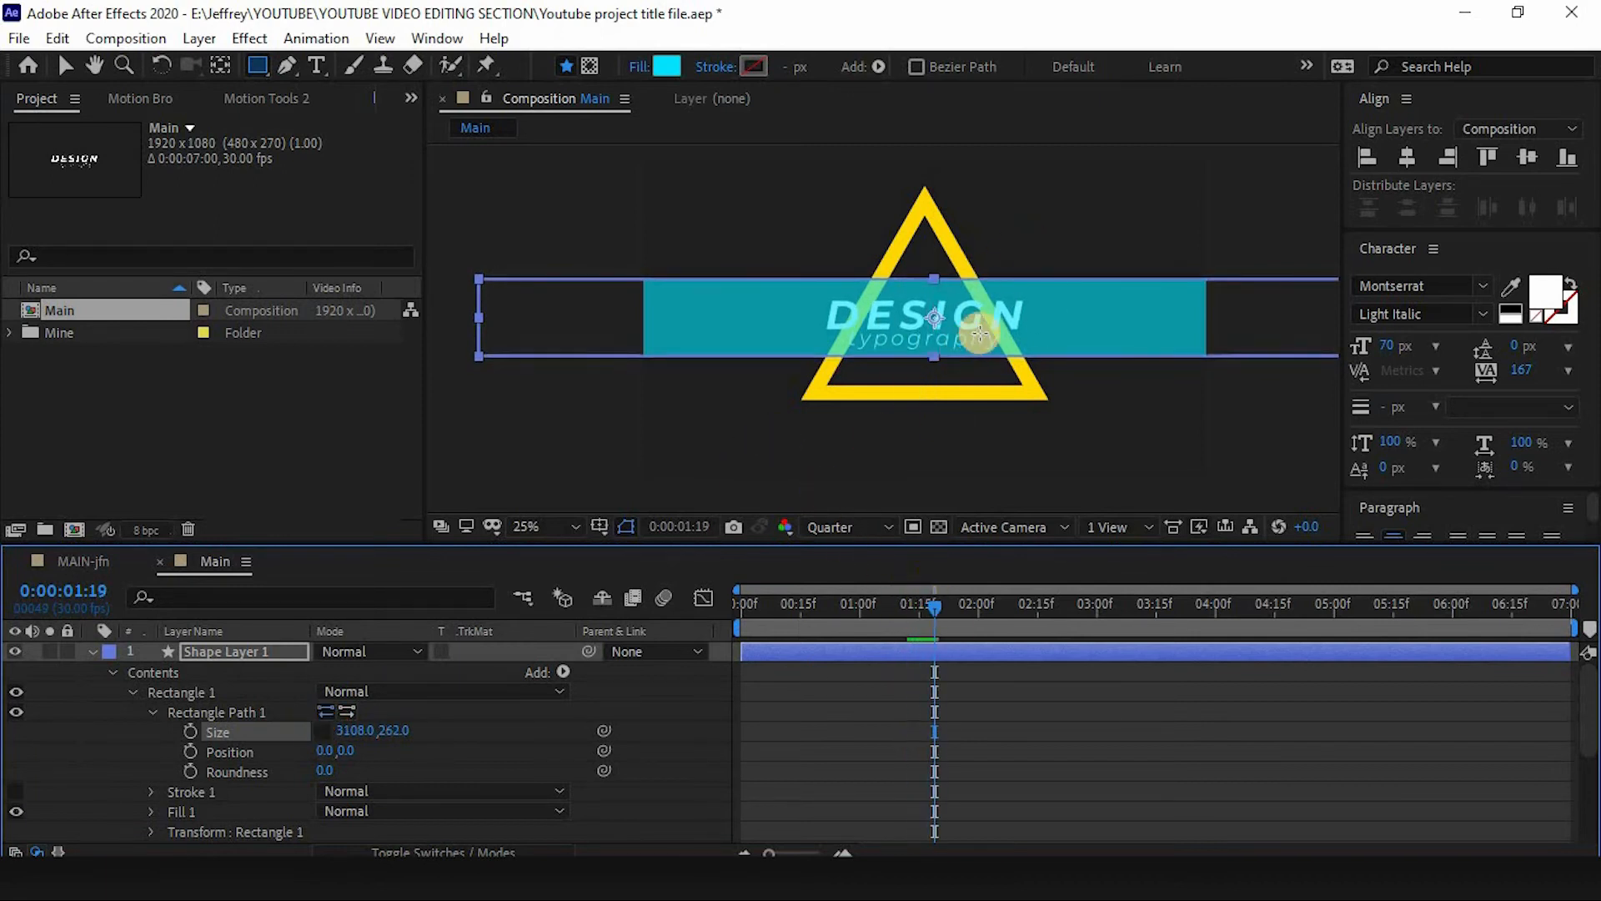
key("v")
left_click_drag(983, 328, 981, 328)
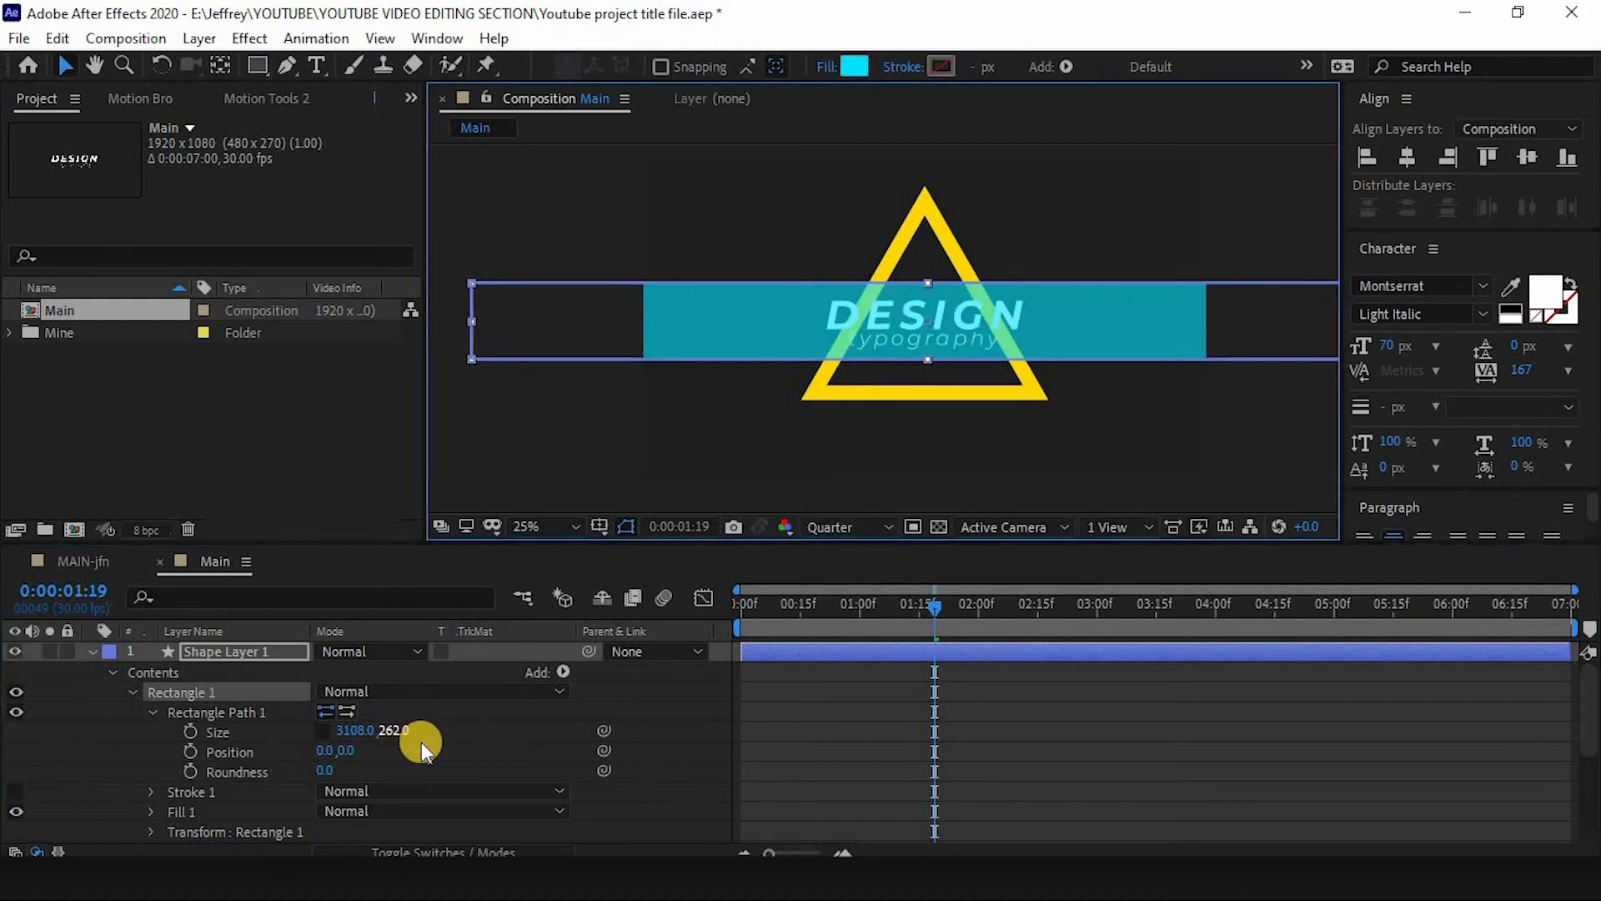
- Keyframe the rectangle's Size so its height grows from 0 at 0:15 to 262 at 1:15
left_click_drag(868, 613, 798, 603)
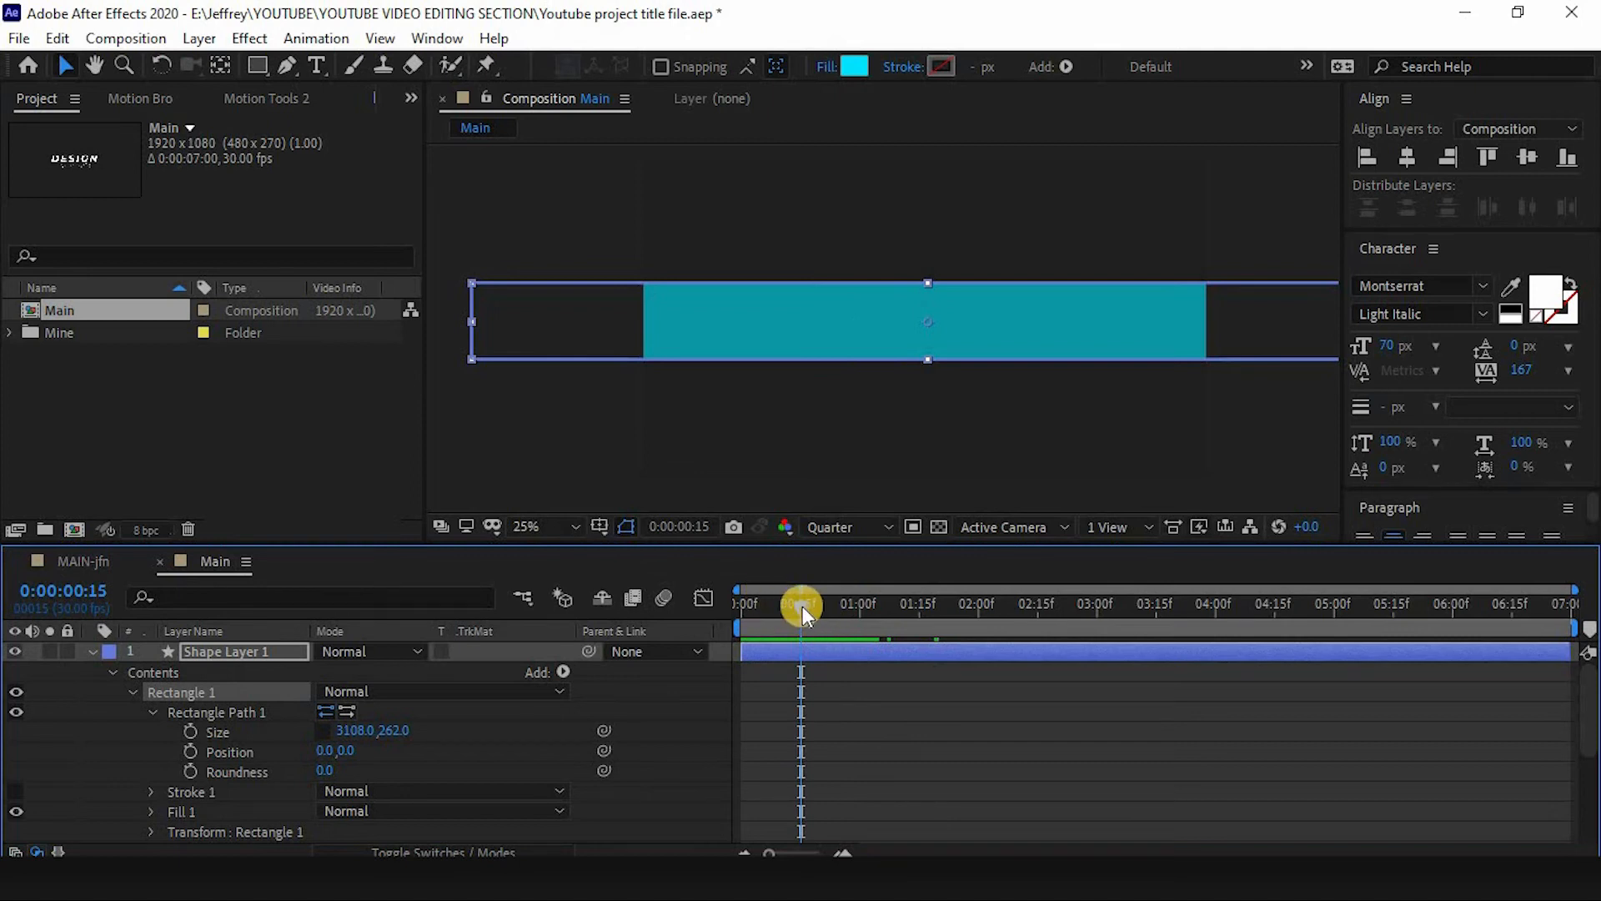
left_click(191, 731)
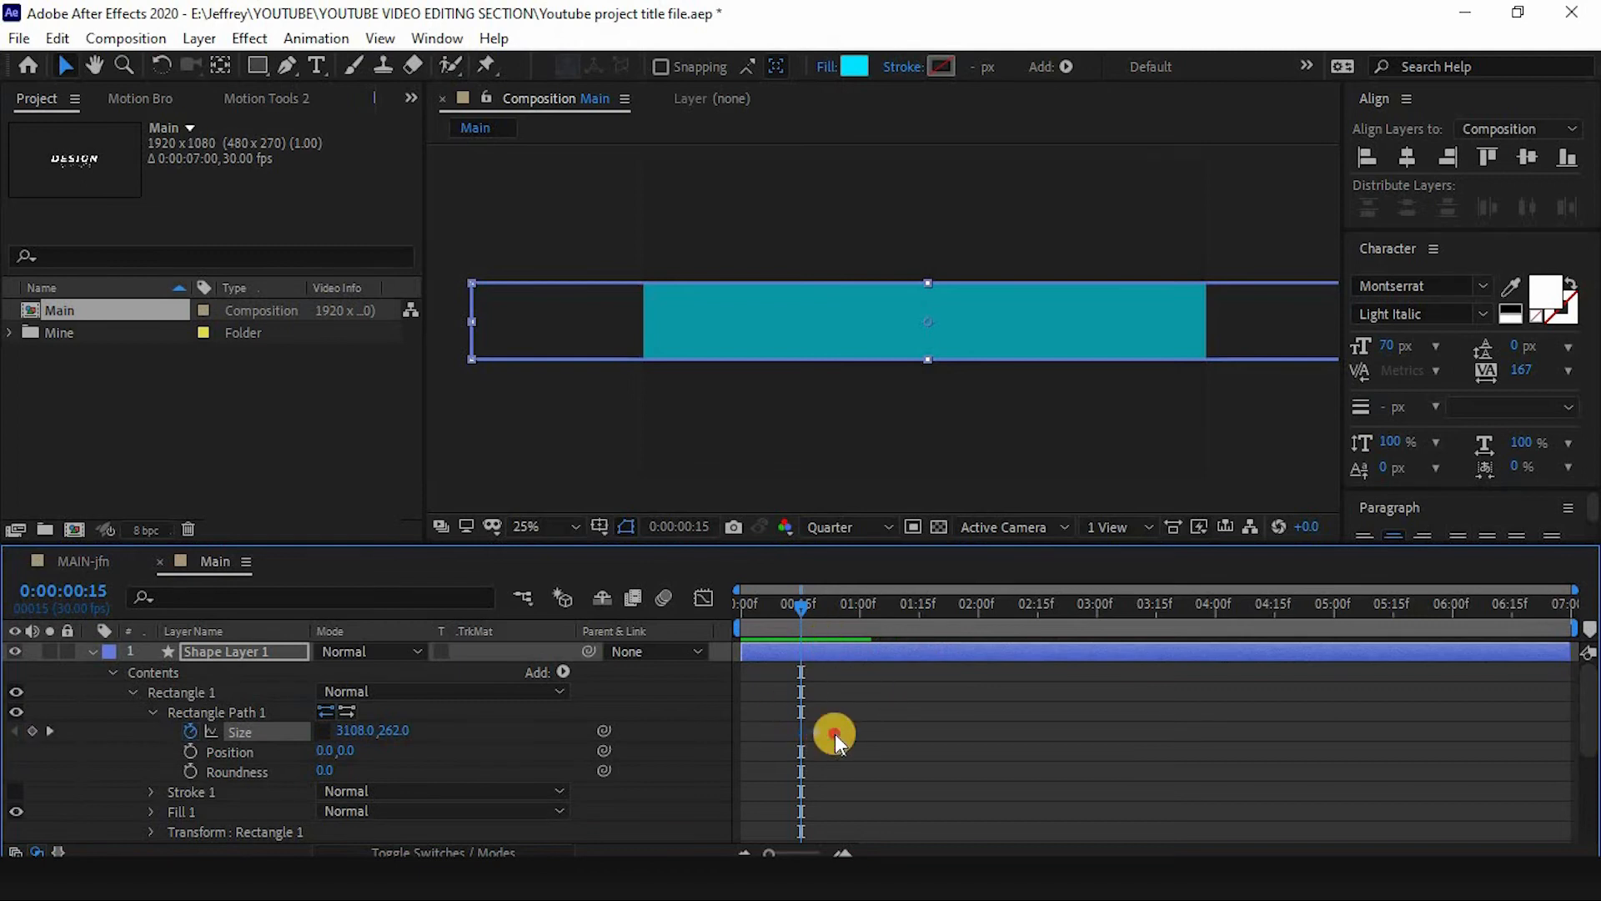
left_click_drag(934, 735, 938, 735)
left_click(919, 608)
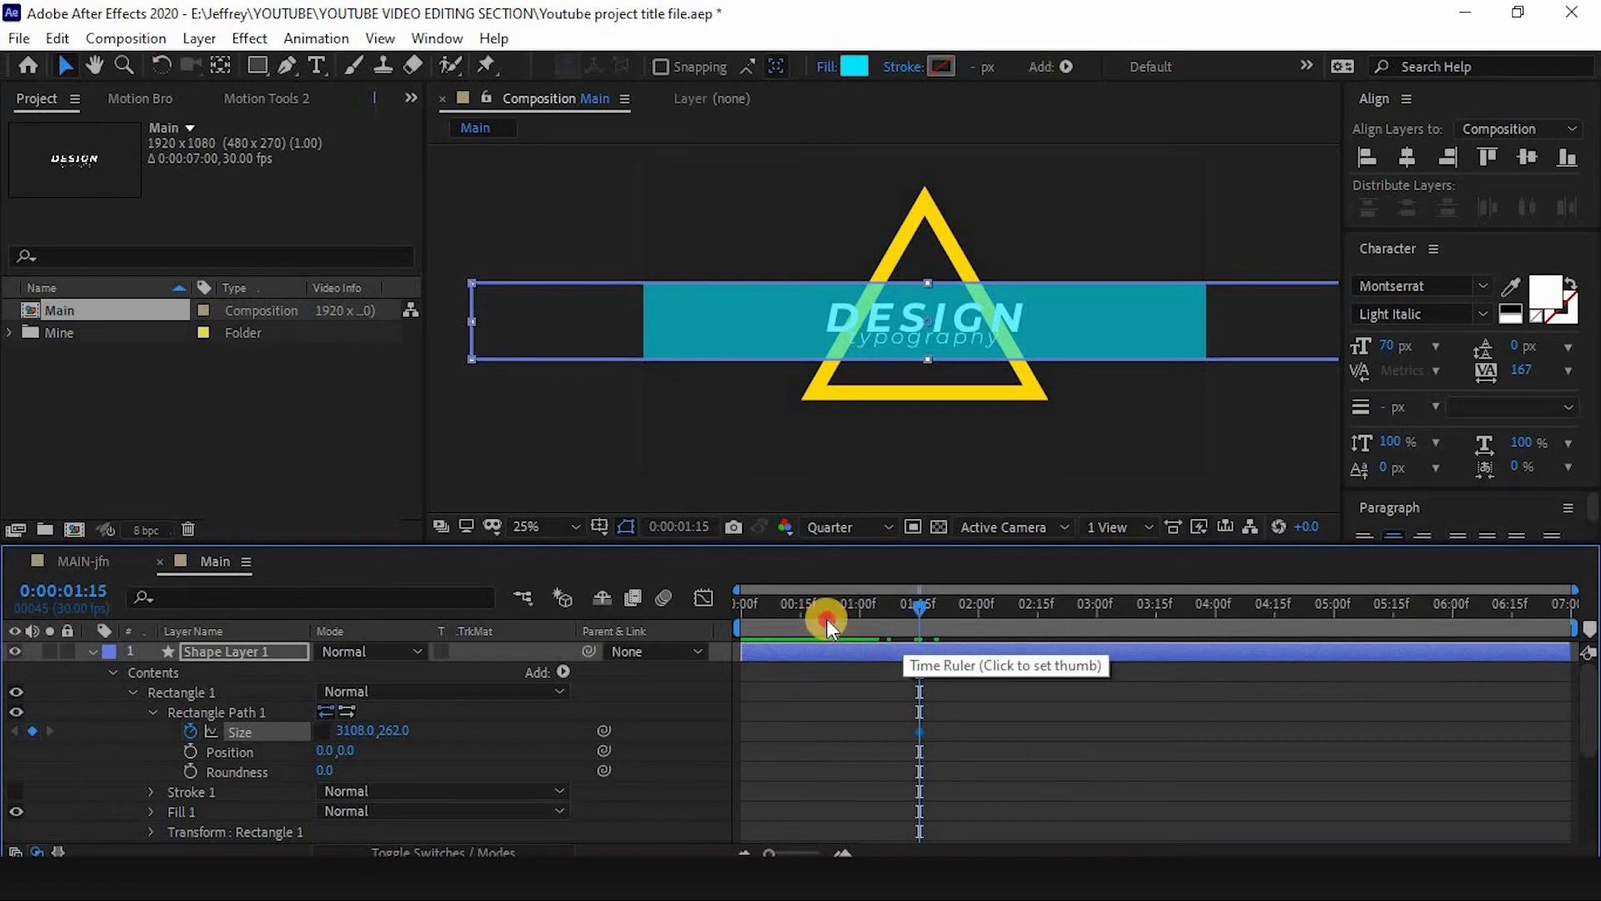
left_click_drag(827, 619, 801, 619)
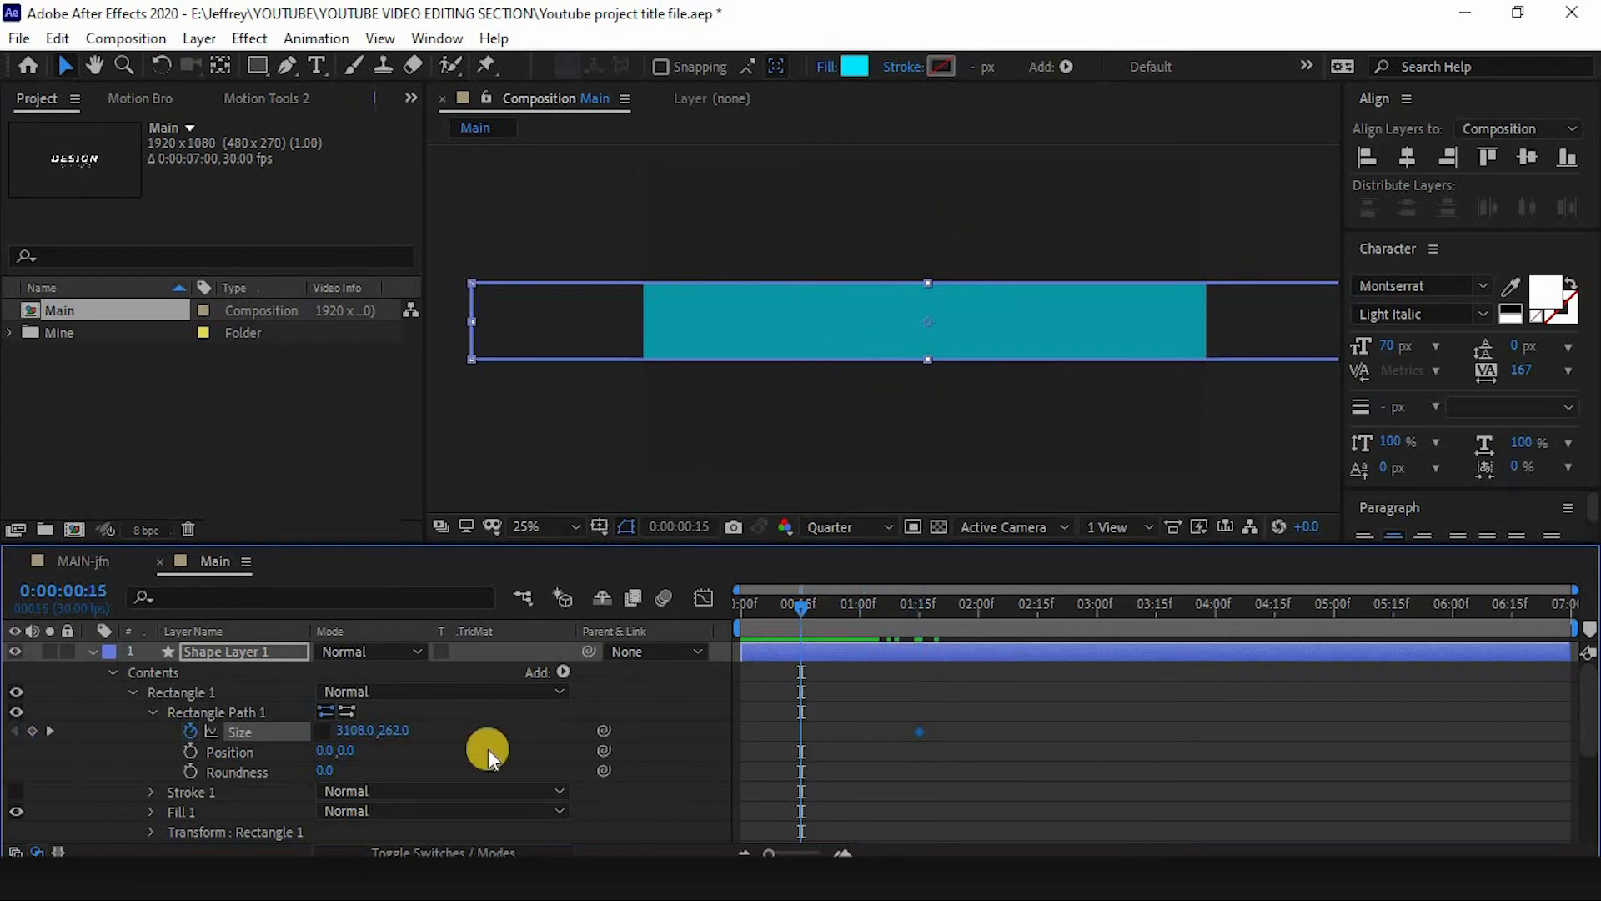
left_click(32, 730)
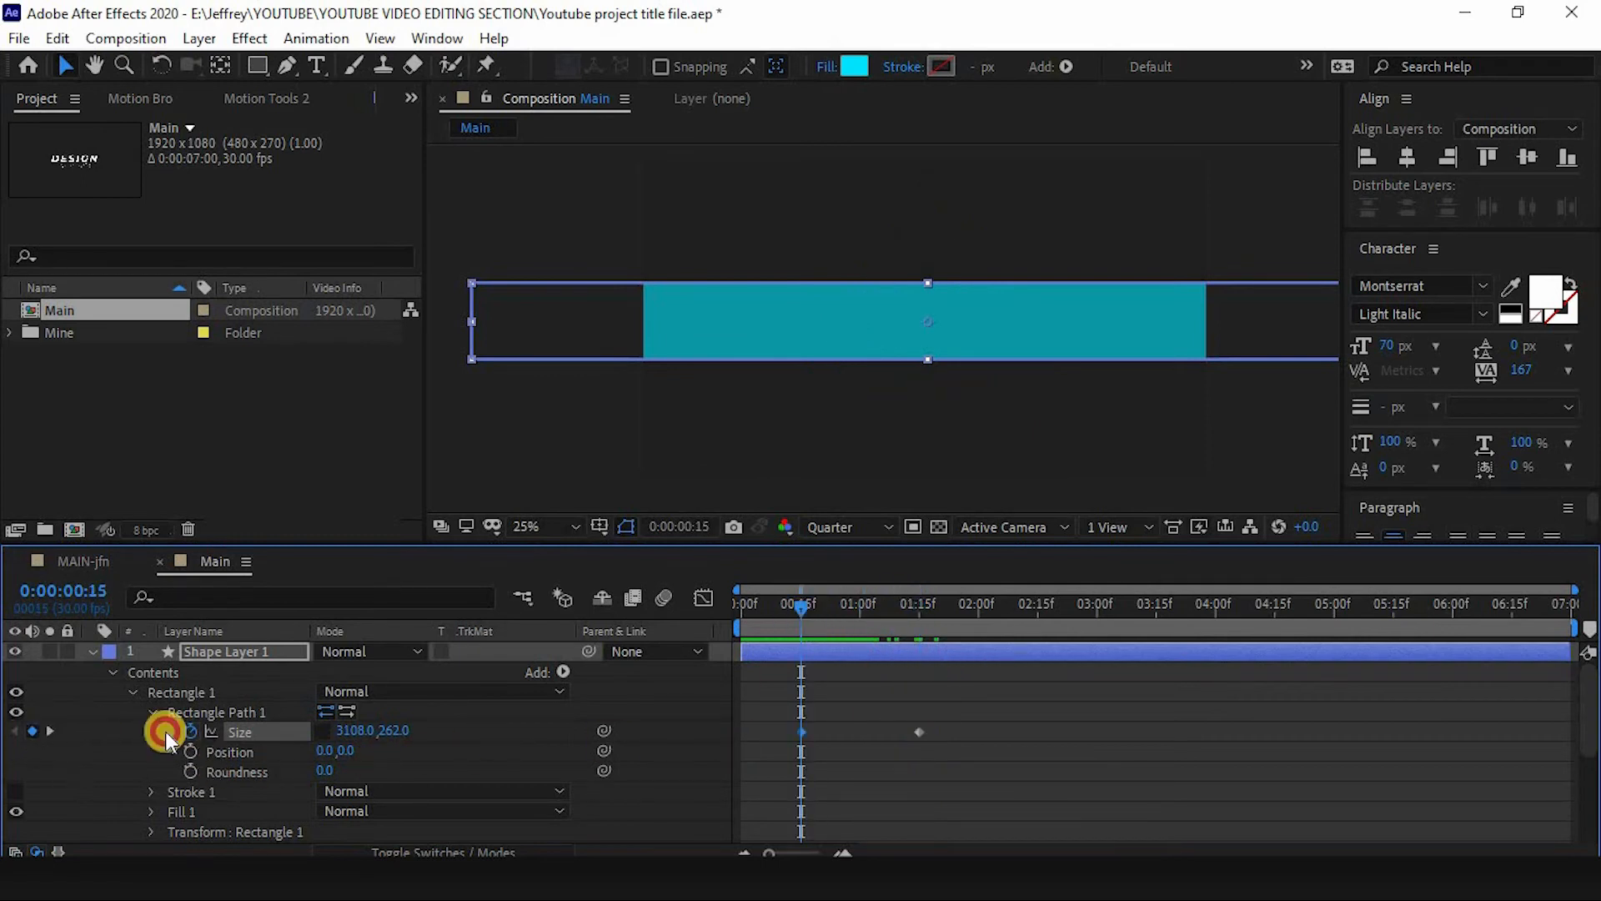
left_click(395, 732)
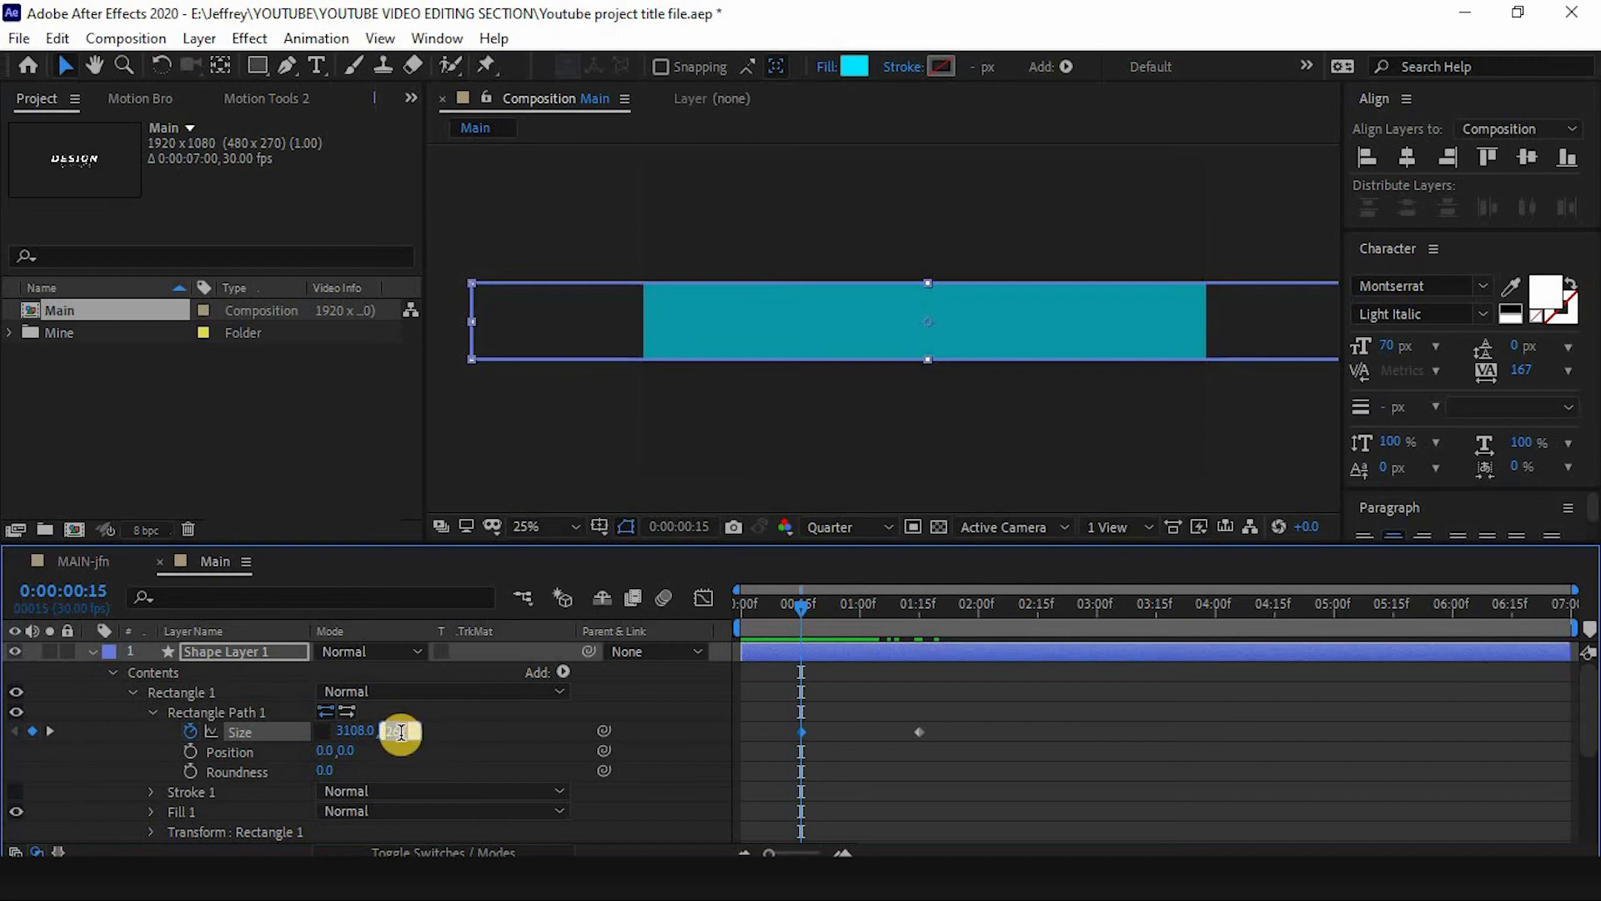
type("0")
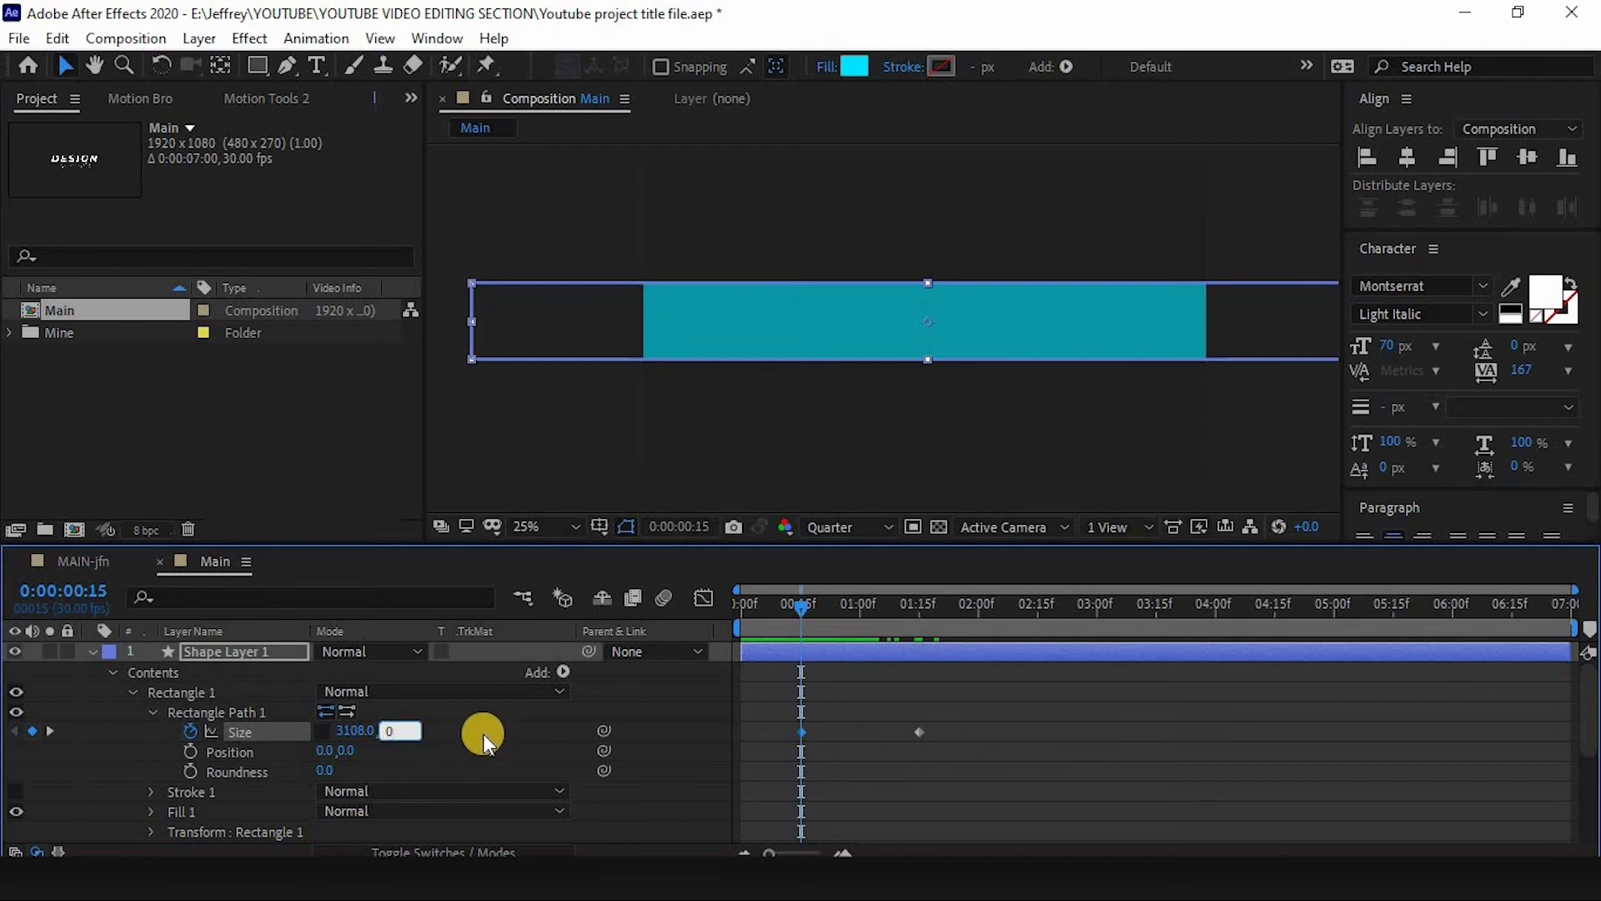
key("Return")
- Preview the growing rectangle, then apply Easy Ease to its Size keyframes
key("space")
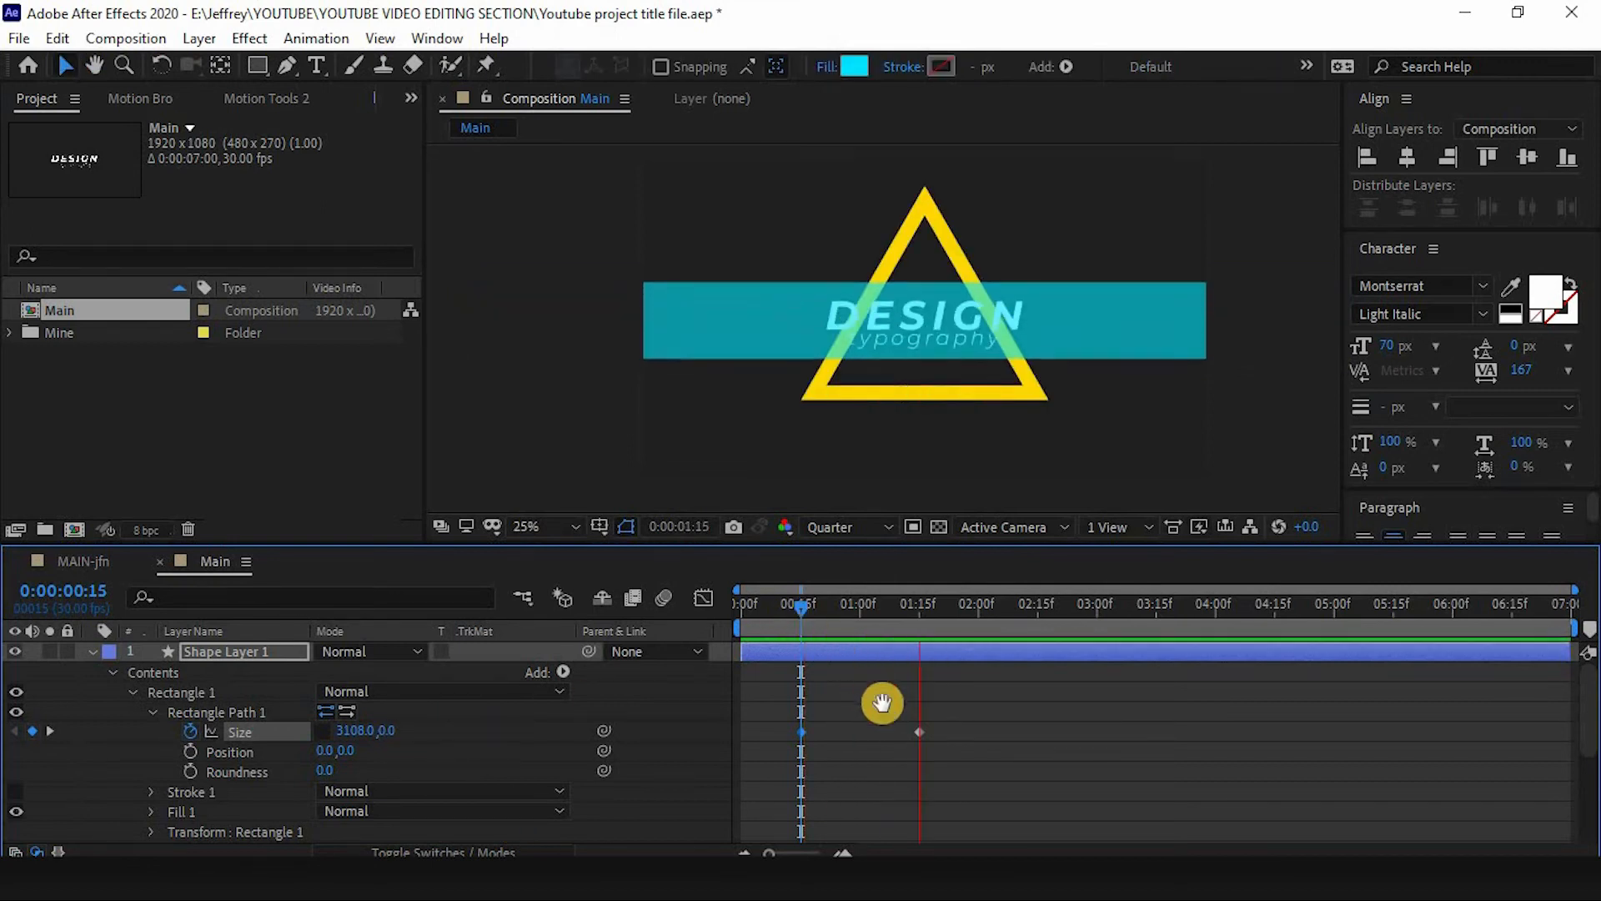
key("space")
left_click_drag(946, 733, 757, 732)
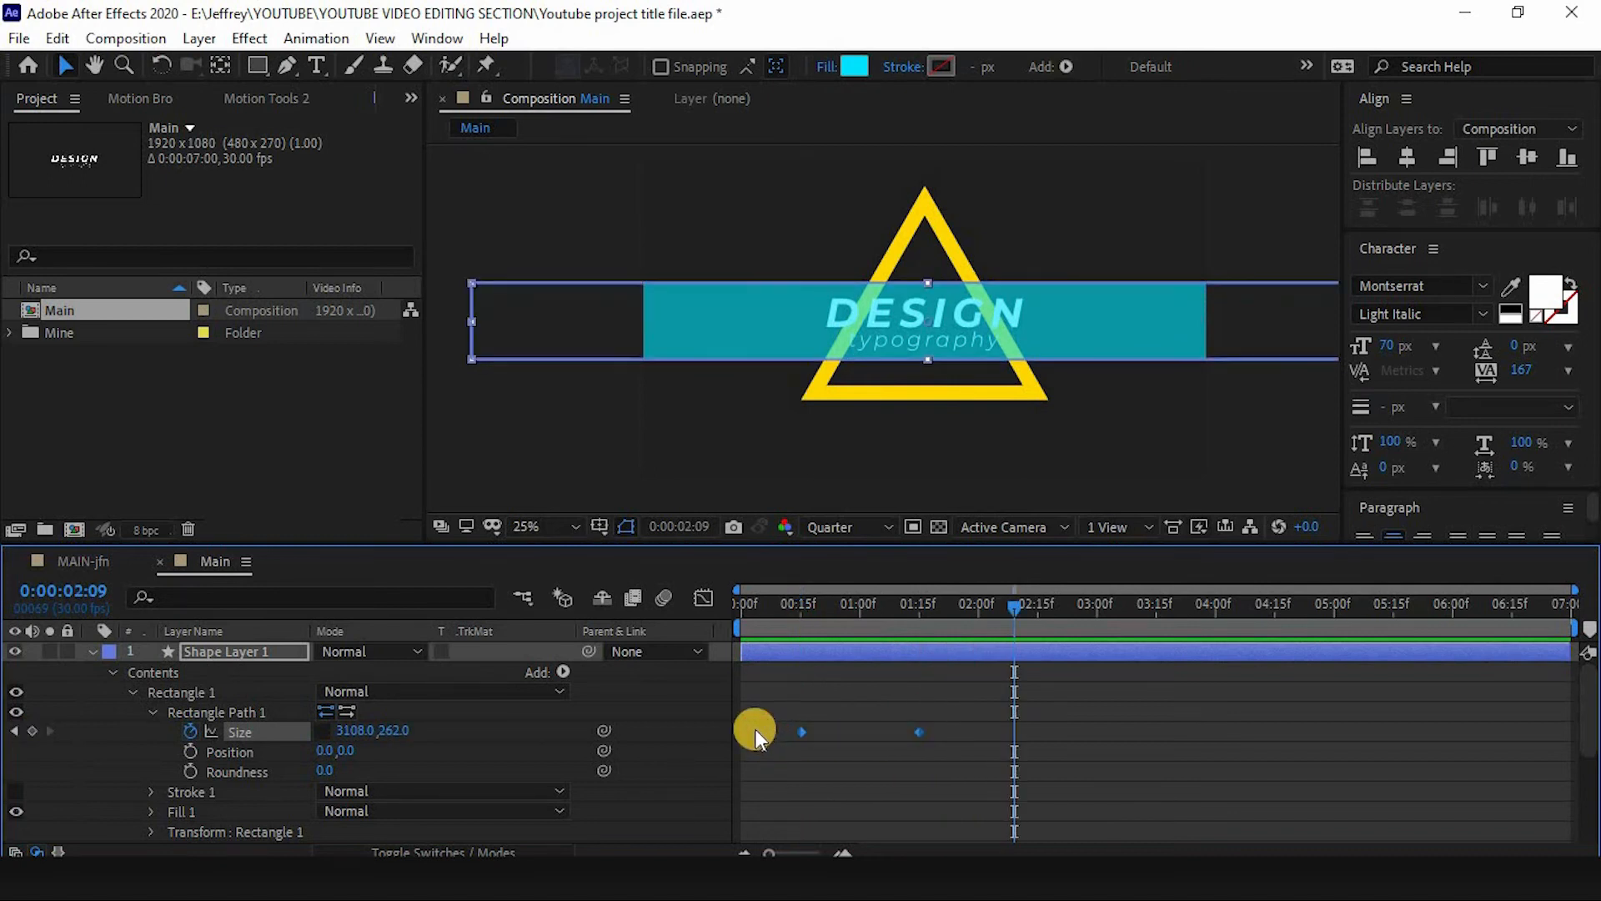
key("F9")
- Collapse the rectangle shape layer and move it below the text layers, directly above the triangle layer
left_click(97, 652)
left_click_drag(224, 653, 223, 699)
left_click(210, 715)
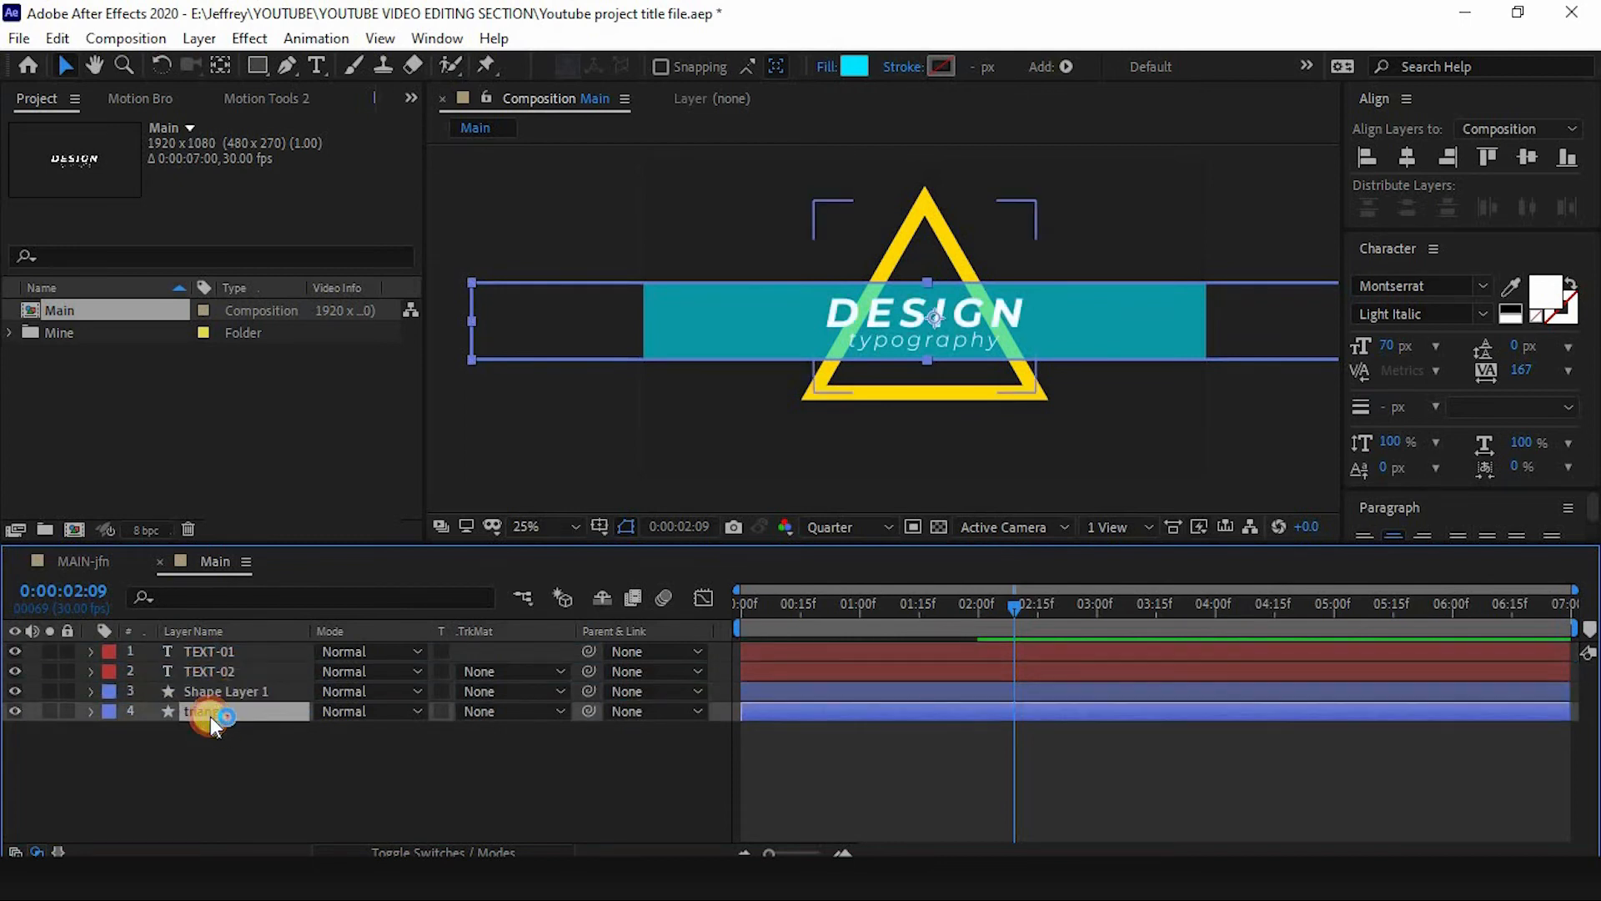
key("Return")
left_click(208, 693)
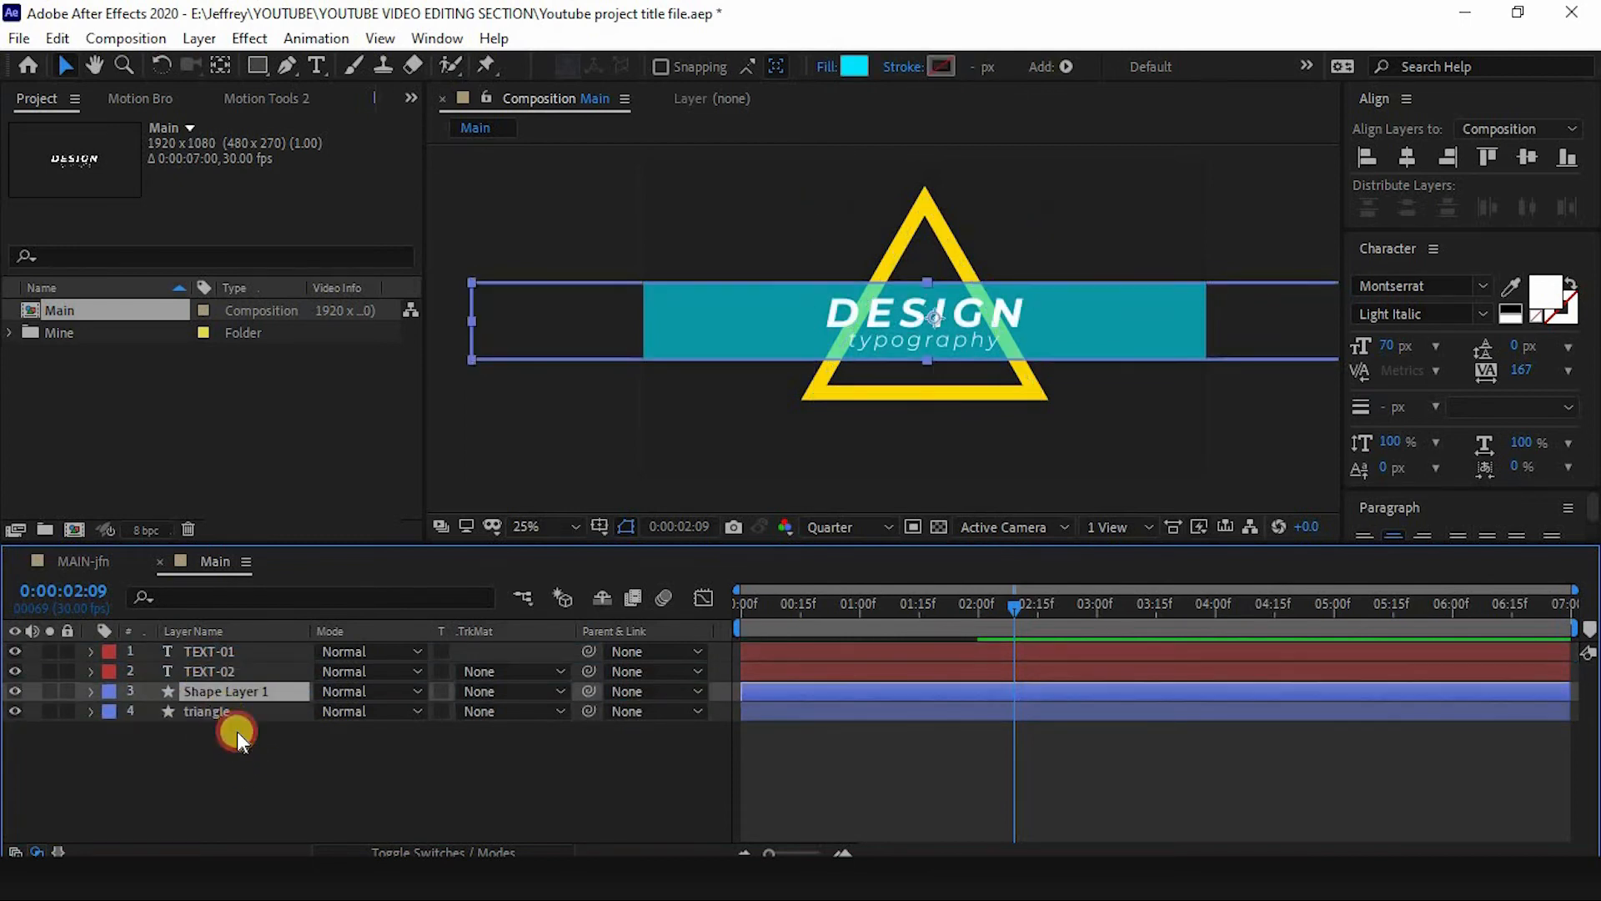
- Set the triangle layer's track matte to Alpha Inverted Matte using Shape Layer 1
left_click(222, 711)
left_click(221, 692)
key("t")
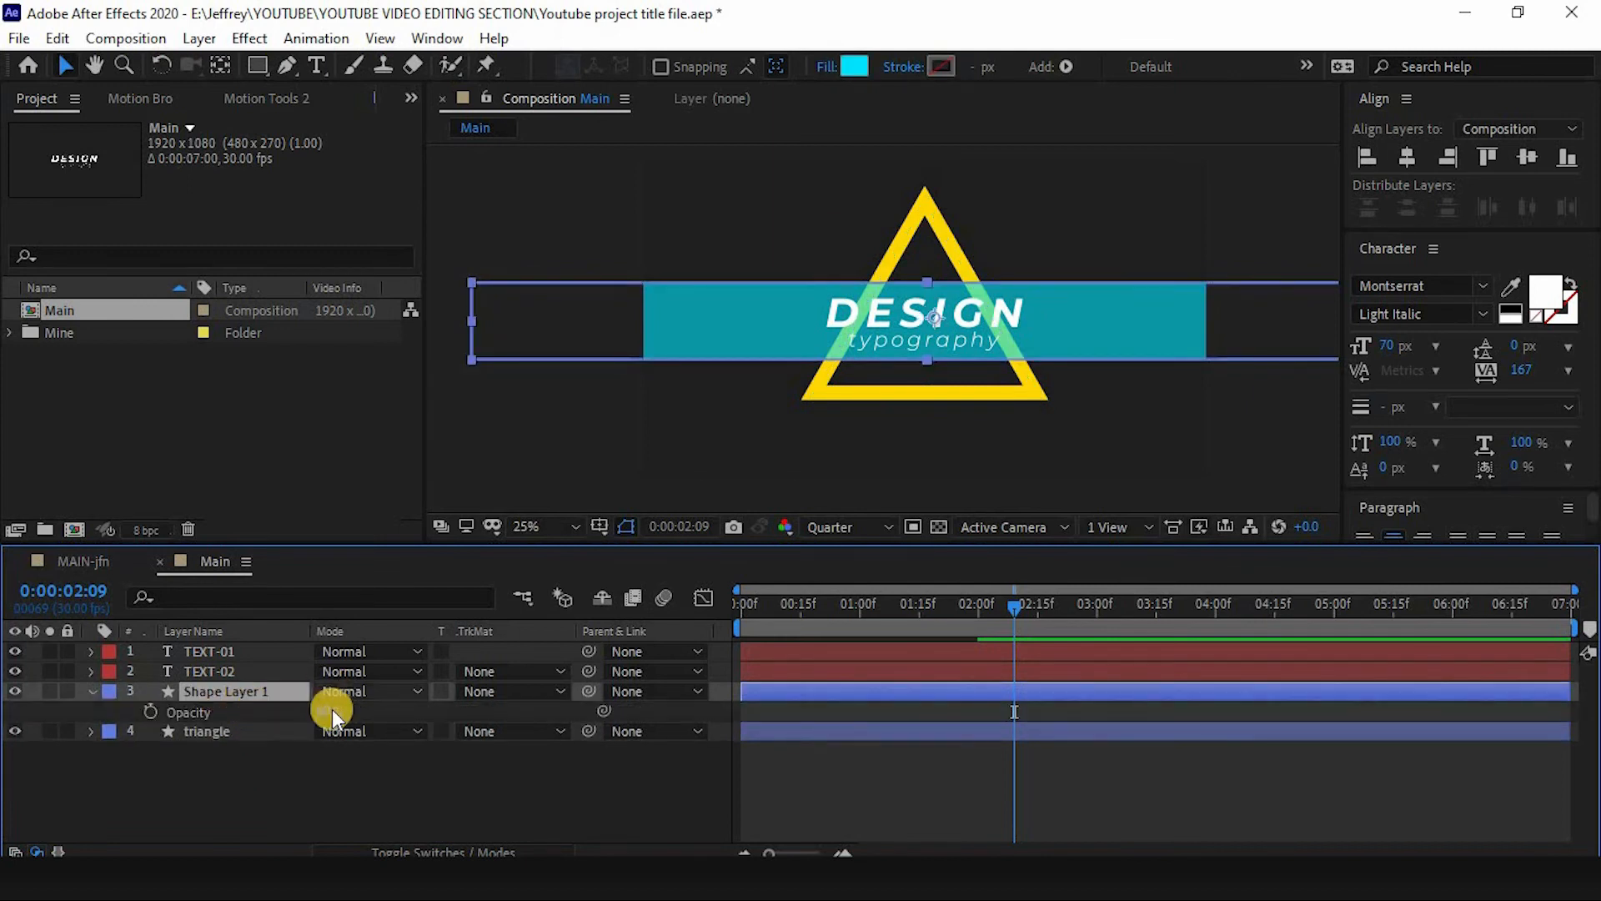
left_click(380, 712)
left_click(90, 691)
left_click(182, 713)
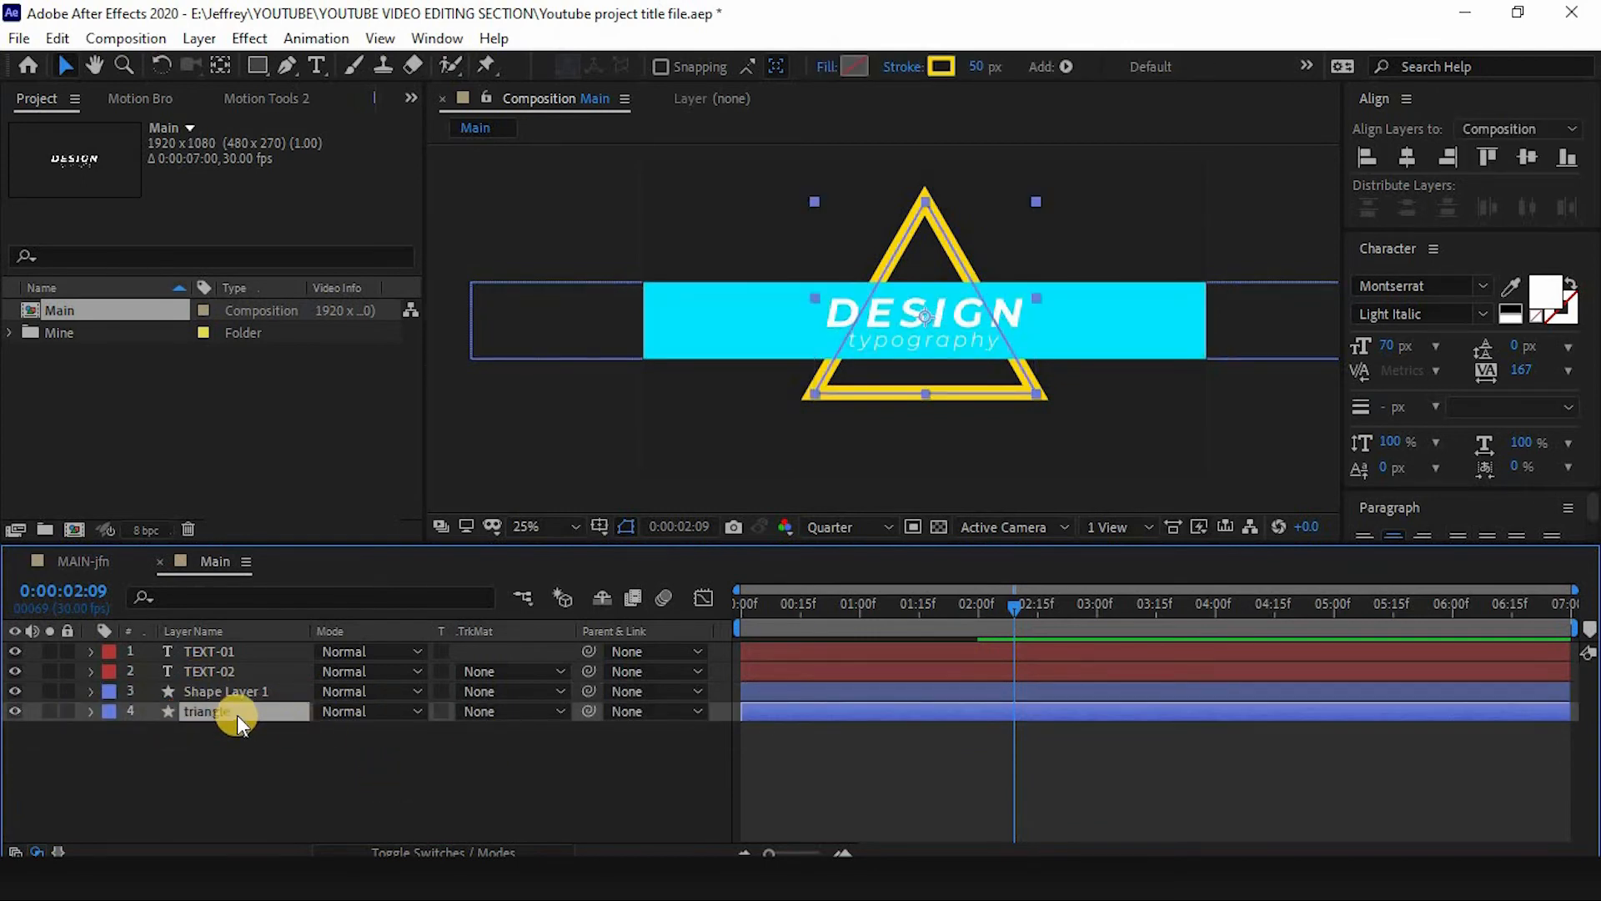
left_click(494, 711)
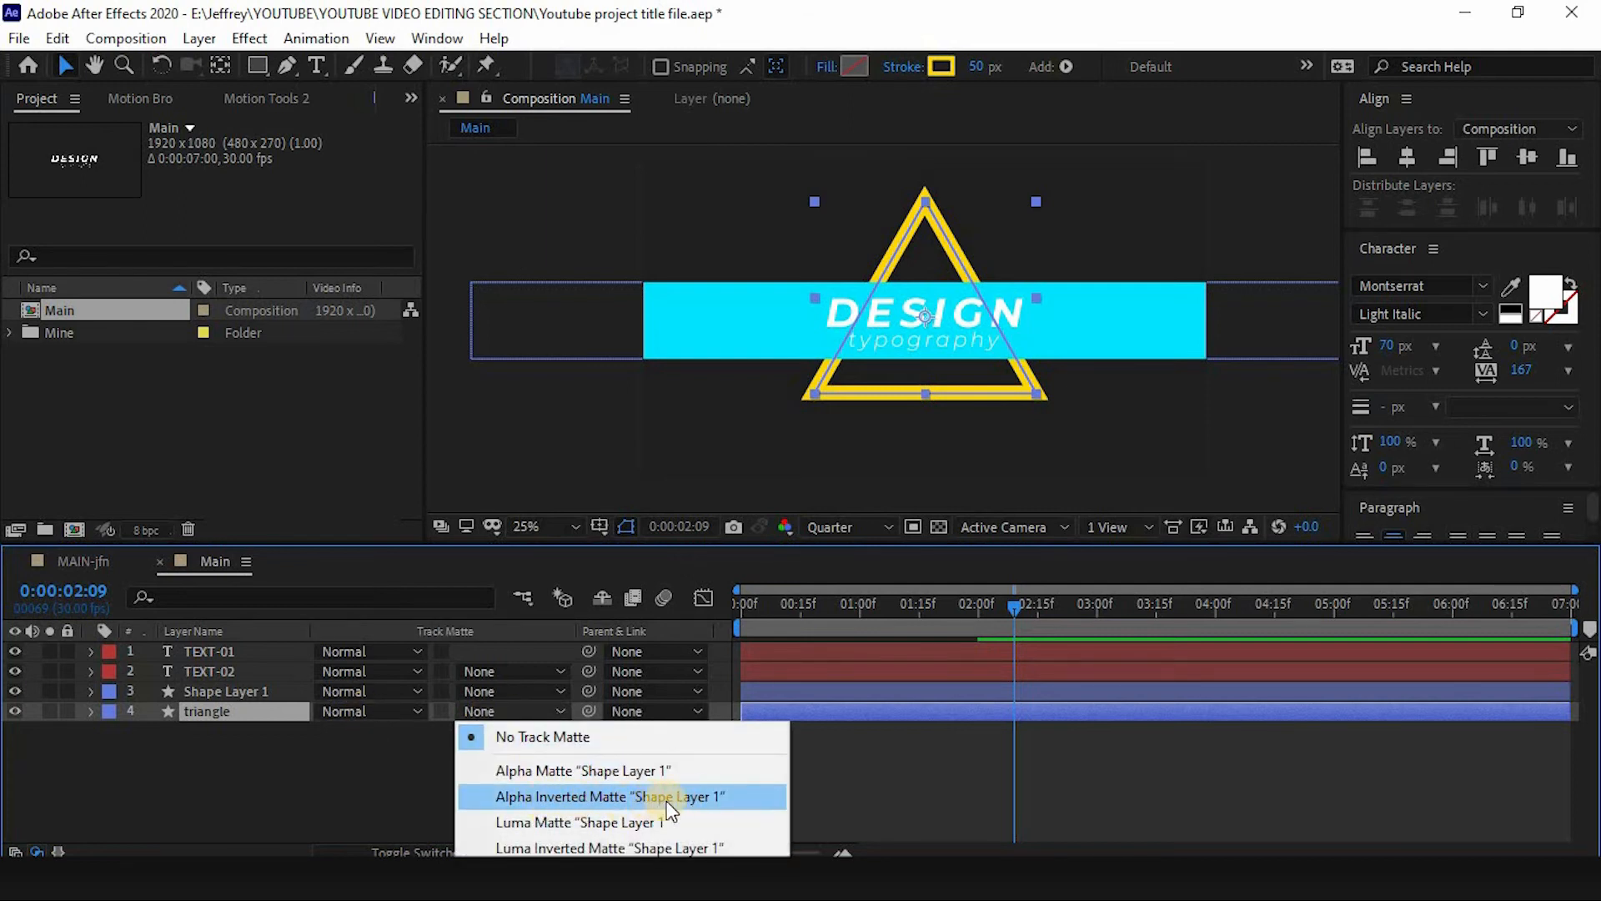
left_click(689, 799)
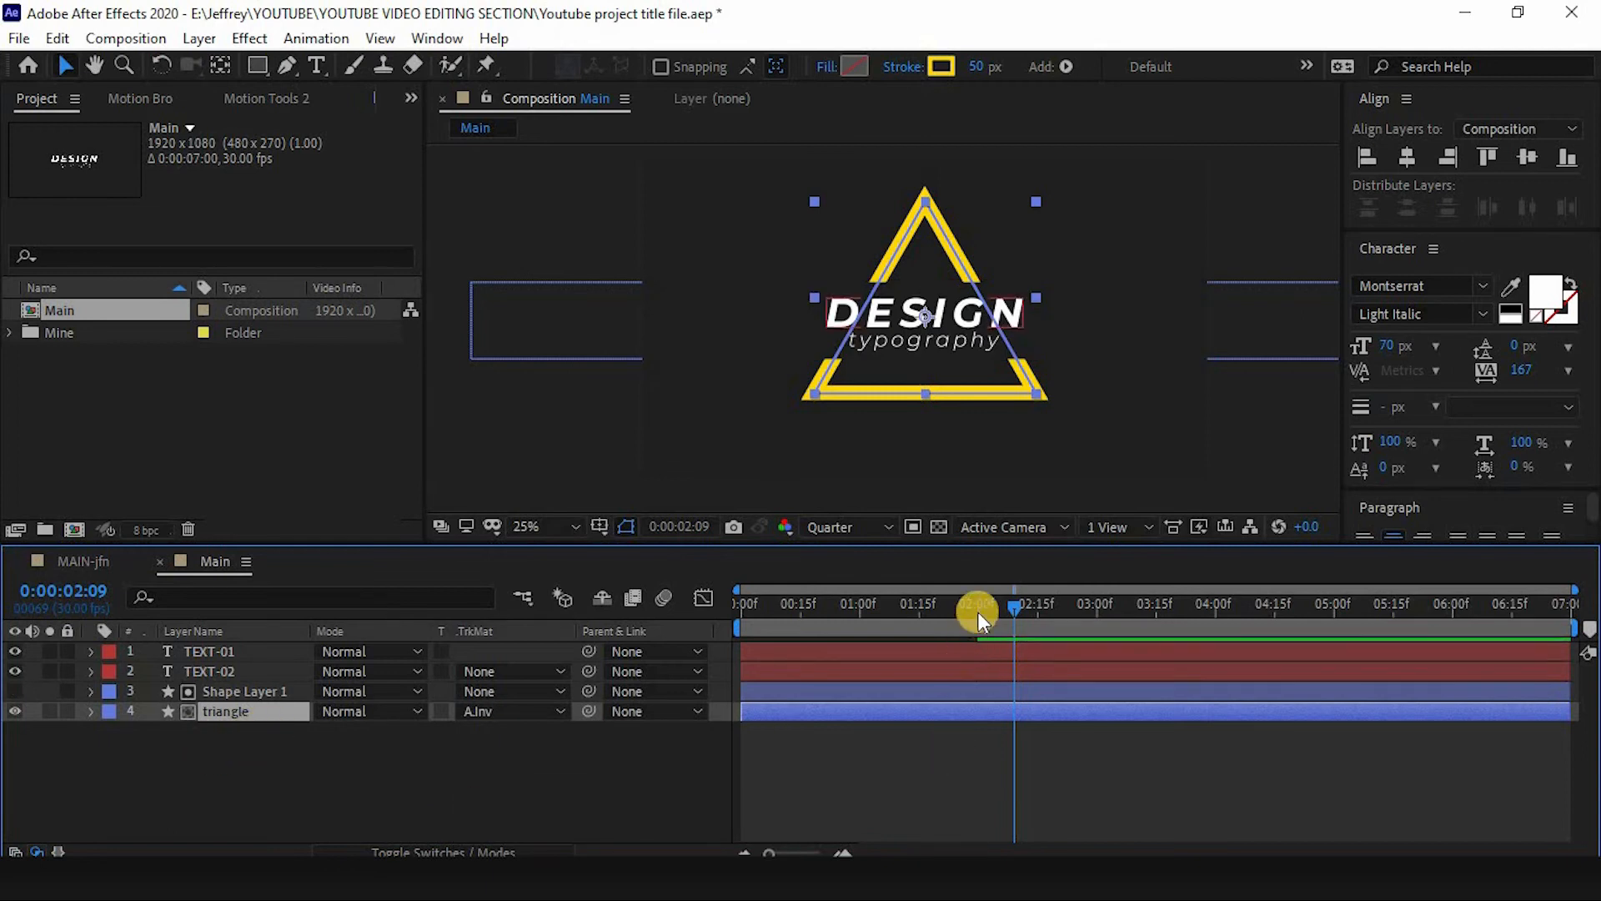
- Preview the triangle animation with the inverted rectangle matte
left_click_drag(977, 612, 683, 629)
key("space")
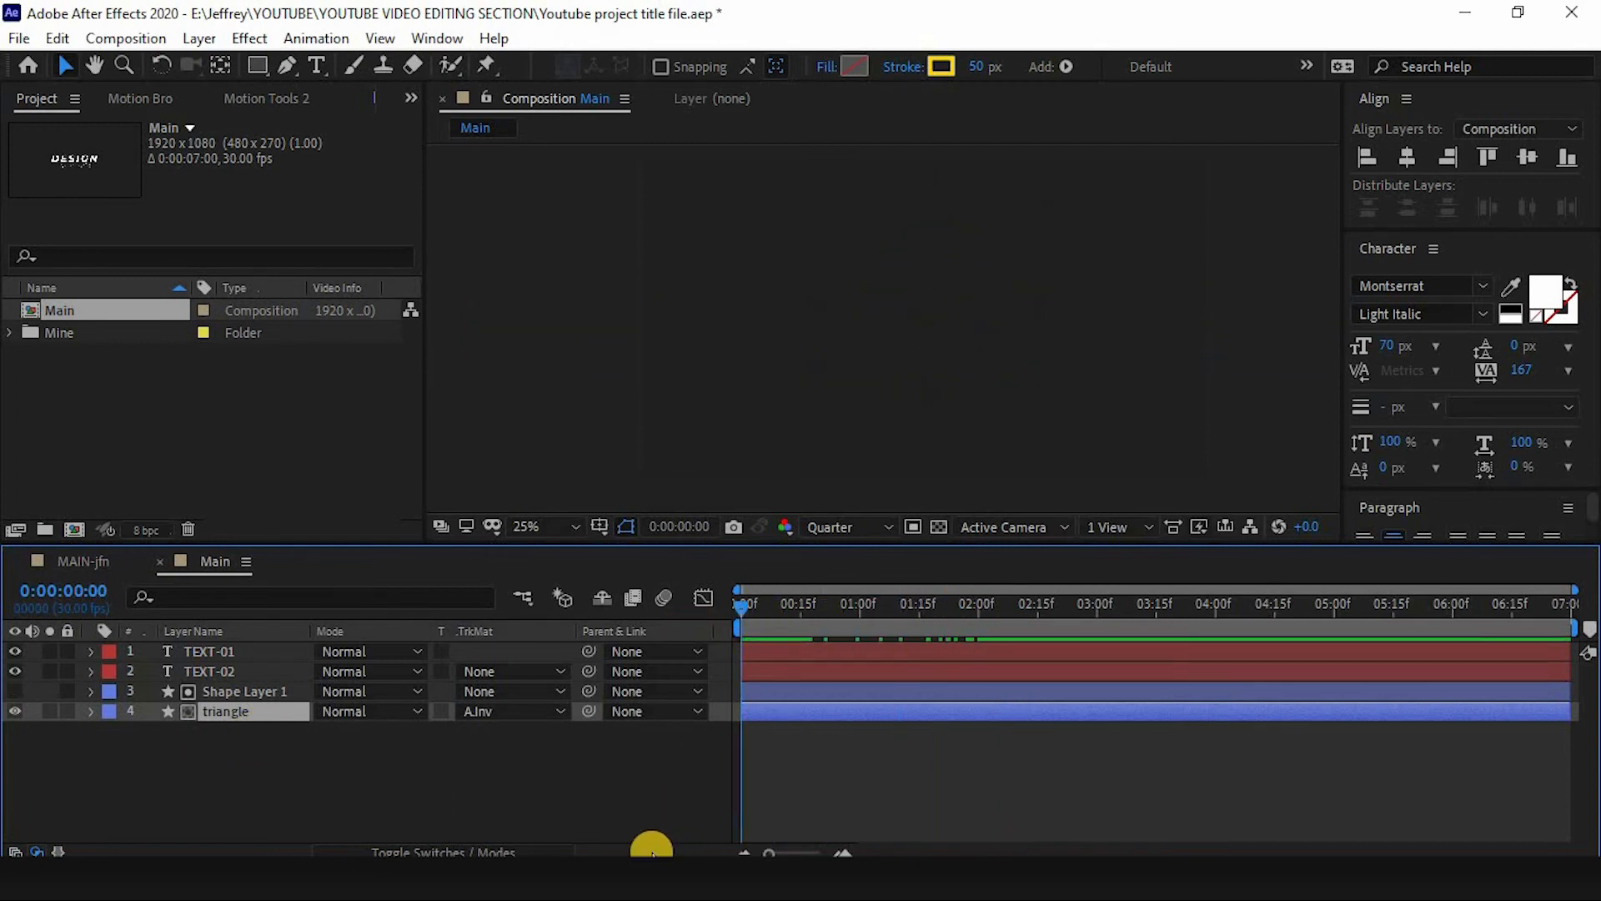
left_click_drag(837, 622, 907, 607)
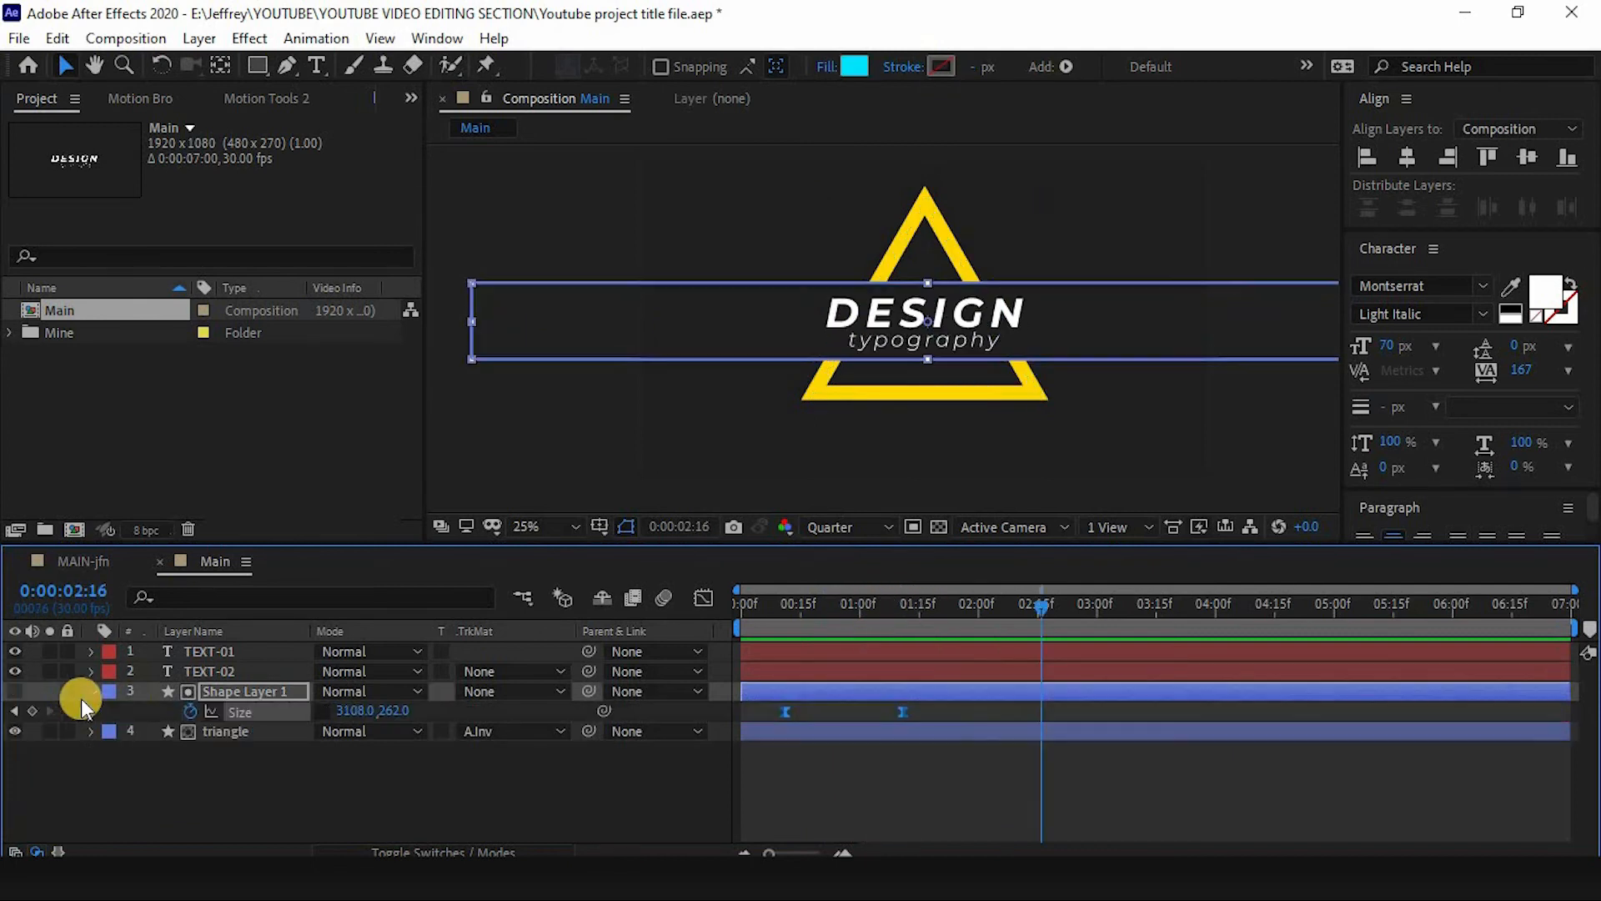
left_click(203, 774)
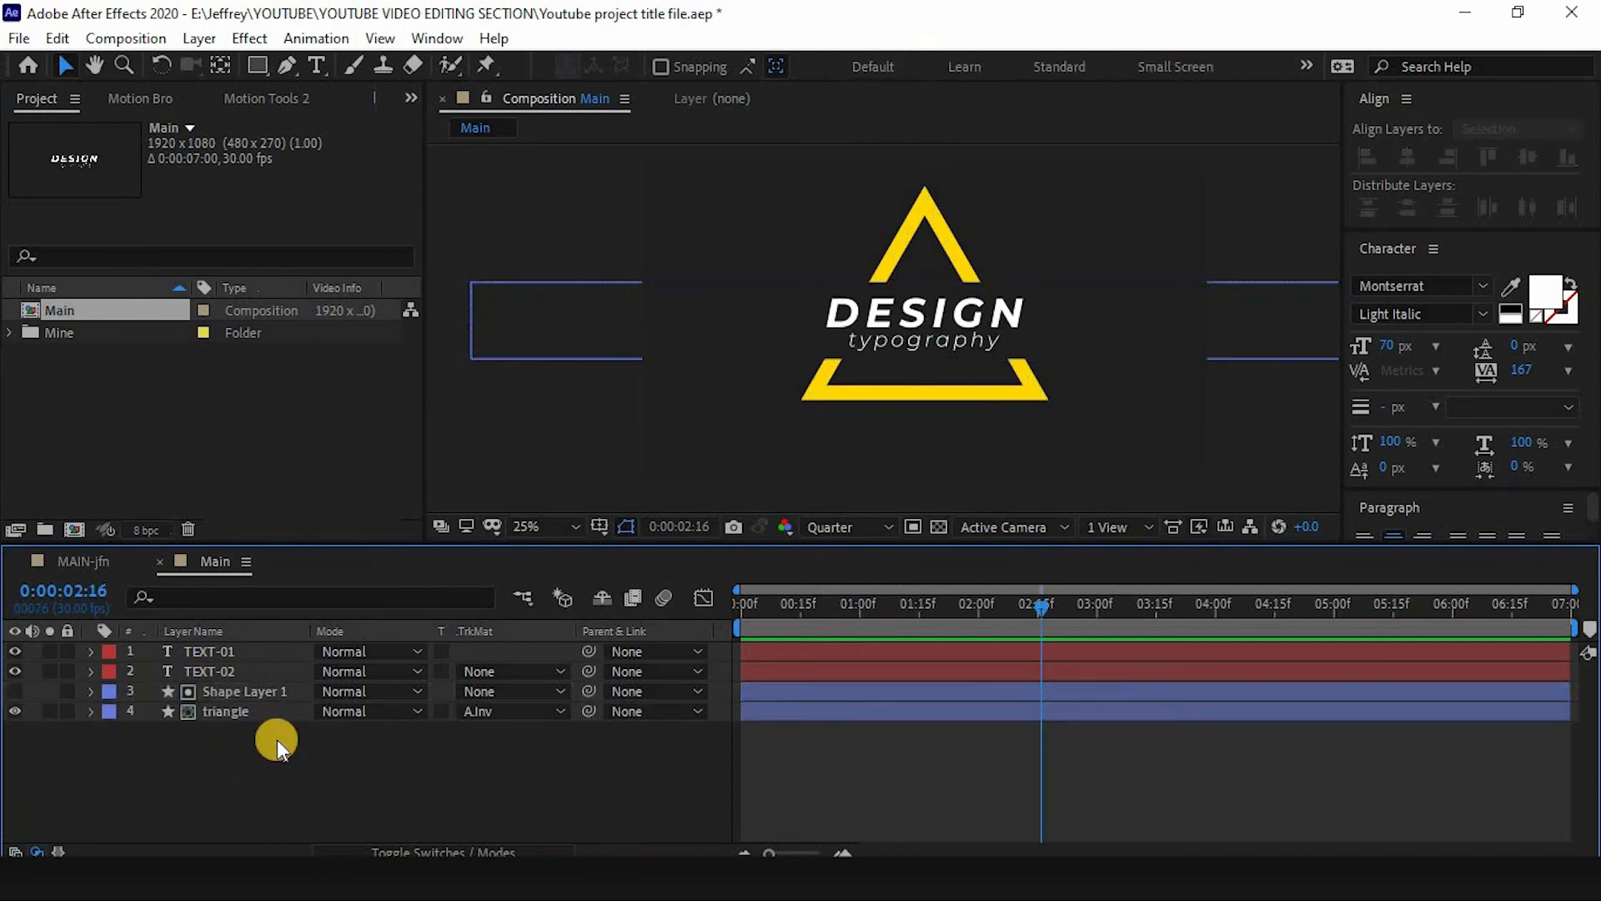
left_click_drag(878, 608, 723, 589)
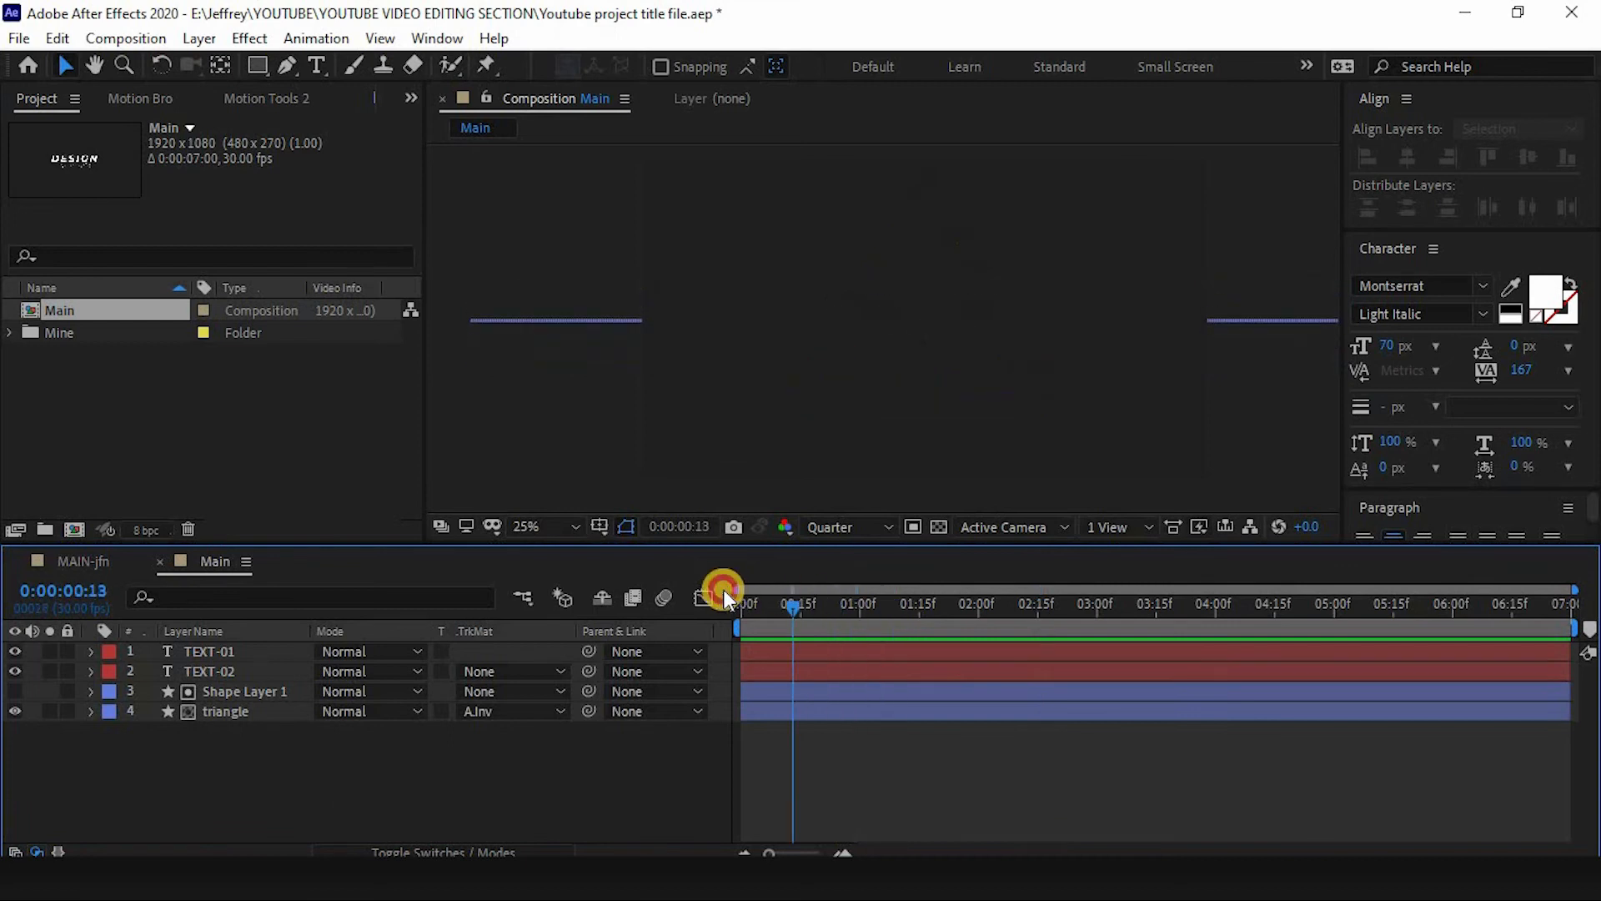
key("space")
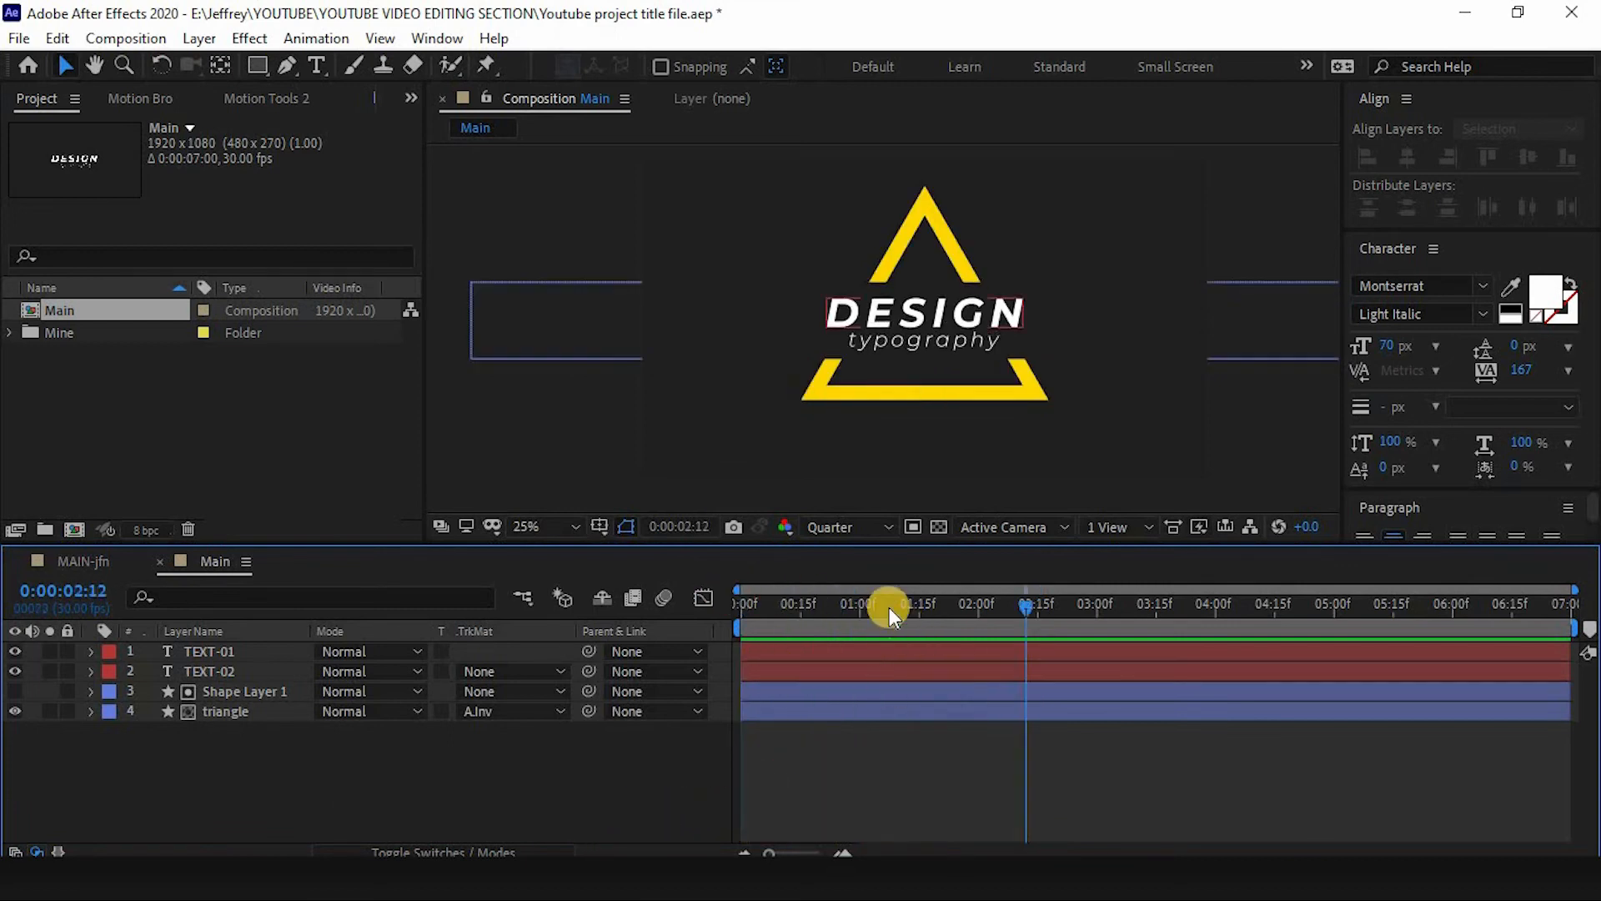
mouse_move(889, 607)
left_mouse_down()
mouse_move(808, 622)
mouse_move(862, 605)
mouse_move(828, 619)
left_mouse_up()
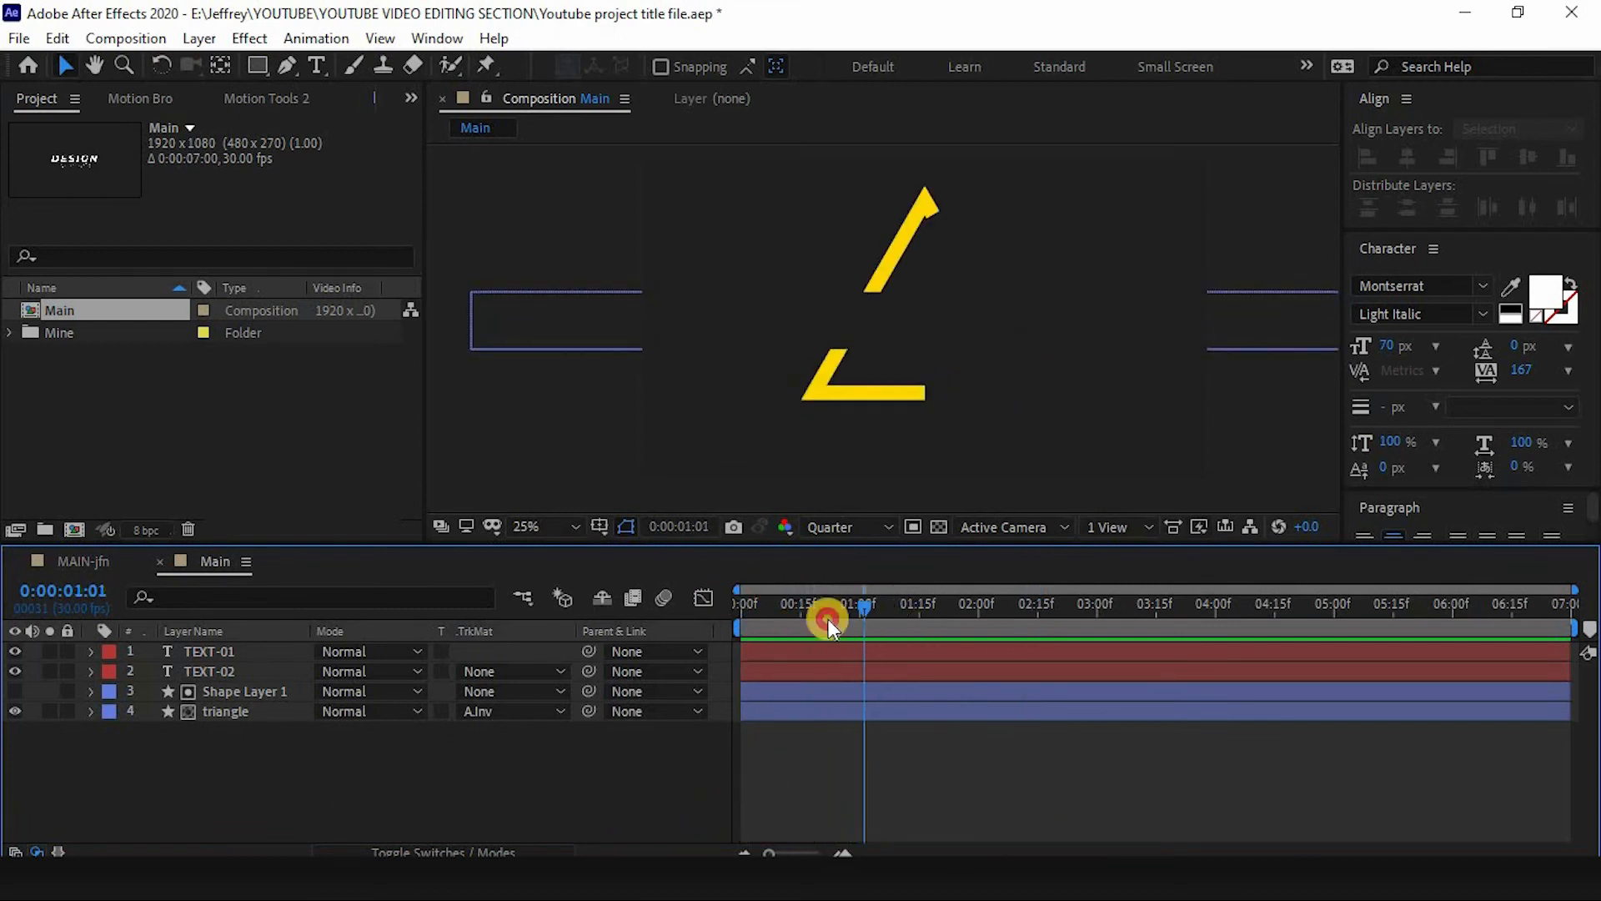
- Shift the rectangle's Size keyframes slightly earlier and apply Easy Ease to them
left_click(207, 691)
key("u")
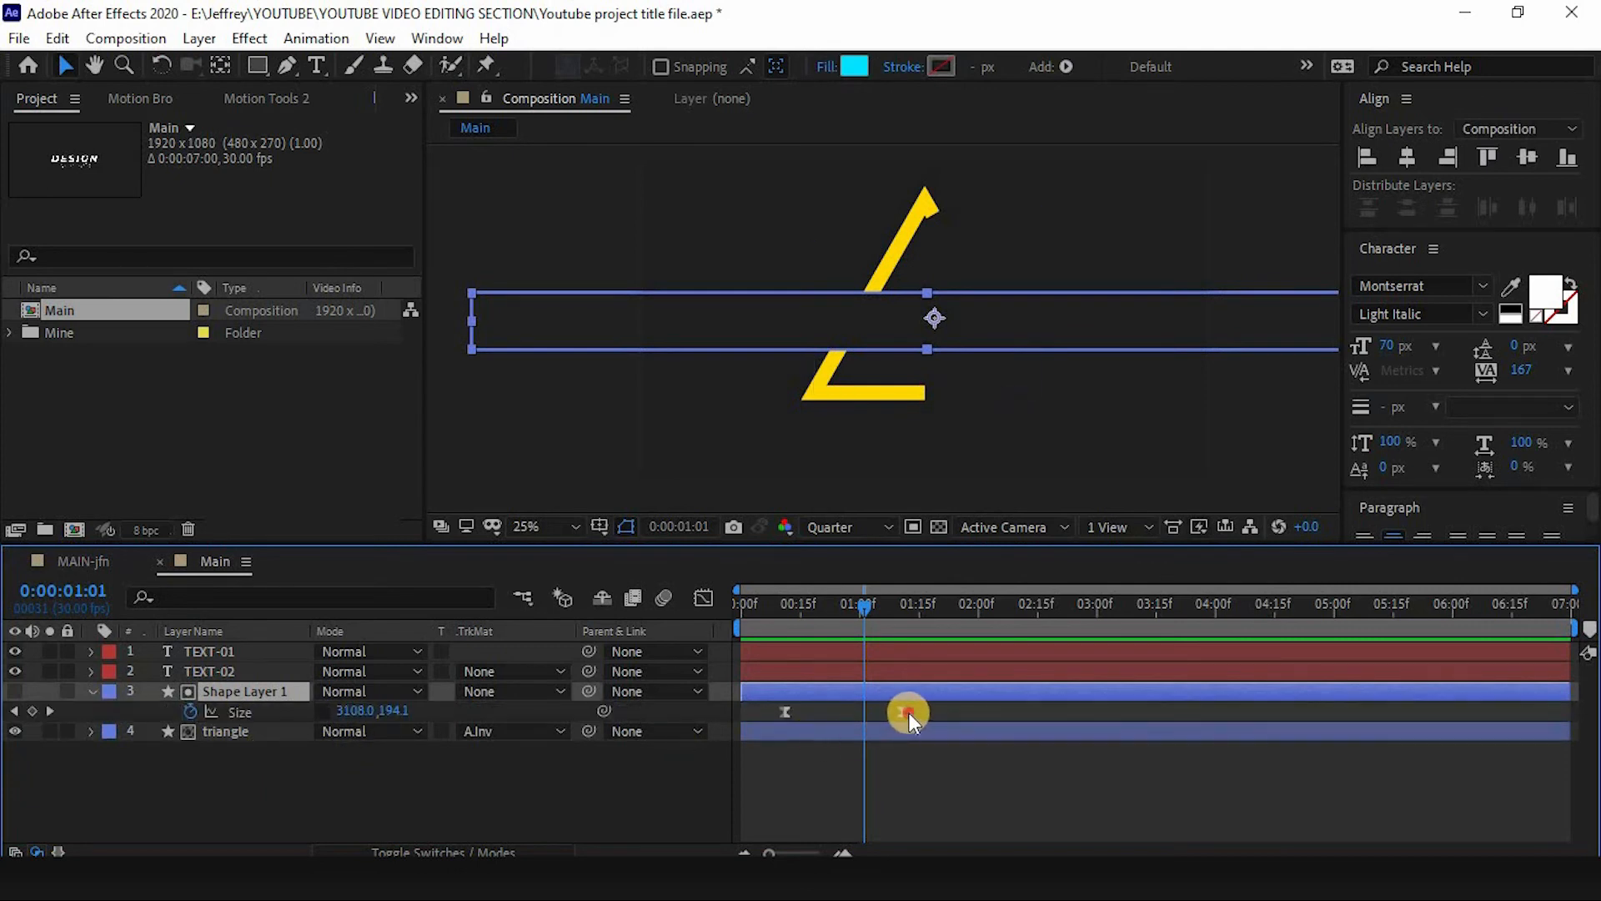
left_click_drag(909, 712, 768, 717)
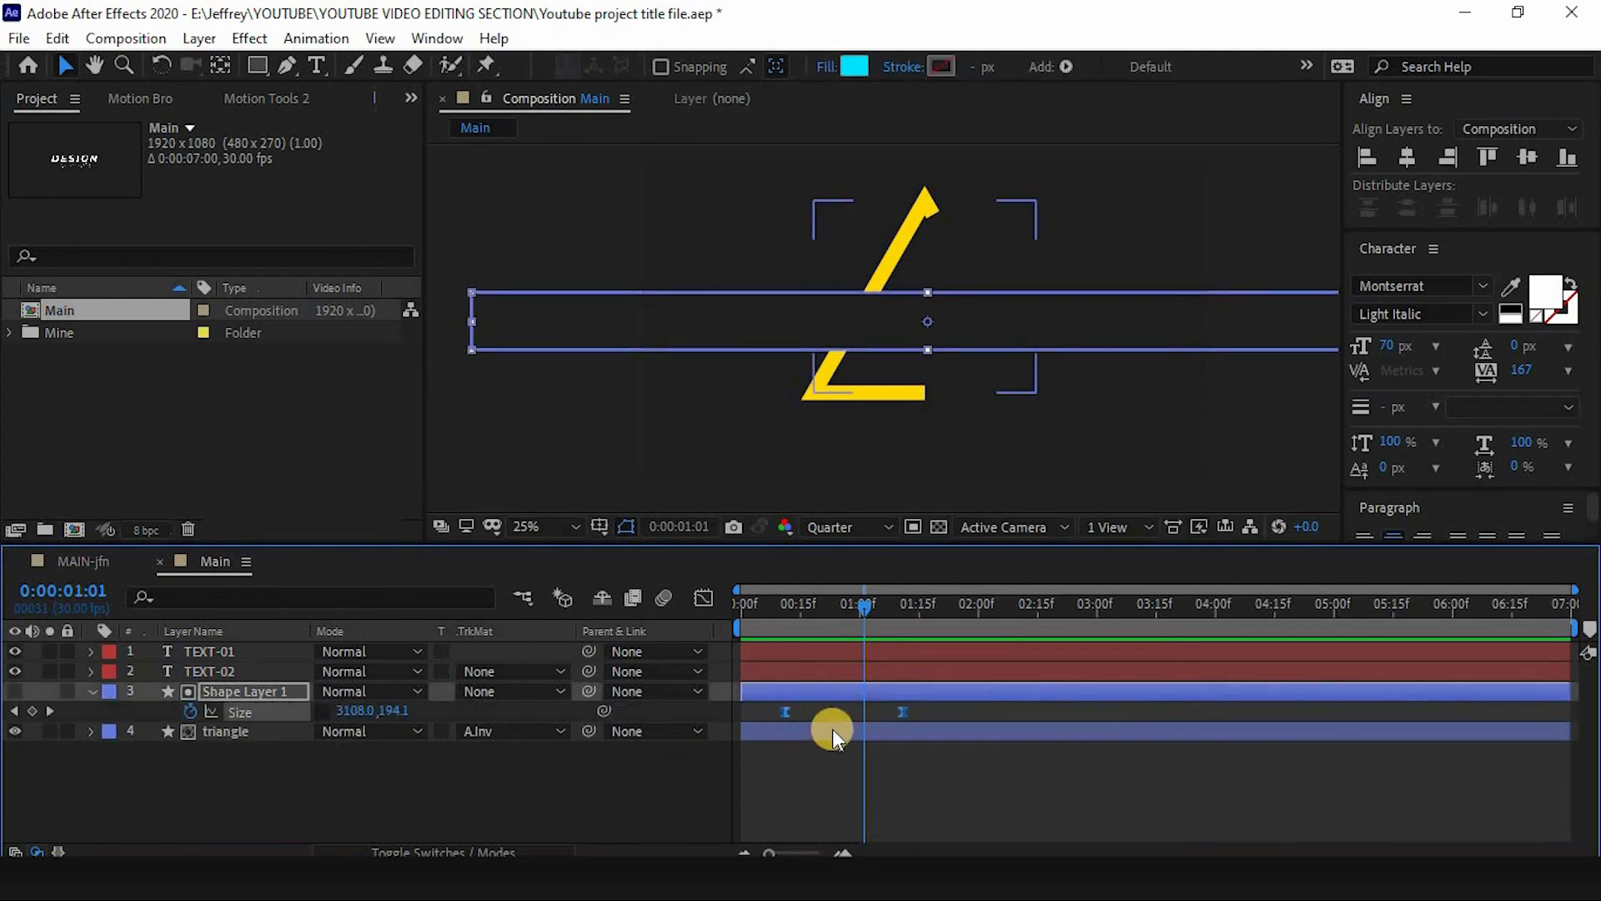
key("F9")
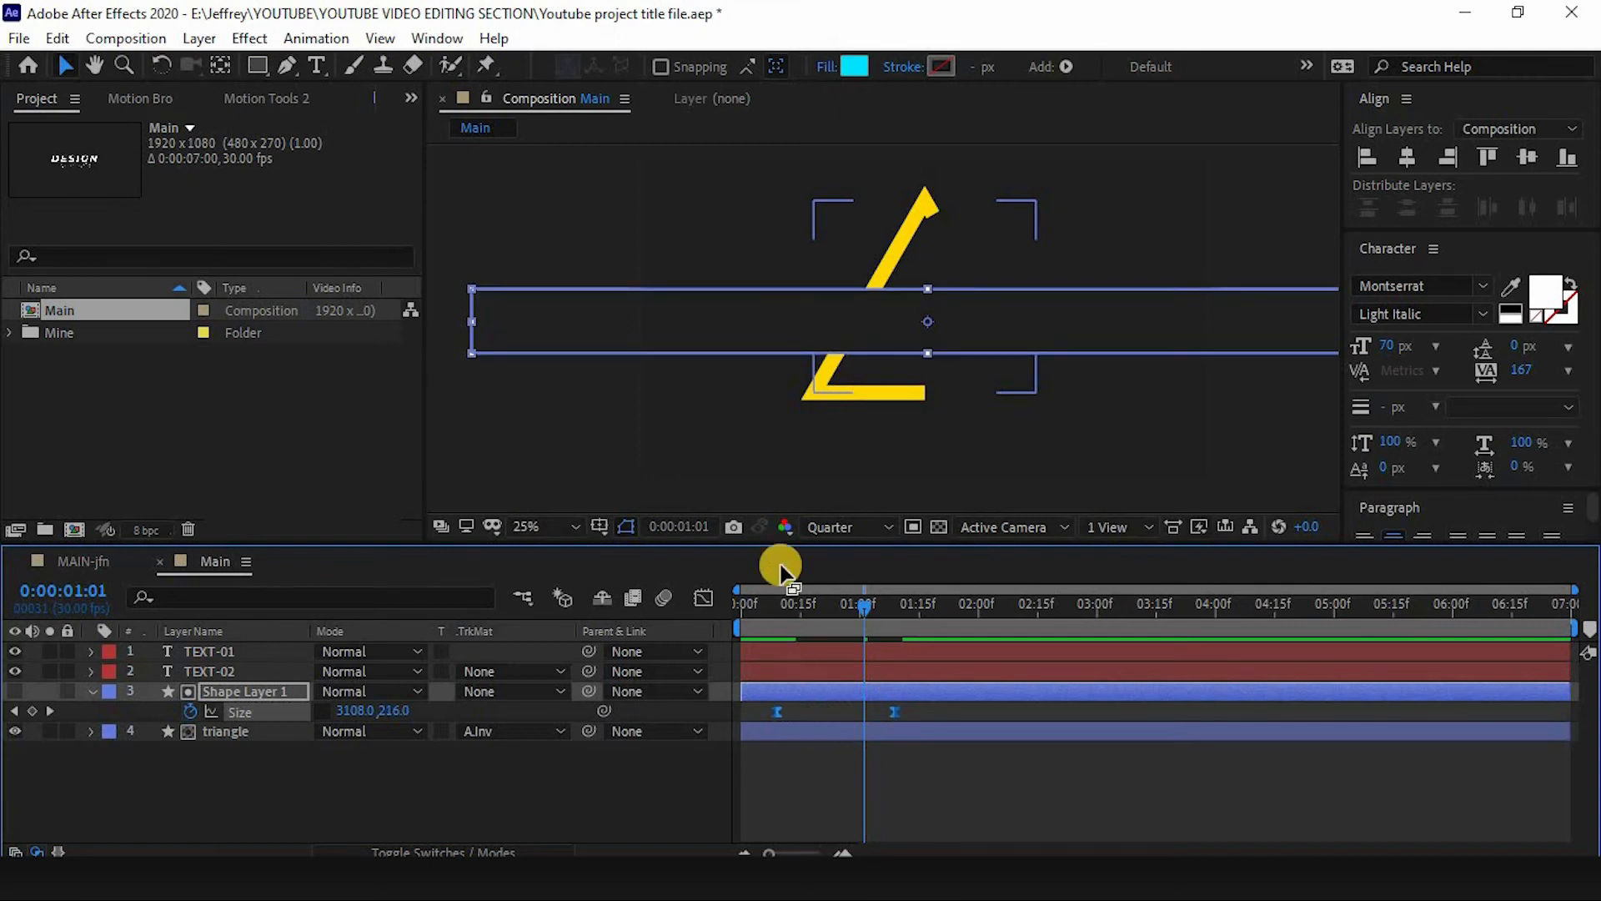
- Preview the animation from the start with the retimed rectangle
left_click_drag(812, 602, 637, 782)
key("space")
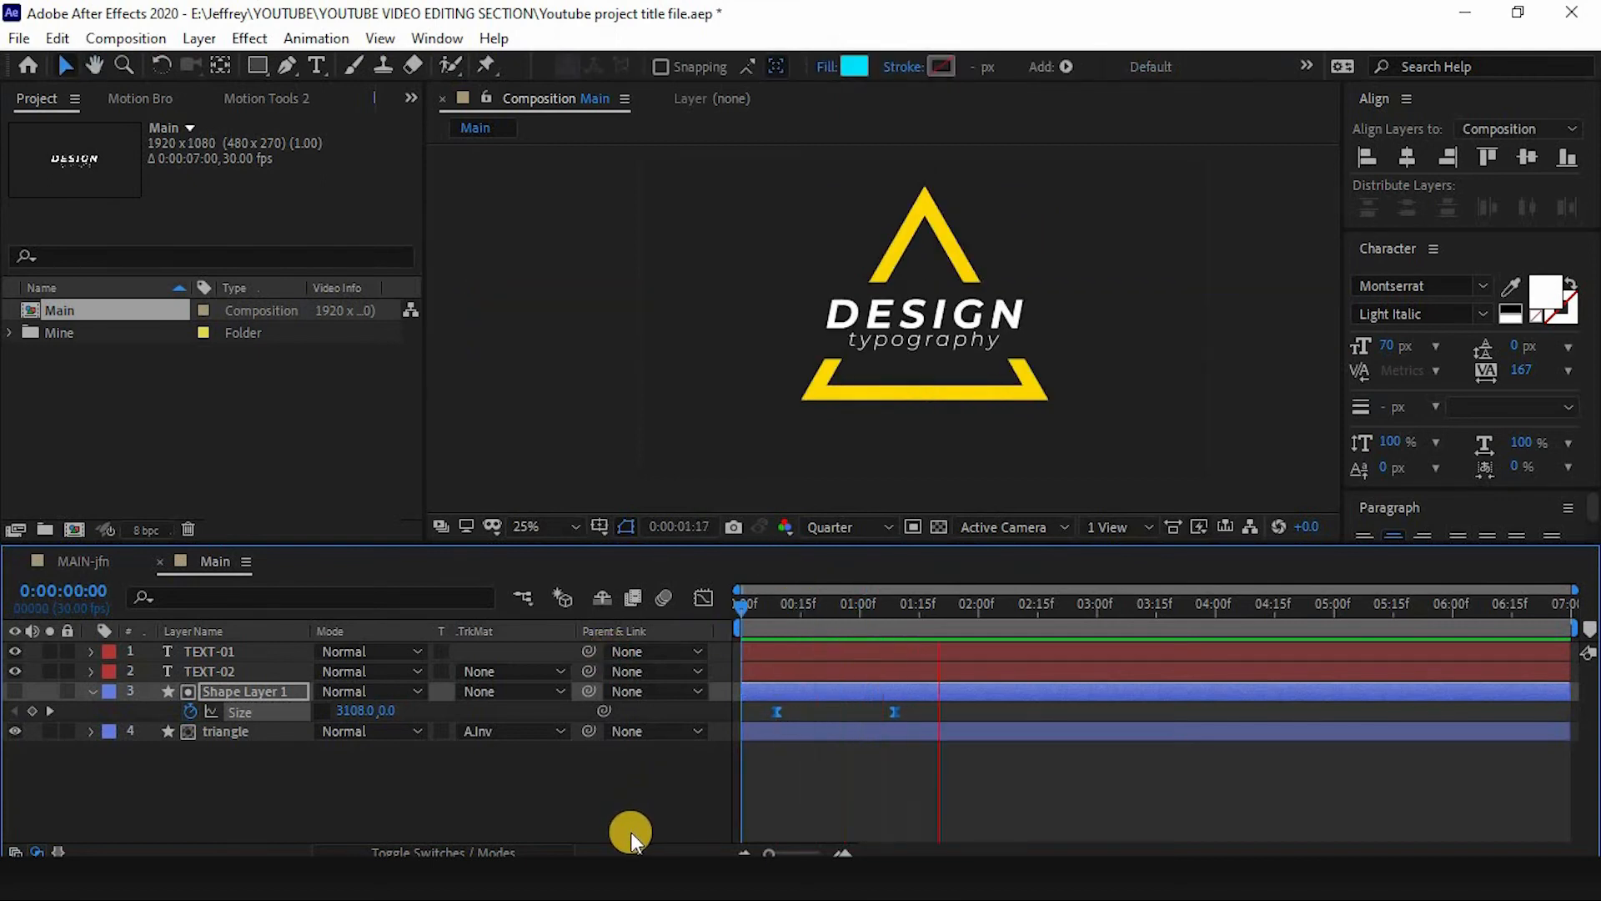
key("space")
key("space")
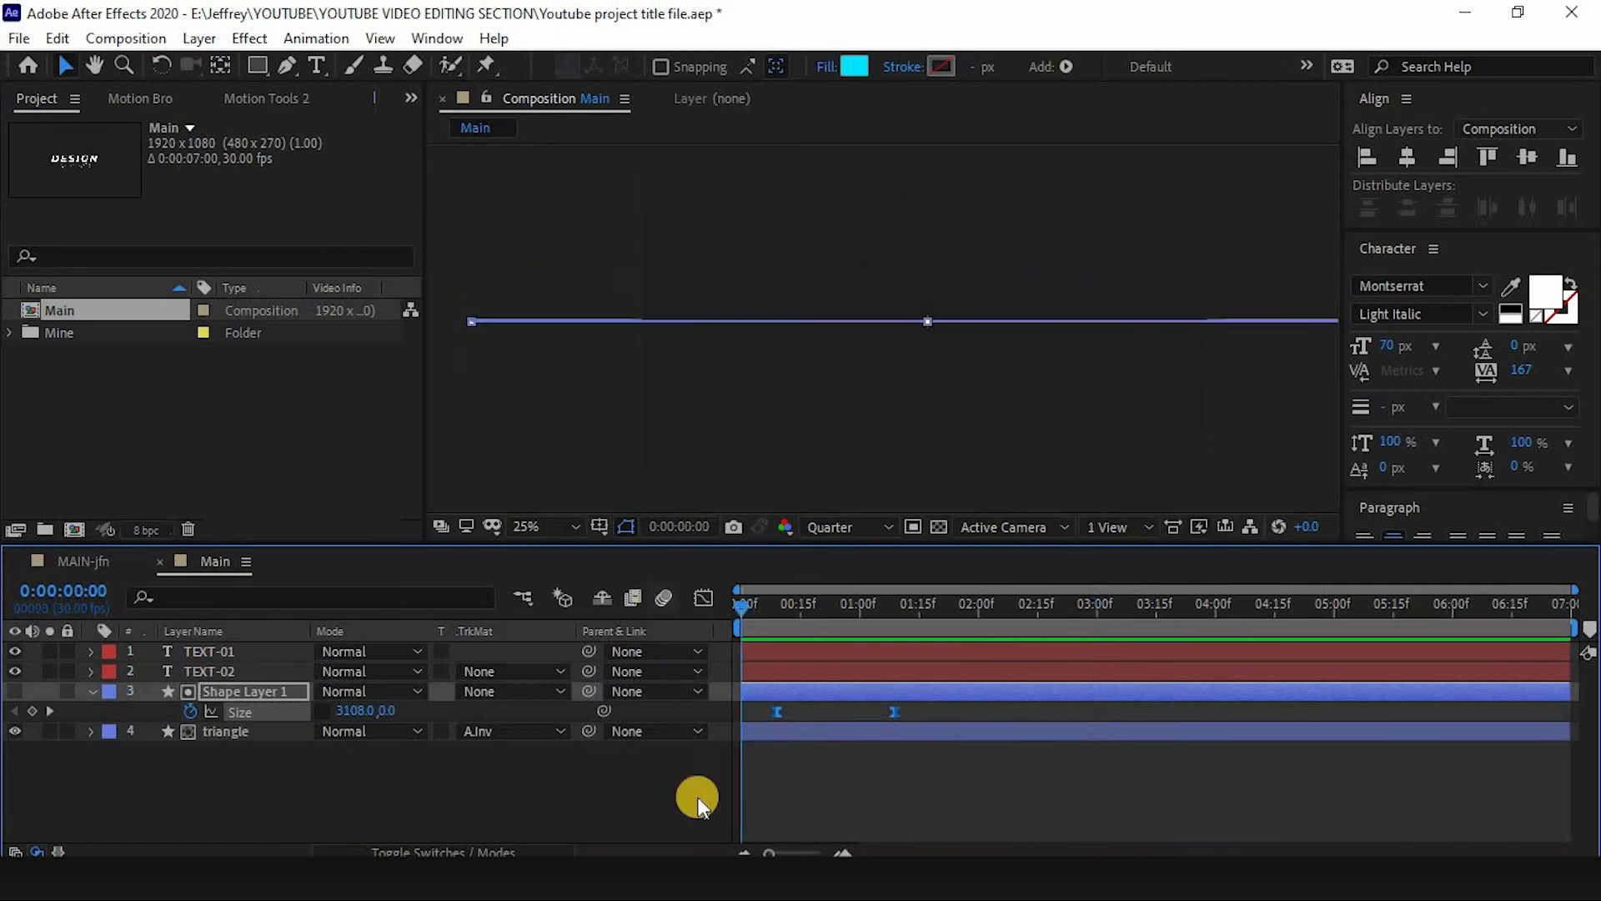
key("u")
left_click(168, 767)
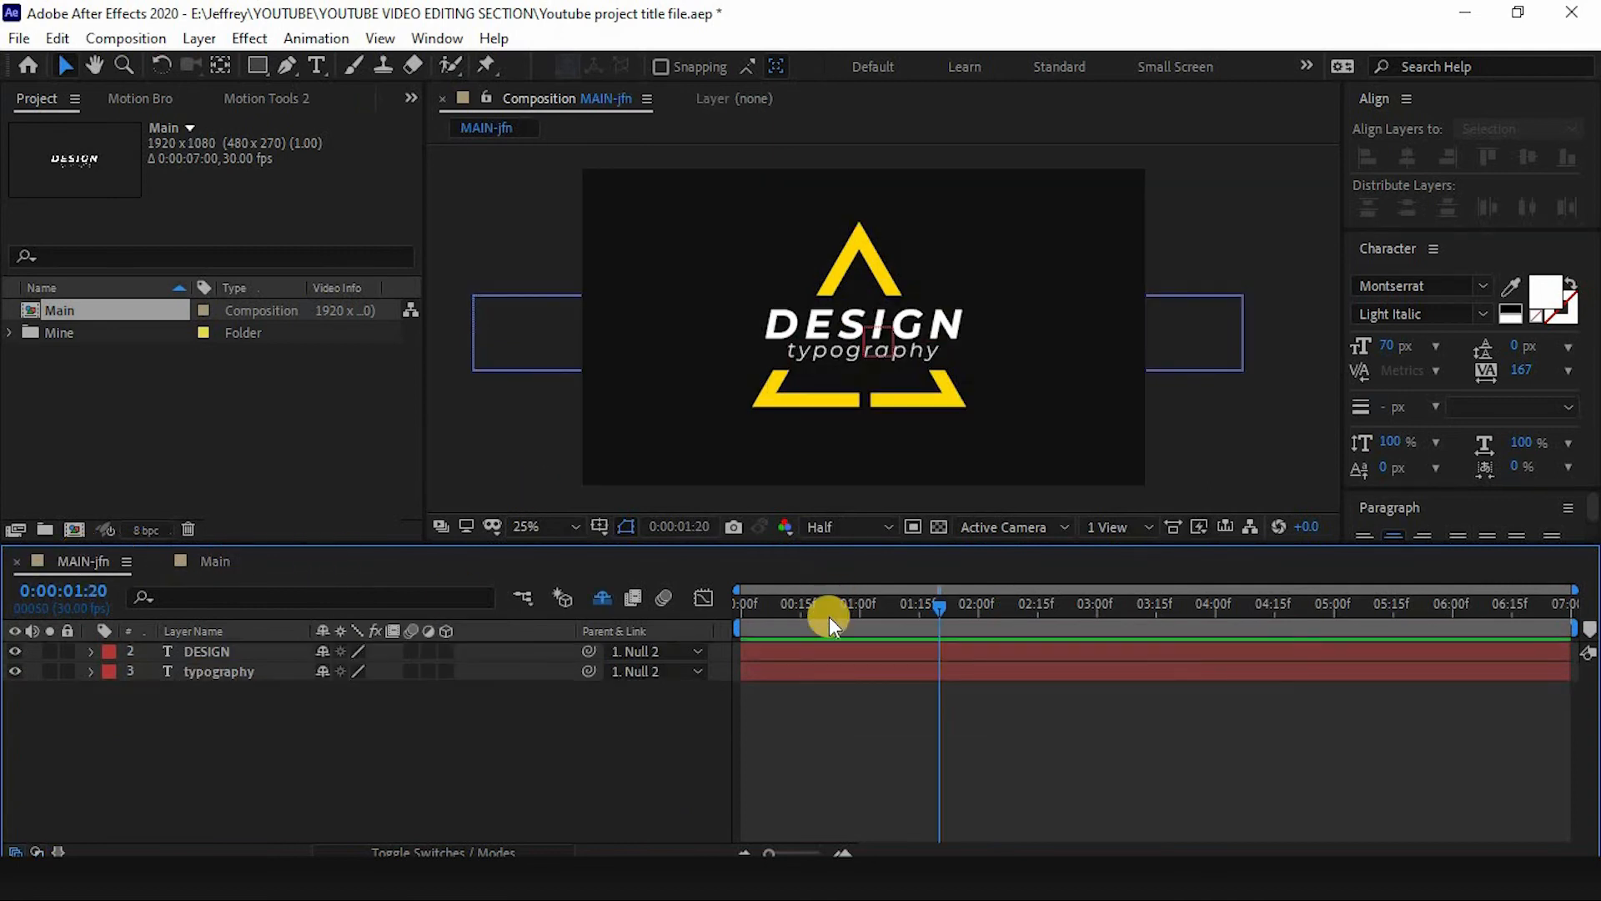
left_click_drag(829, 617, 1114, 624)
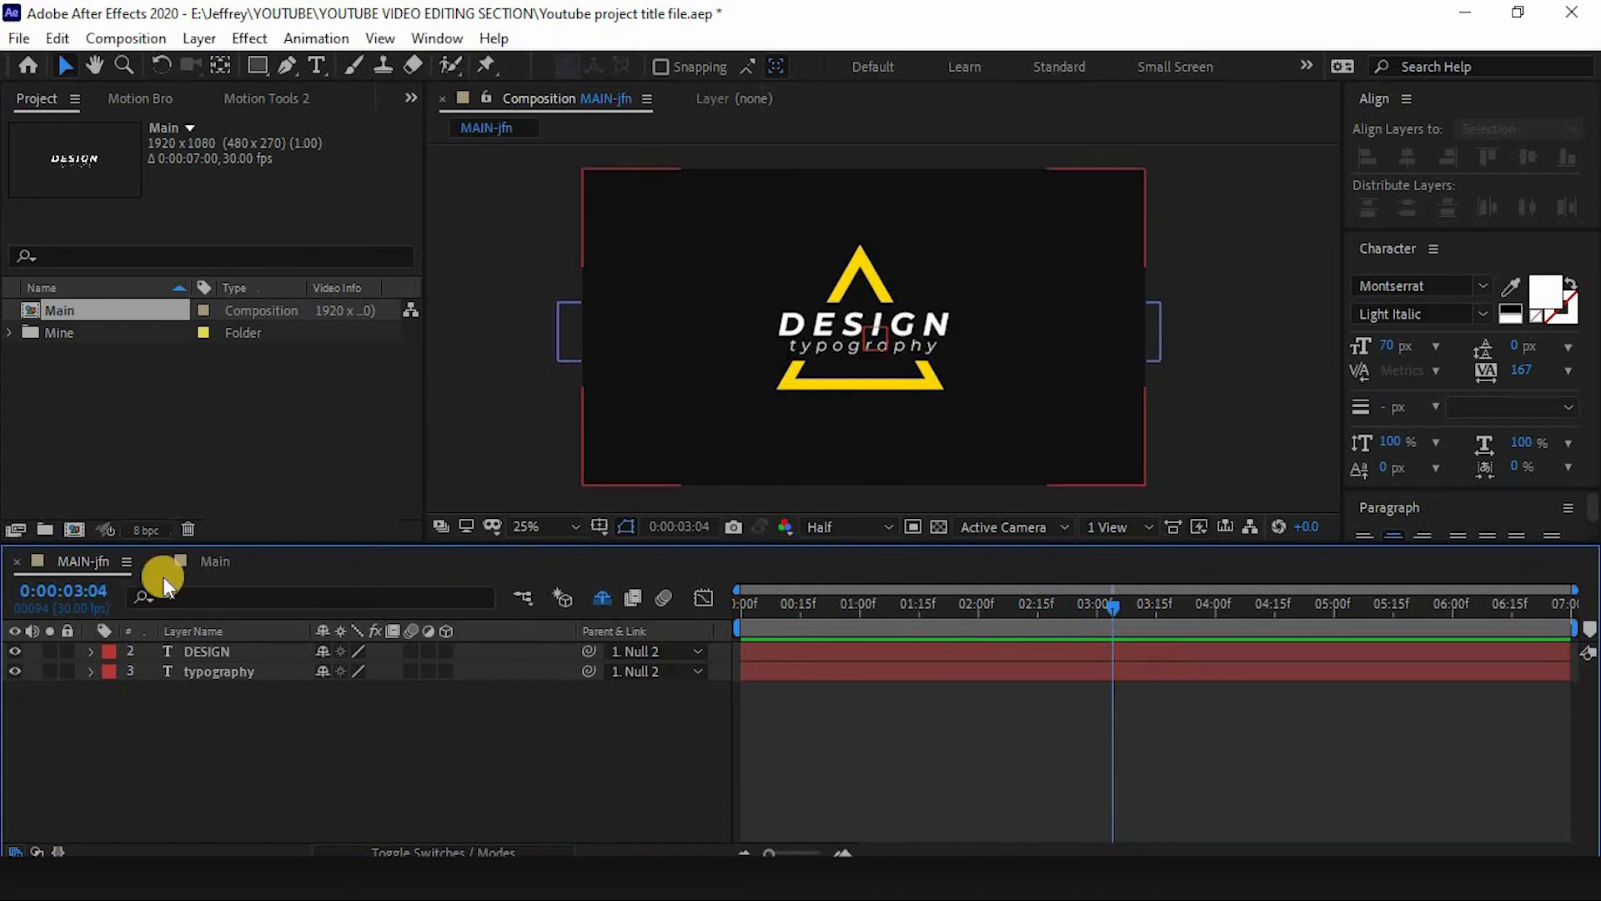
- Add a null object to the Main composition and name it scale
left_click(214, 562)
right_click(482, 759)
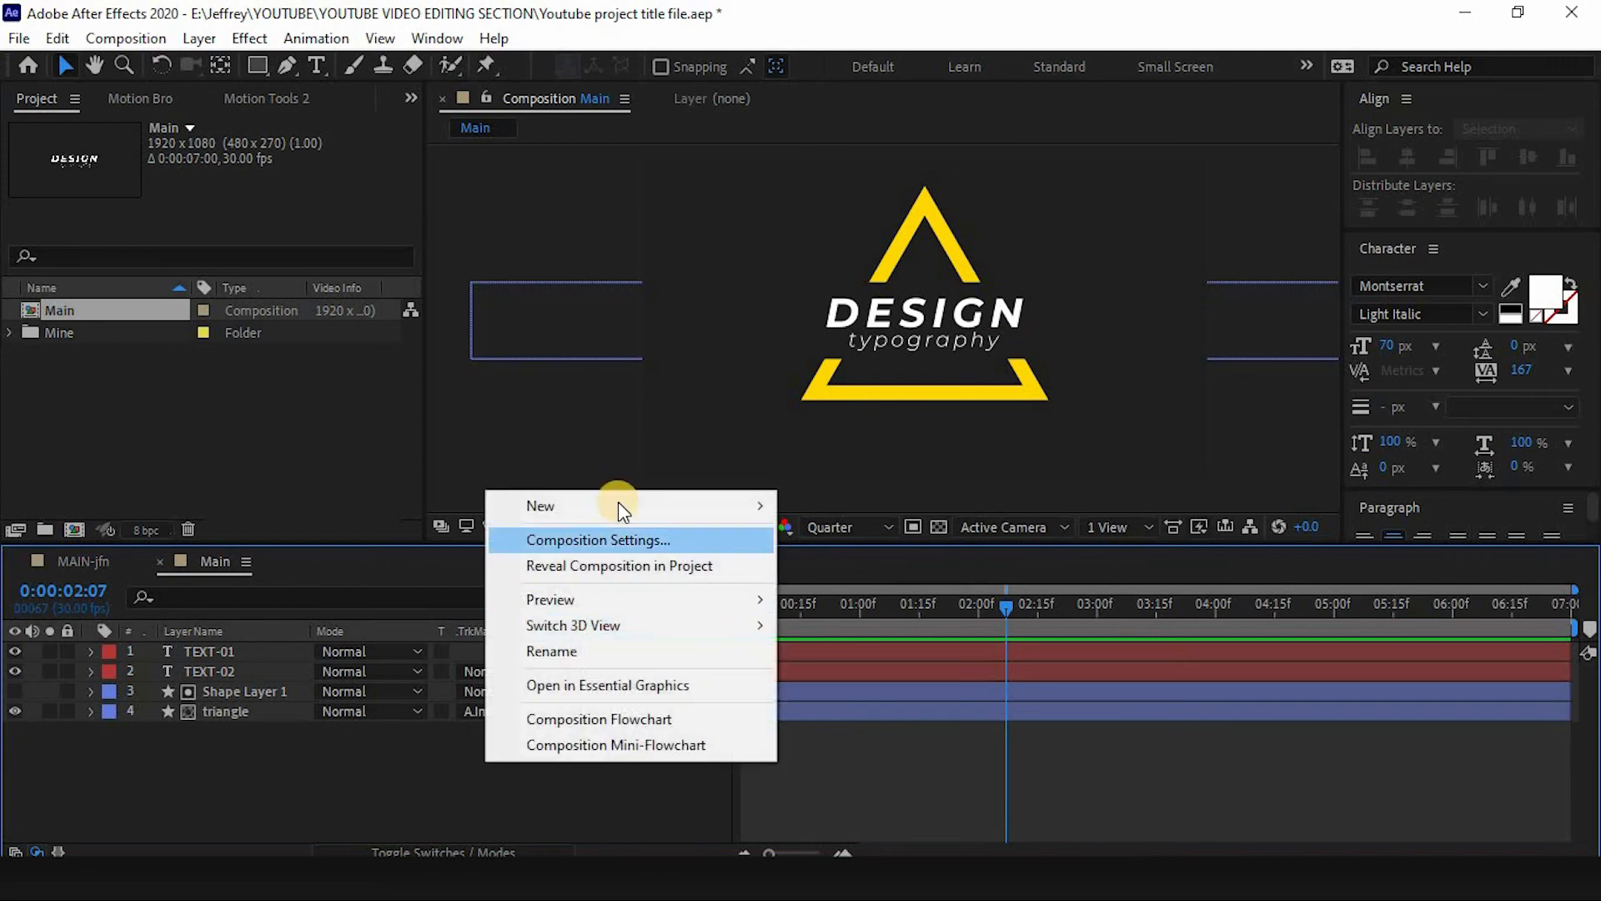
mouse_move(618, 504)
left_click(871, 643)
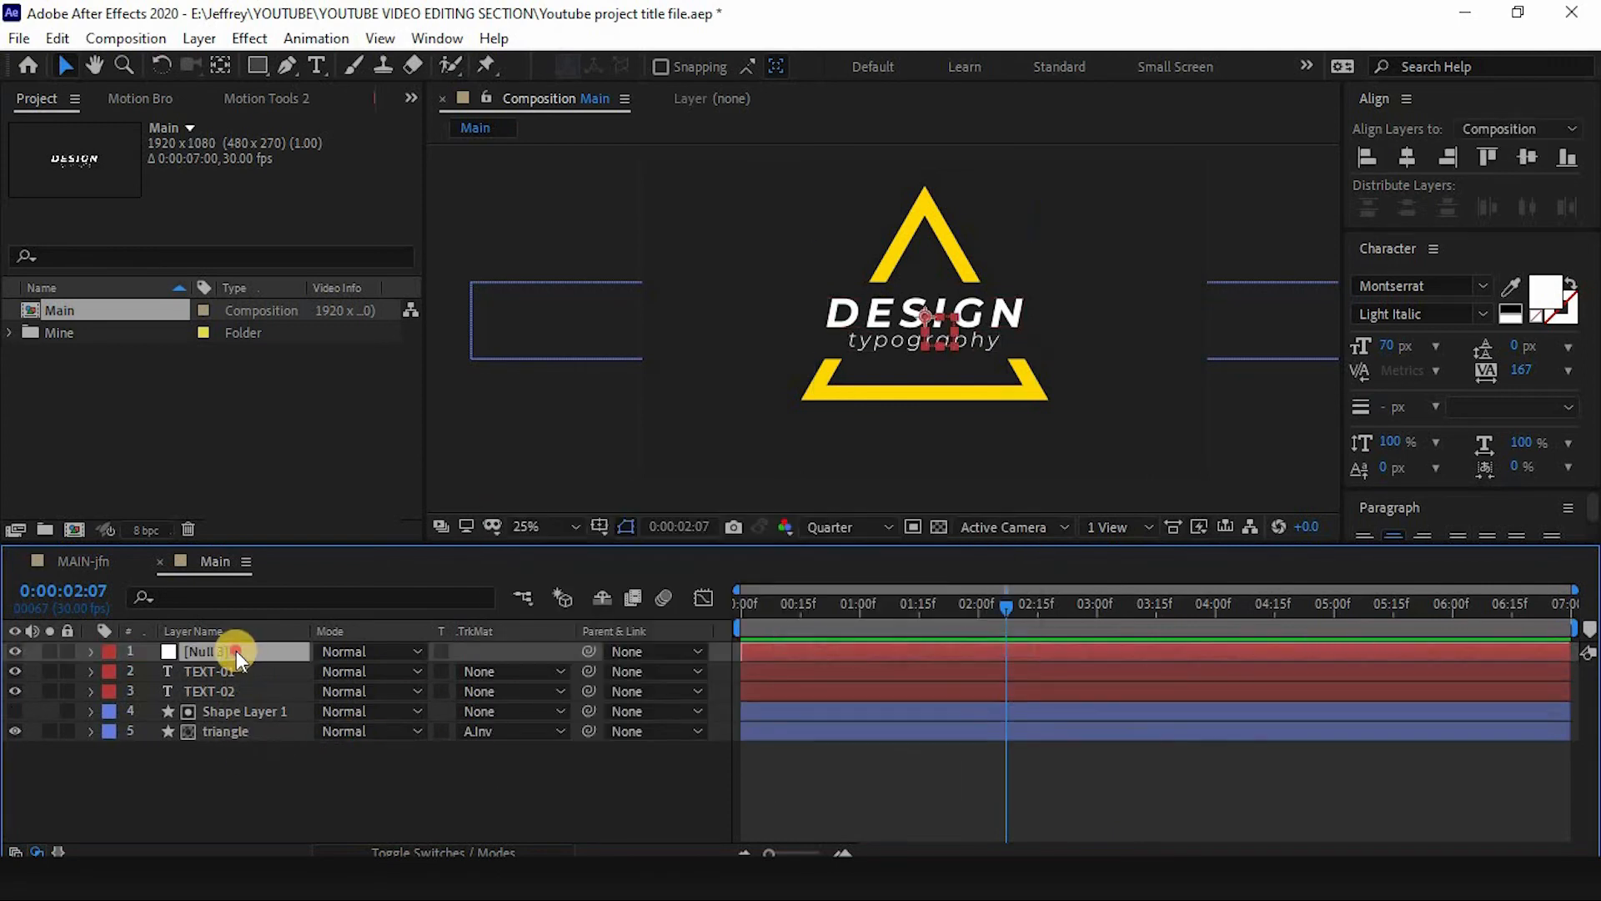
key("Return")
type("scale")
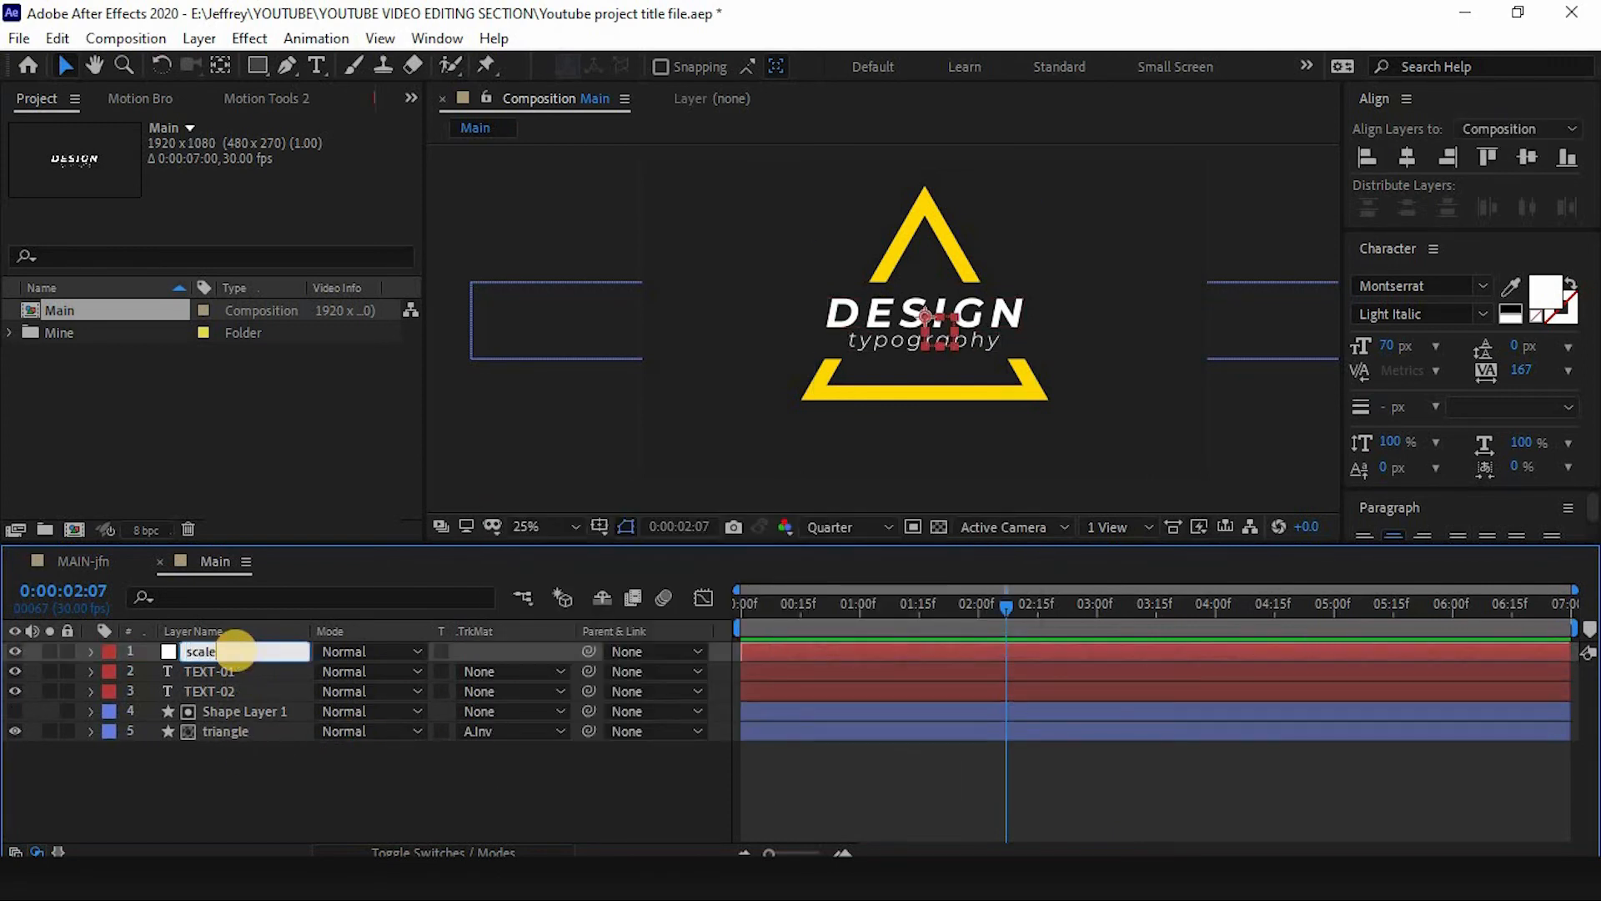
left_click(237, 651)
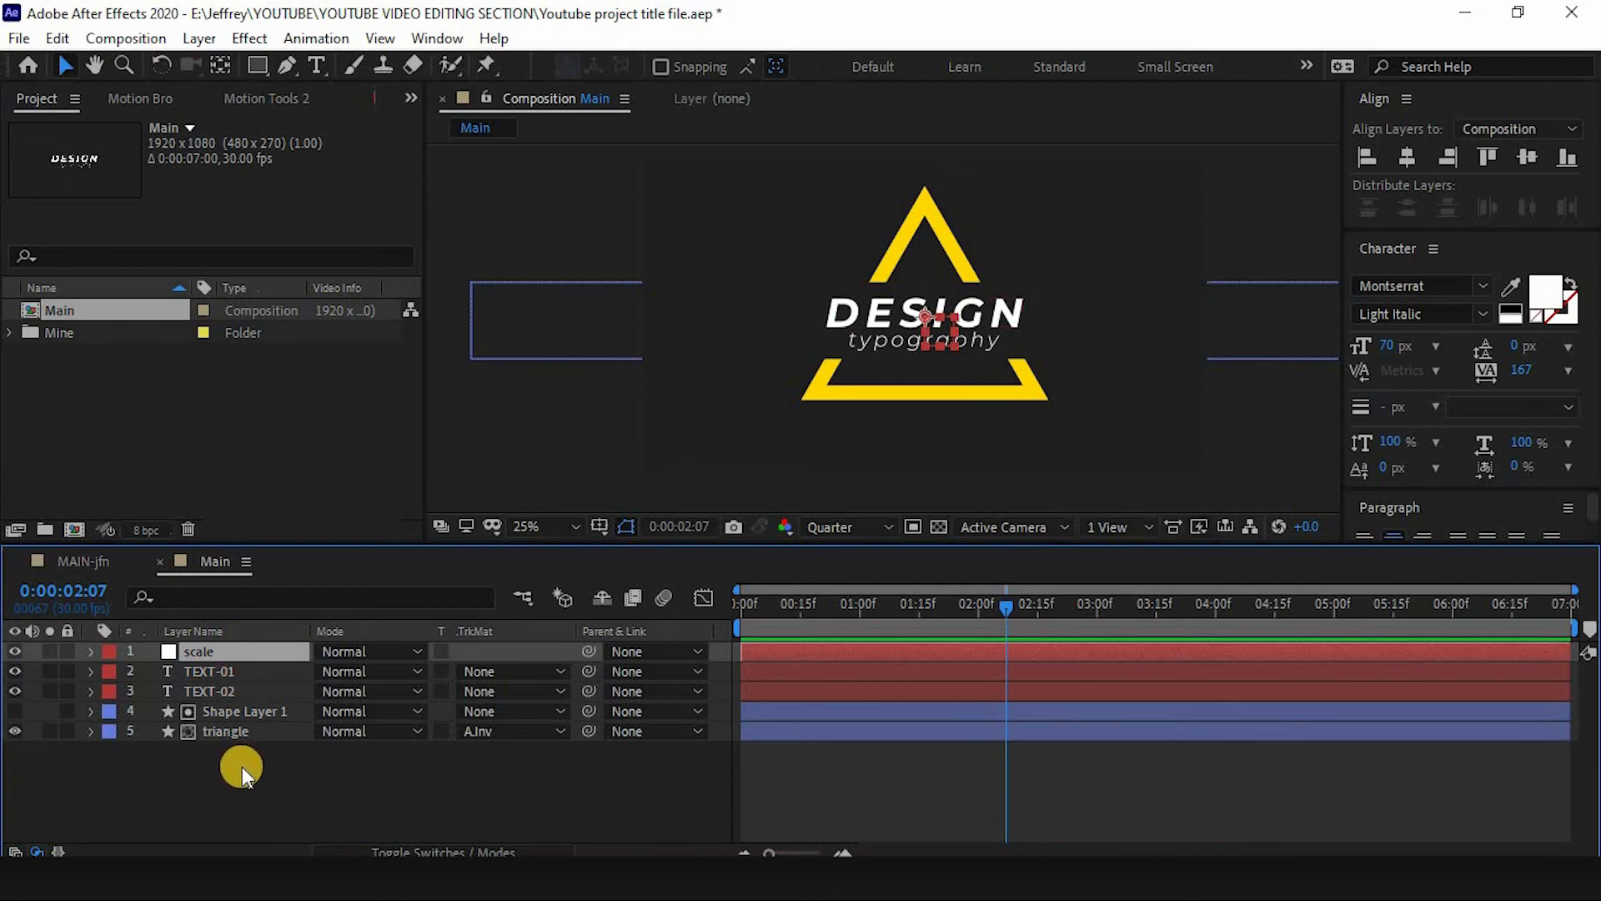
- Parent both text layers, the rectangle and the triangle to the scale null
left_click_drag(242, 767, 237, 674)
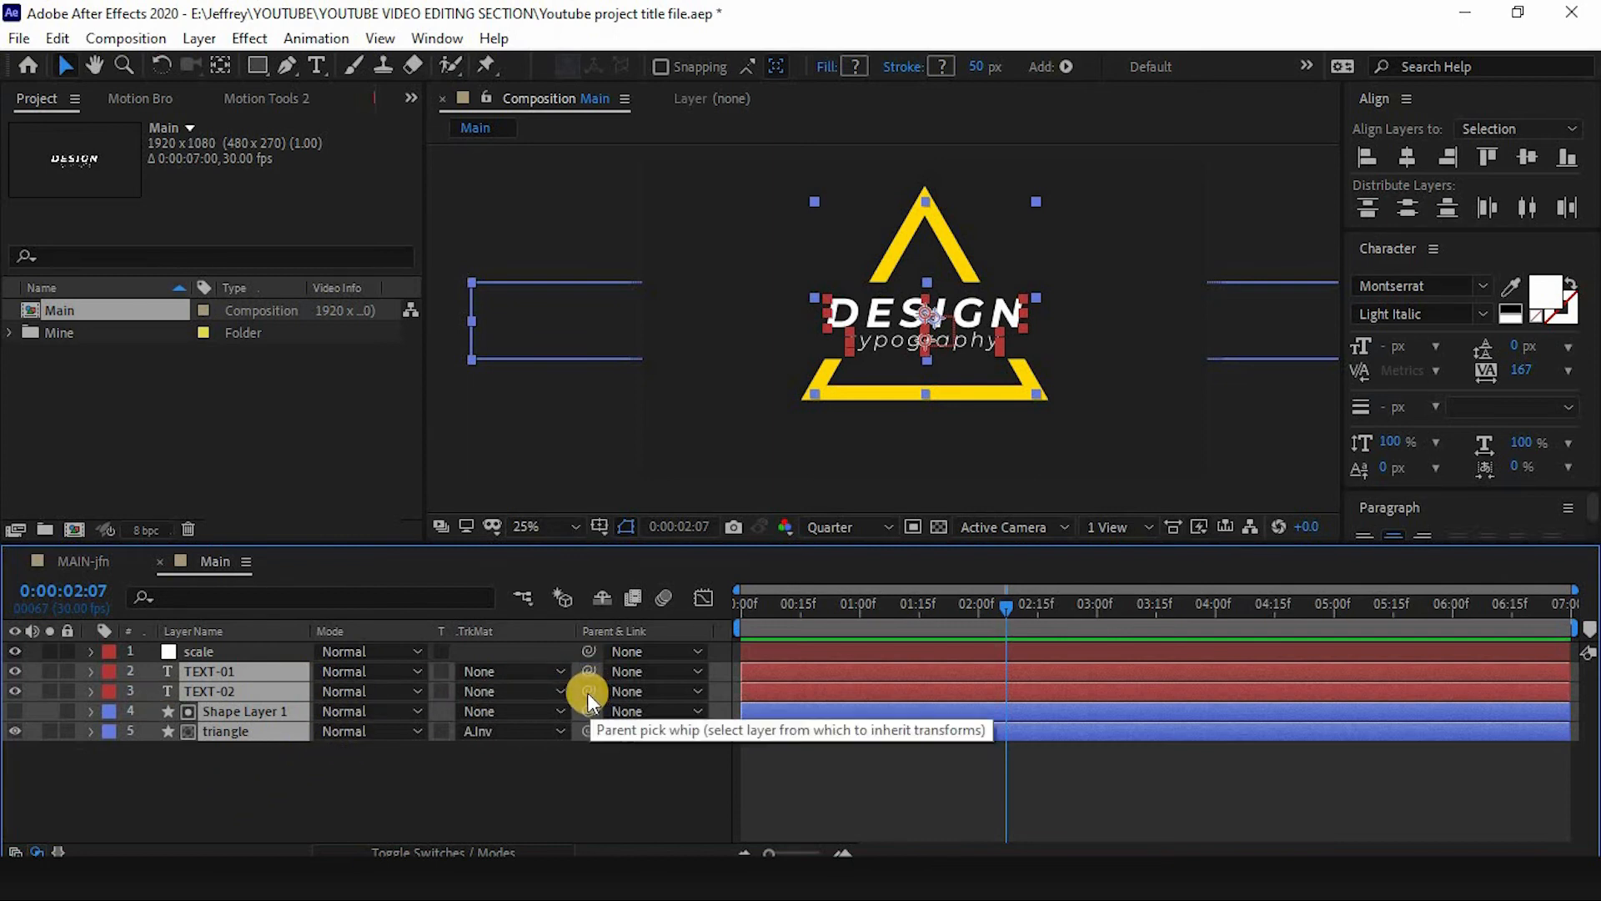
left_click_drag(590, 692, 283, 650)
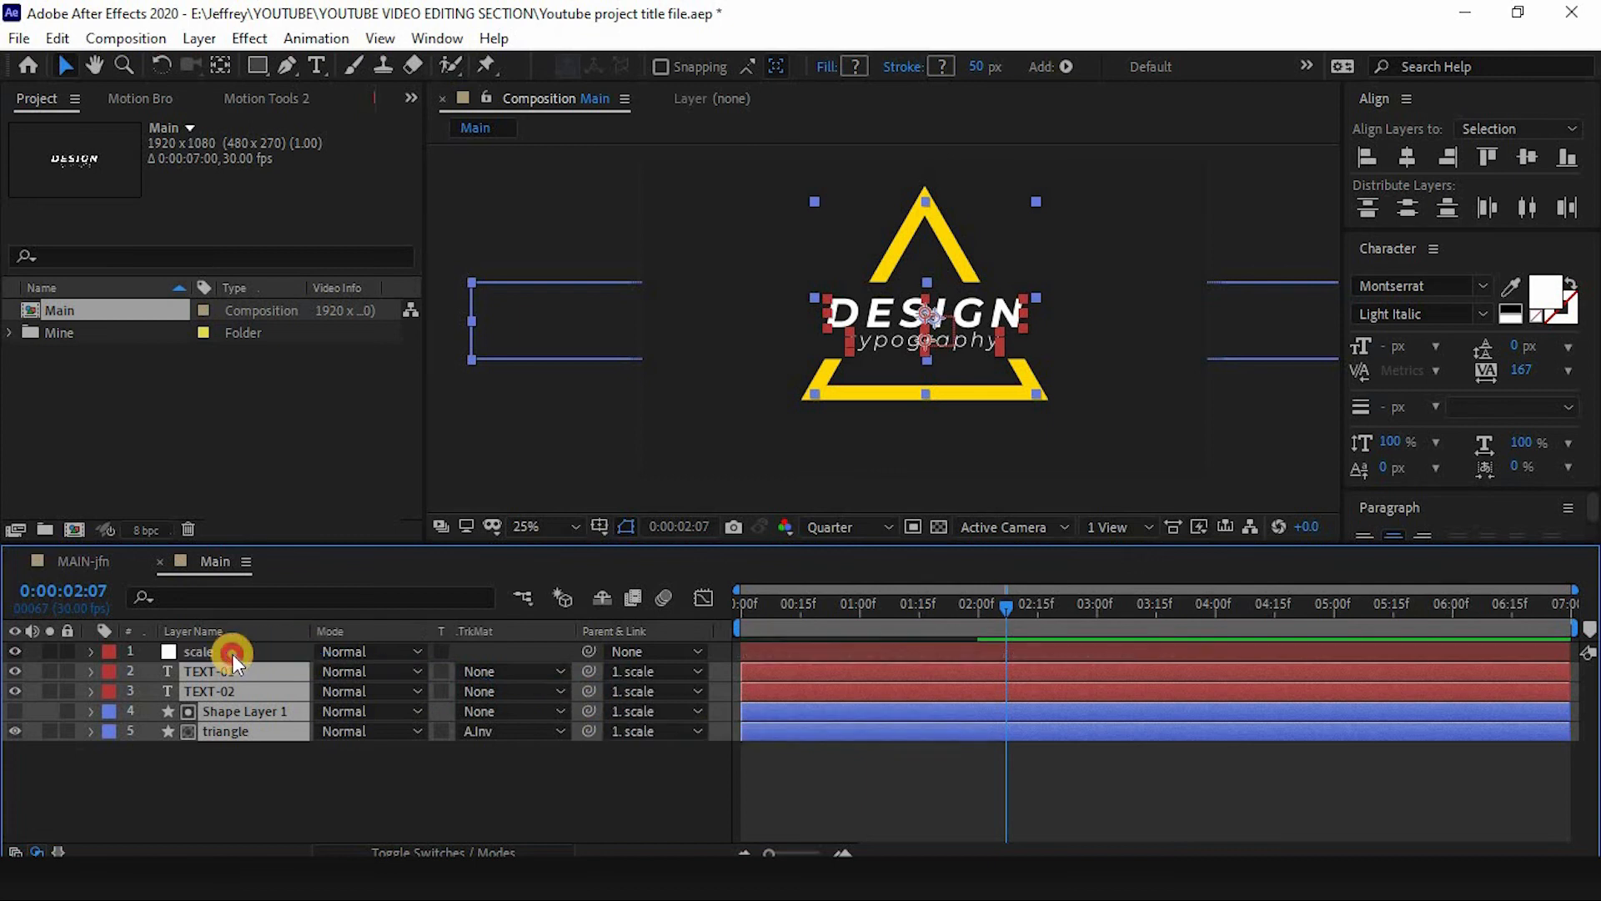
left_click(233, 653)
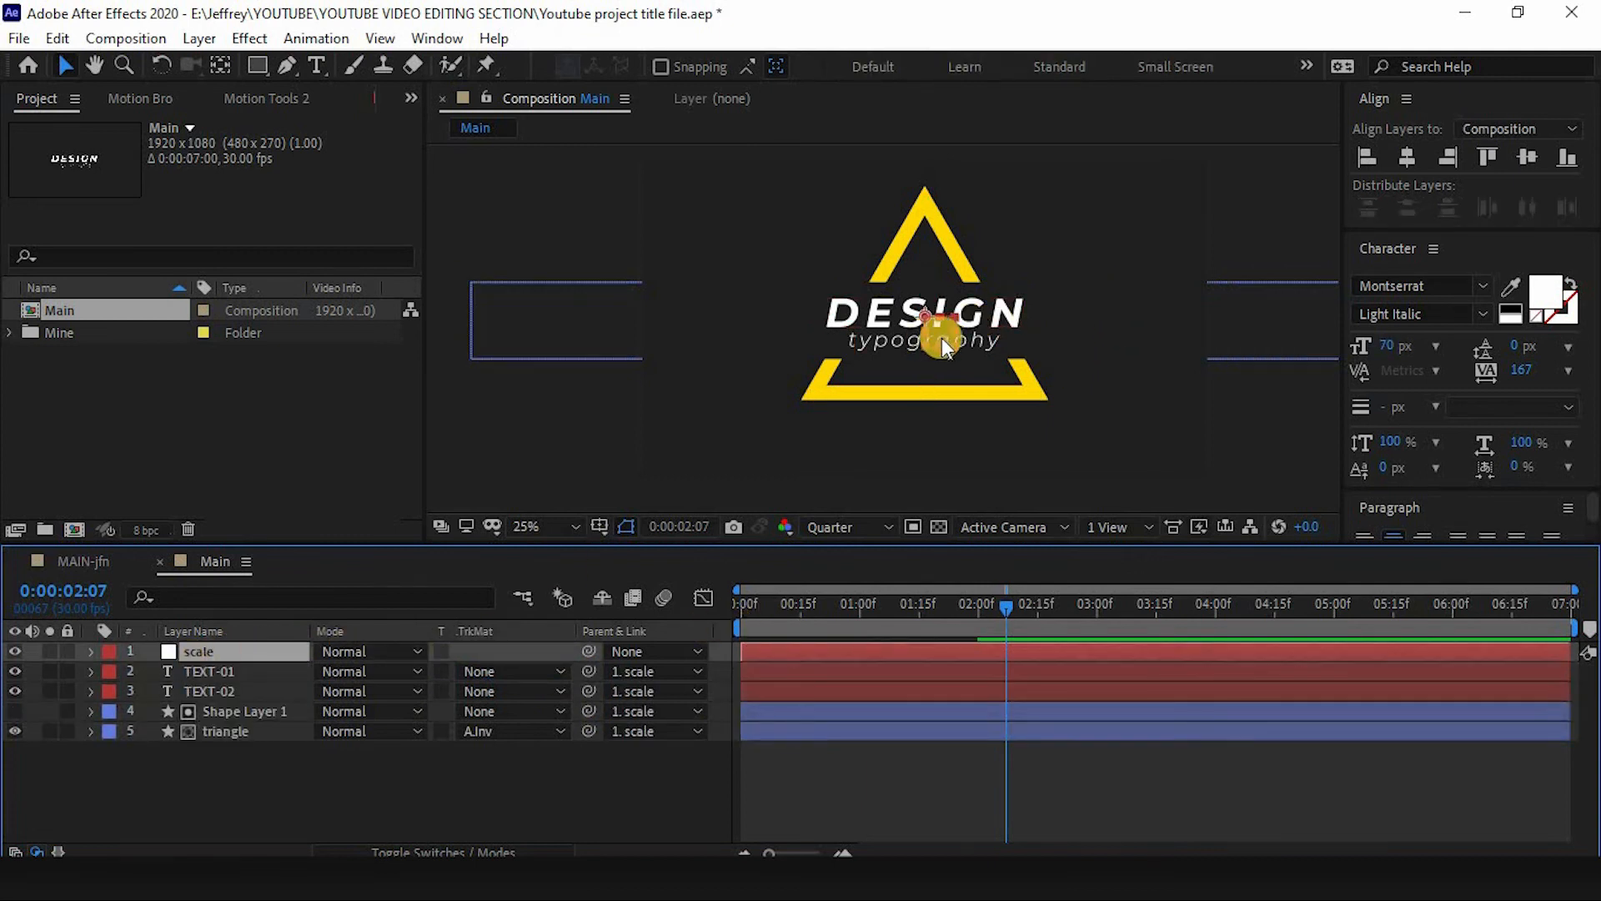
- Keyframe the scale null's Scale from 100% at 2:00 down to 77% at 3:00
mouse_move(948, 324)
left_mouse_down()
mouse_move(1063, 294)
mouse_move(951, 235)
mouse_move(923, 333)
left_mouse_up()
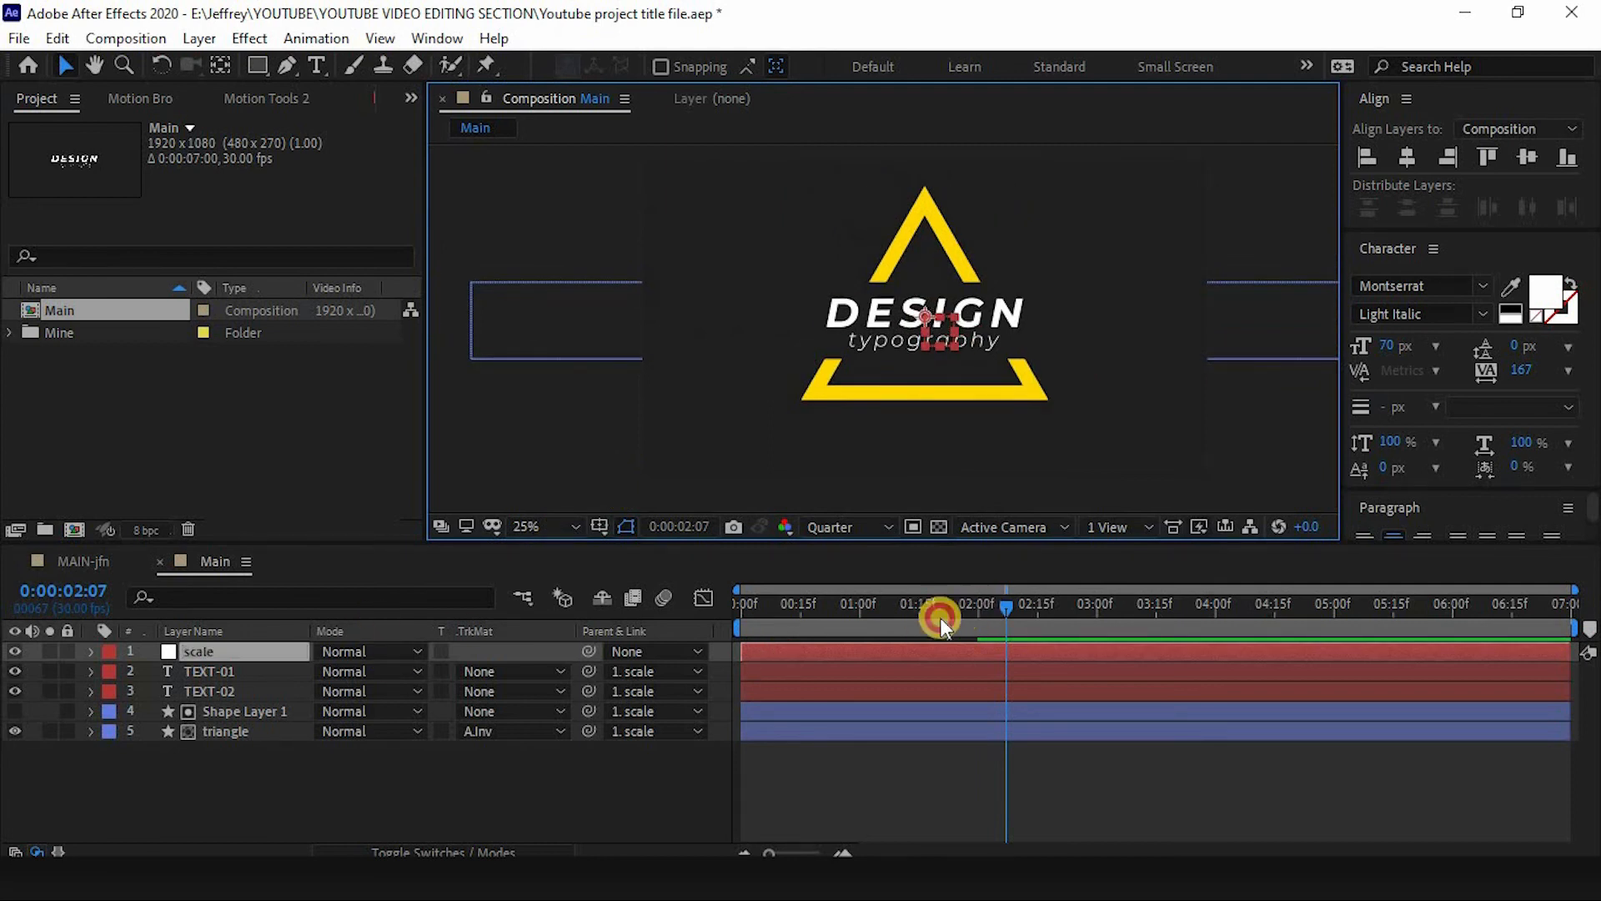
left_click_drag(939, 617, 978, 616)
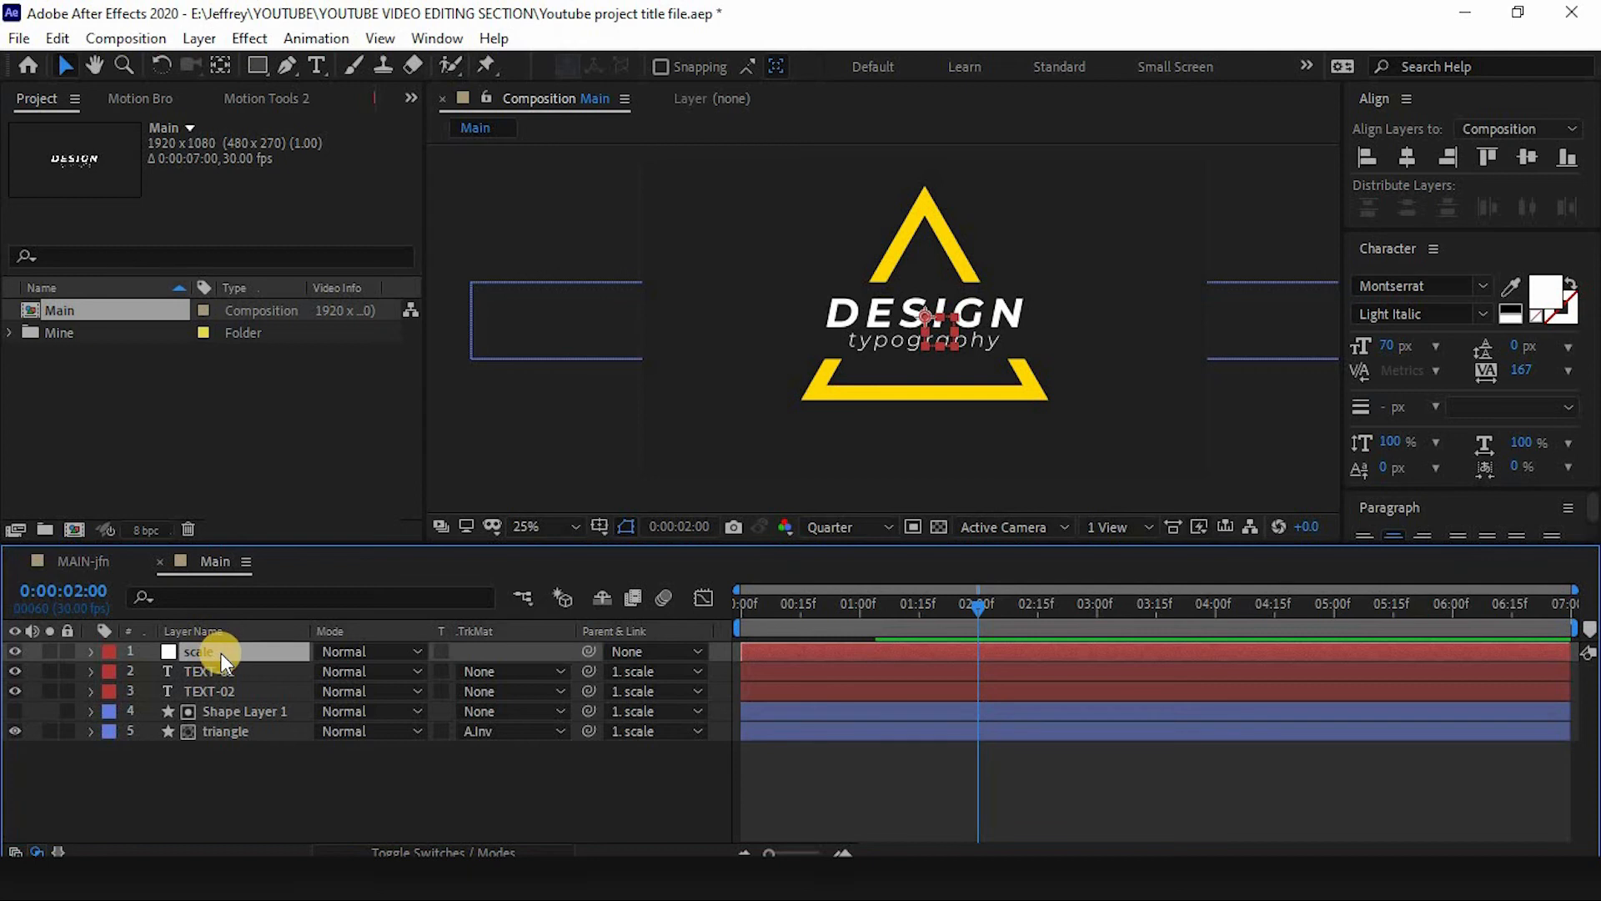
key("s")
left_click(150, 671)
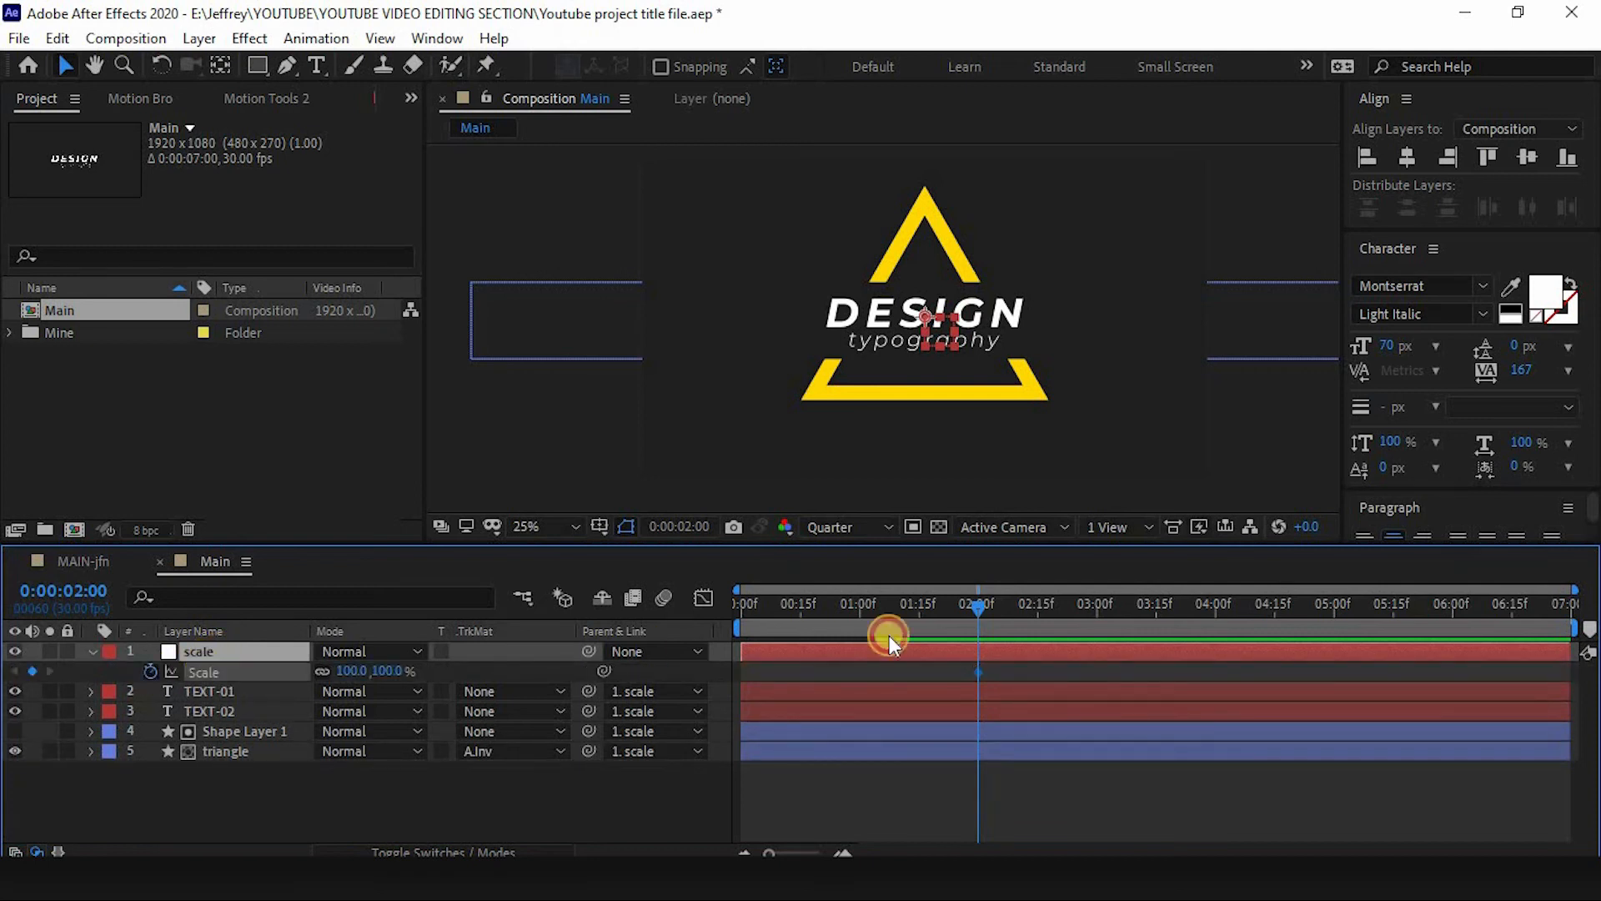
left_click_drag(994, 610, 1097, 622)
left_click_drag(392, 671, 354, 668)
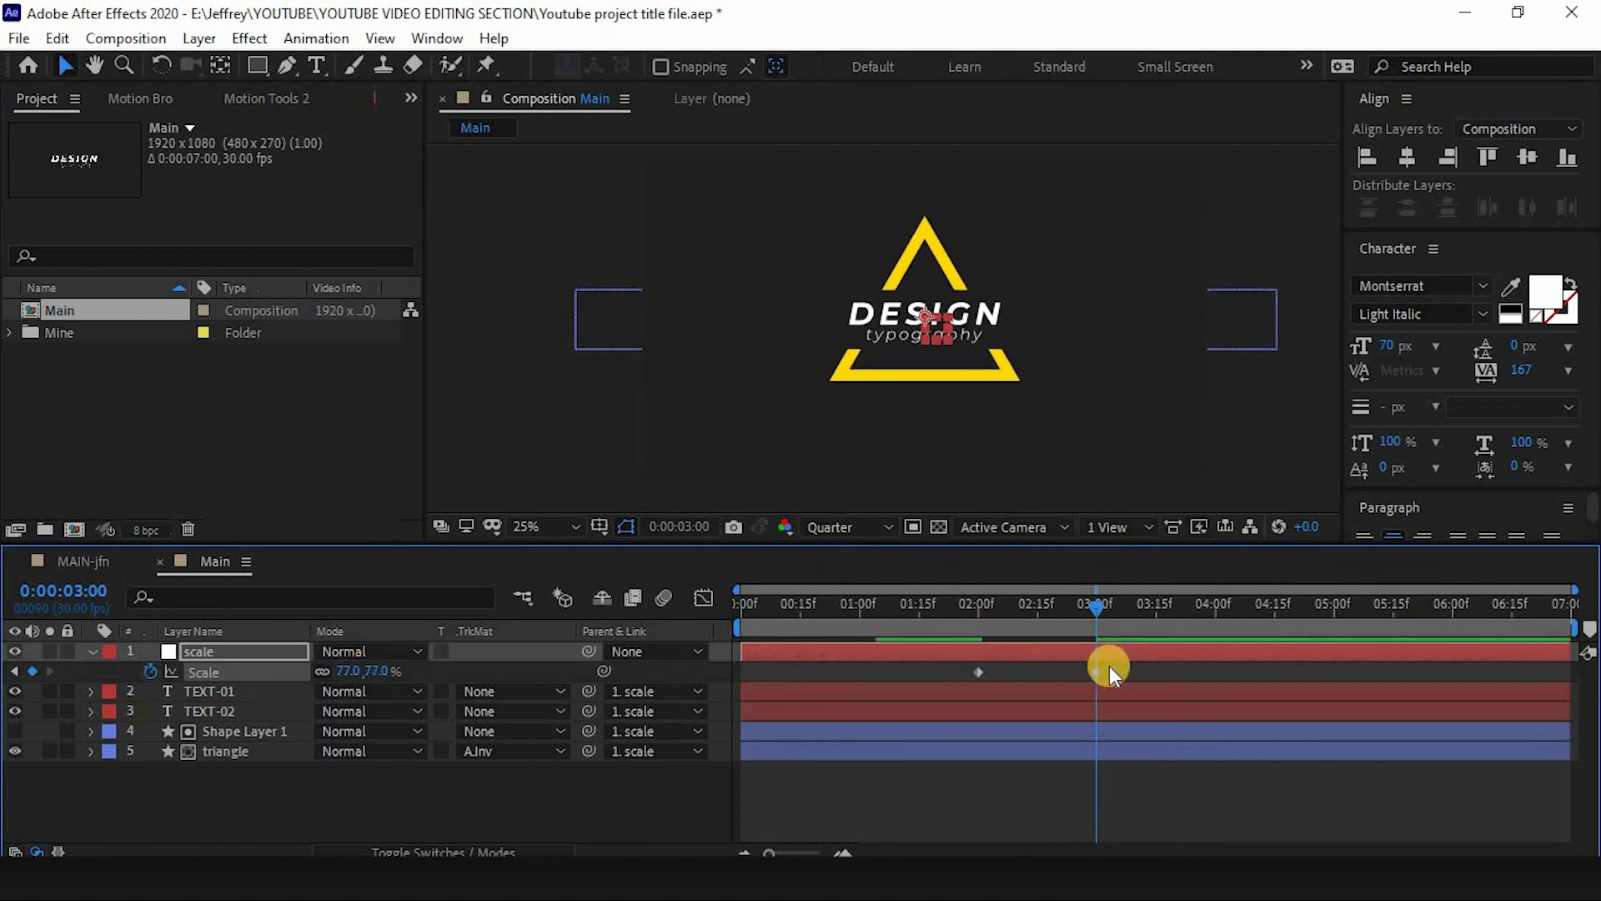
- Reshape the Scale keyframes' speed curve in the Graph Editor, pulling the ease handle to 100% influence
left_click_drag(1109, 665, 944, 683)
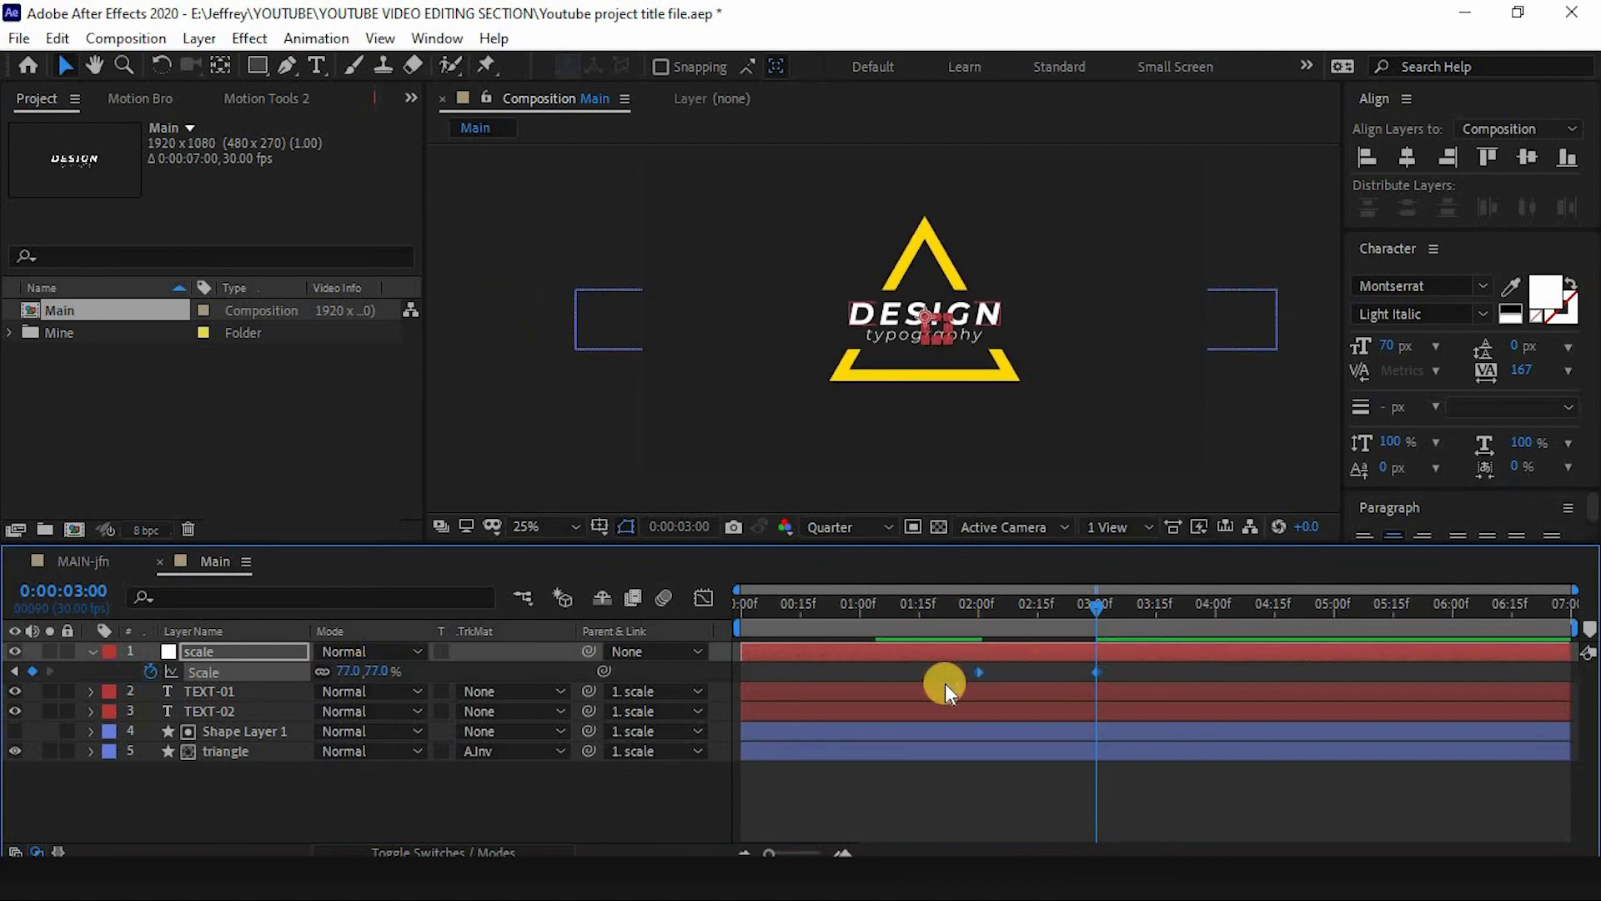
left_click(702, 598)
left_click_drag(792, 636, 790, 634)
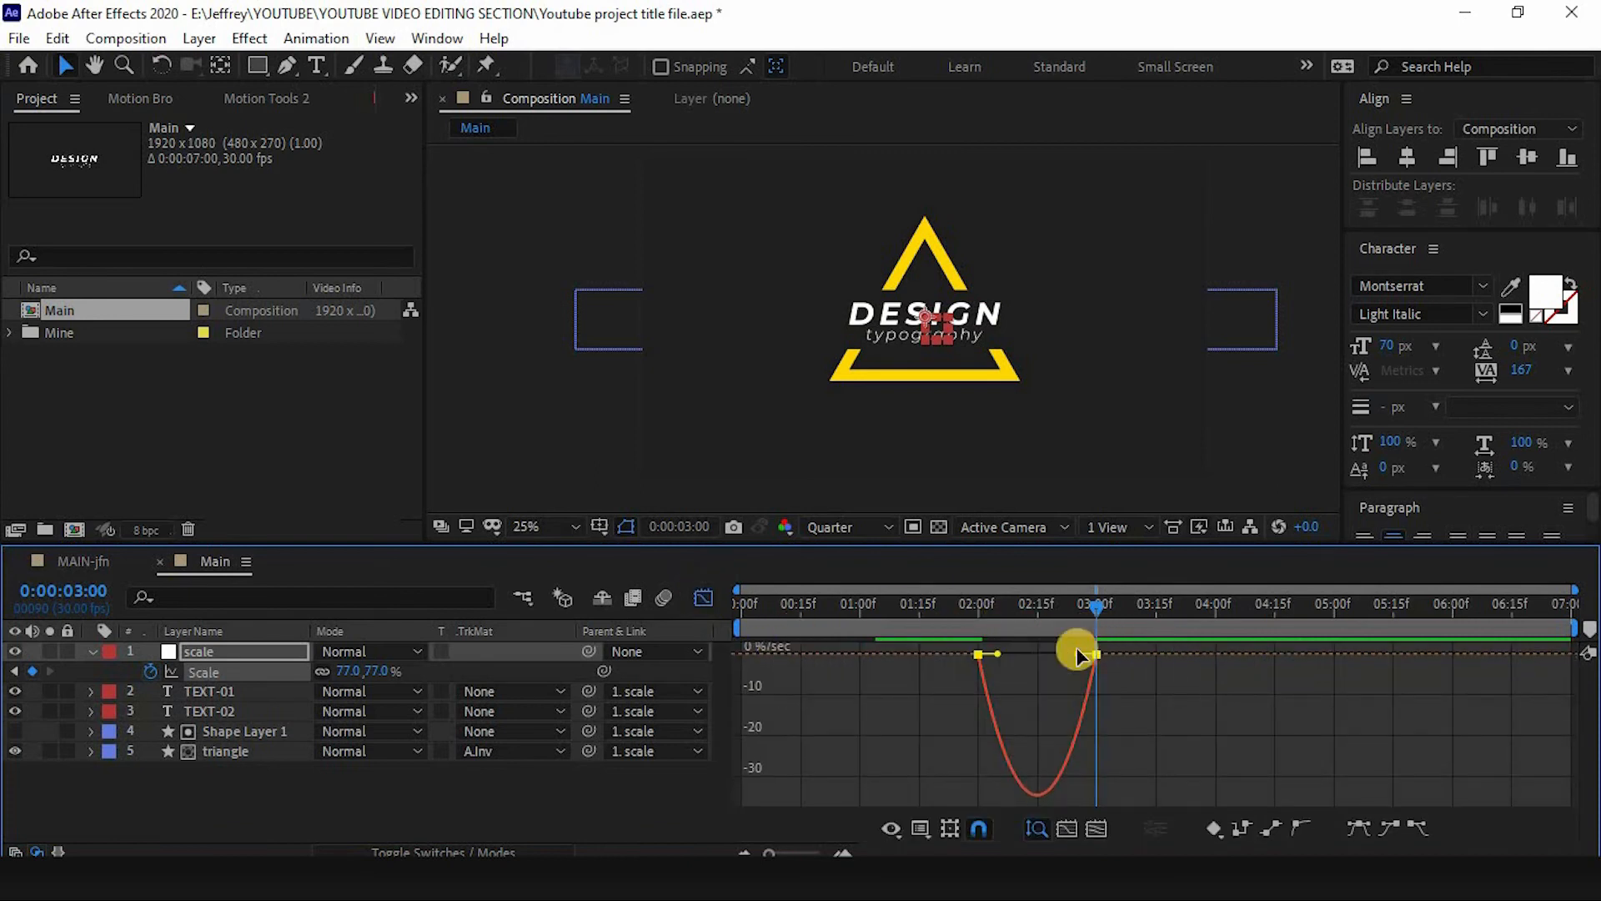
mouse_move(1056, 654)
left_mouse_down()
mouse_move(982, 654)
mouse_move(1076, 655)
left_mouse_up()
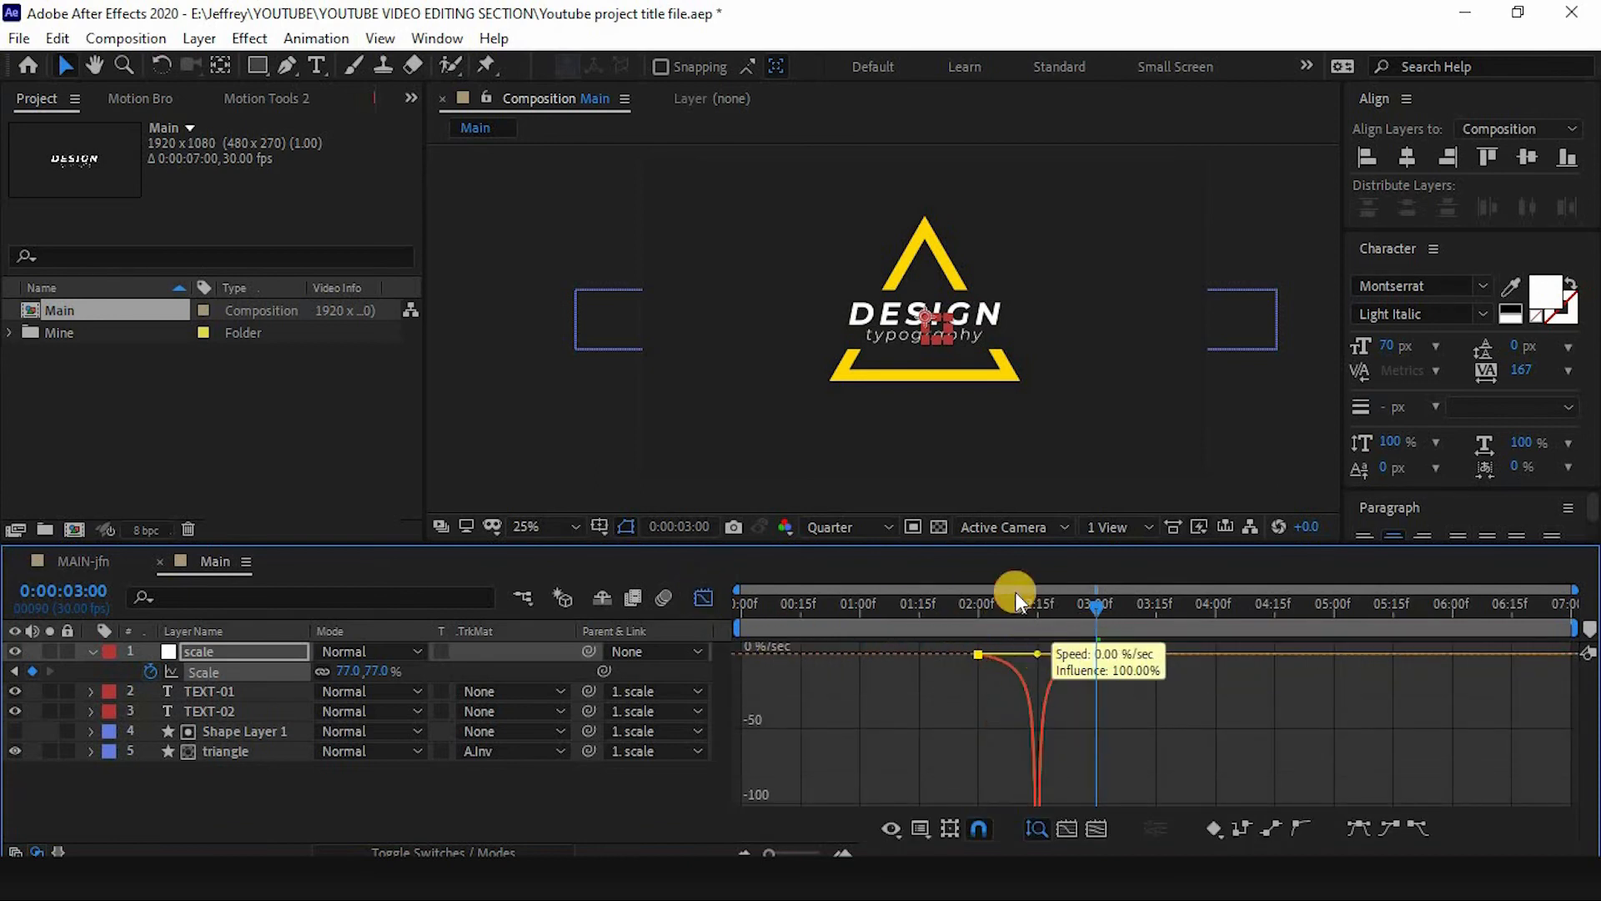
left_click_drag(1014, 600, 845, 608)
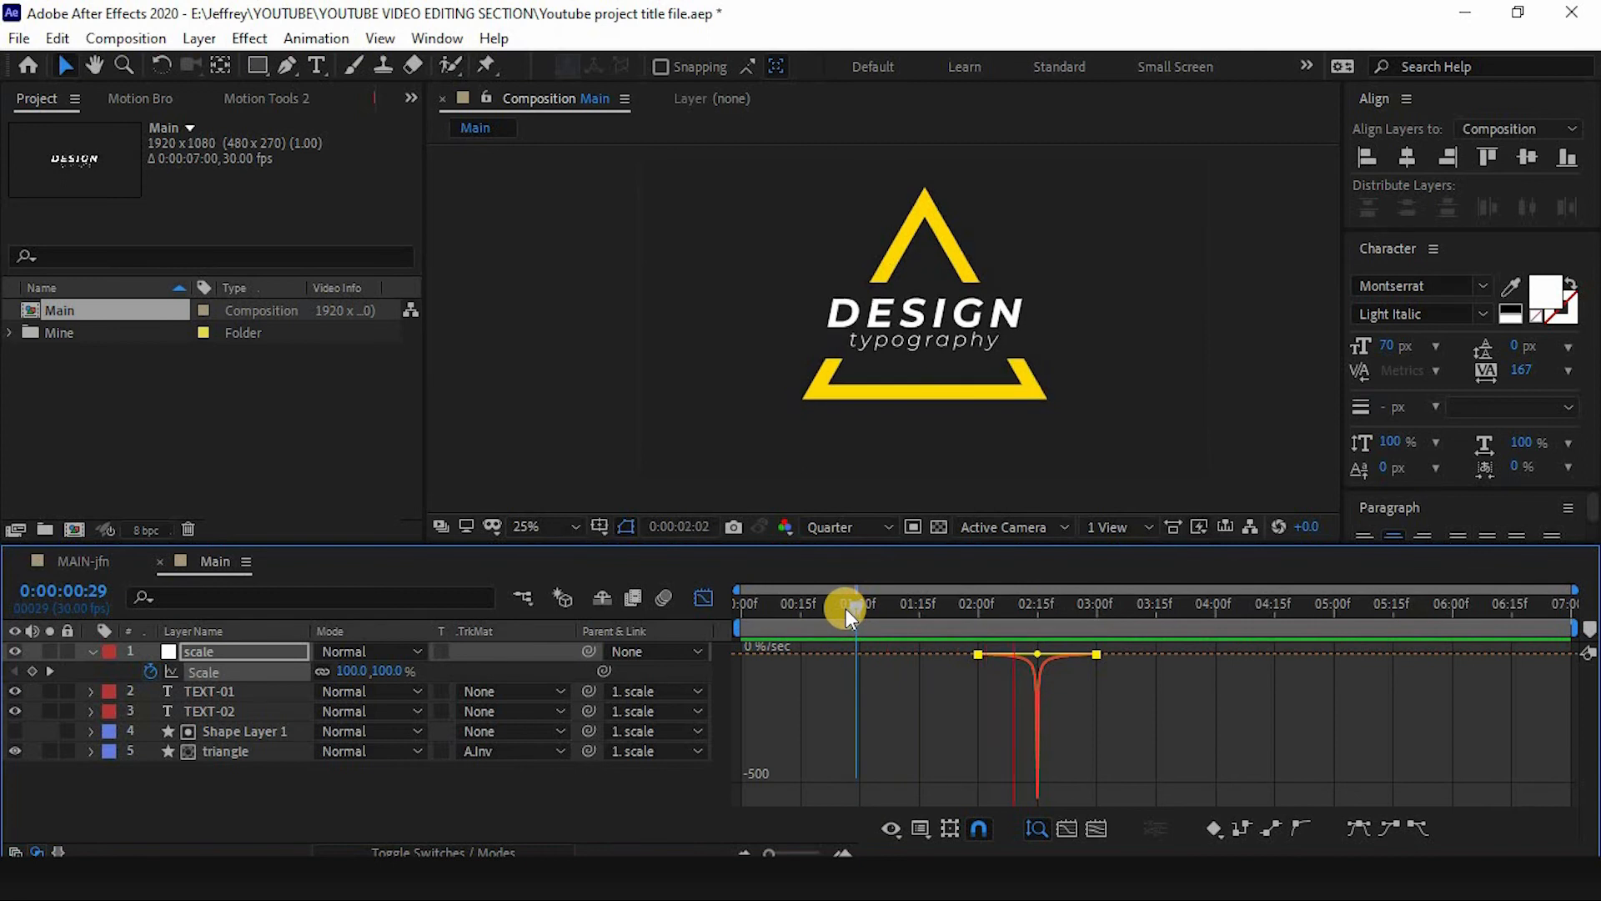
left_click(701, 597)
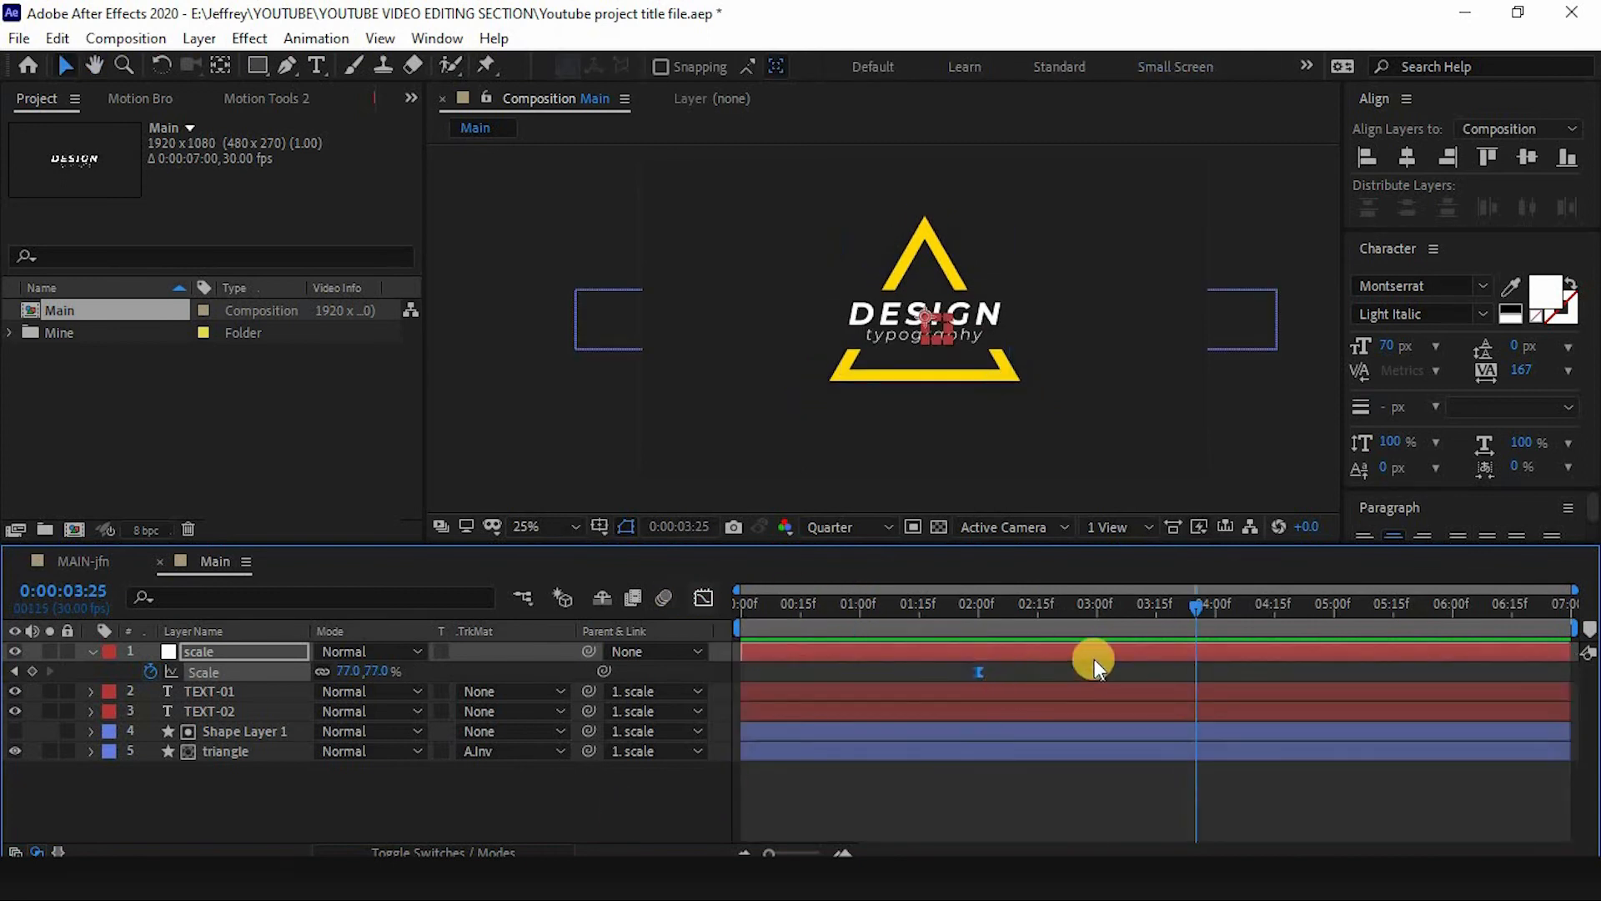
- Preview the scale-down animation of the whole title
left_click_drag(1049, 598, 904, 607)
key("space")
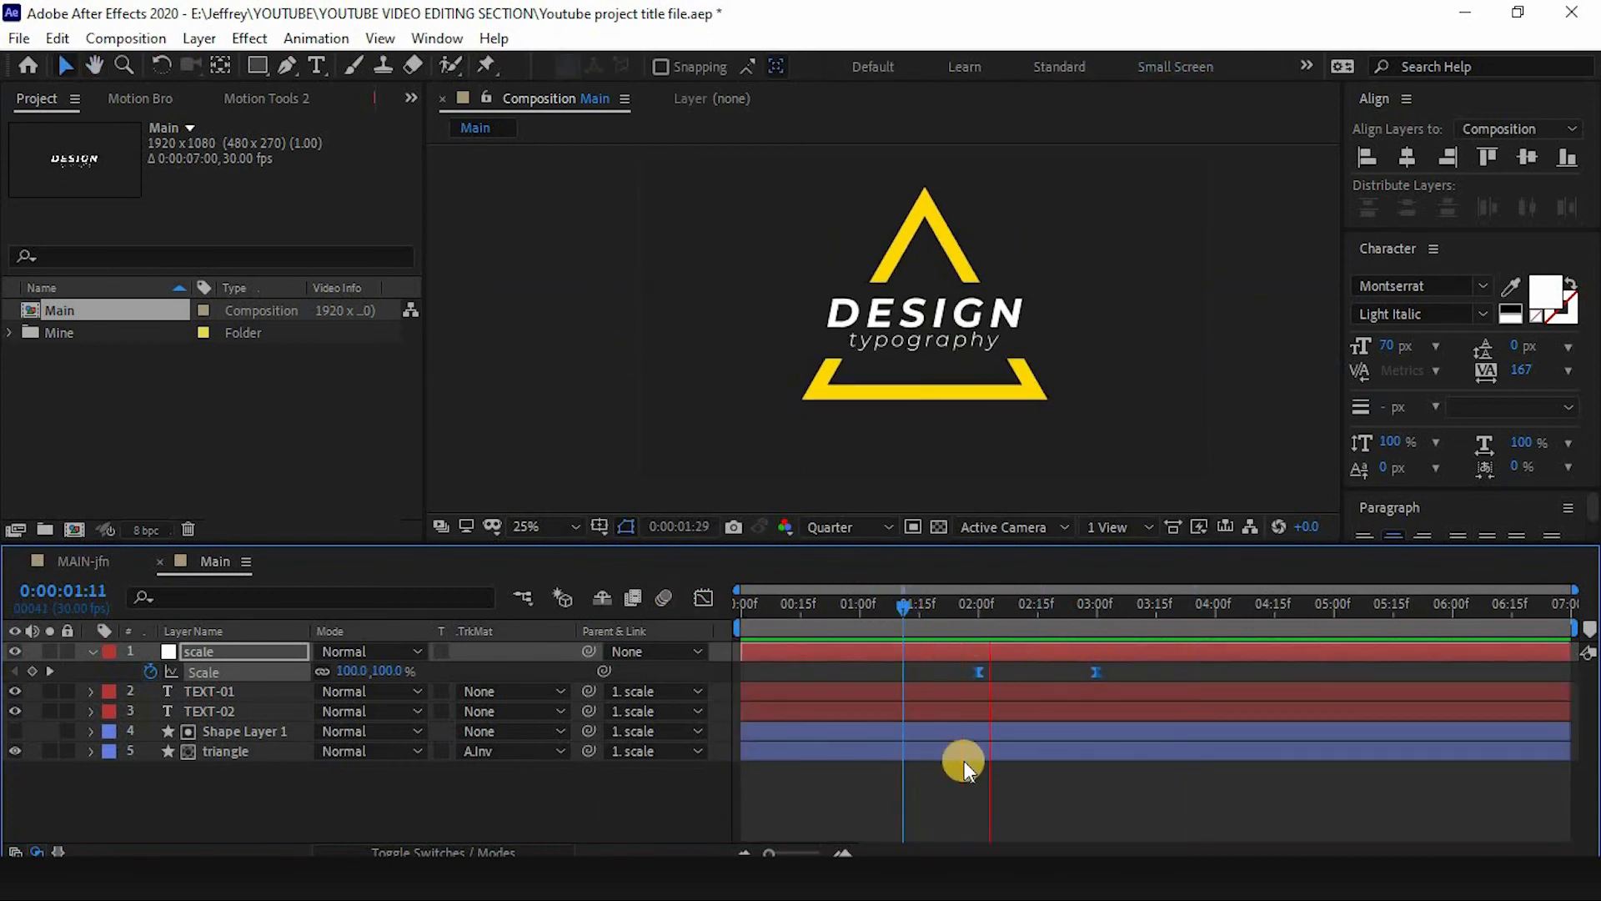
left_click(92, 653)
left_click(218, 671)
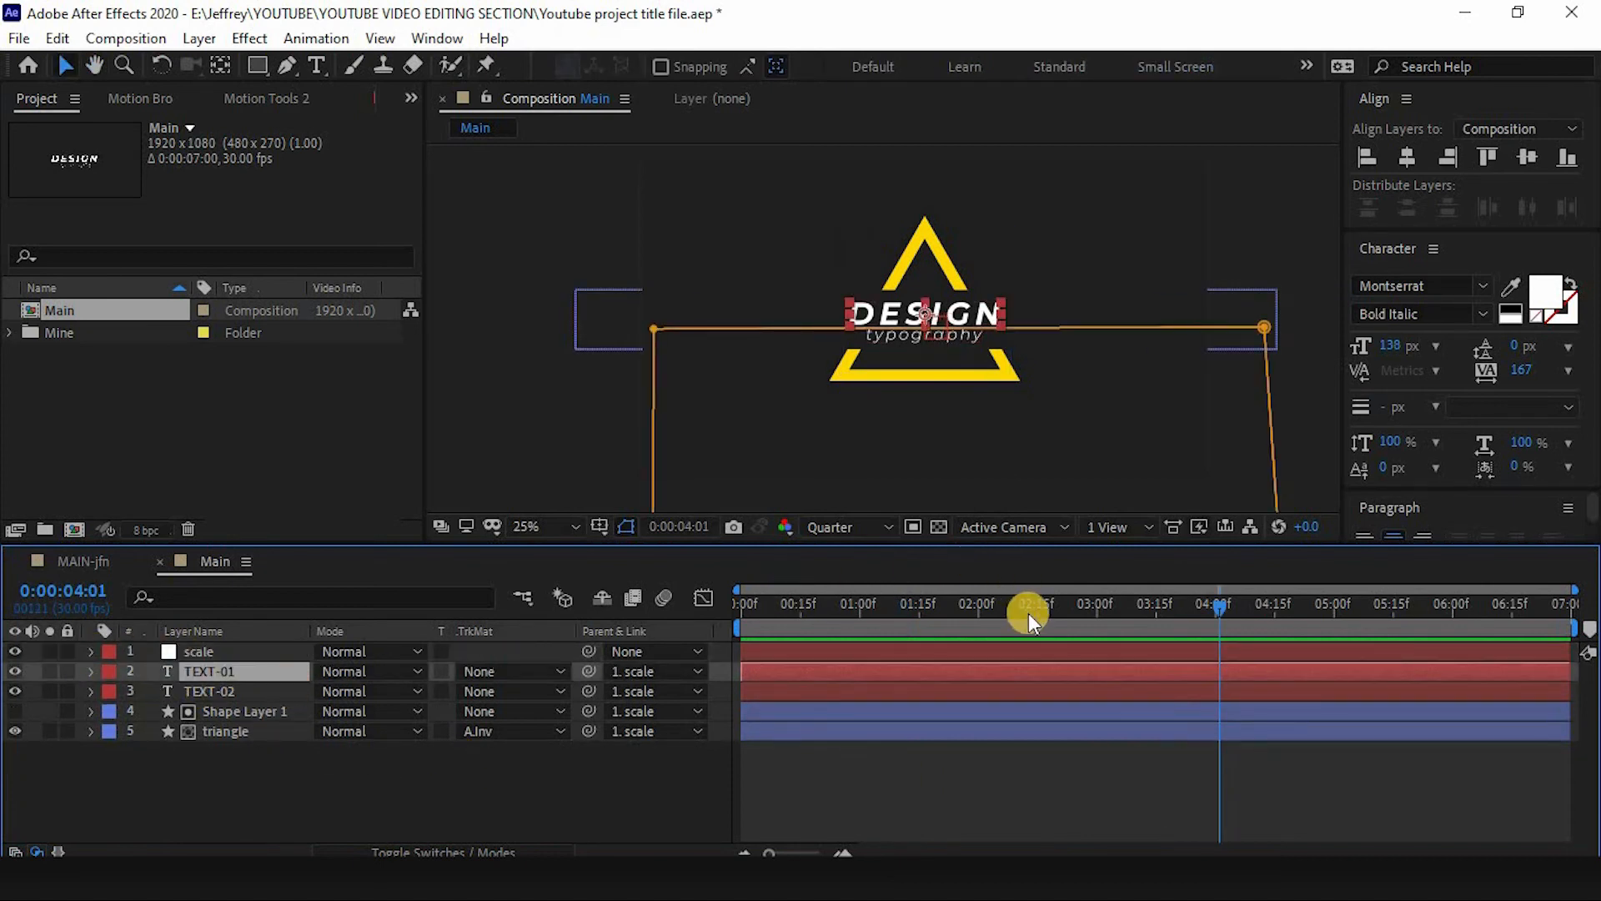
mouse_move(1028, 613)
left_mouse_down()
mouse_move(948, 627)
mouse_move(1078, 617)
mouse_move(1009, 624)
left_mouse_up()
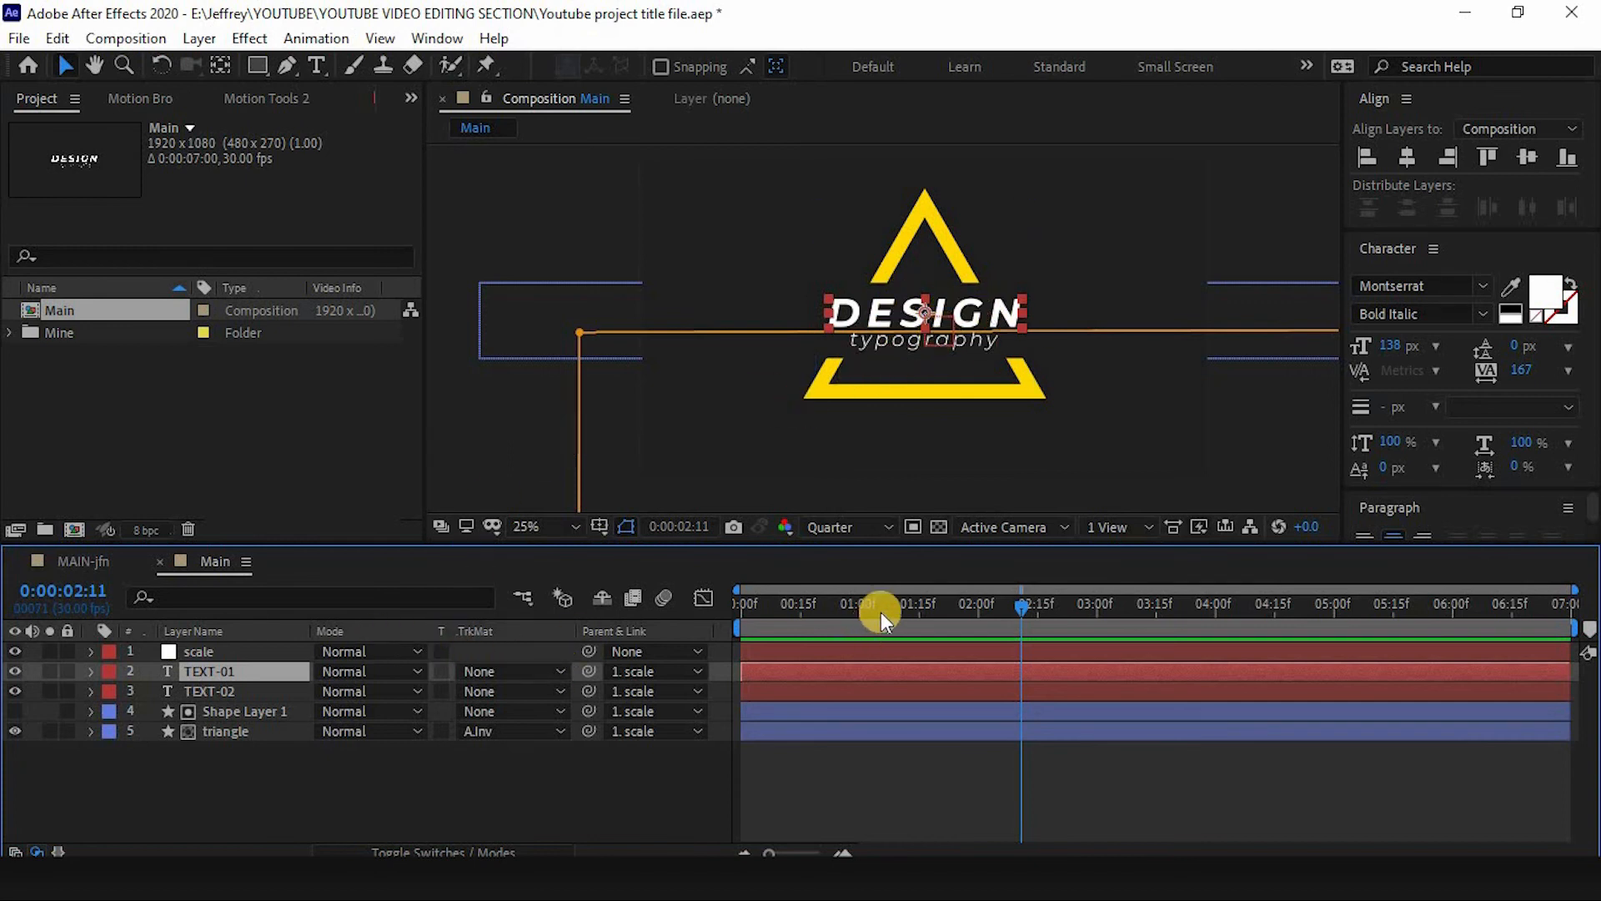
left_click_drag(880, 612, 989, 603)
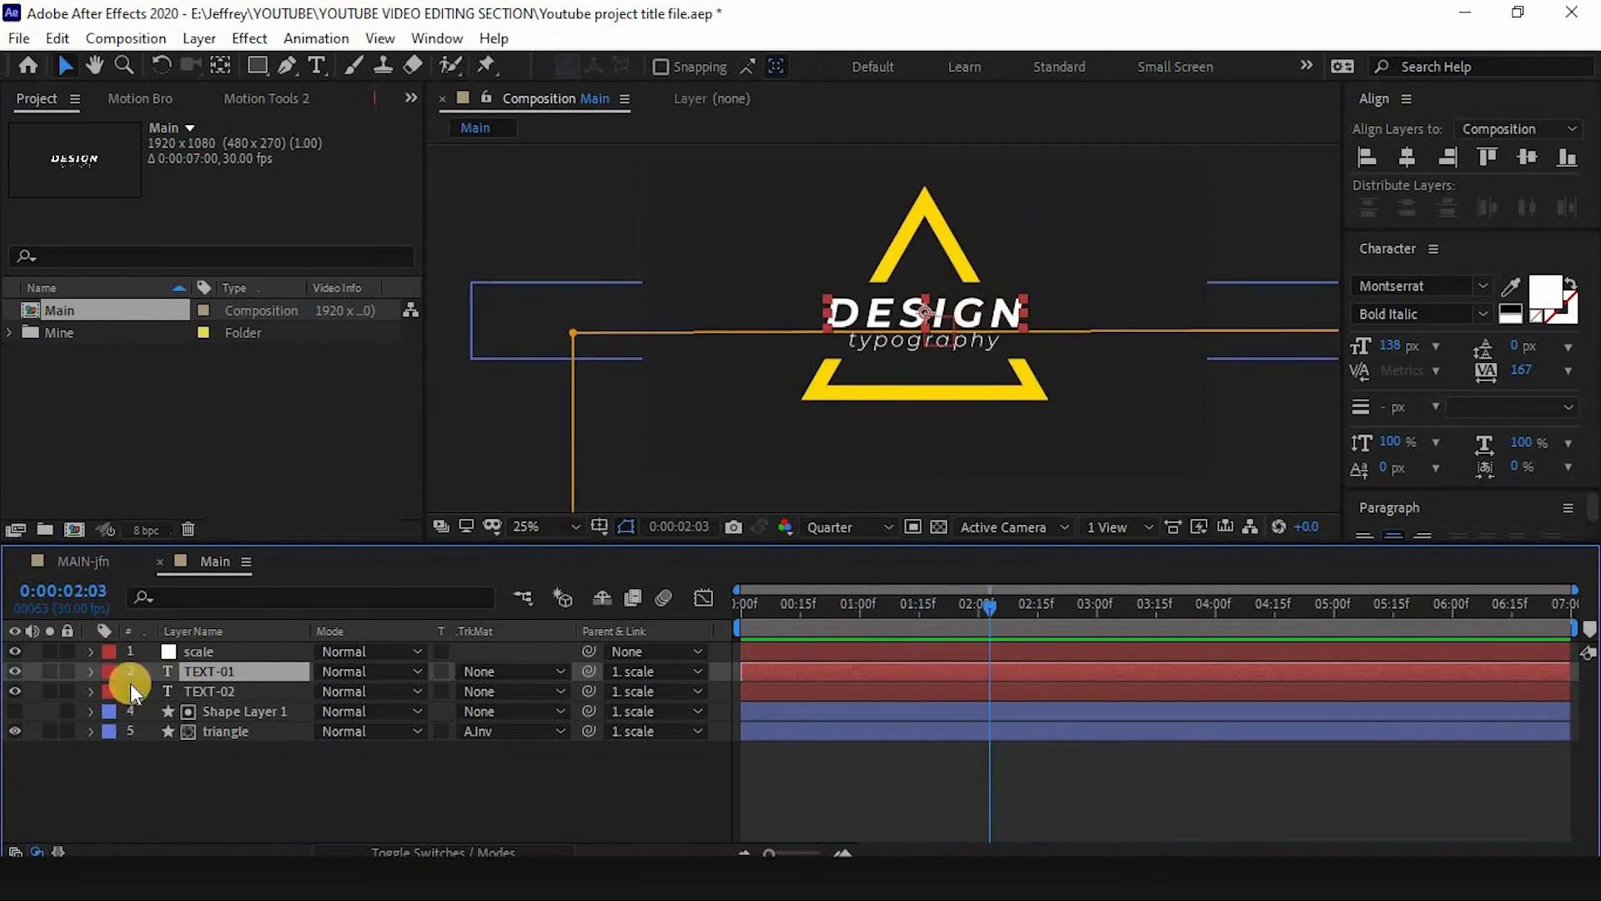
- Add a Tracking animator to the TEXT-01 text layer
left_click(90, 671)
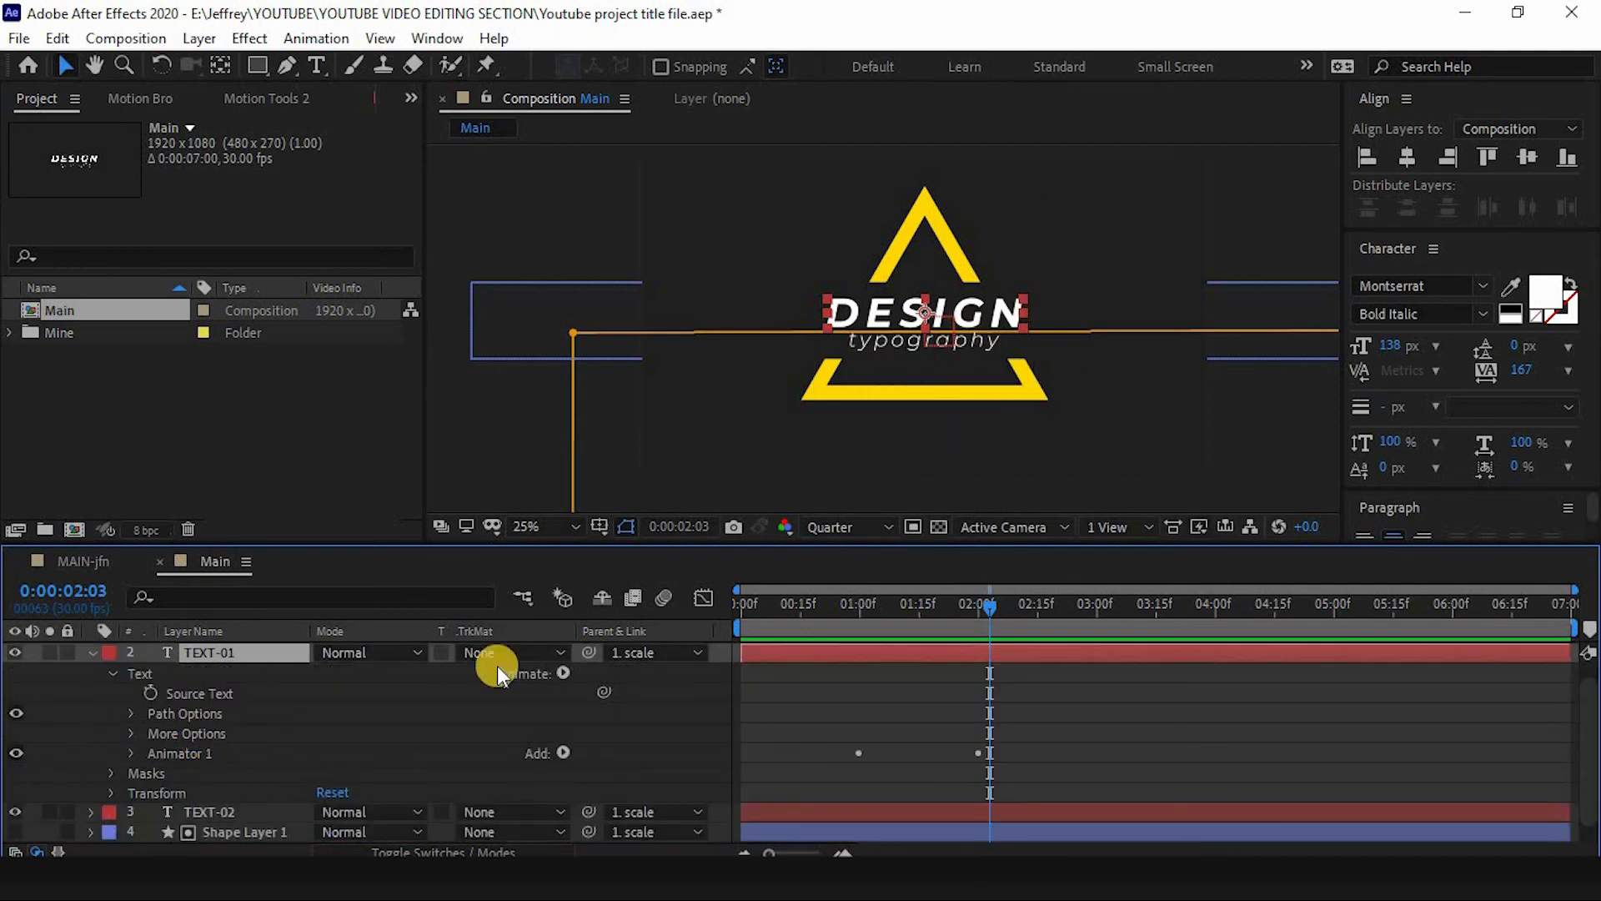
left_click(563, 672)
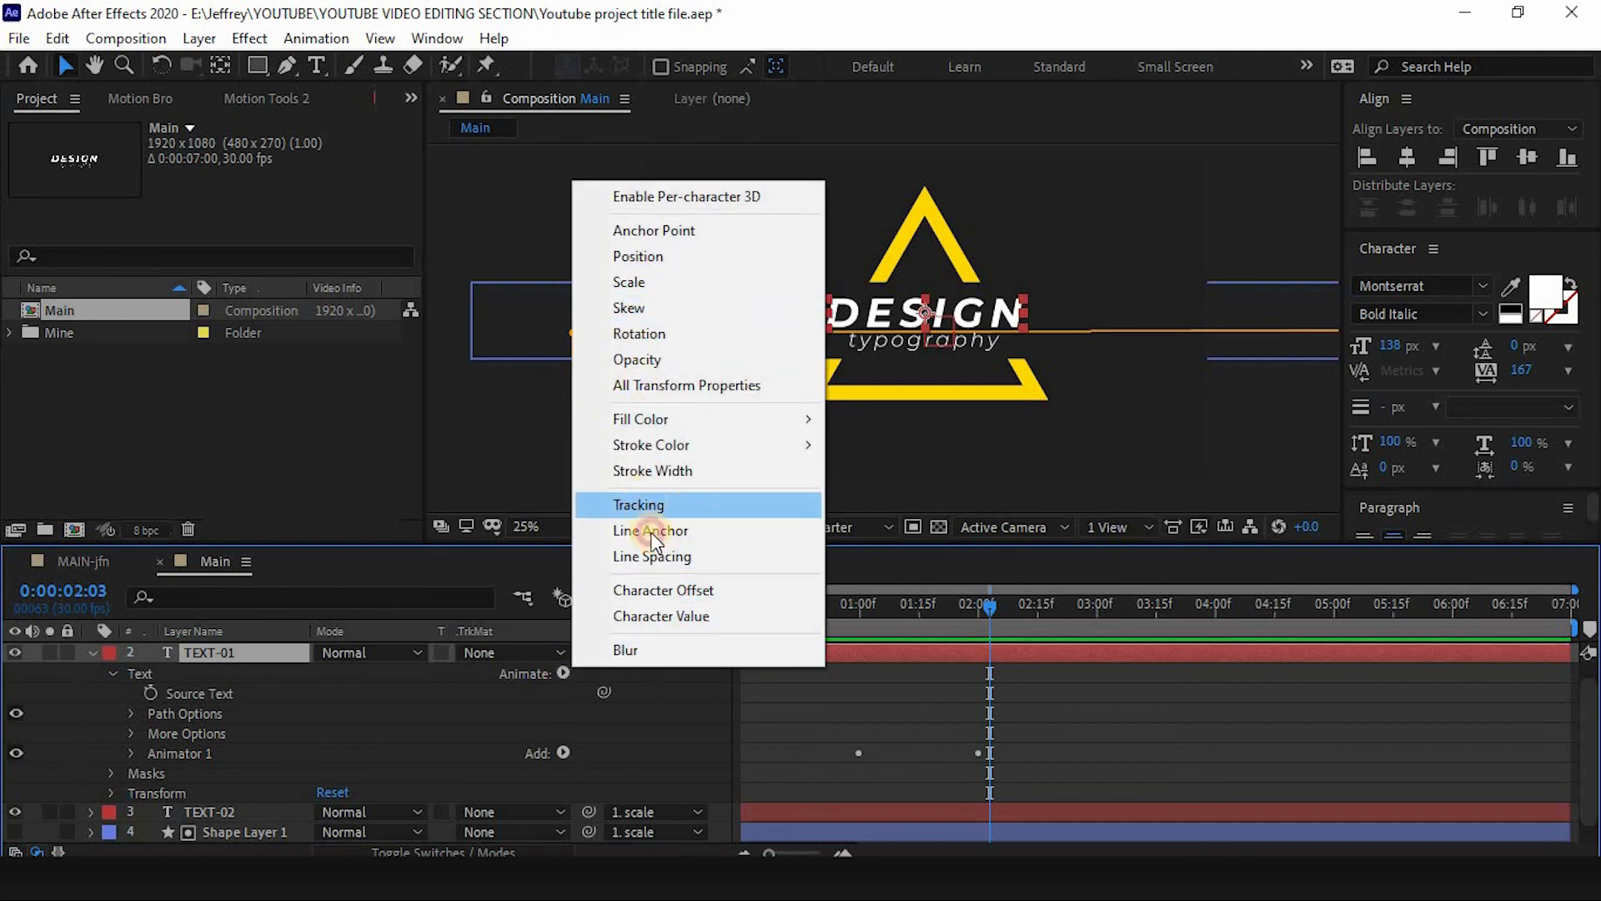
left_click(649, 508)
scroll(214, 749, "down", 3)
left_click(226, 733)
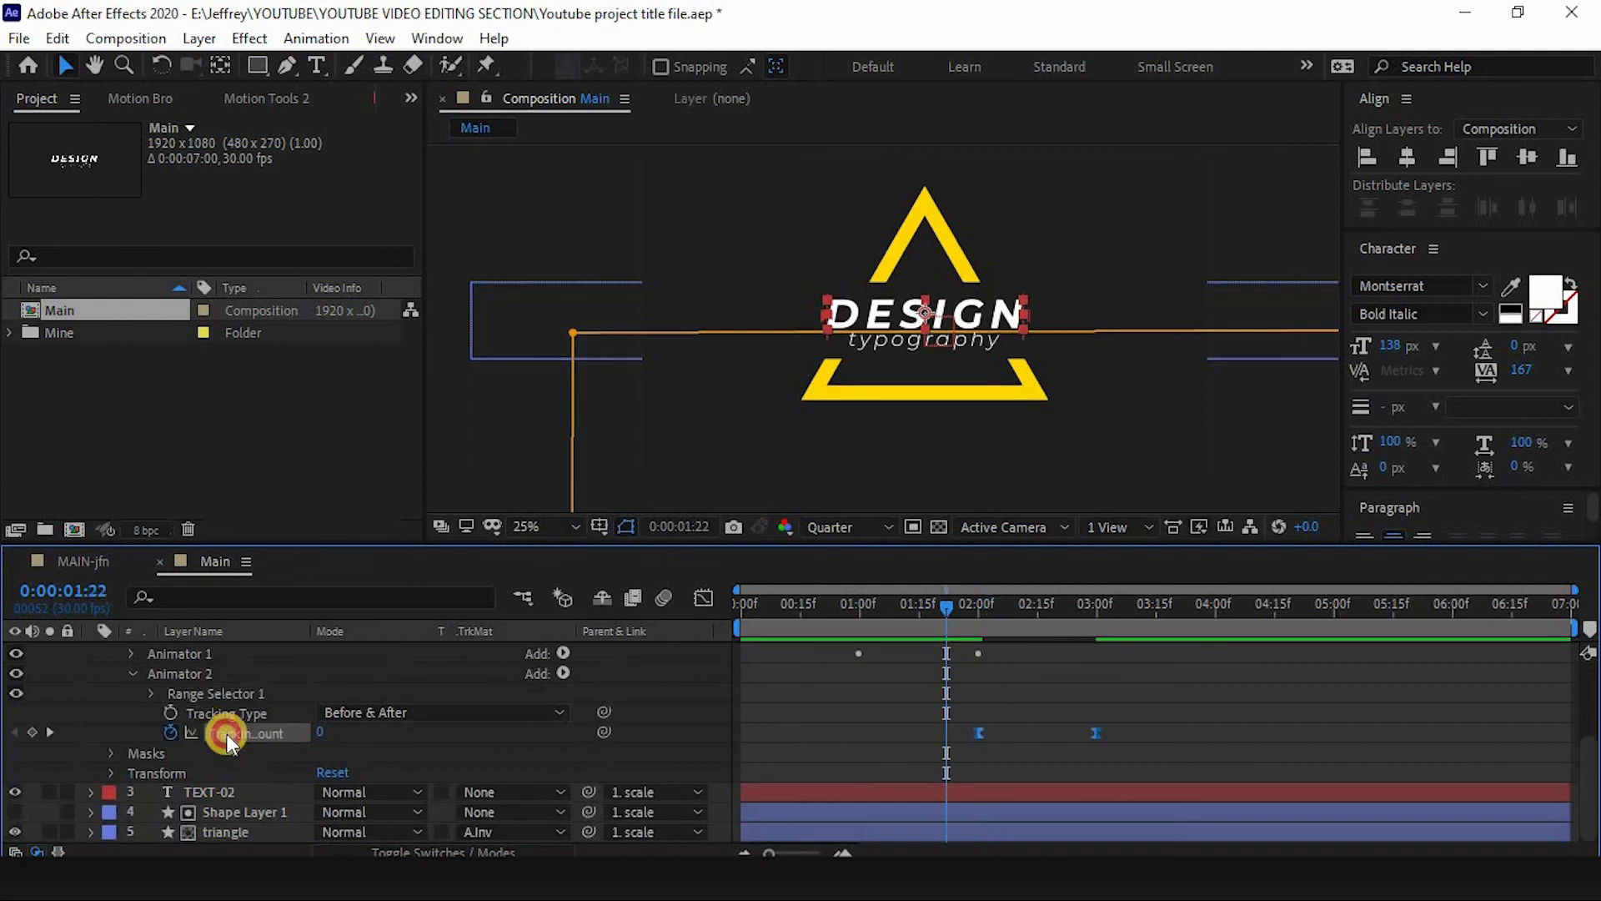
key("Delete")
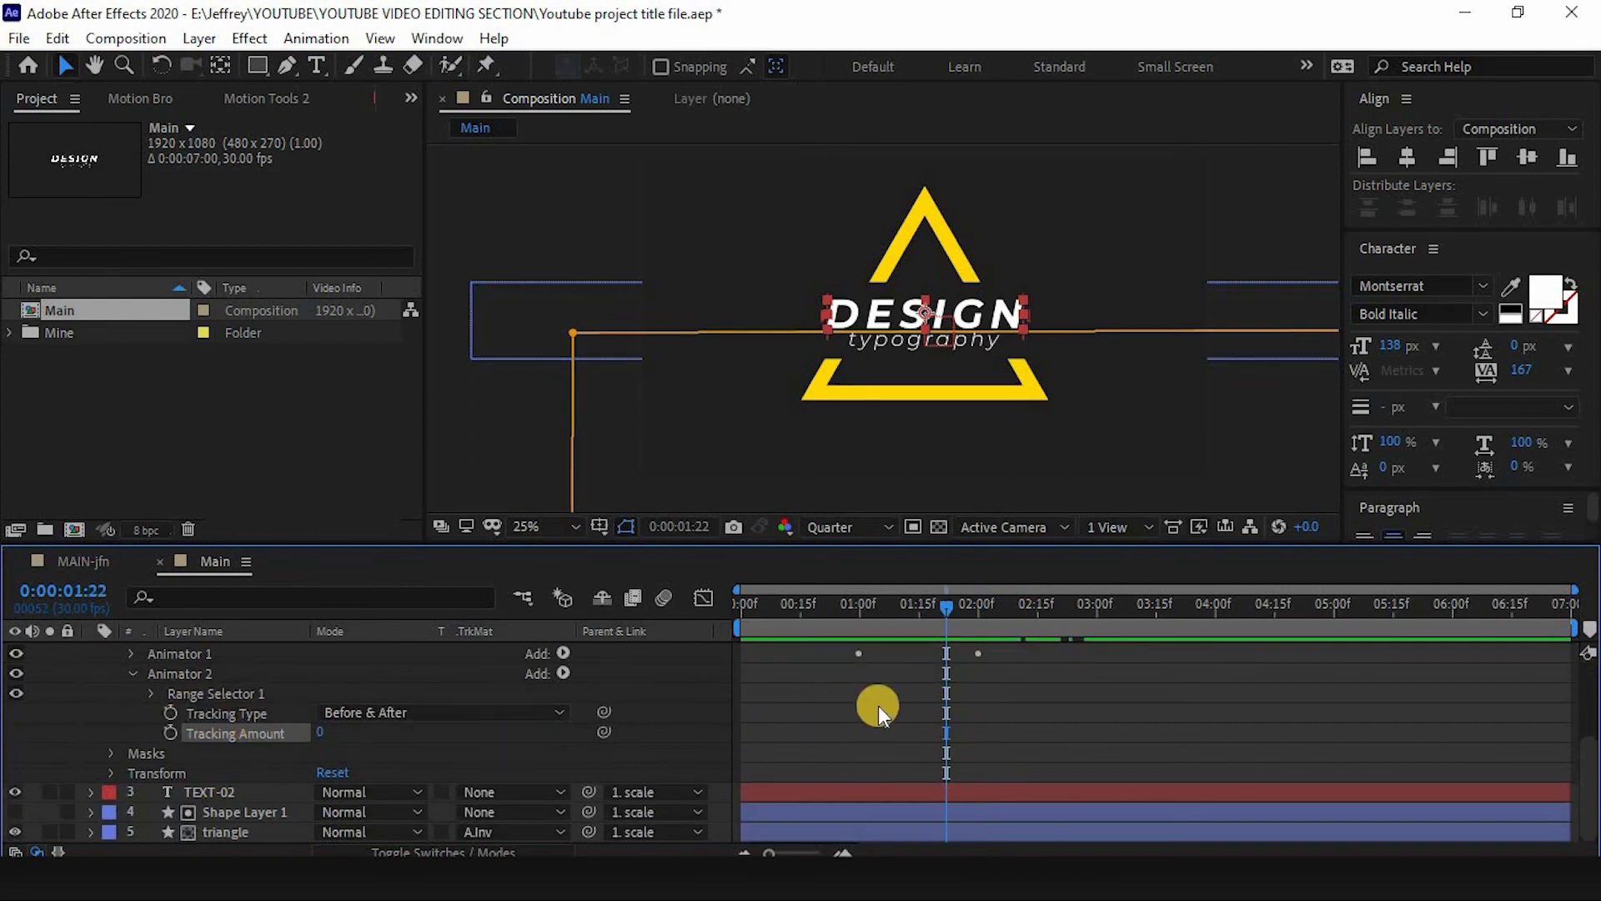
- Keyframe TEXT-01's Tracking Amount at 0 at 2:00 and 20 at 3:00
scroll(918, 713, "up", 3)
left_click_drag(947, 609, 978, 608)
left_click(947, 714)
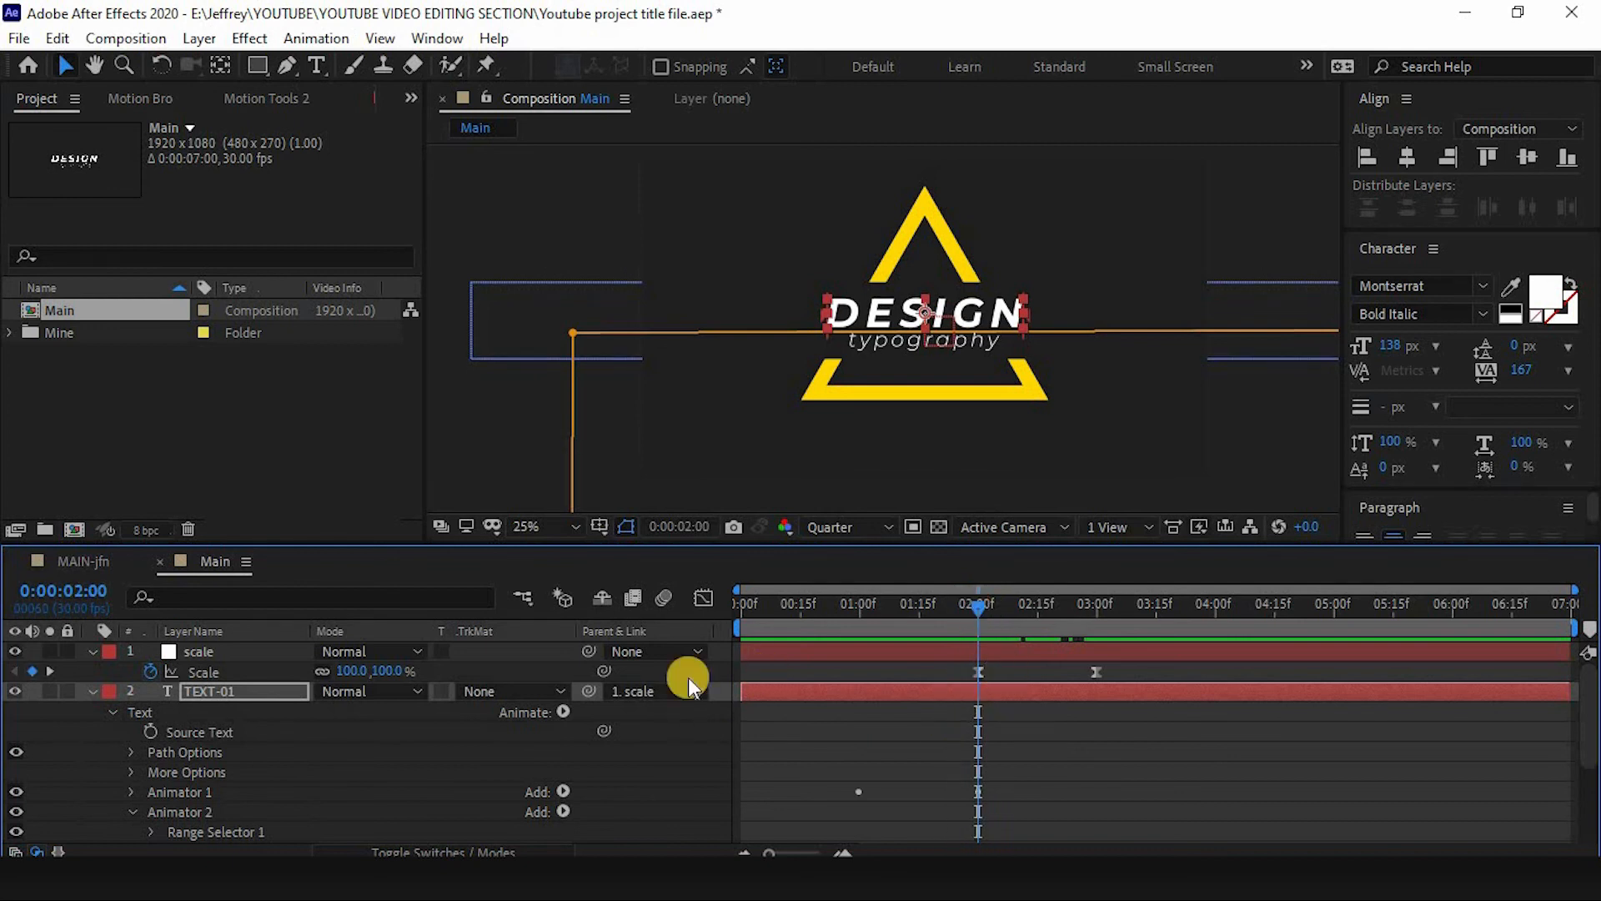
left_click(993, 660)
left_click_drag(978, 613, 1037, 622)
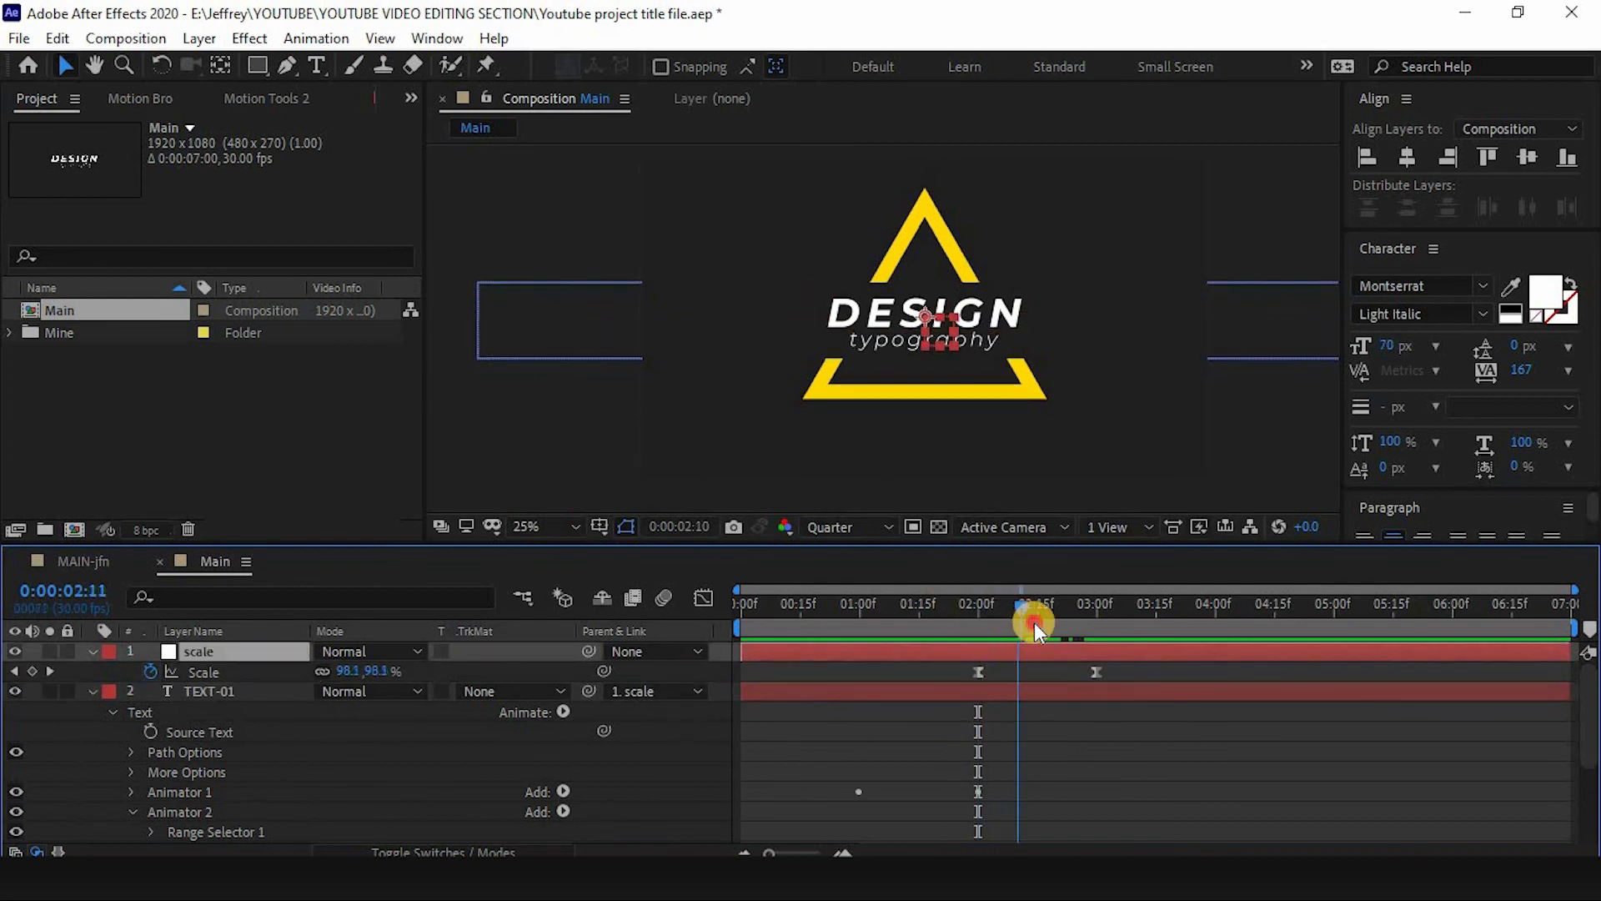
left_click(979, 605)
scroll(1017, 698, "down", 4)
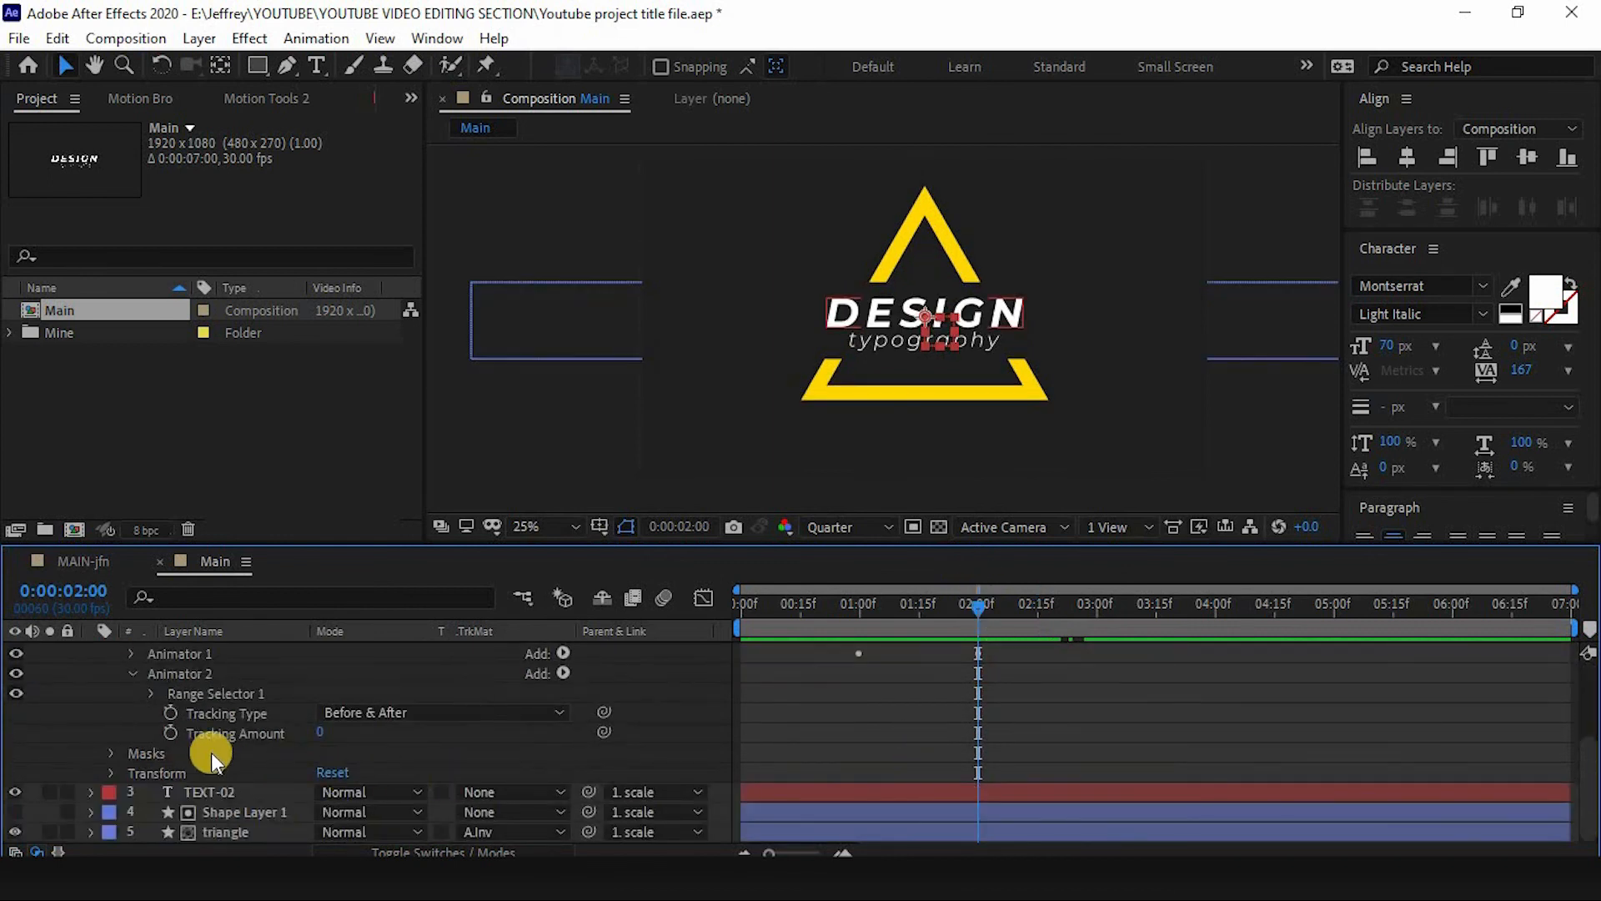
left_click(172, 733)
scroll(1099, 633, "up", 4)
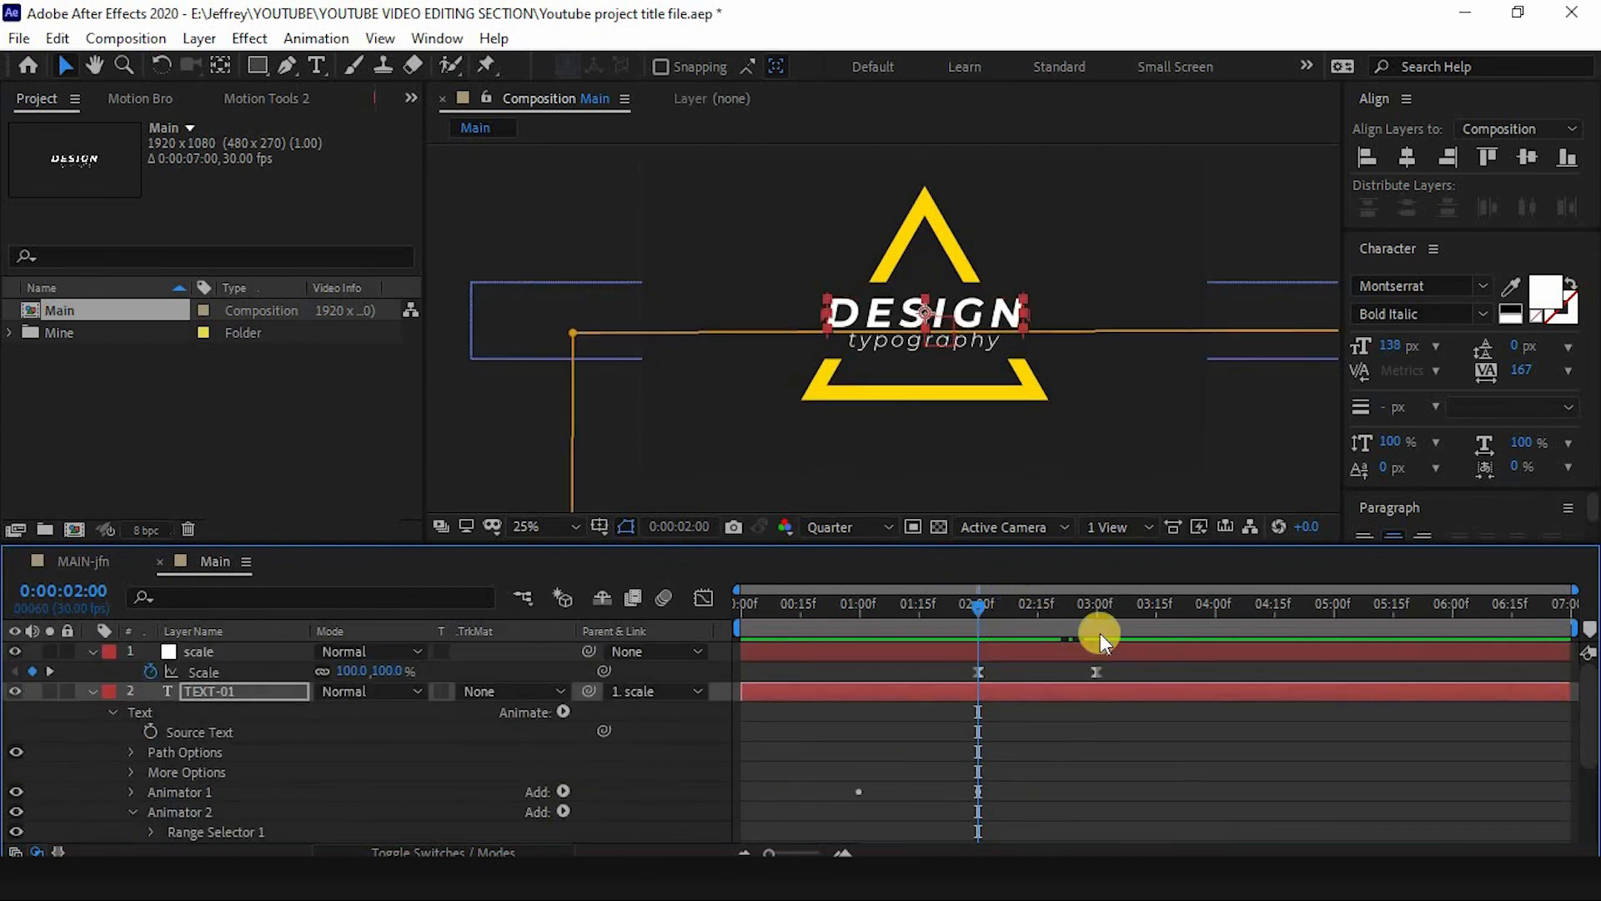
left_click(1092, 611)
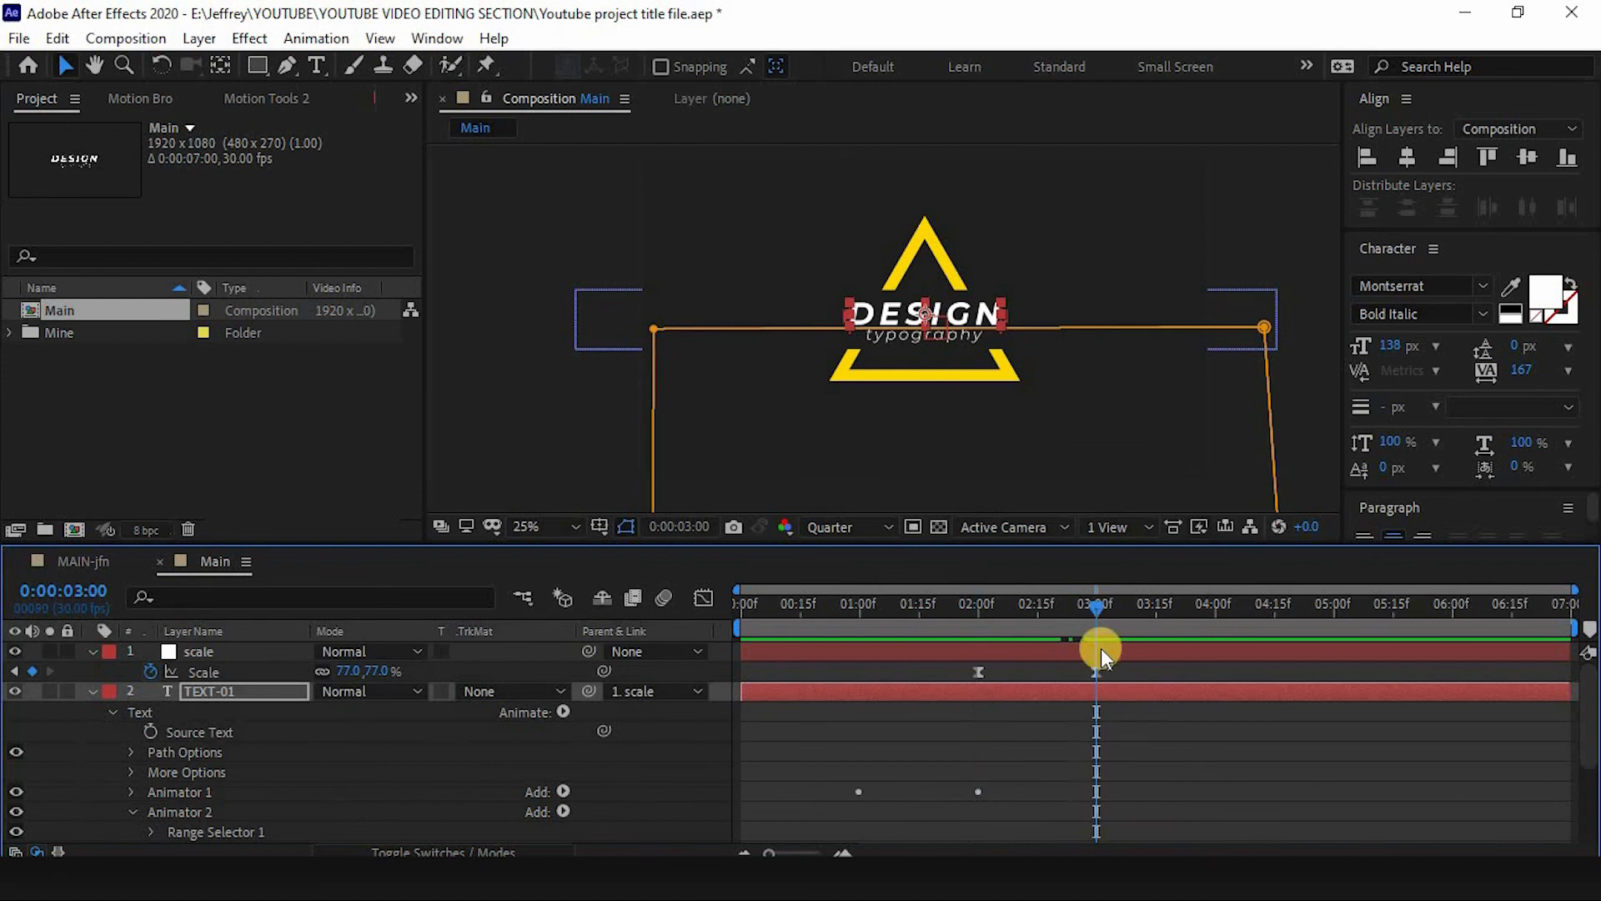
scroll(667, 728, "down", 4)
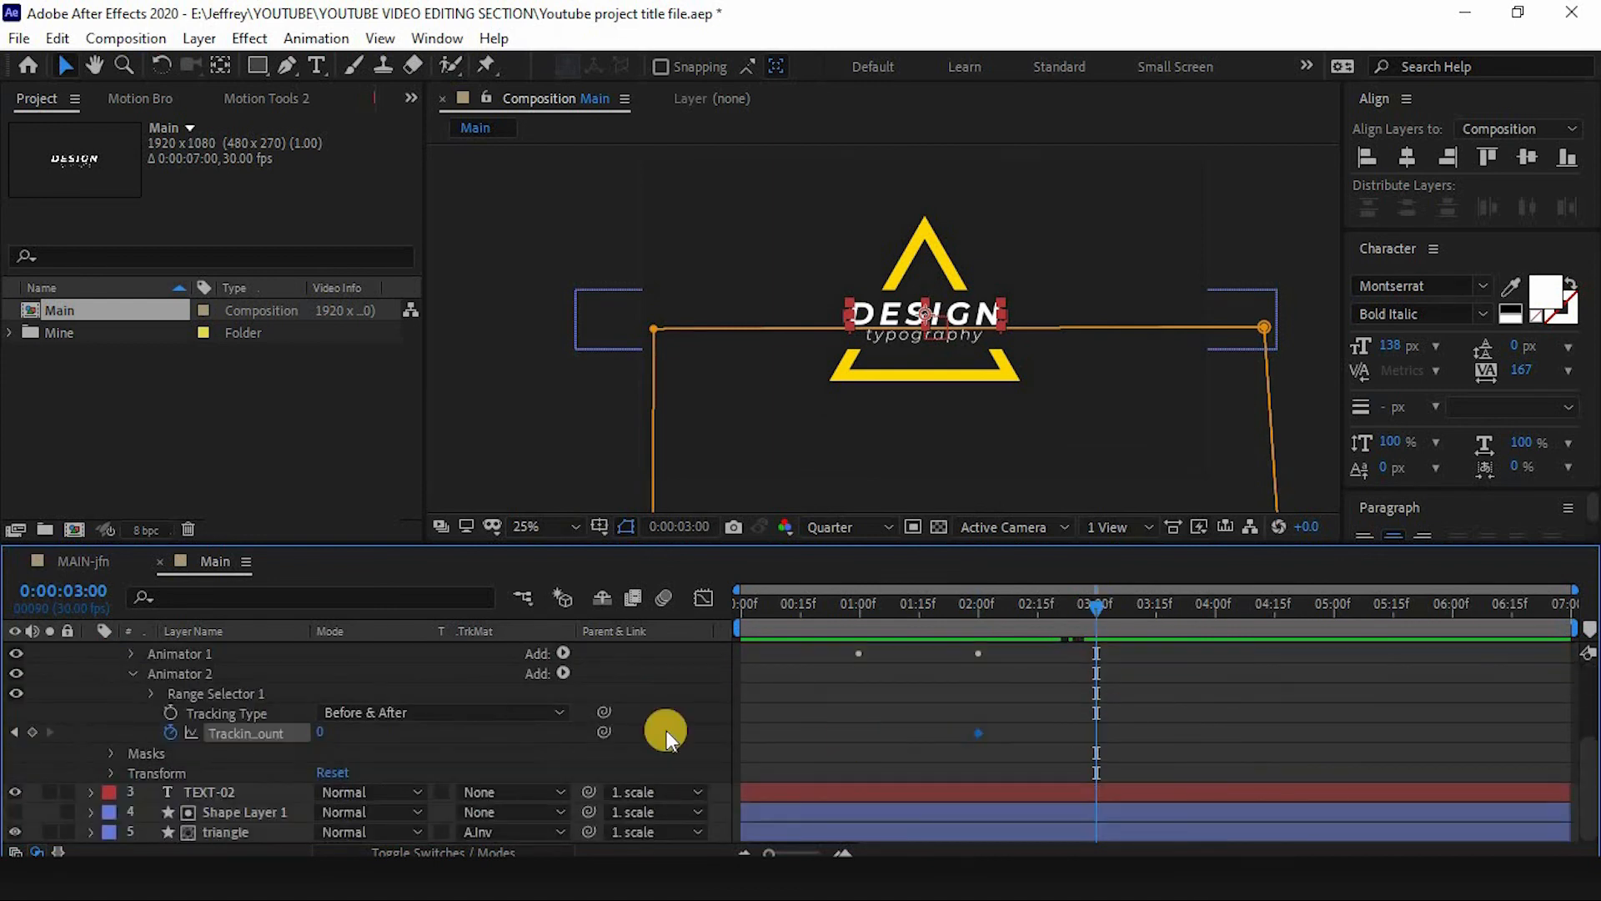
left_click(30, 733)
left_click(321, 732)
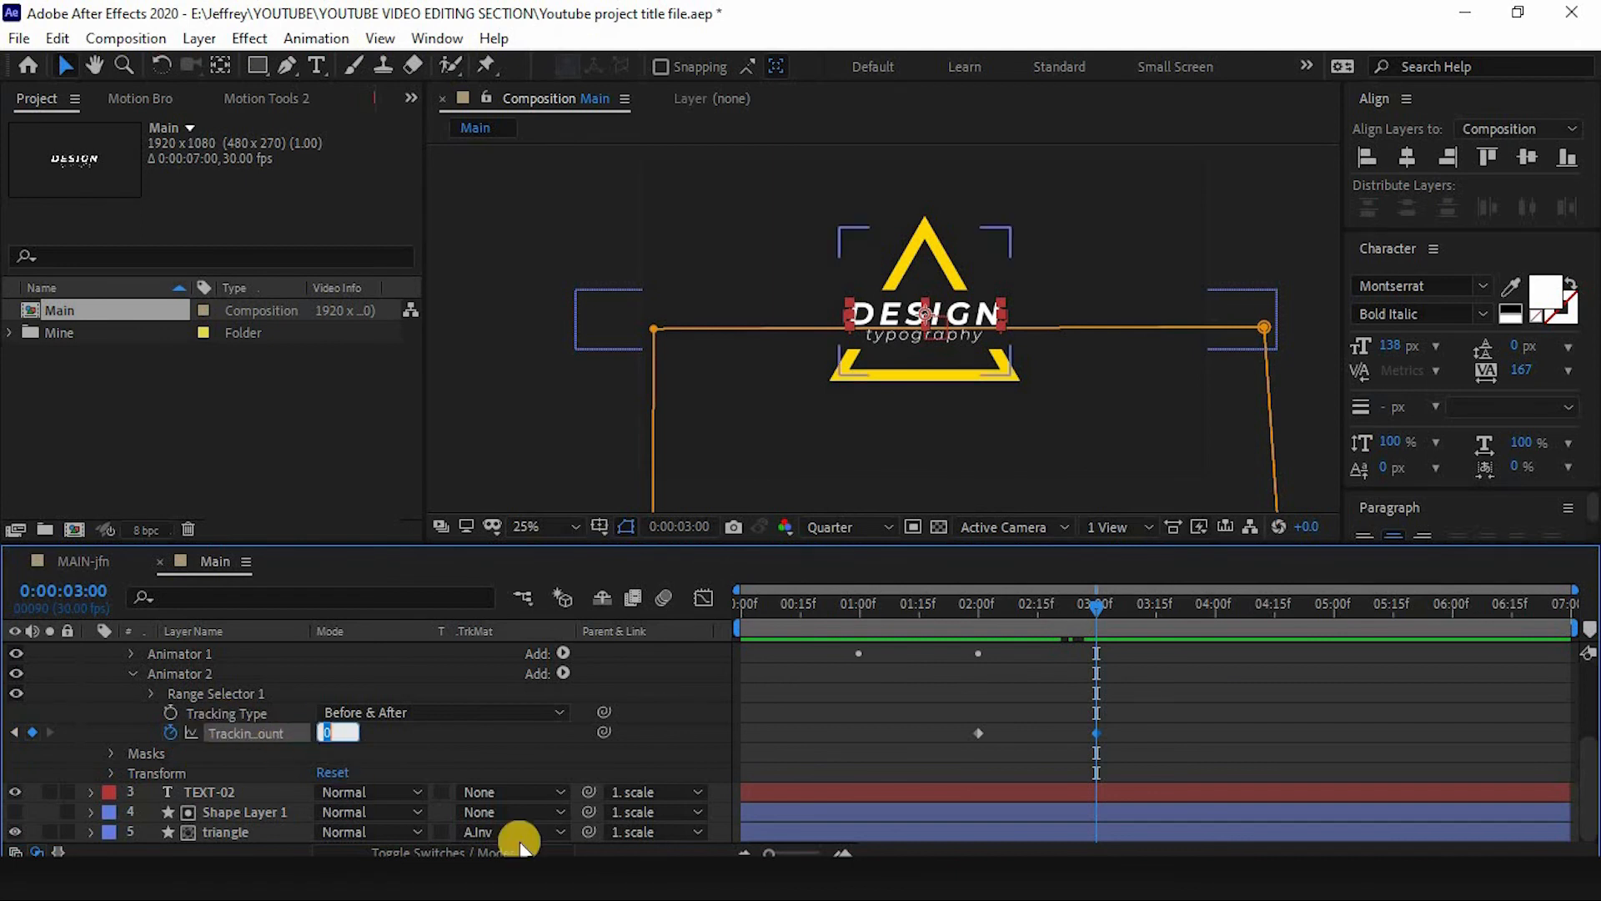
type("20")
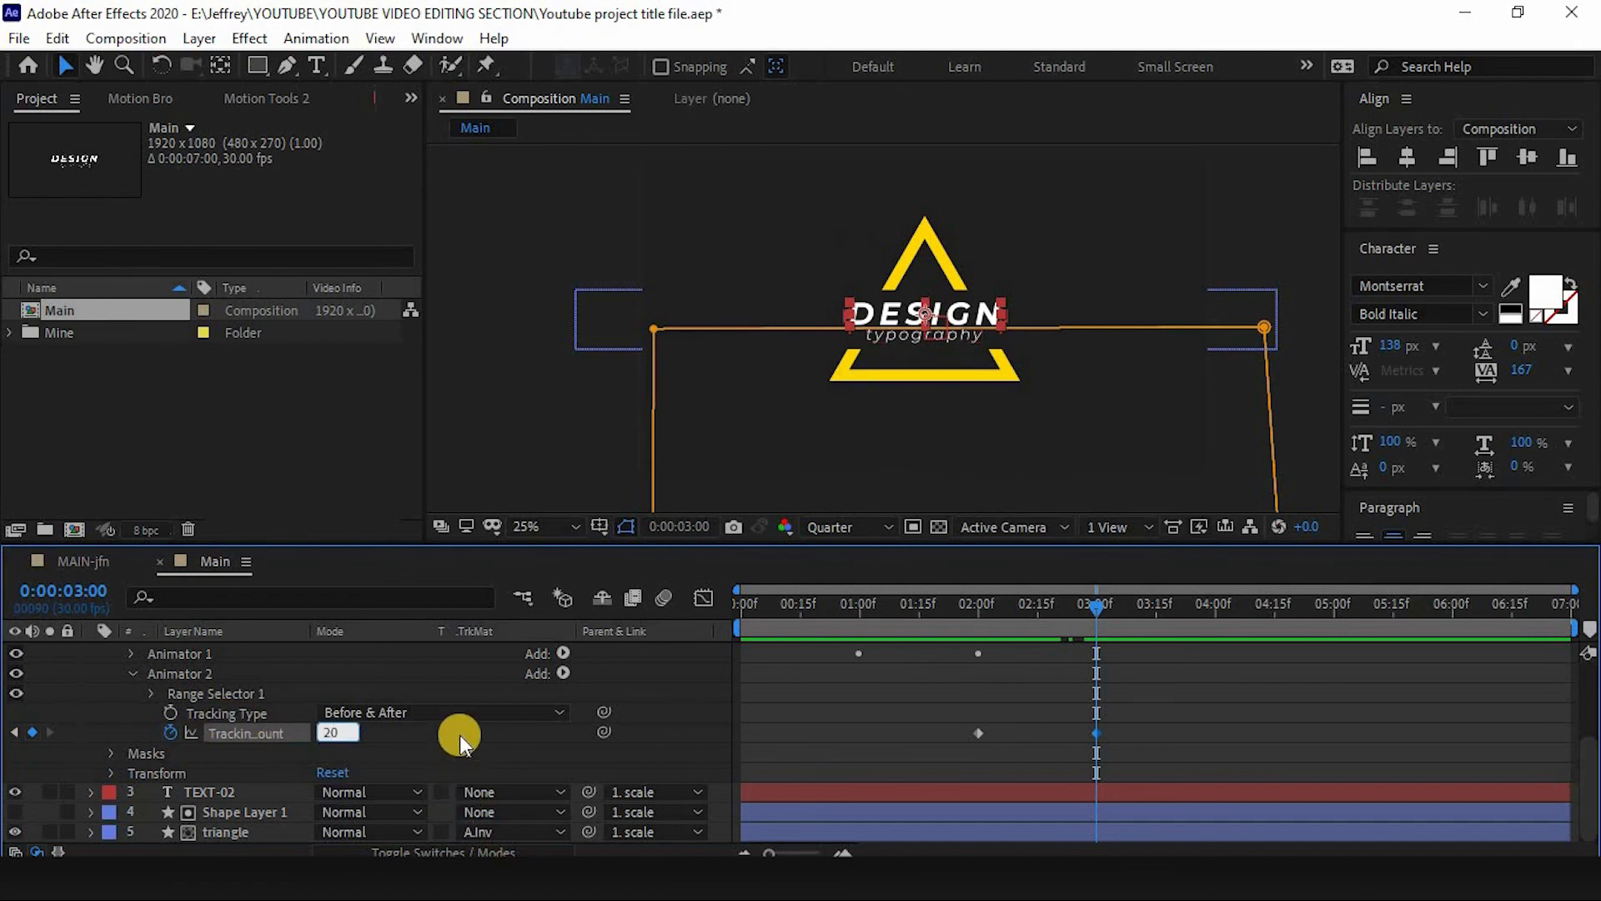
key("Return")
- Apply Easy Ease to the Tracking Amount keyframes and pull the speed graph handle to raise the influence
left_click_drag(1102, 734, 942, 733)
key("F9")
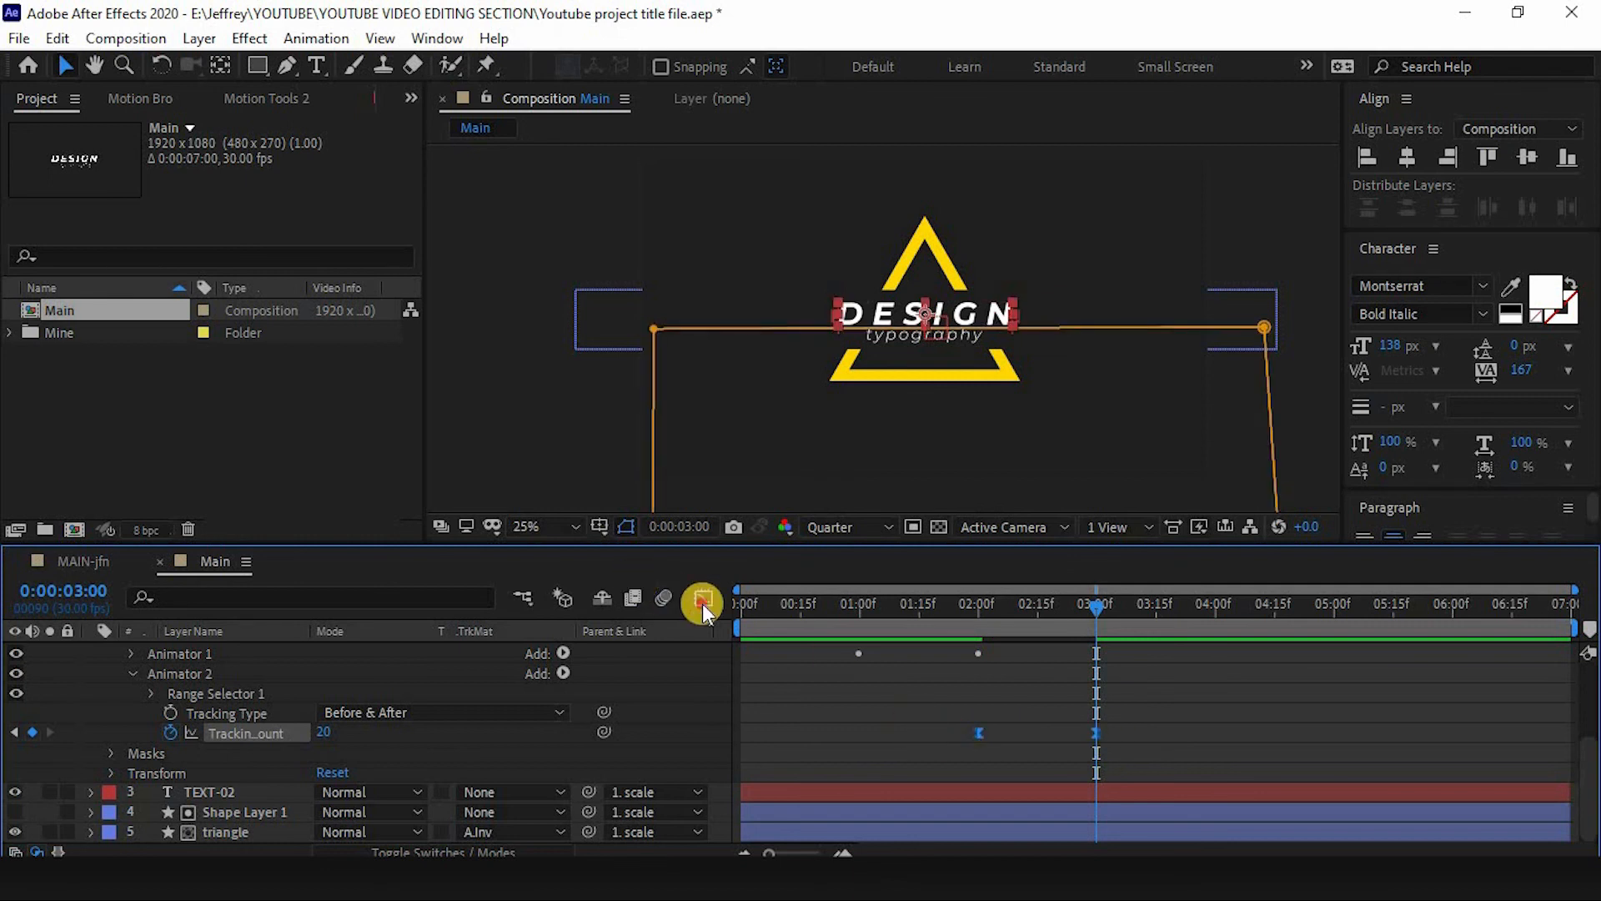
left_click(702, 601)
left_click_drag(1150, 722, 1022, 795)
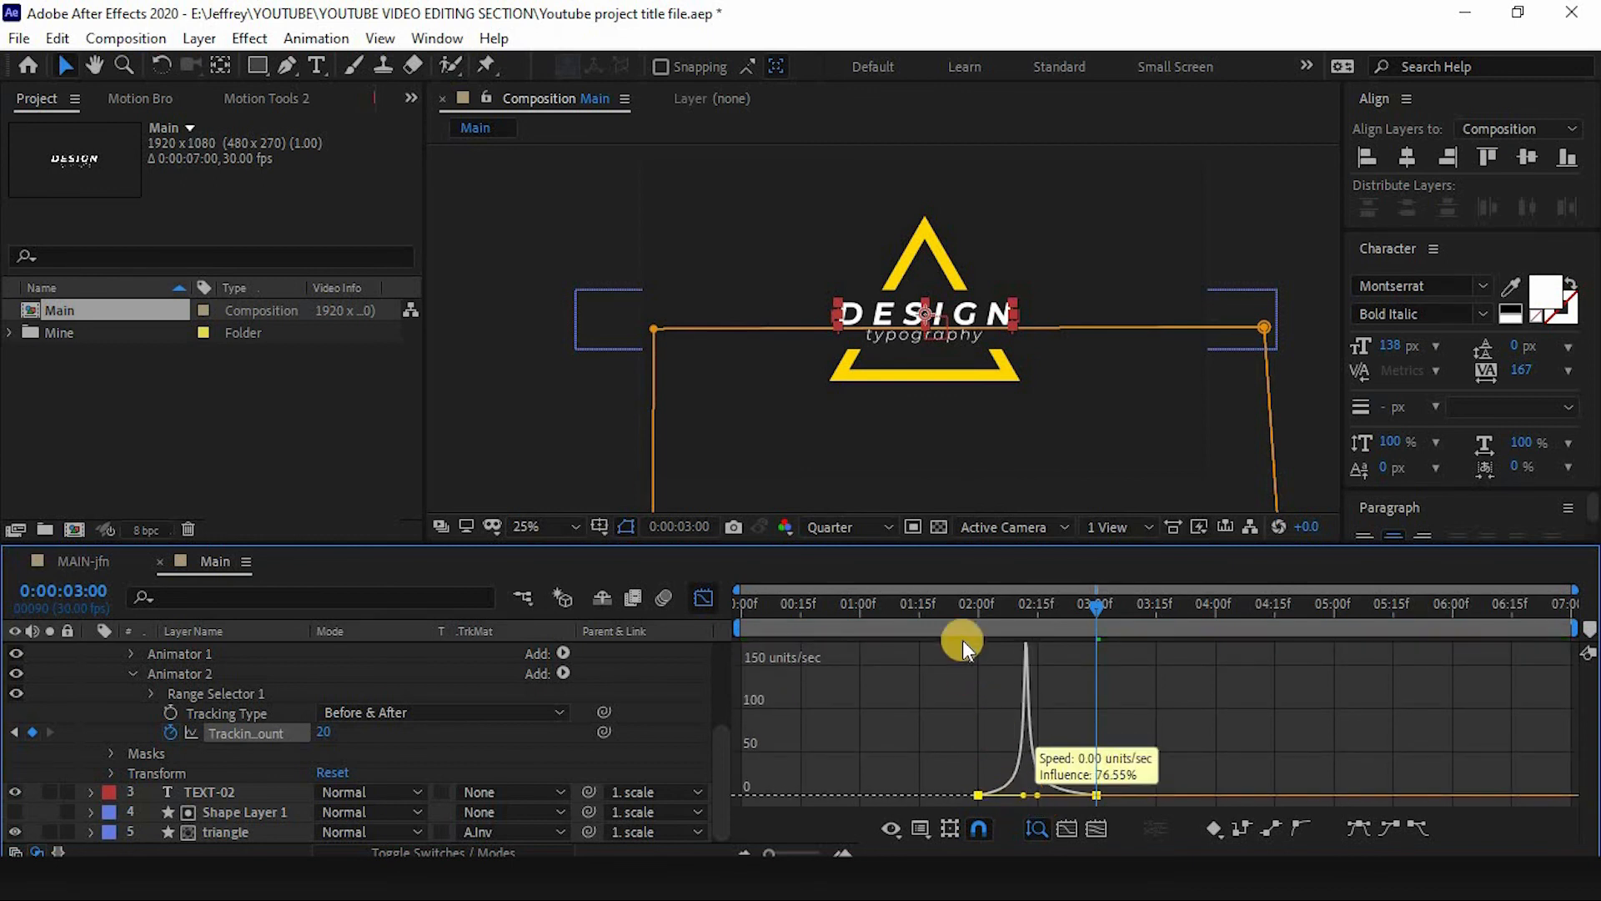
- Preview the tracking animation and return to the layer view
left_click(955, 609)
key("space")
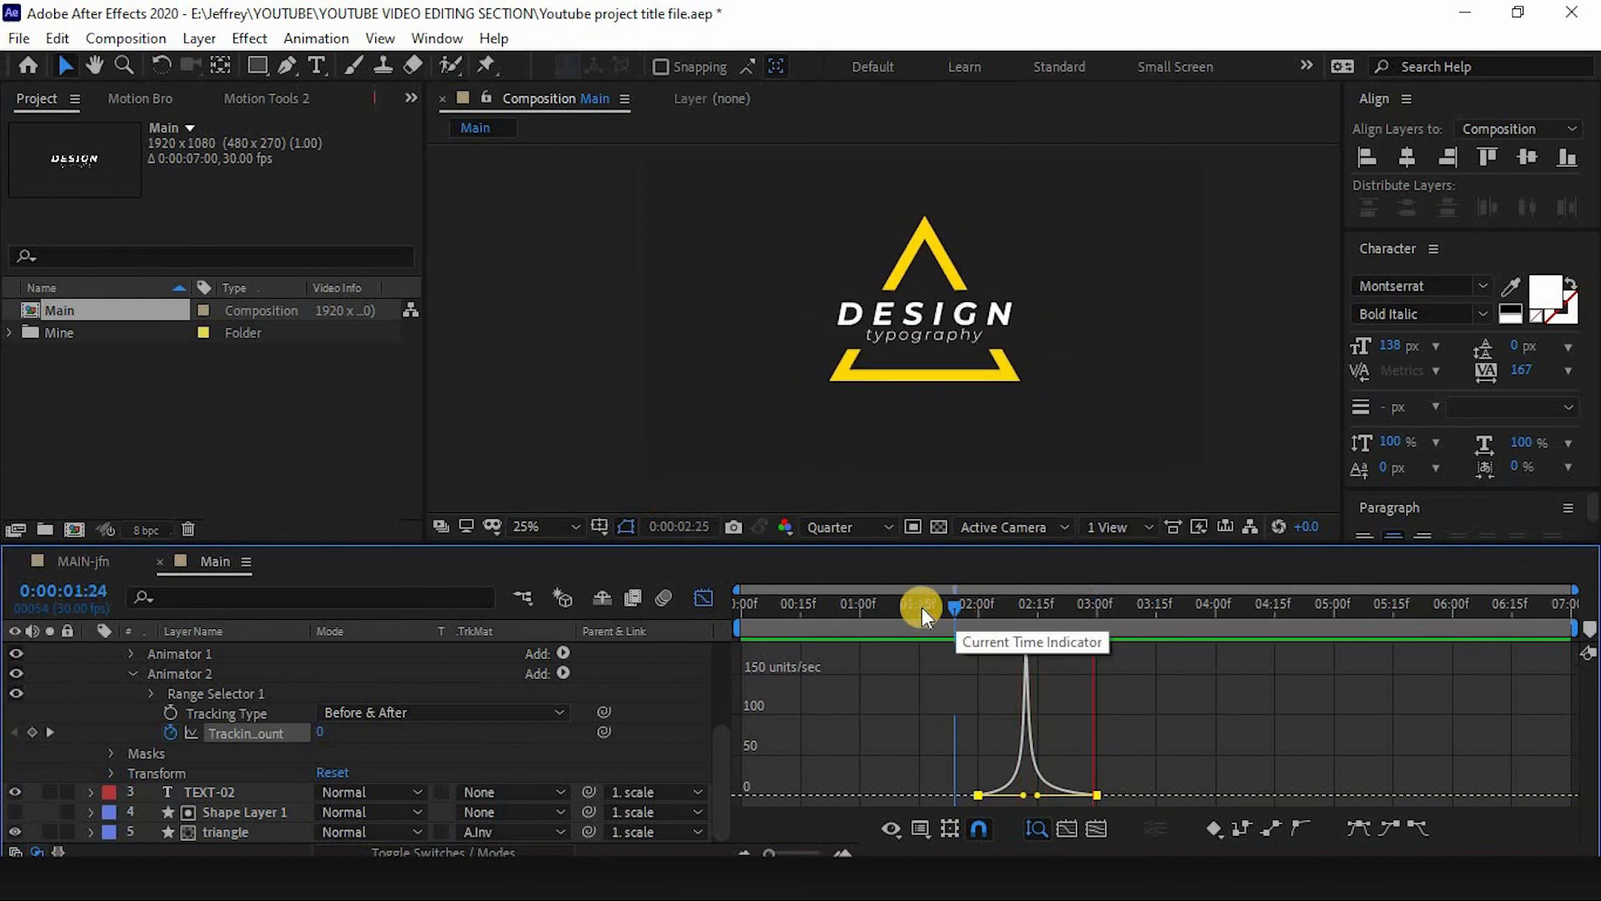
key("space")
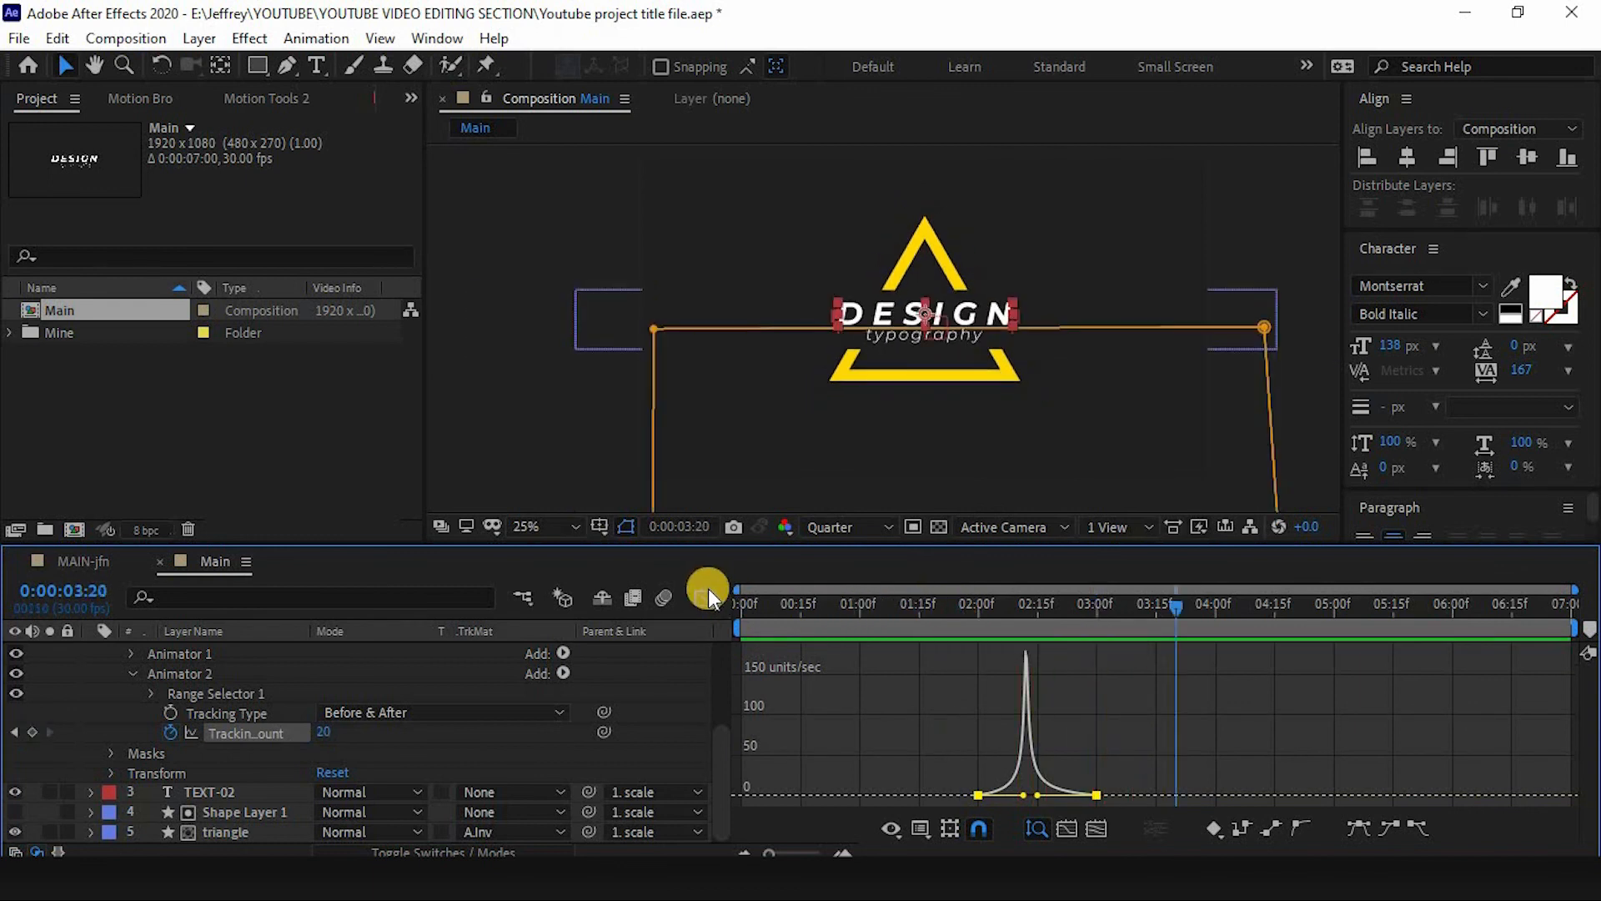
left_click(704, 591)
- Copy TEXT-01's tracking animator and paste it onto TEXT-02 at 2:00
scroll(199, 723, "up", 5)
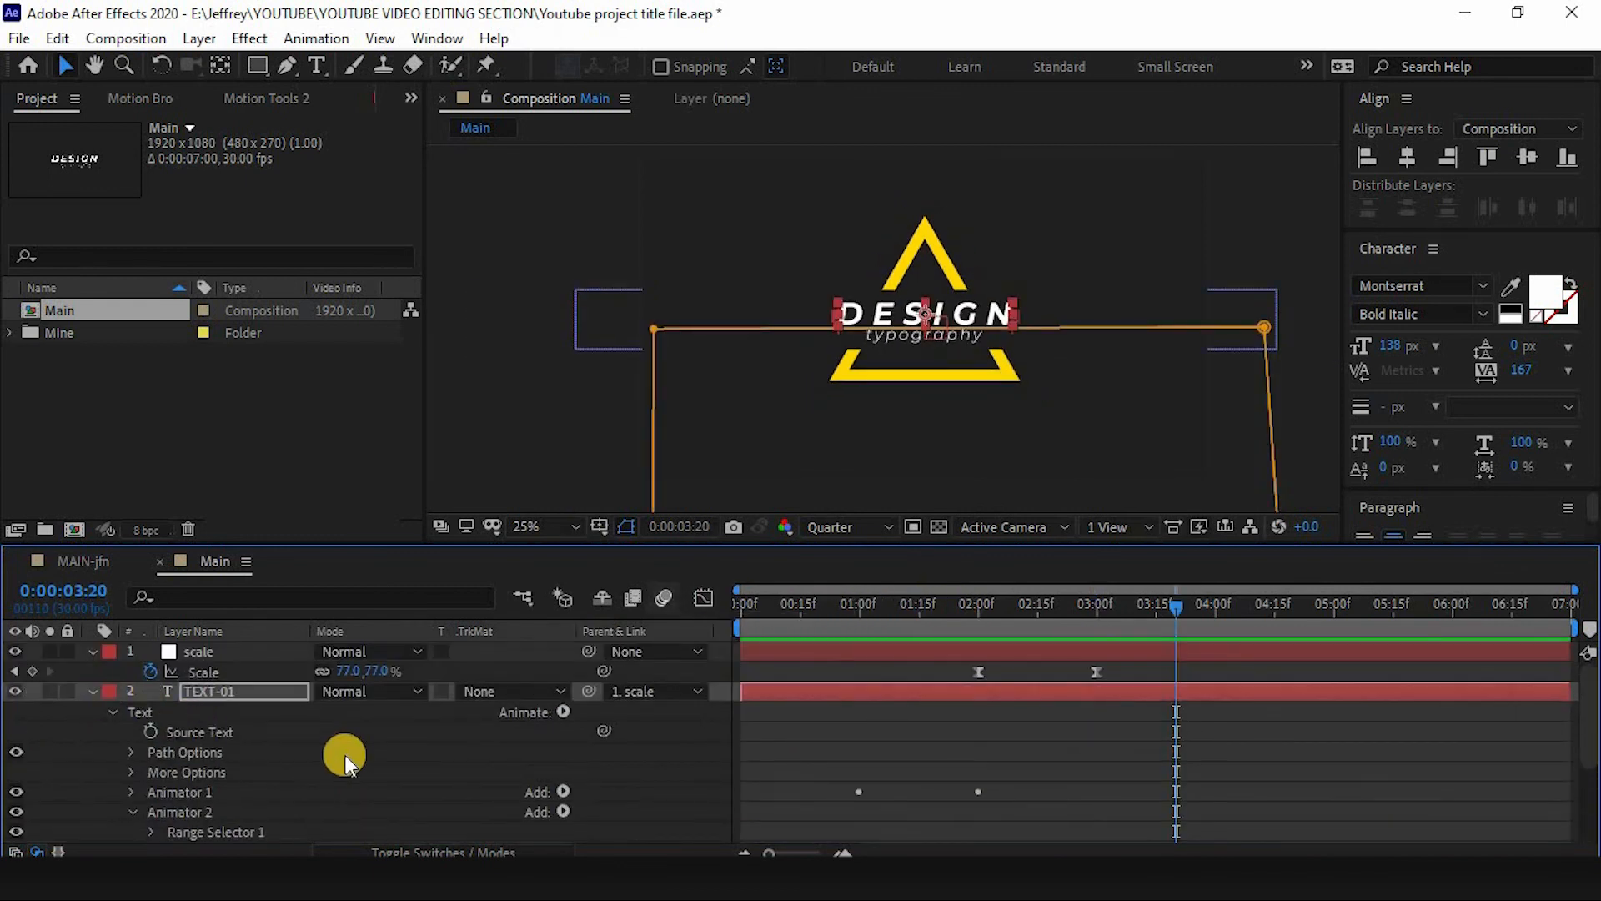
scroll(343, 754, "down", 3)
left_click(214, 694)
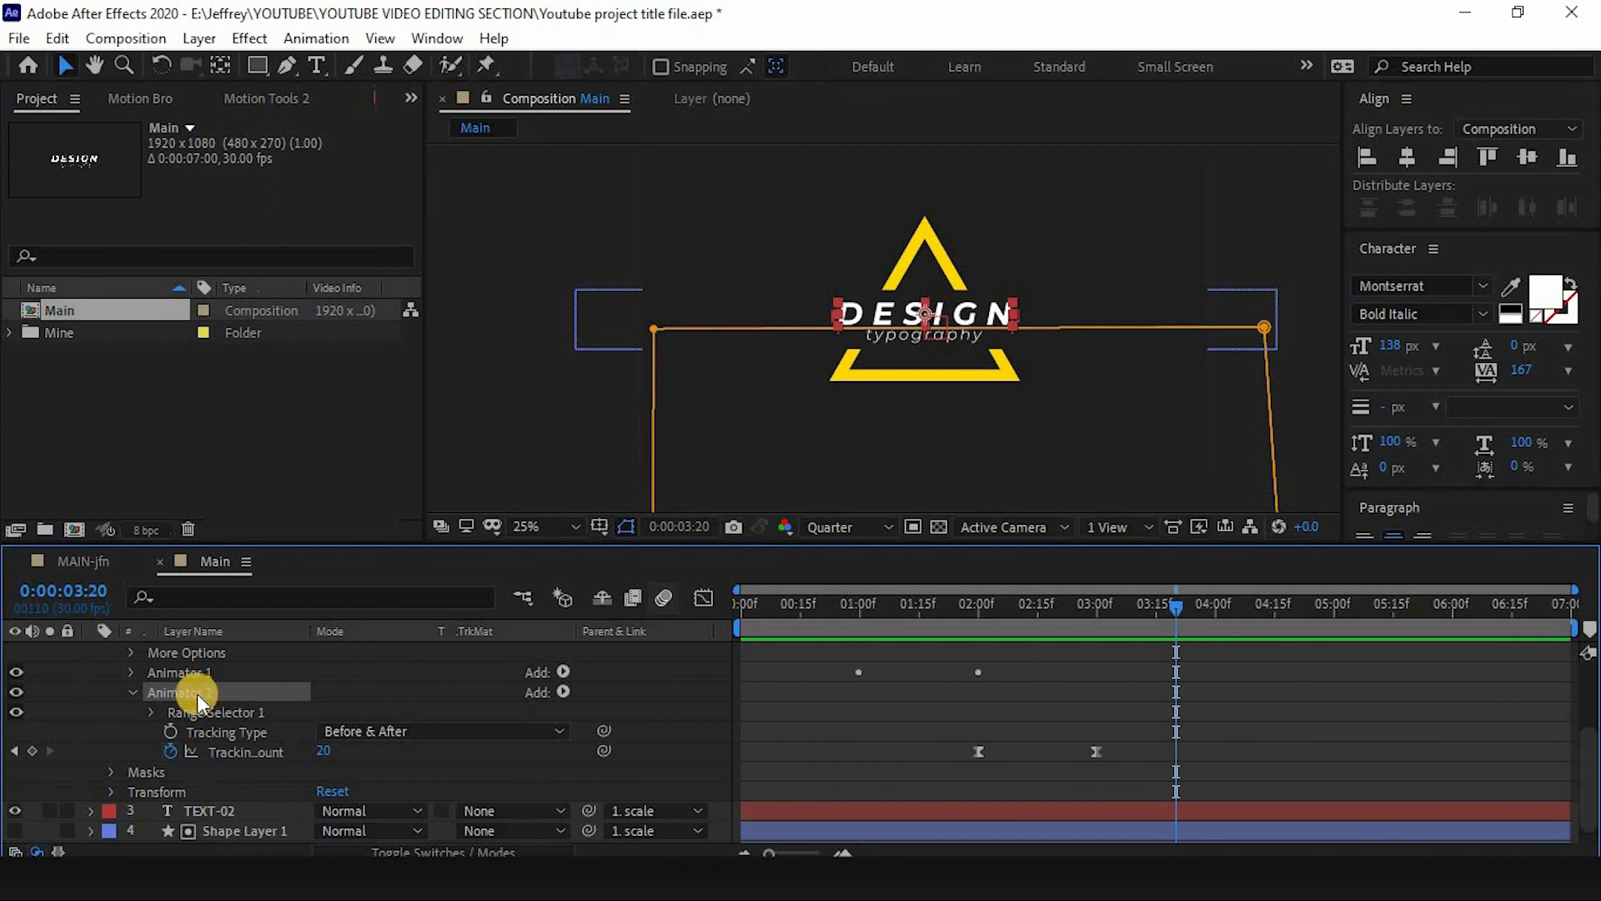
scroll(203, 695, "up", 3)
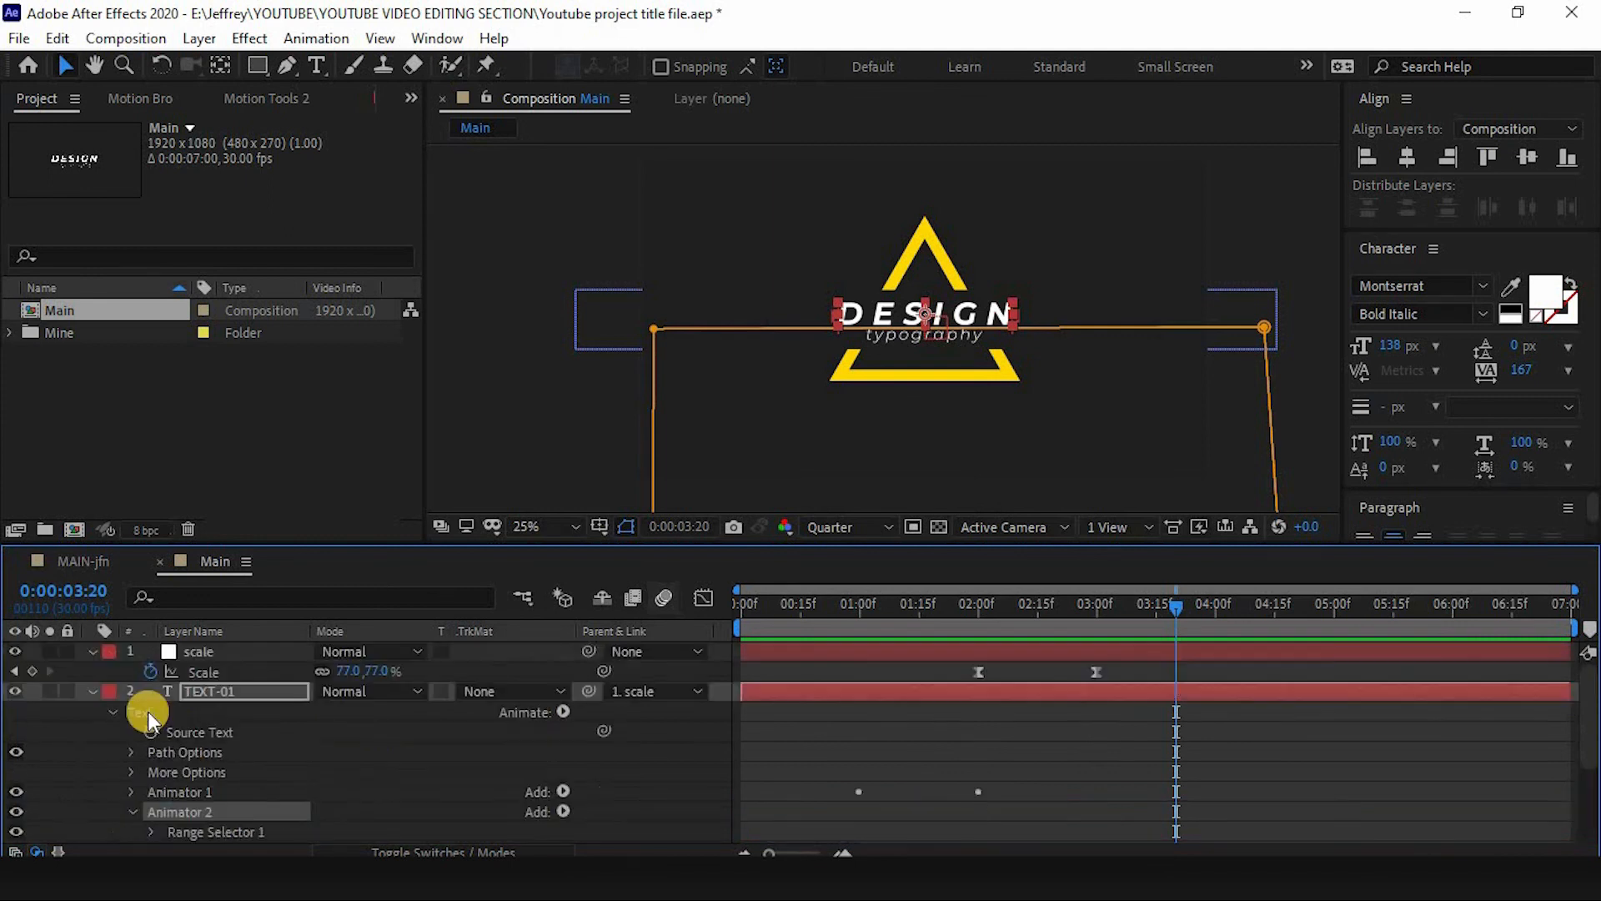
left_click(91, 691)
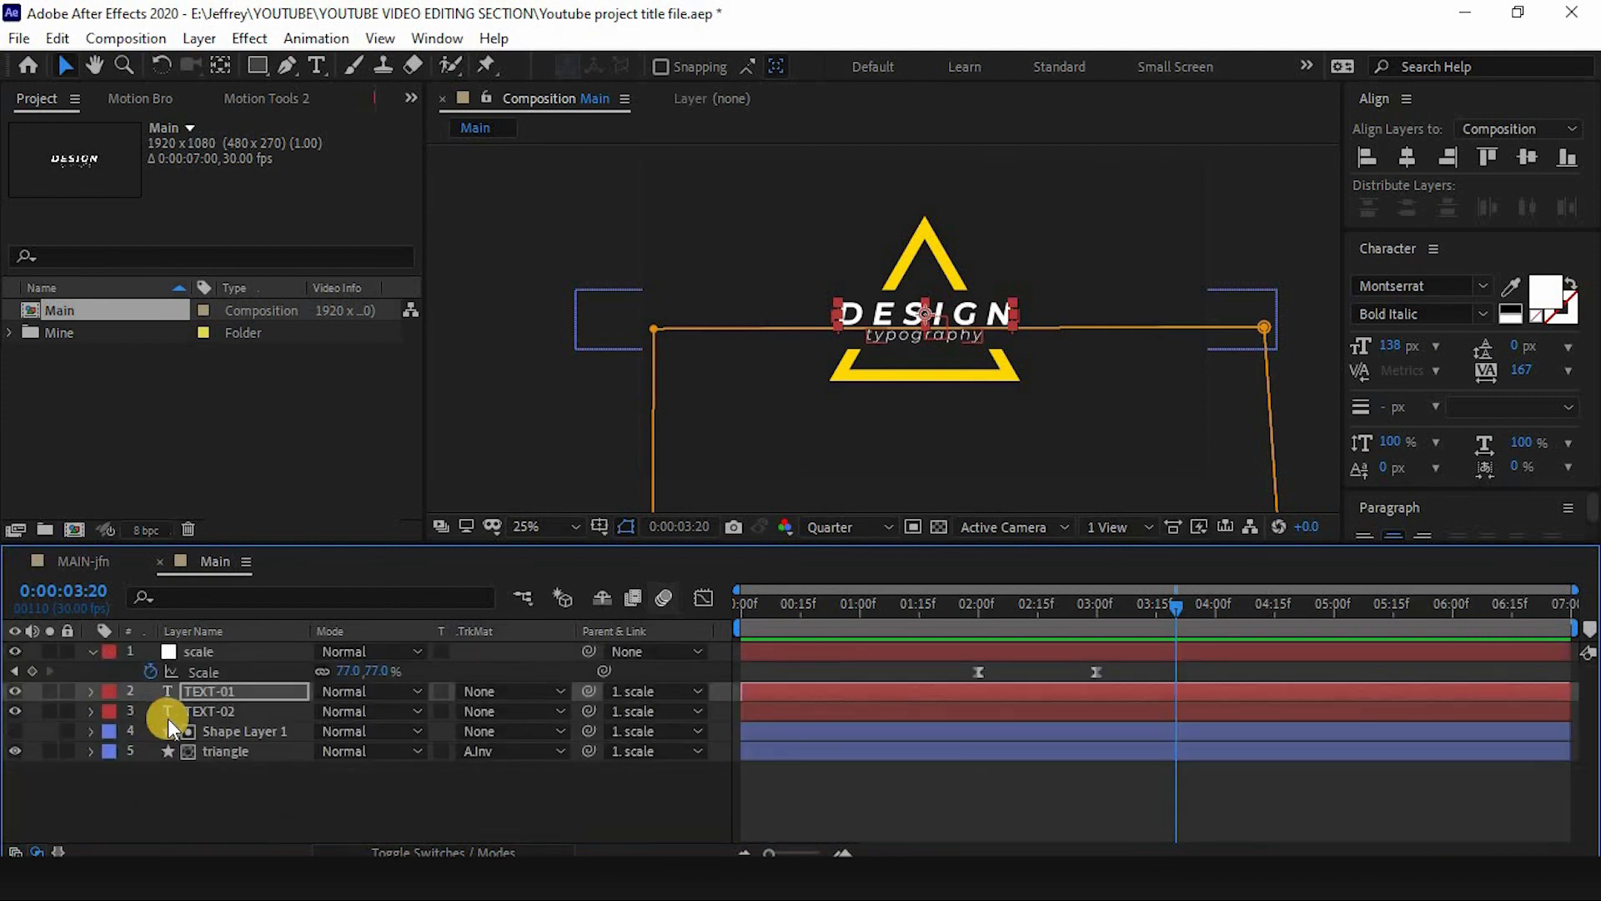
left_click(212, 713)
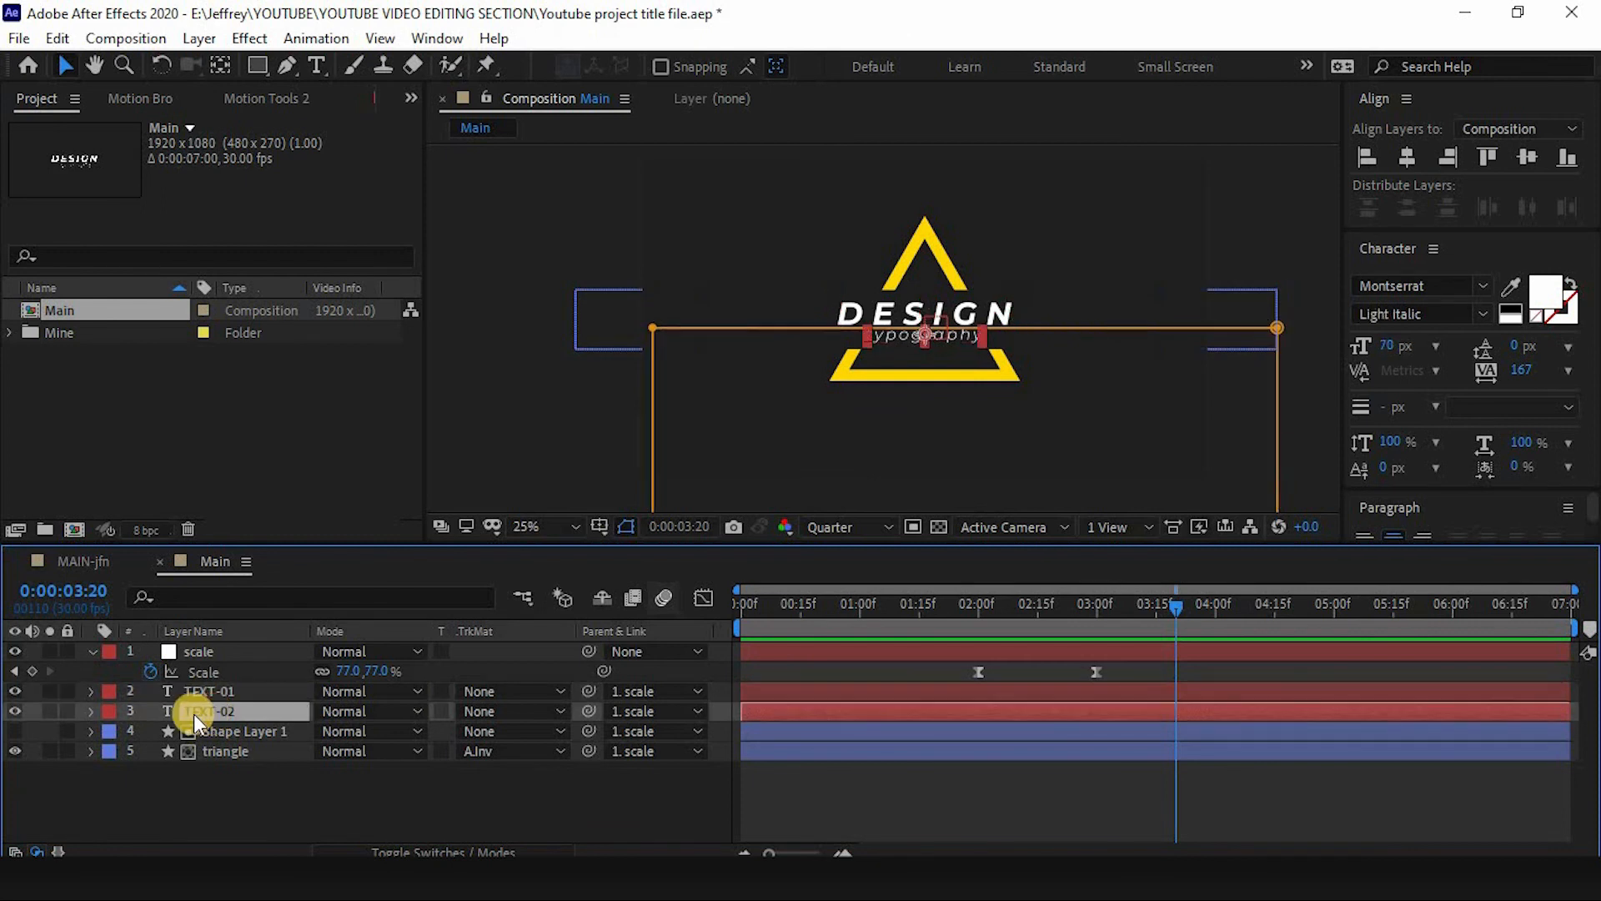
left_click(982, 617)
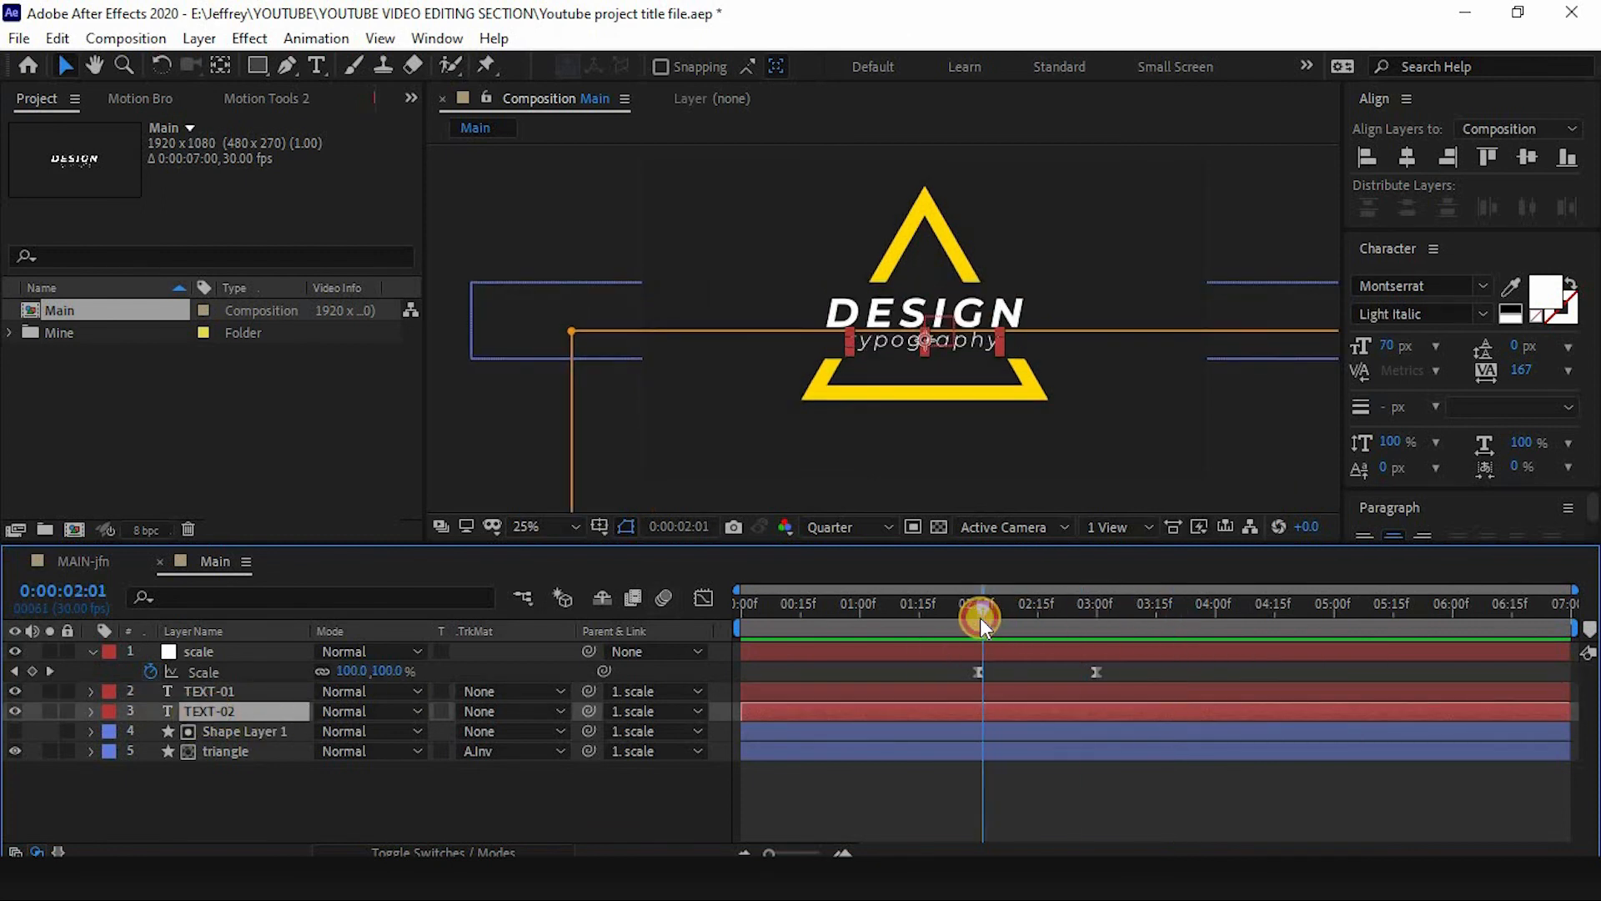
left_click_drag(980, 618, 979, 619)
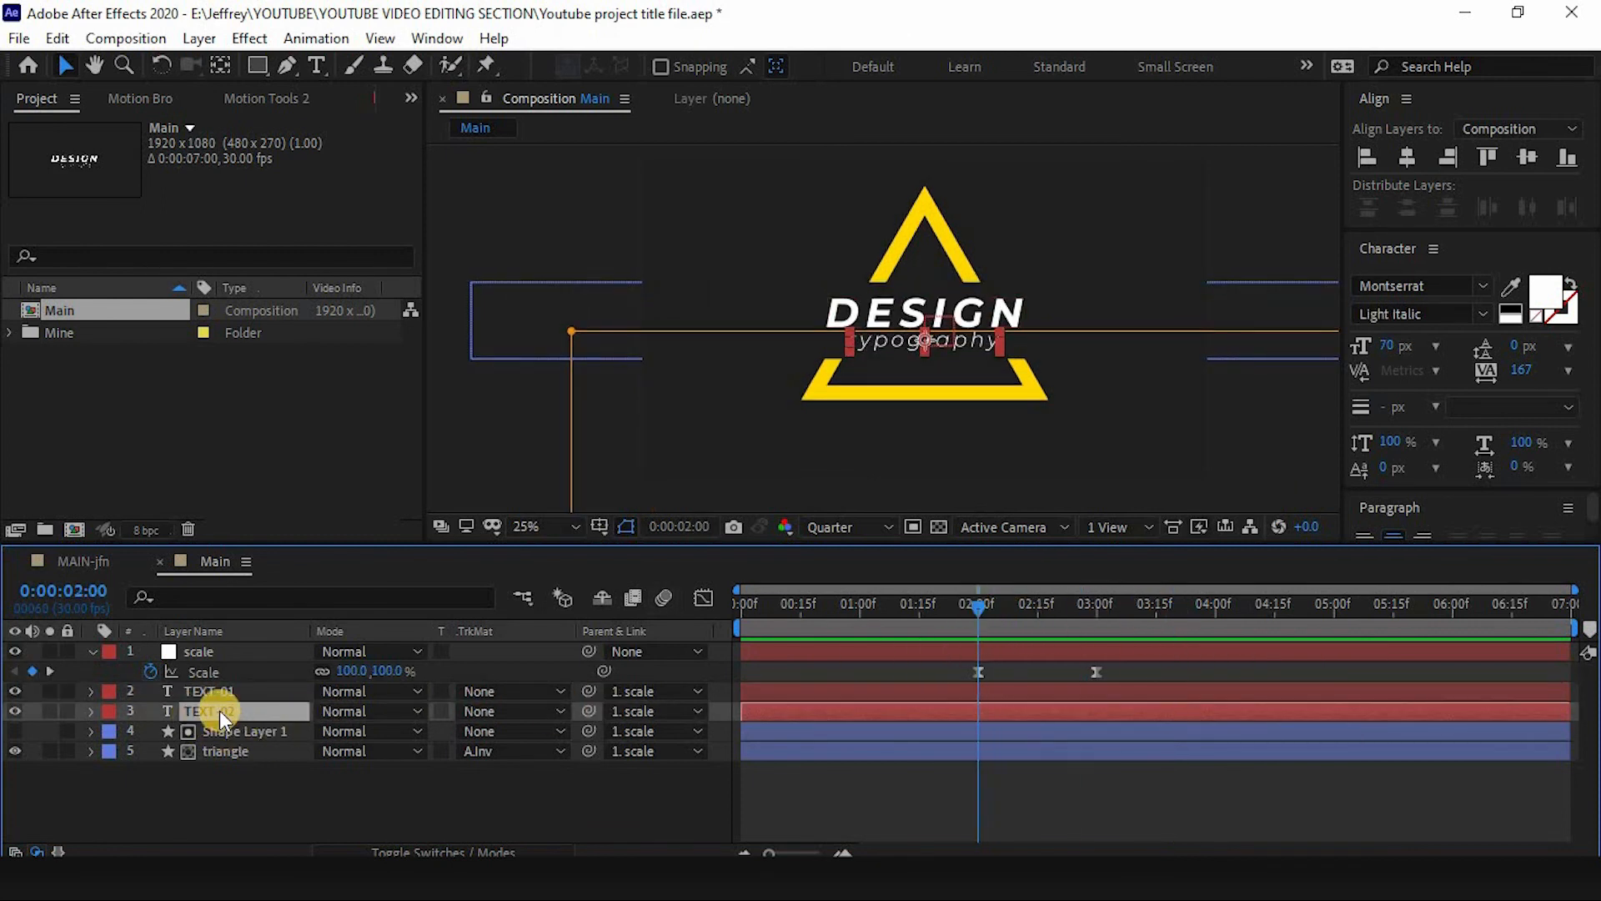
key("Return")
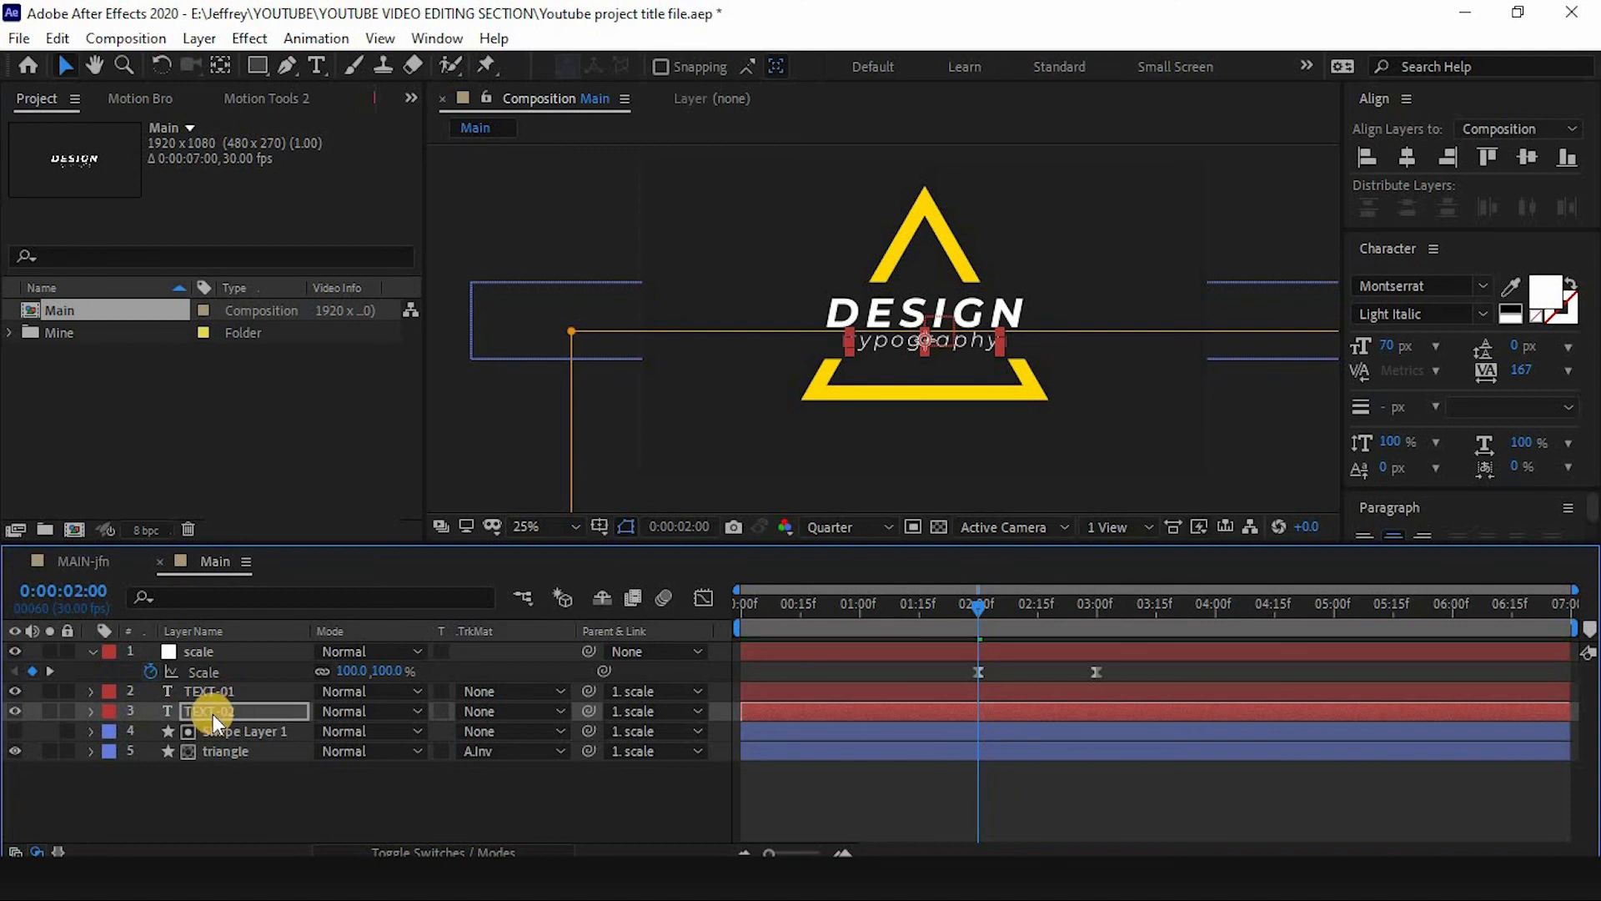
key("Return")
left_click(90, 710)
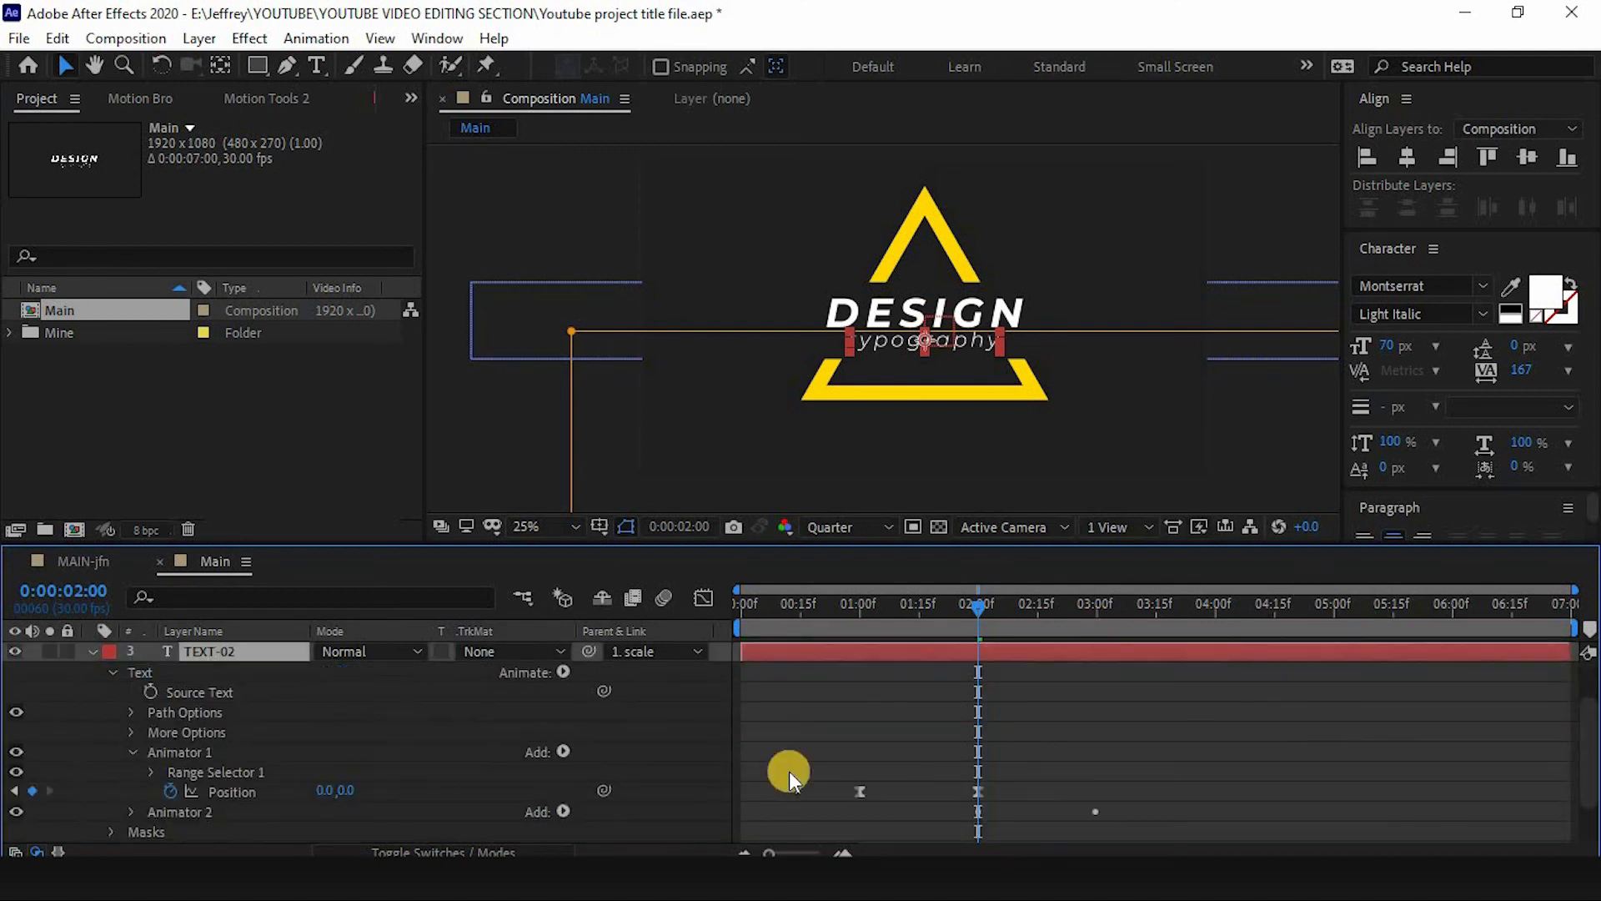
- Expand TEXT-02's tracking animator and preview the combined text animation
scroll(238, 773, "down", 1)
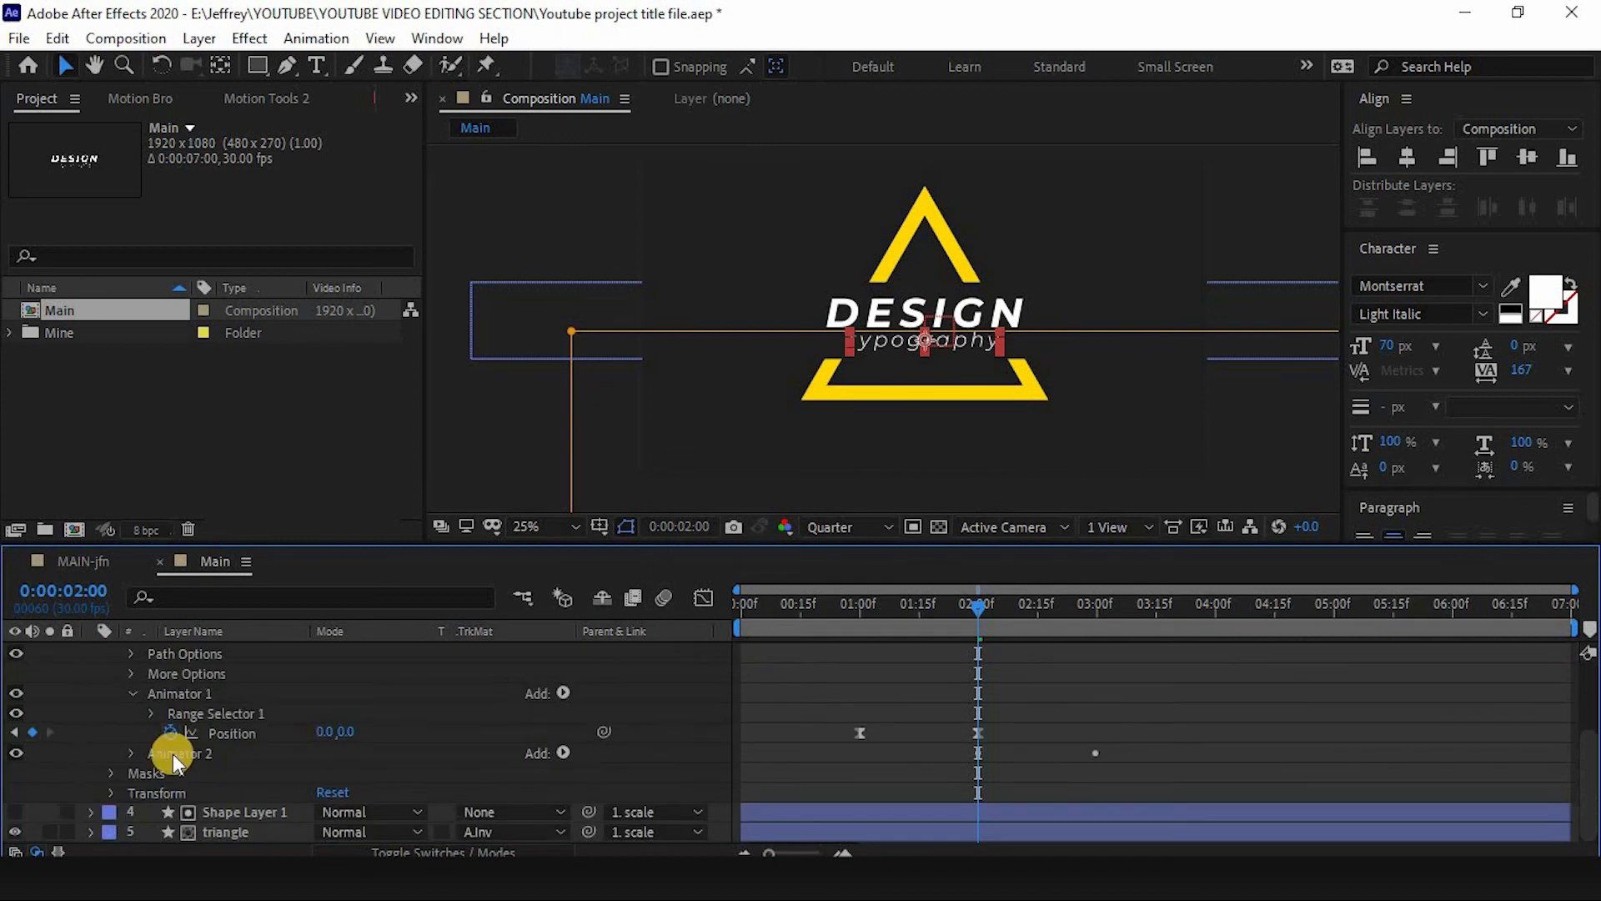
scroll(228, 752, "up", 2)
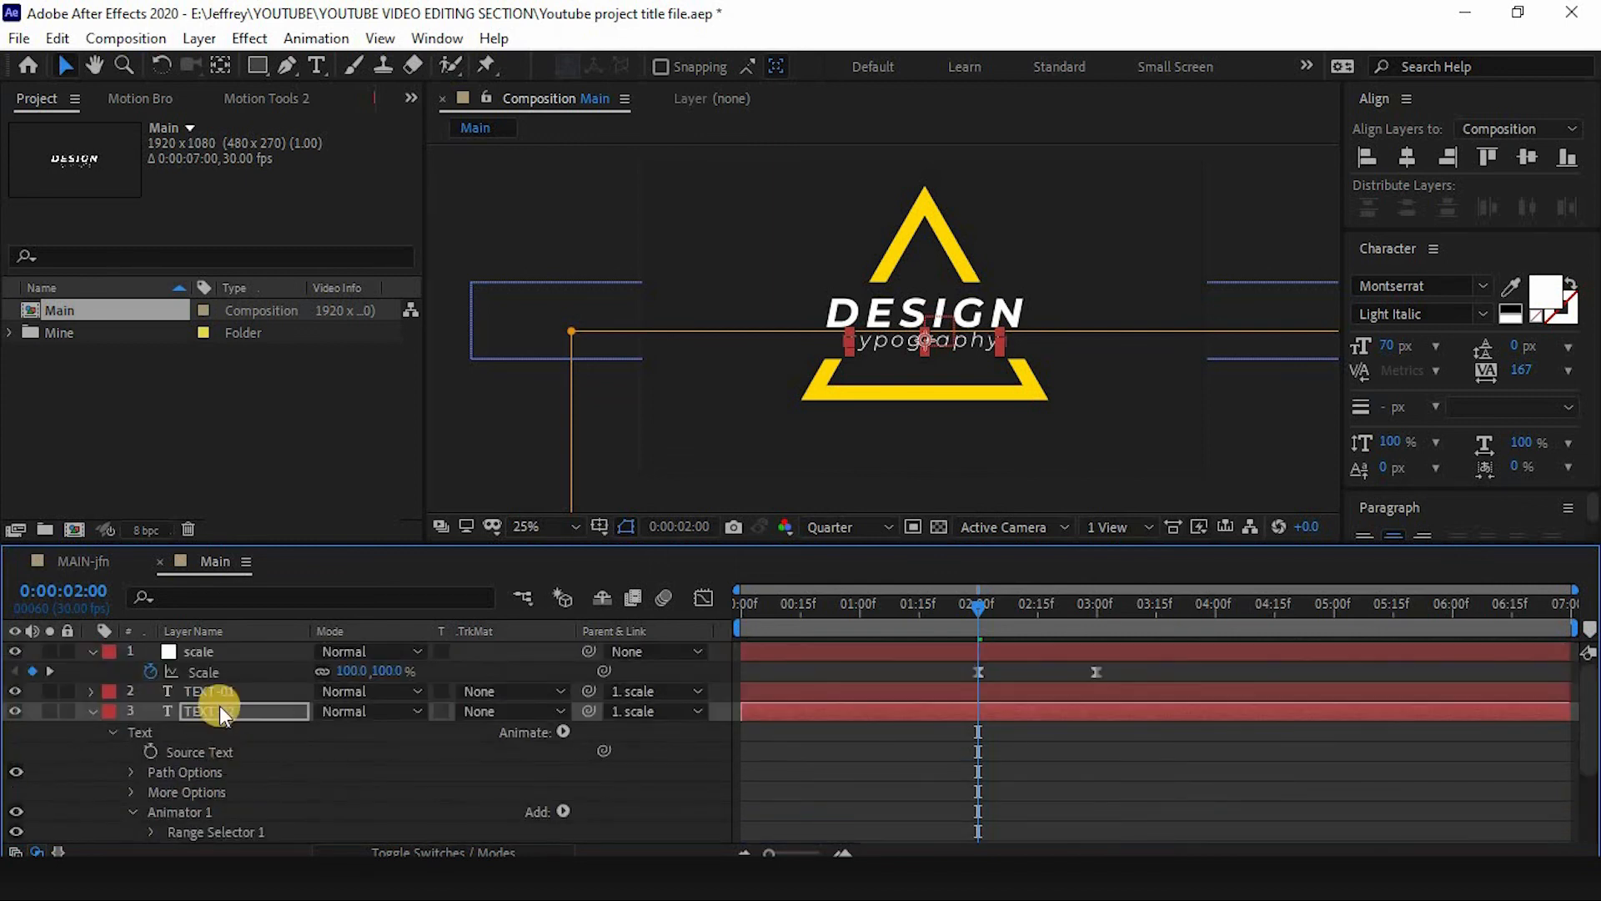
scroll(273, 738, "down", 2)
left_click(127, 752)
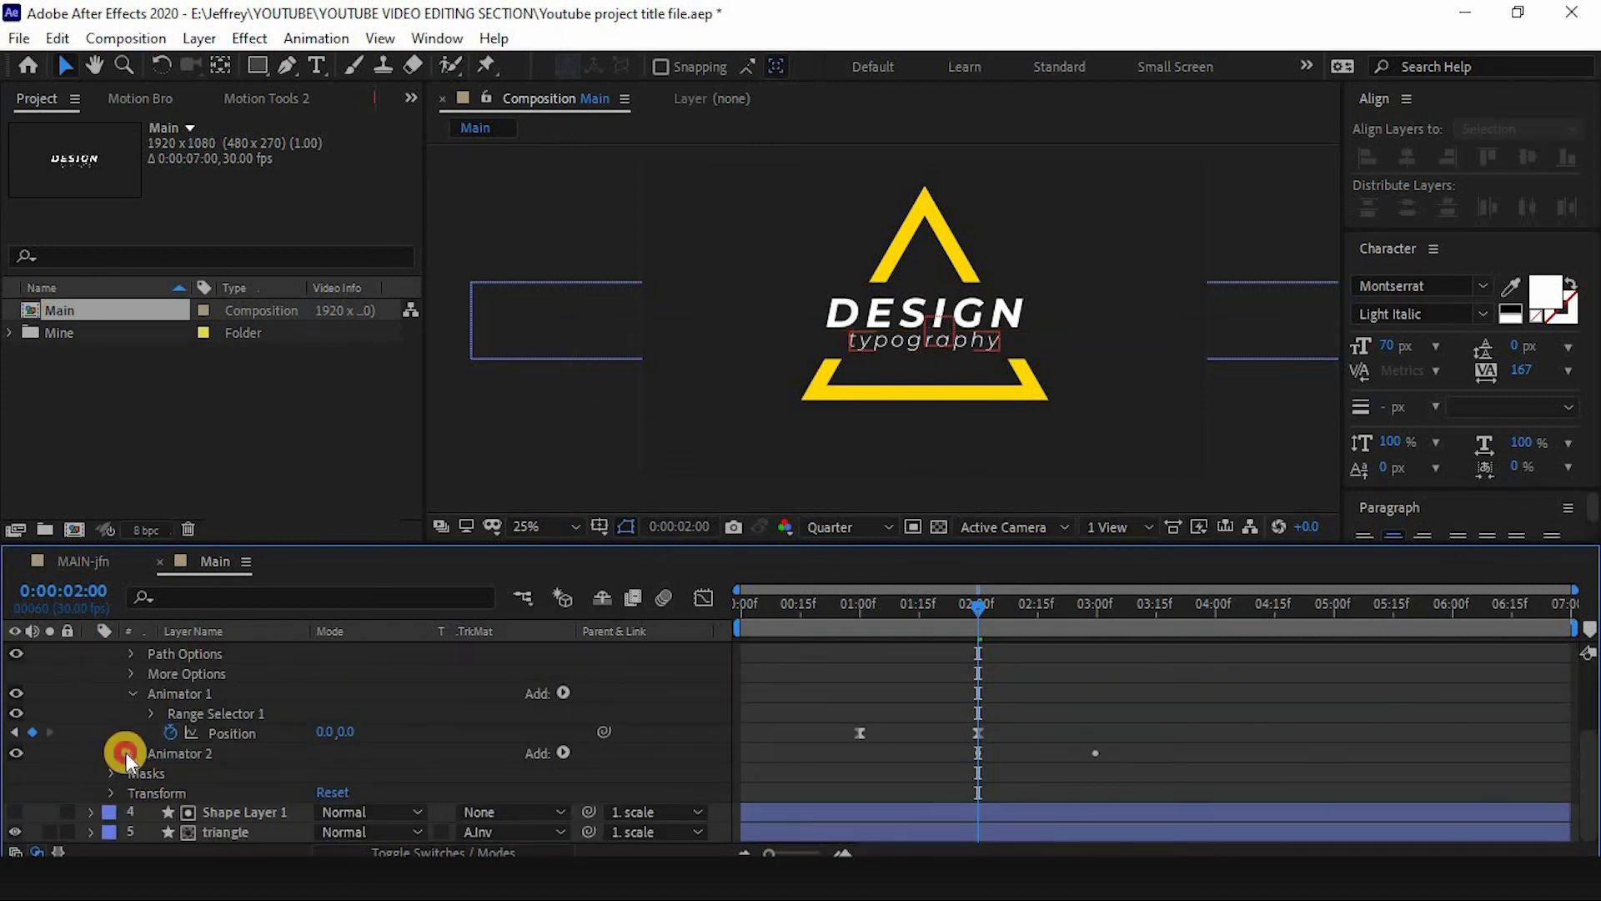
left_click(215, 814)
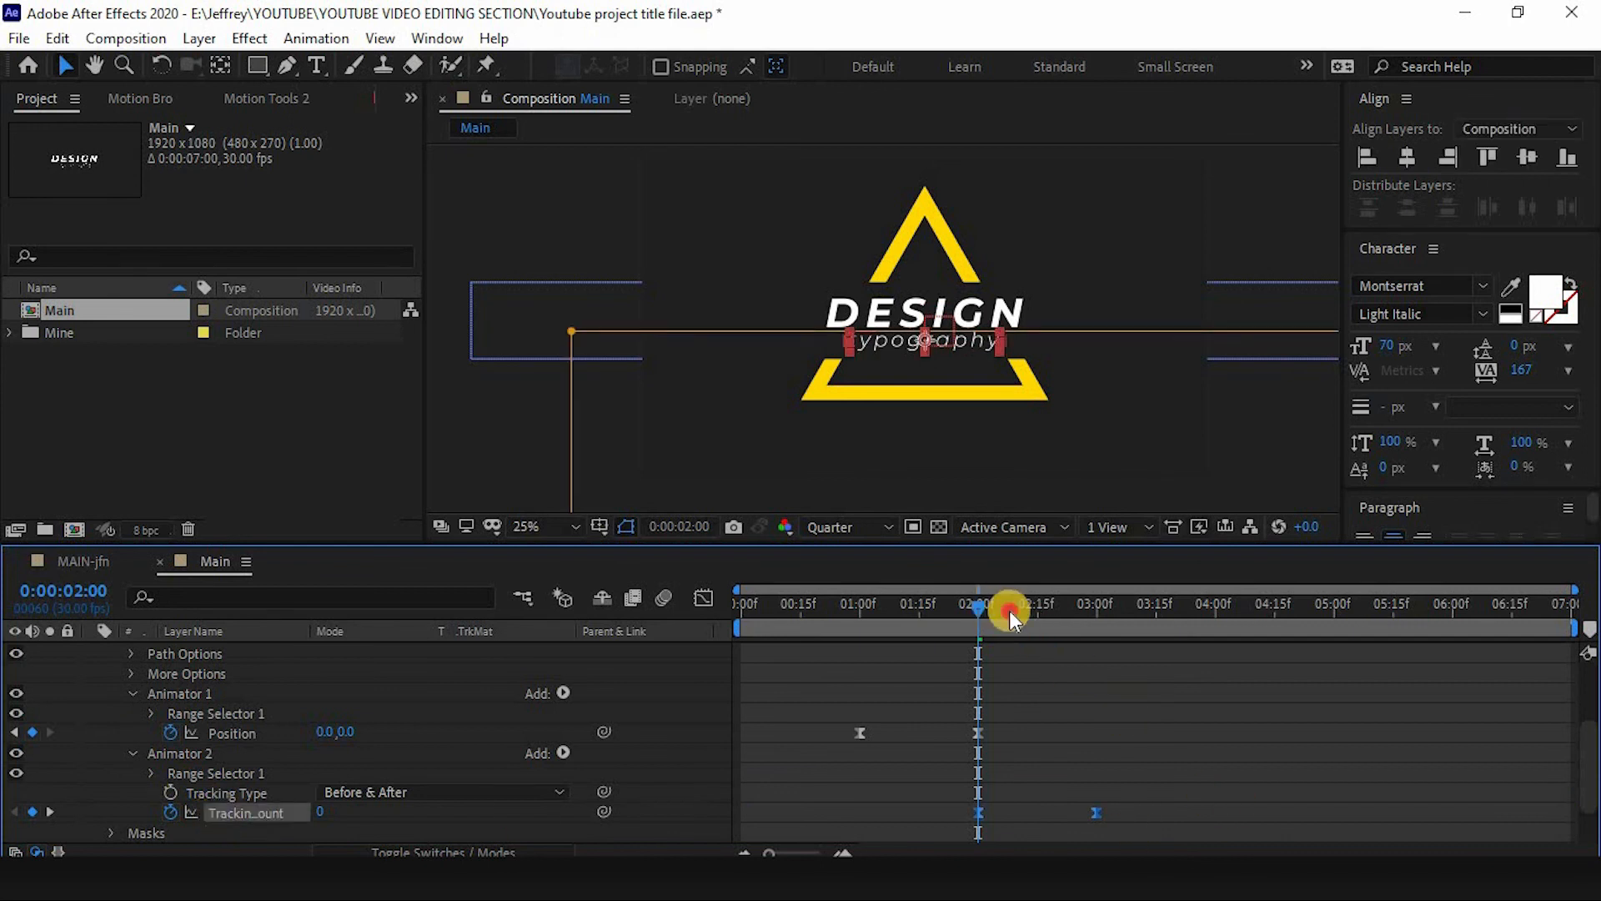
left_click_drag(1009, 610, 883, 646)
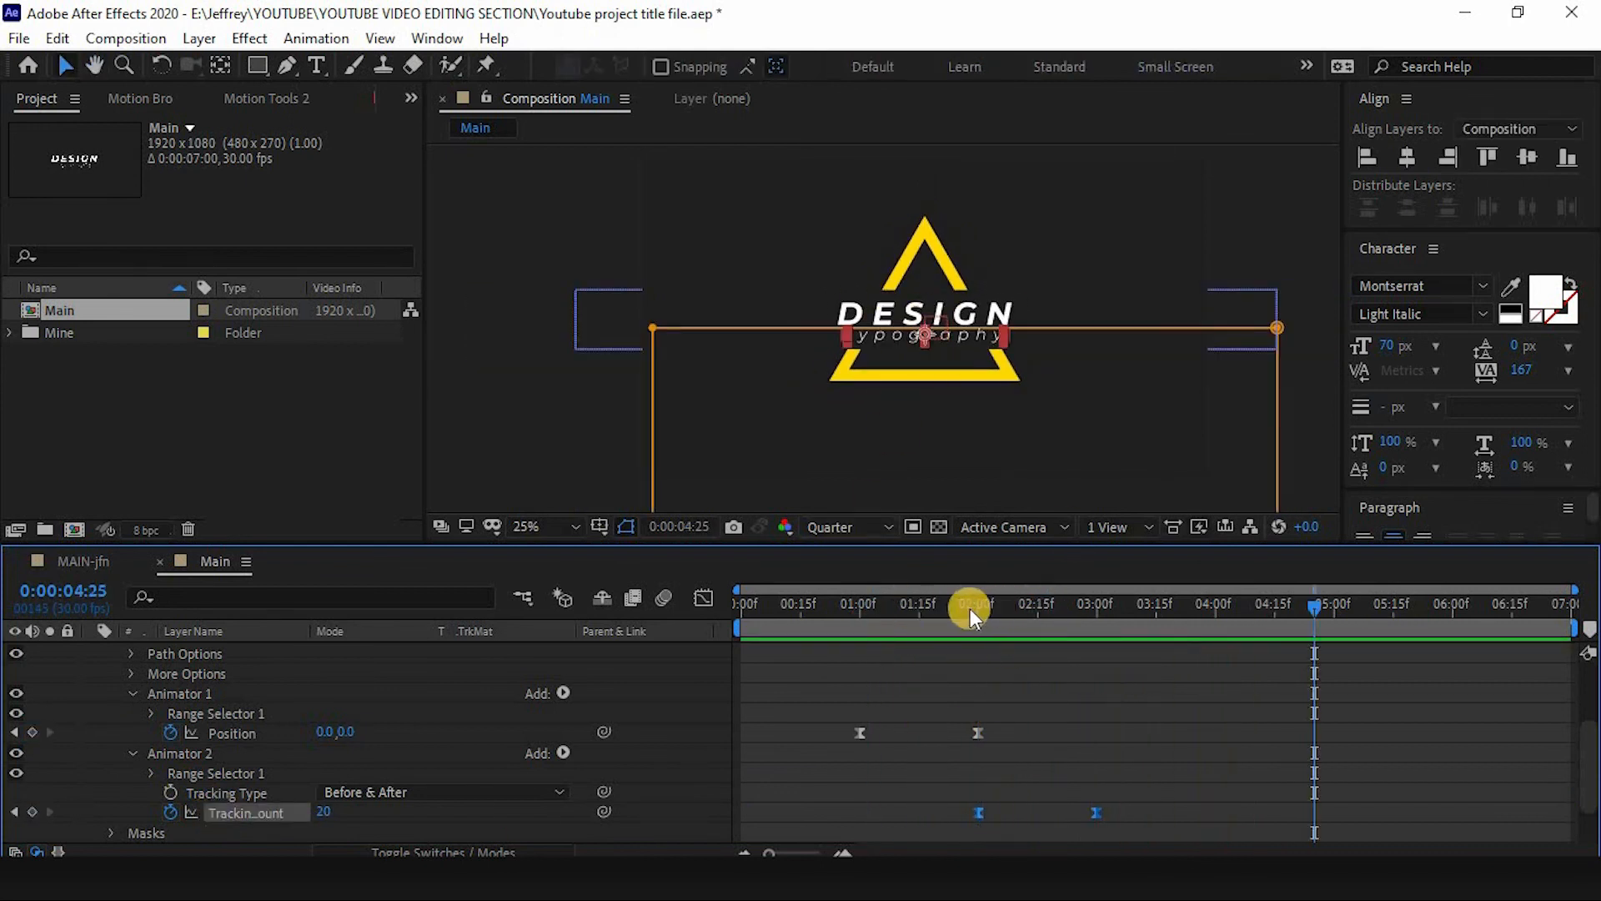
left_click(857, 621)
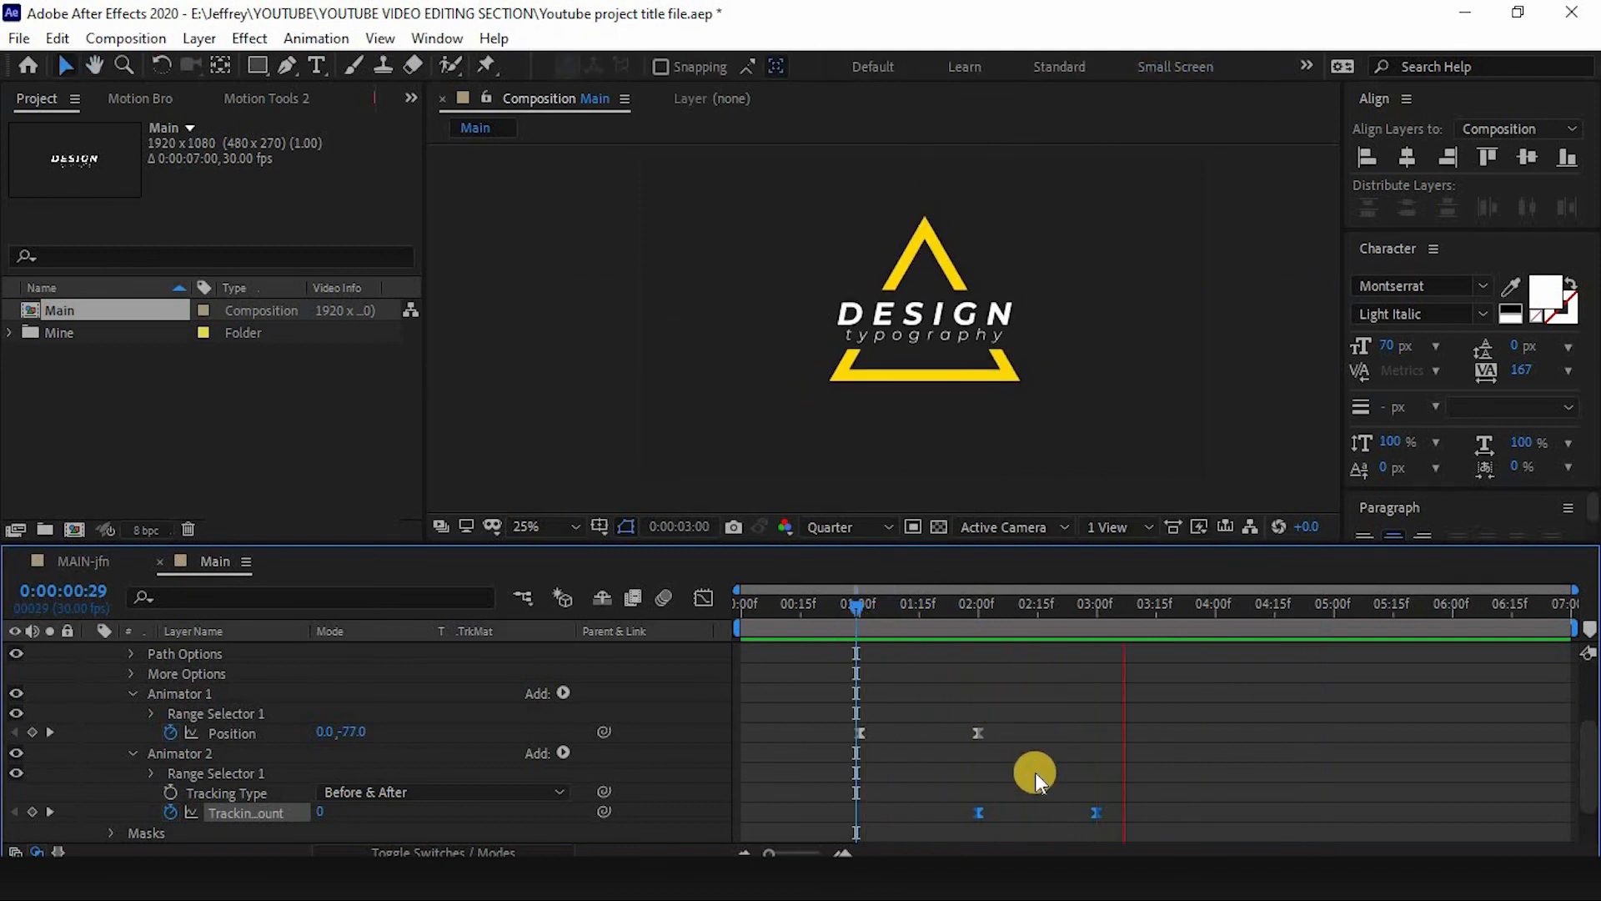
key("space")
left_click(977, 612)
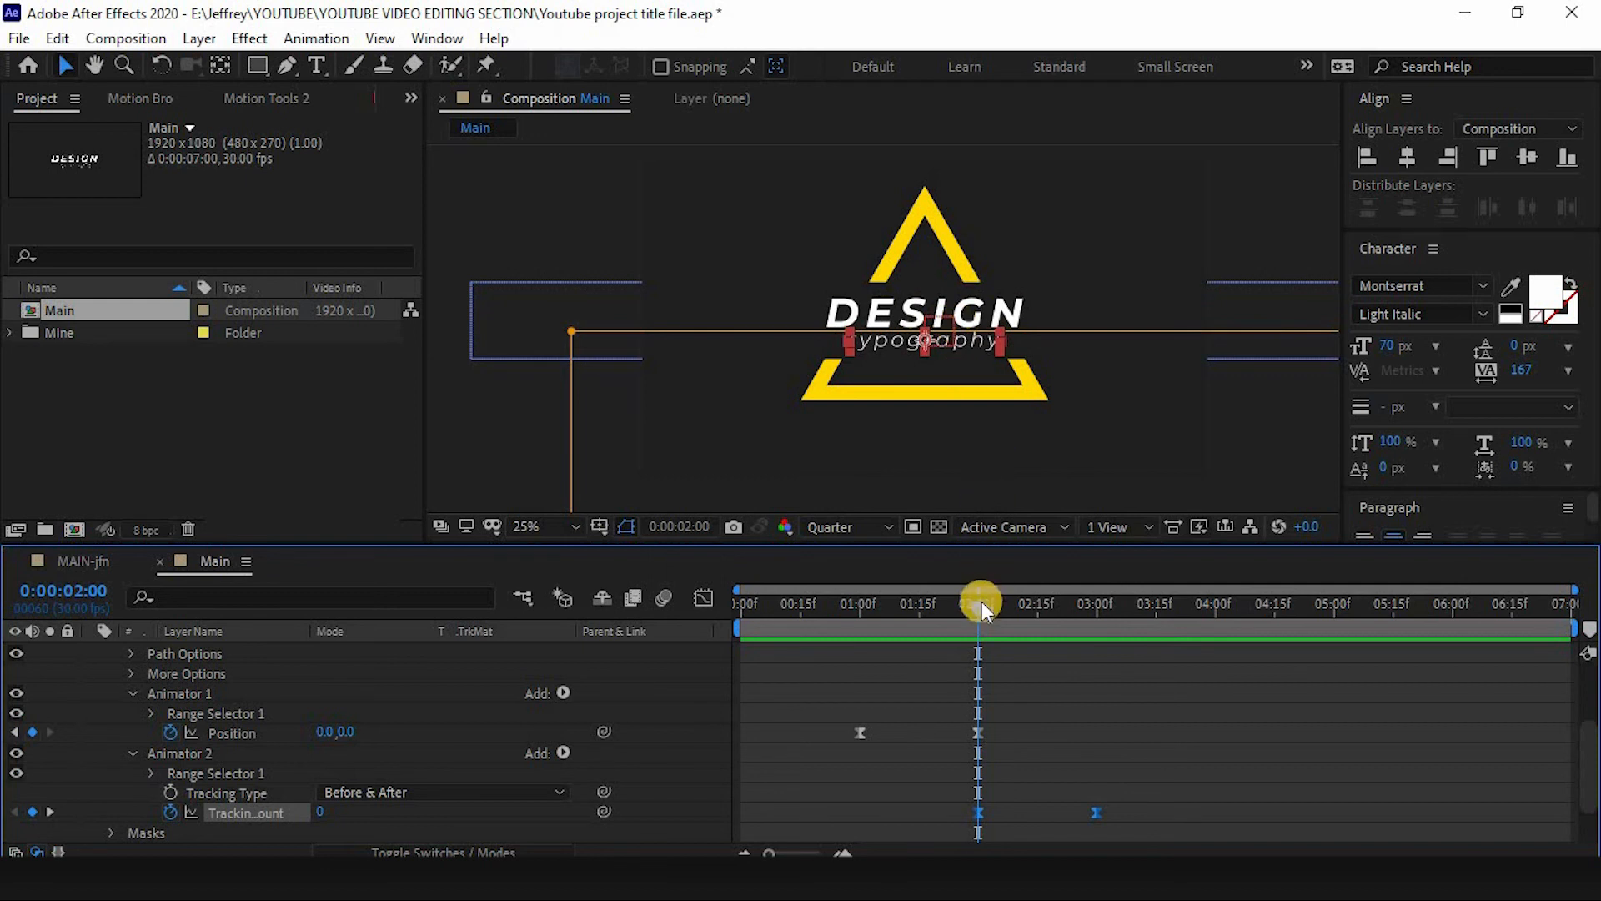
left_click(1014, 608)
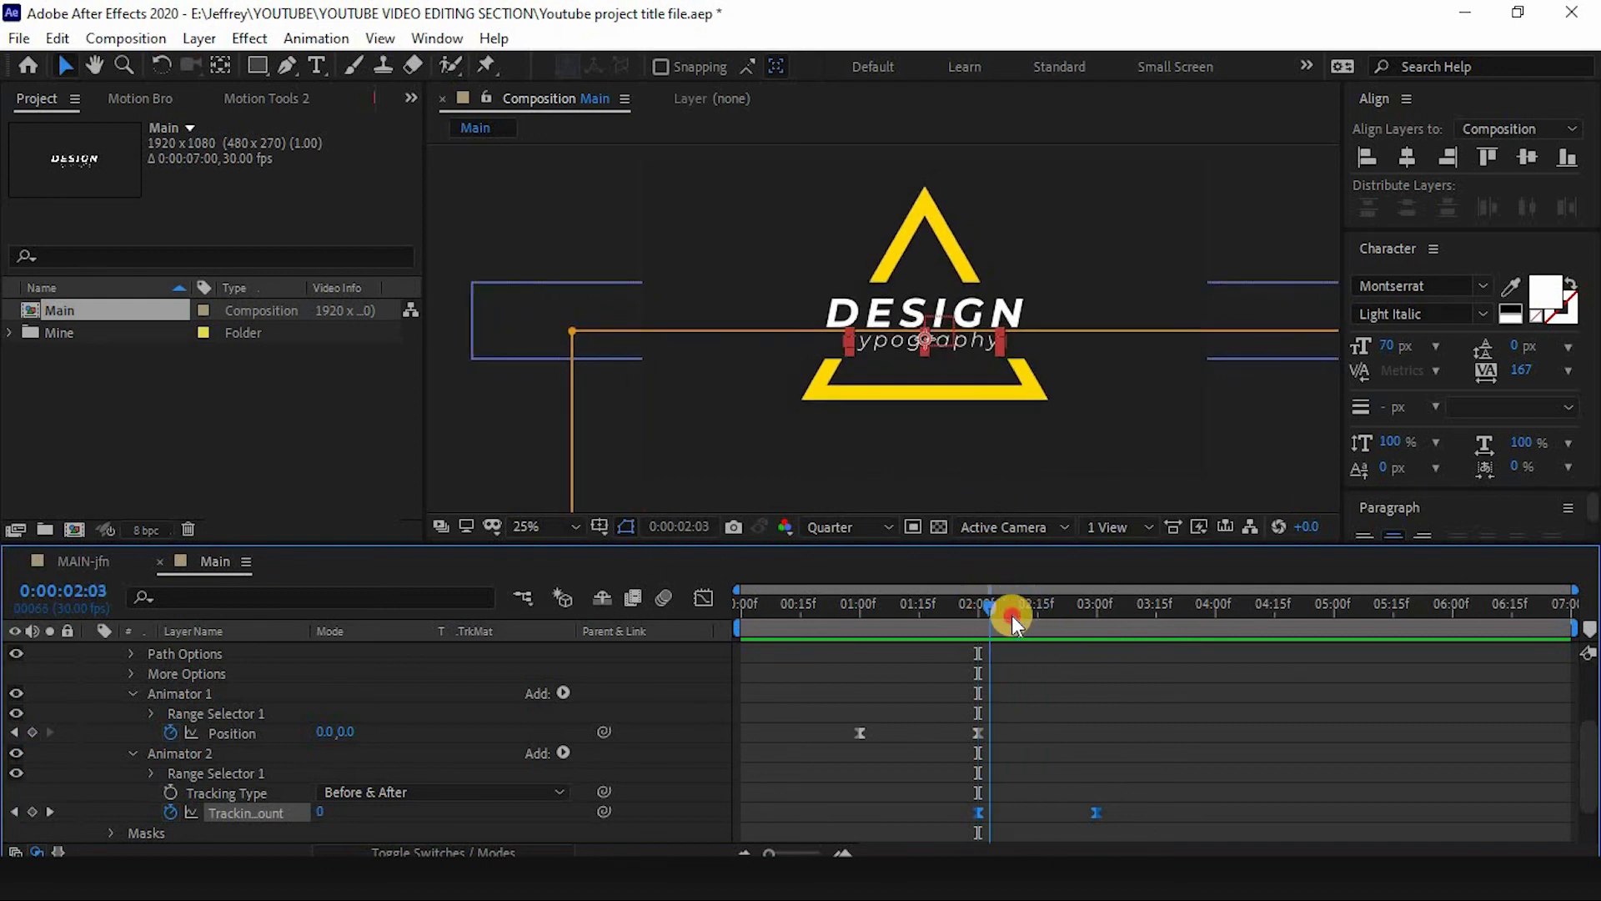
left_click_drag(1026, 607, 843, 599)
key("space")
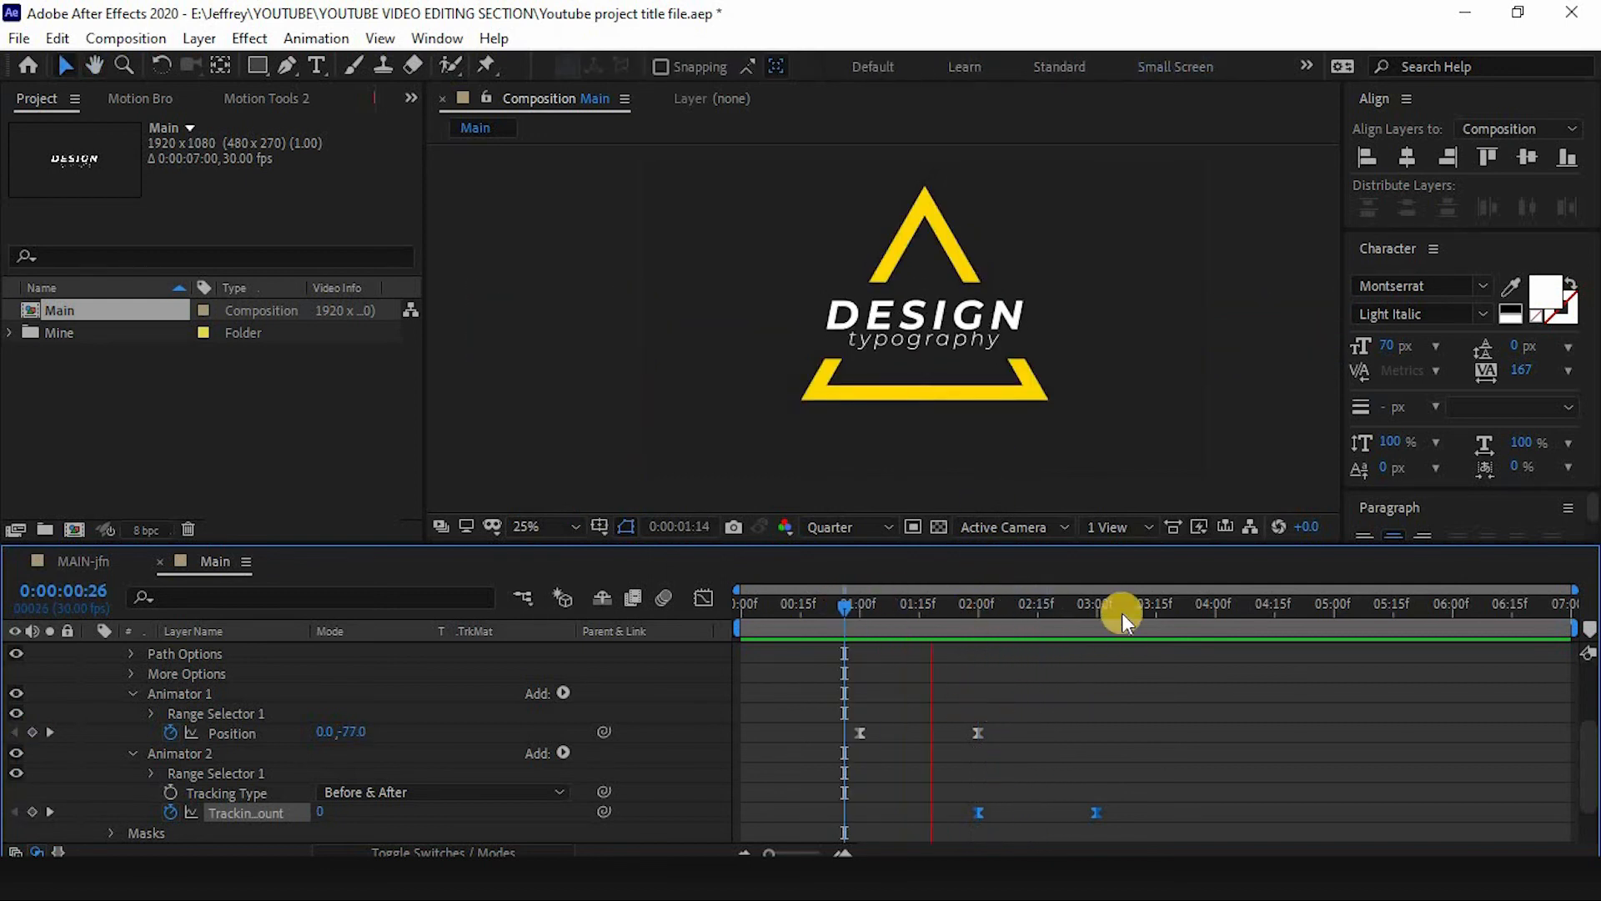
key("space")
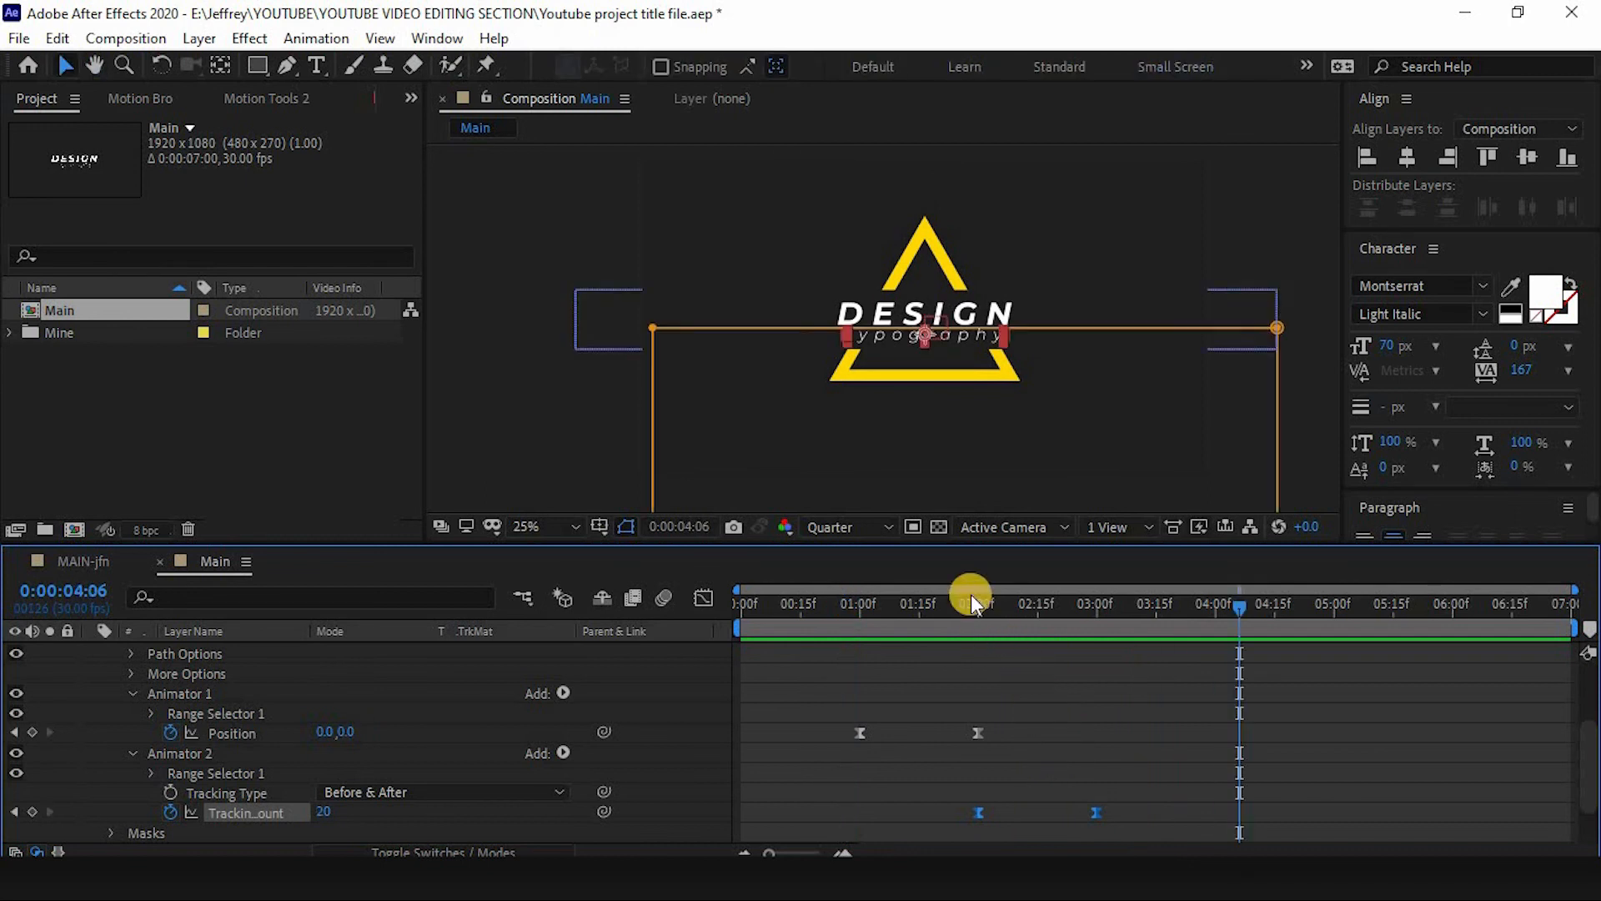
- Nudge TEXT-02's first Tracking Amount keyframe three frames later in time
left_click_drag(988, 607, 1042, 610)
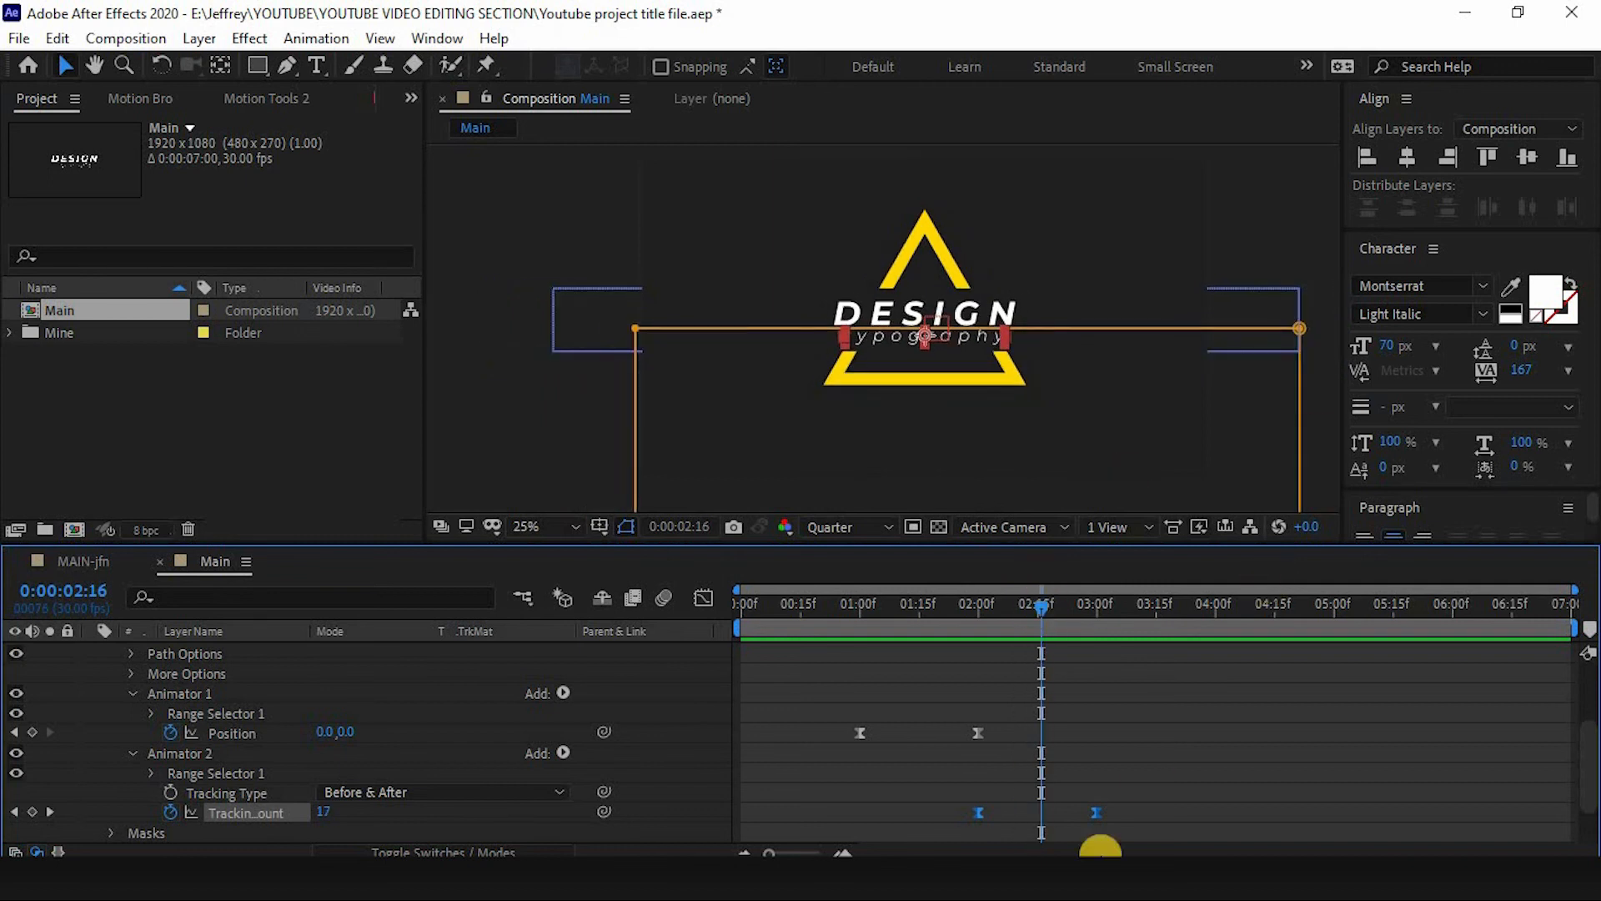
left_click(979, 813, "shift")
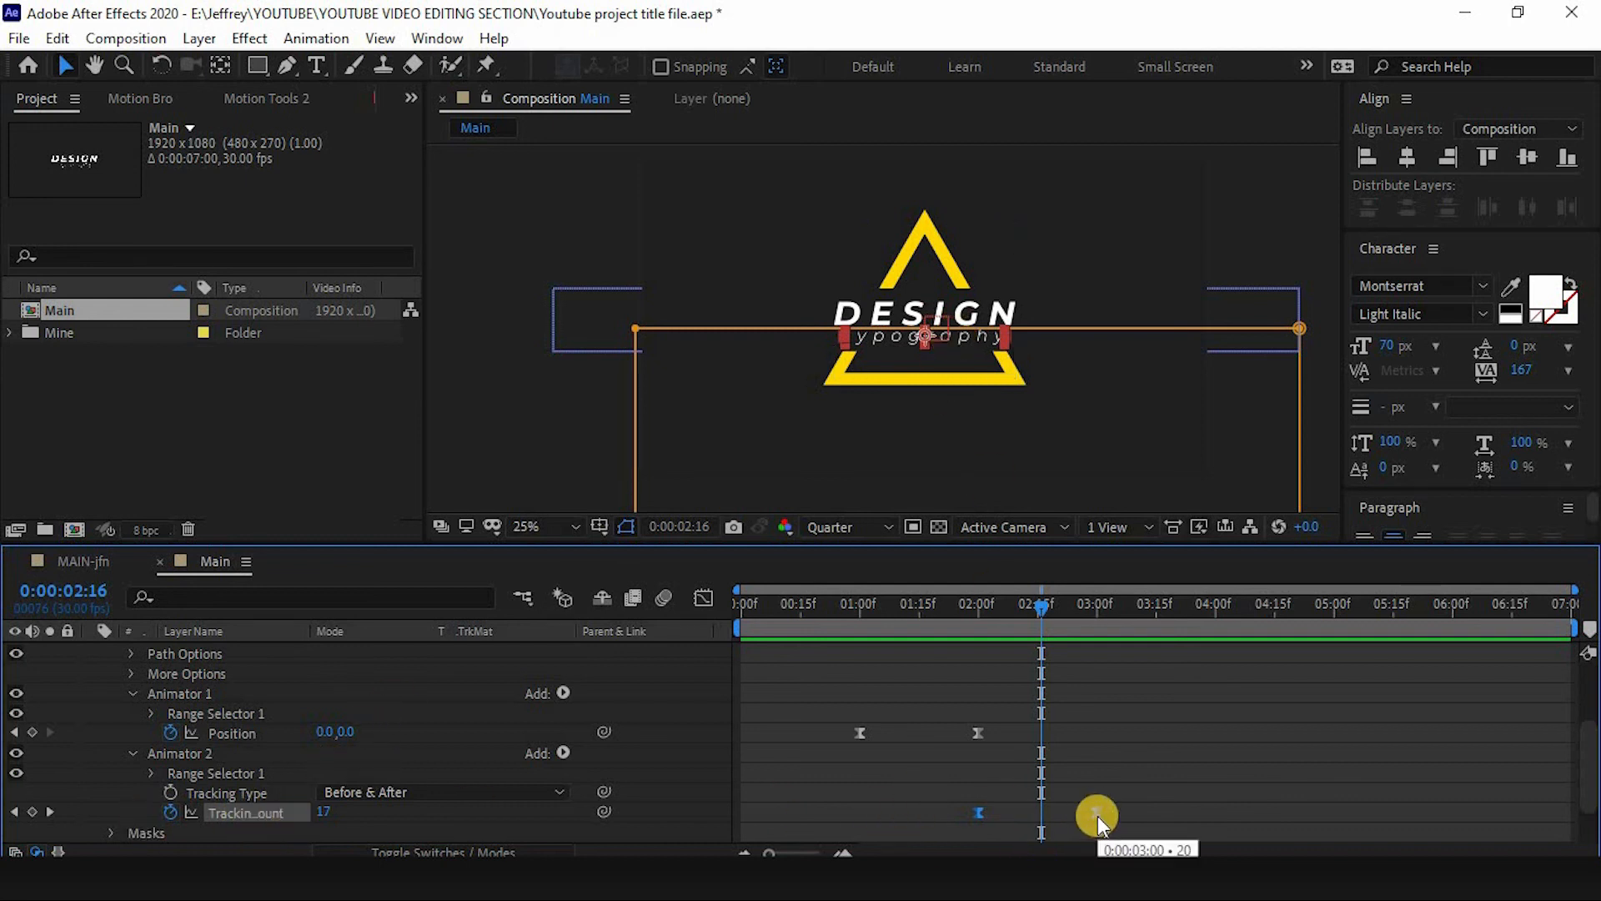
key("alt+Right")
key("alt+Right")
key("alt+Right")
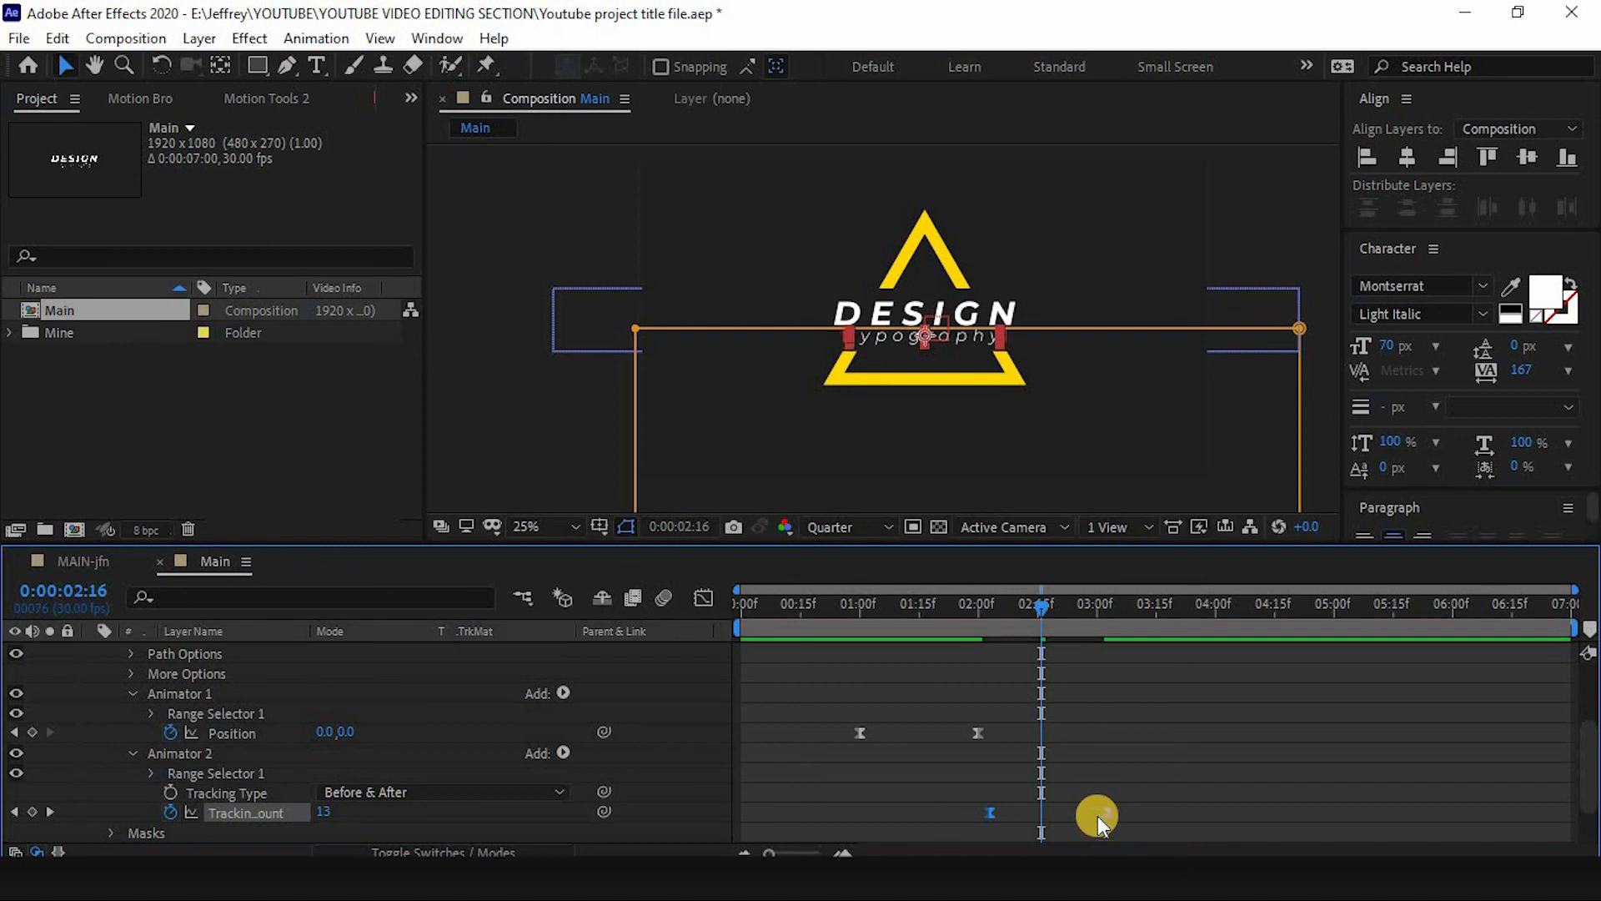
- Preview the combined text animation by playing and scrubbing through the timeline
left_click(940, 608)
key("space")
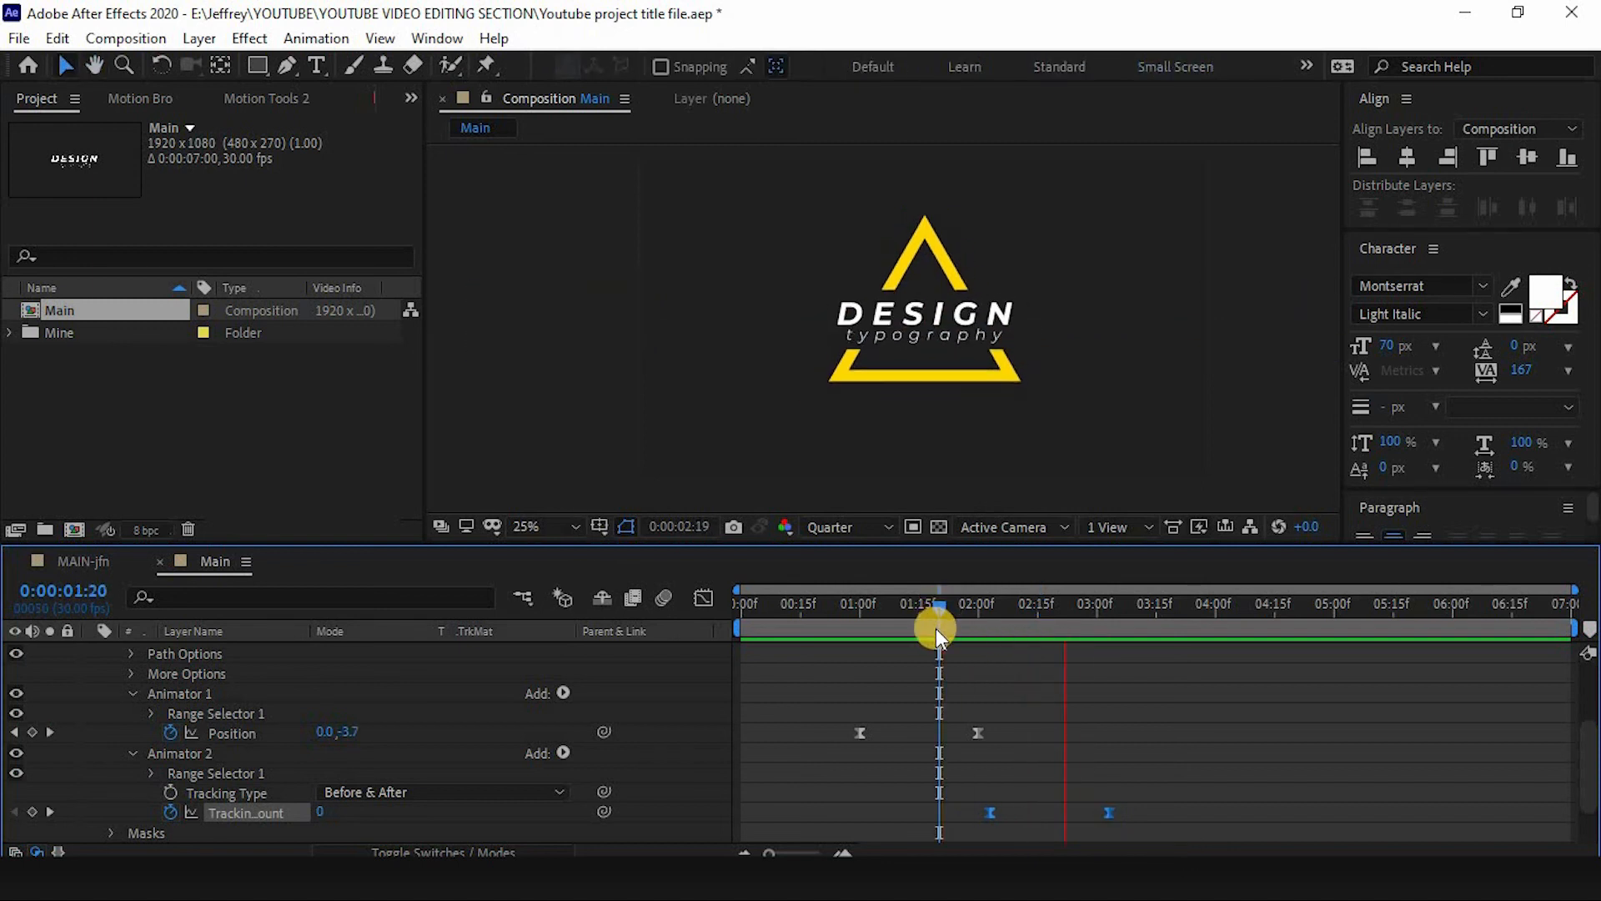
mouse_move(1014, 611)
left_mouse_down()
mouse_move(991, 619)
mouse_move(1039, 637)
mouse_move(1023, 637)
left_mouse_up()
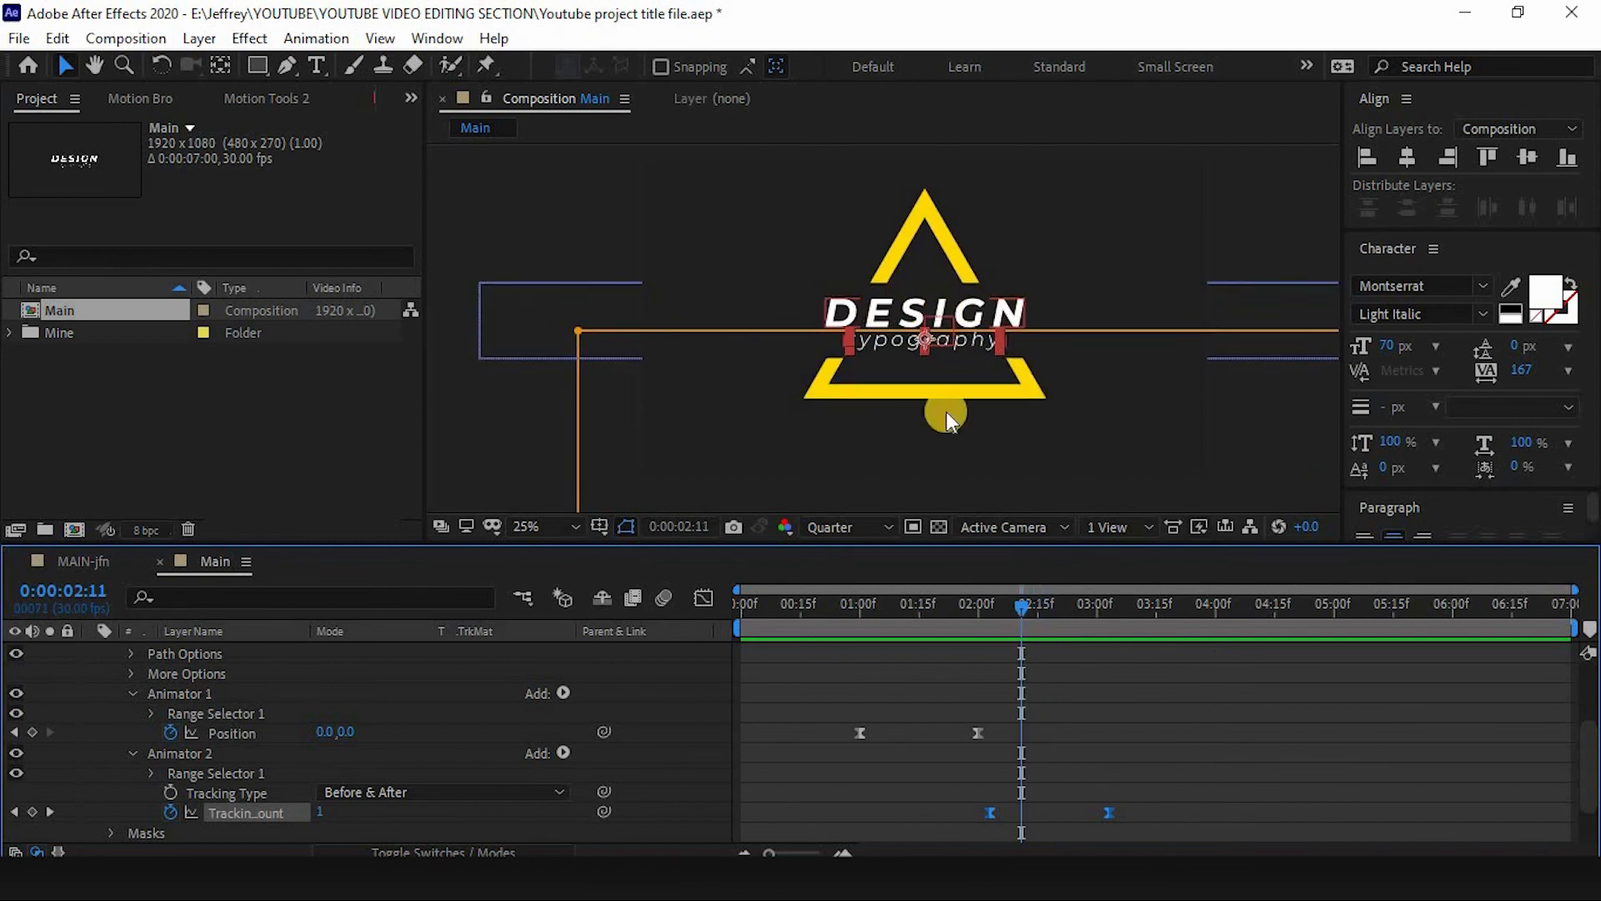
left_click_drag(1022, 604, 1037, 609)
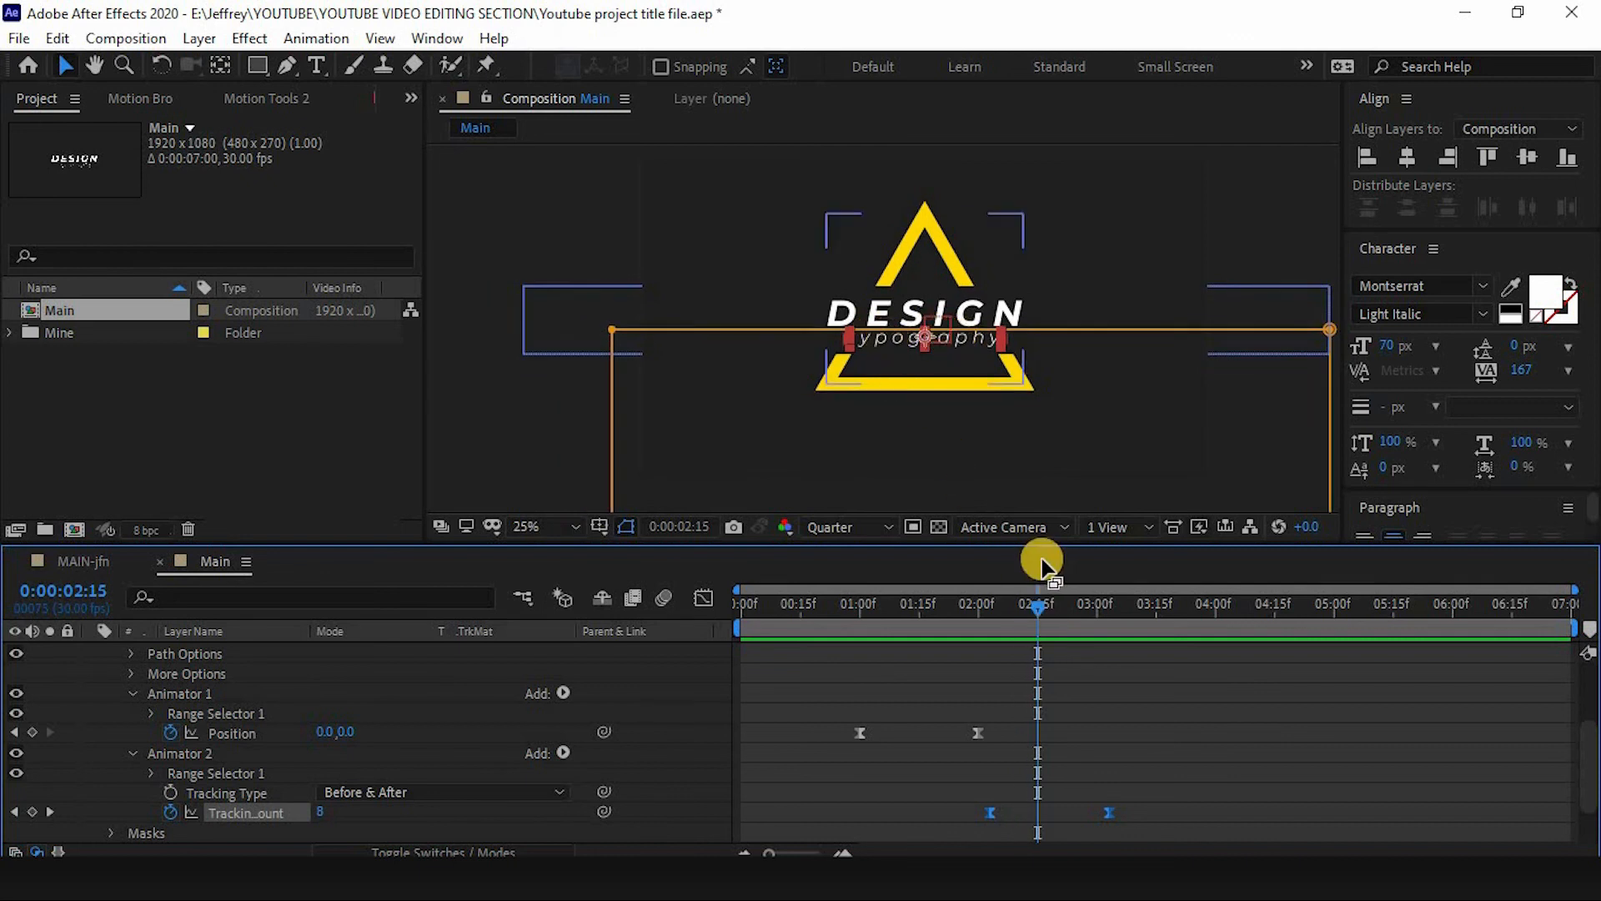
left_click_drag(1048, 612, 938, 627)
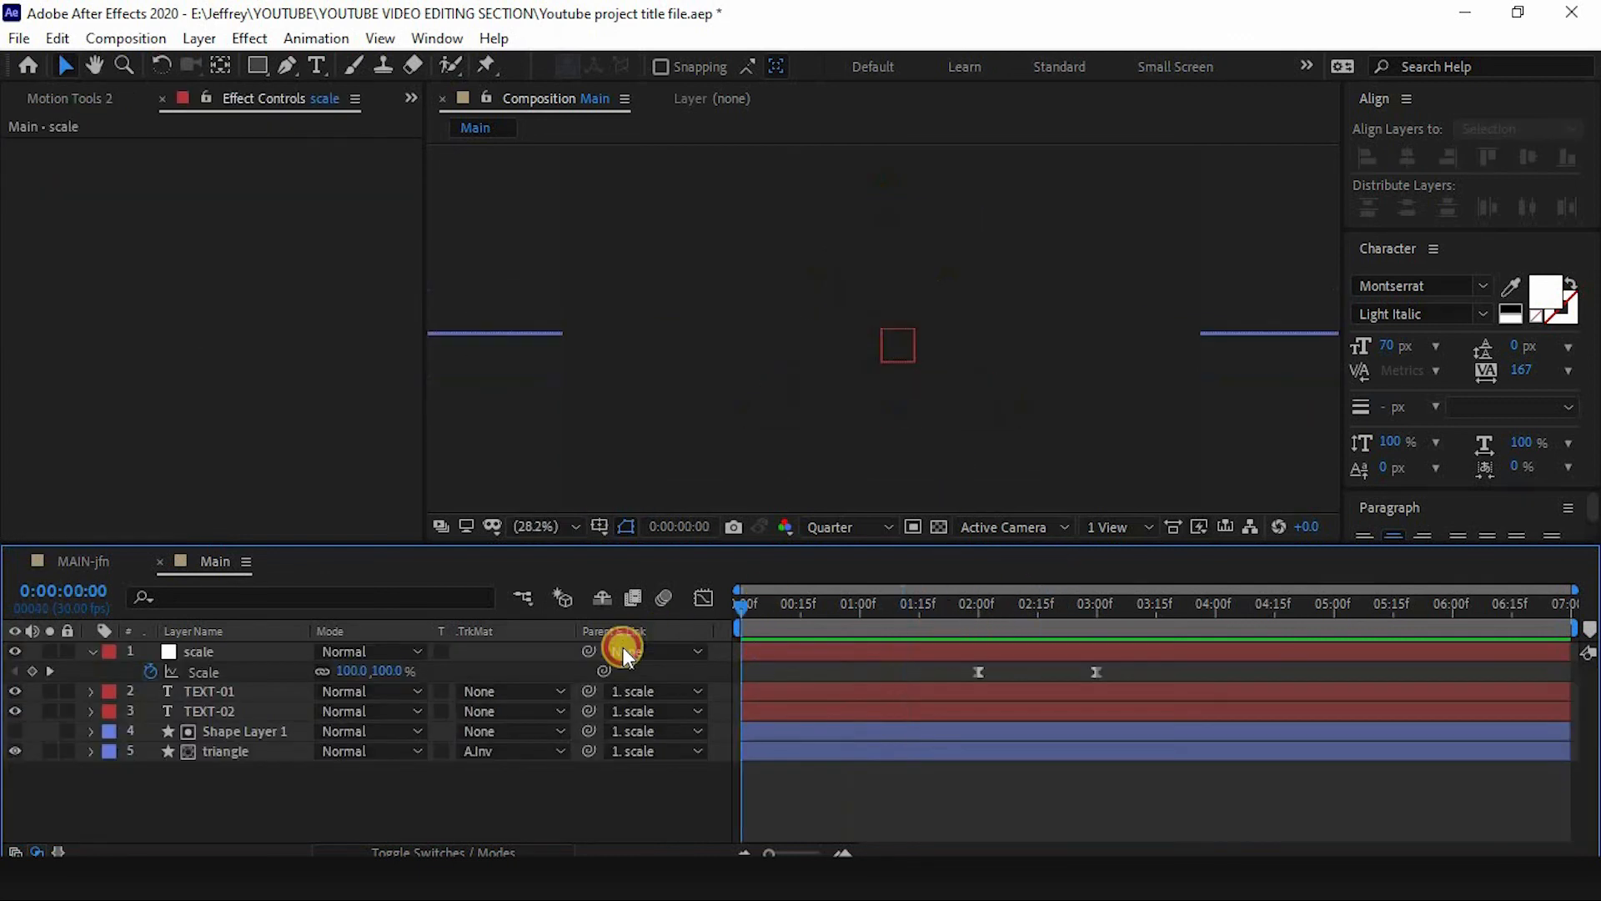
key("space")
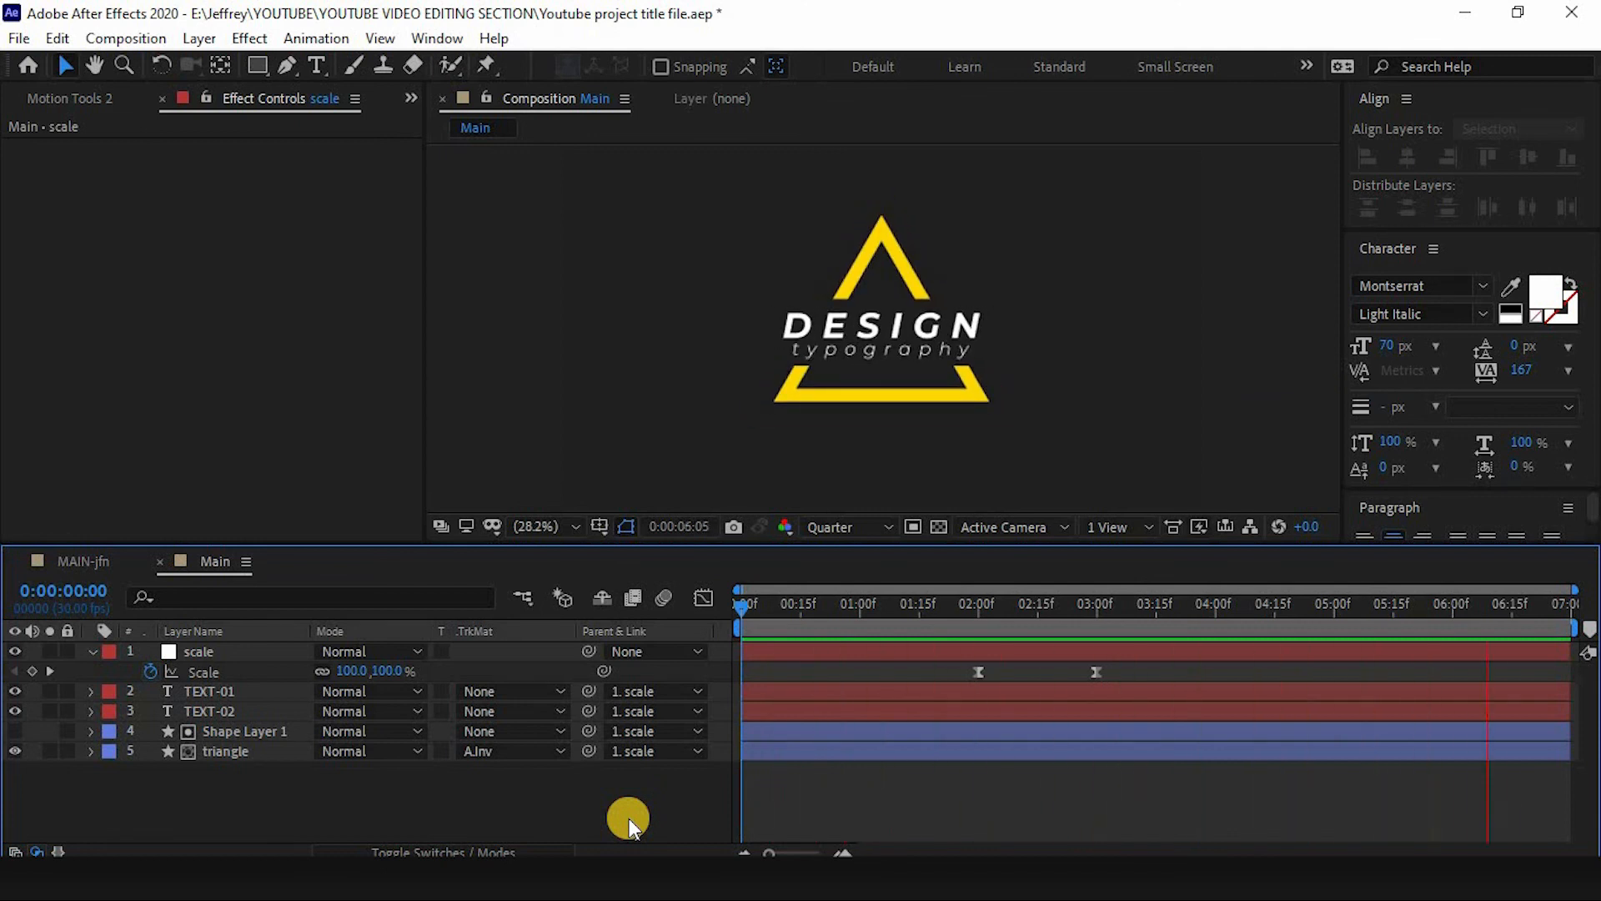
- Select the triangle layer in the timeline
left_click(250, 750)
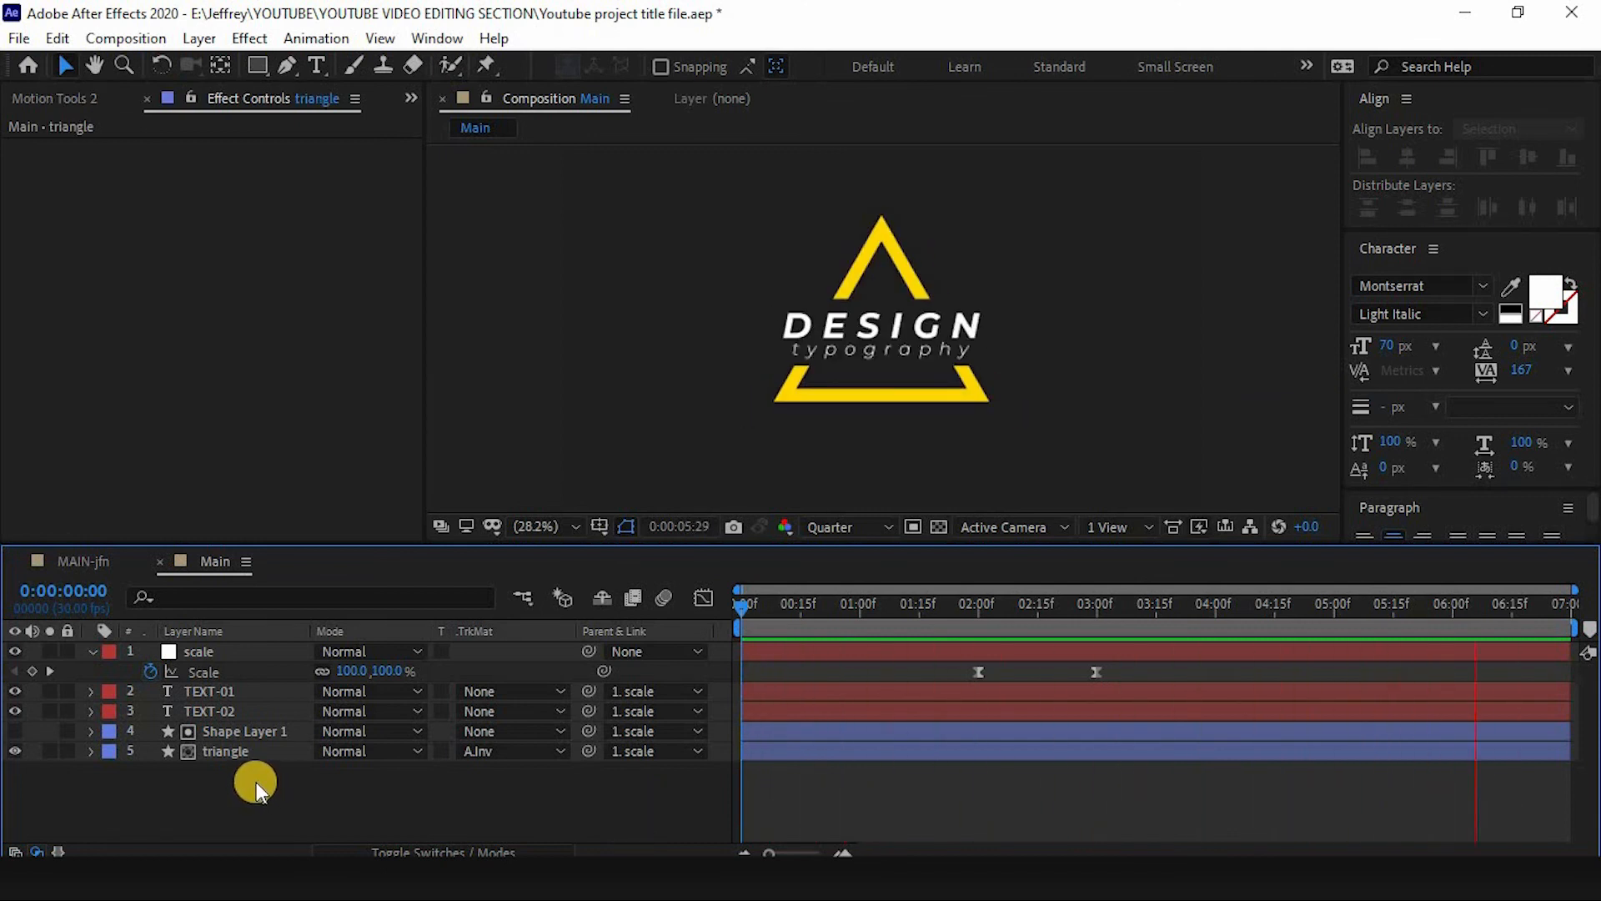